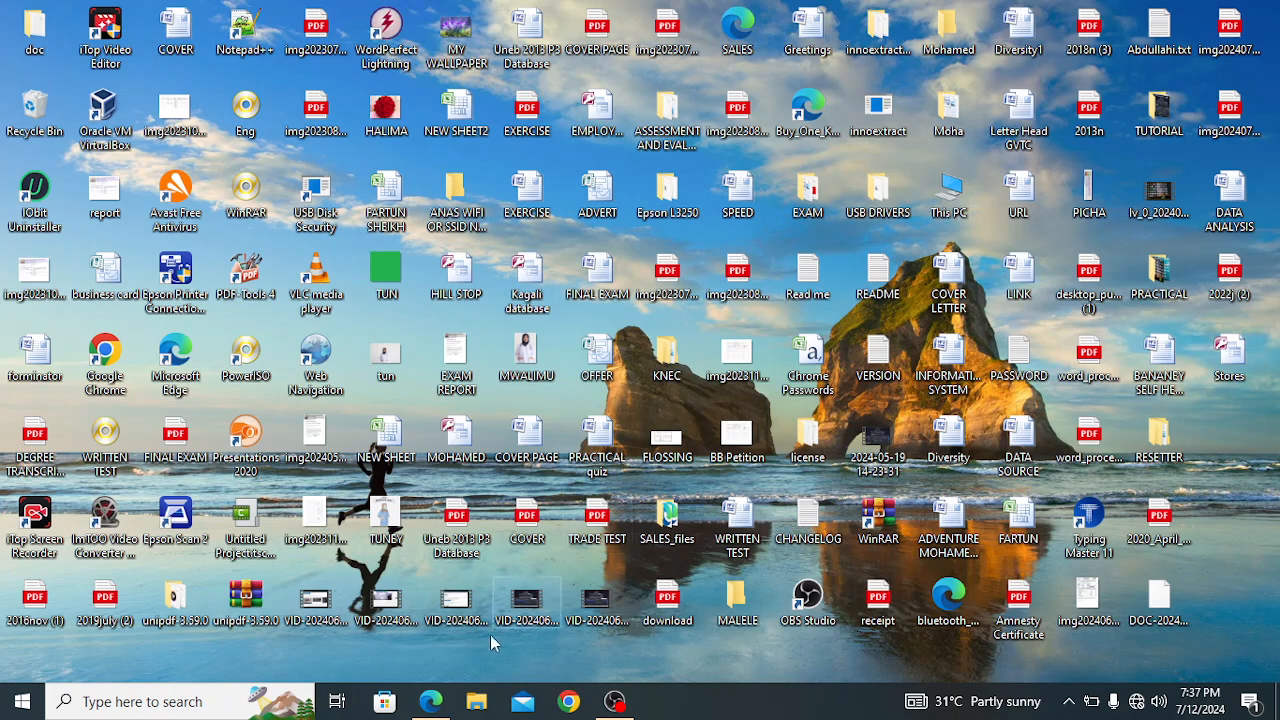
Switch to the exam paper 2022j (2).pdf in Edge and examine it from the cover page through the Task 2 worksheet
{"action": "left_click", "coordinate": [431, 701]}
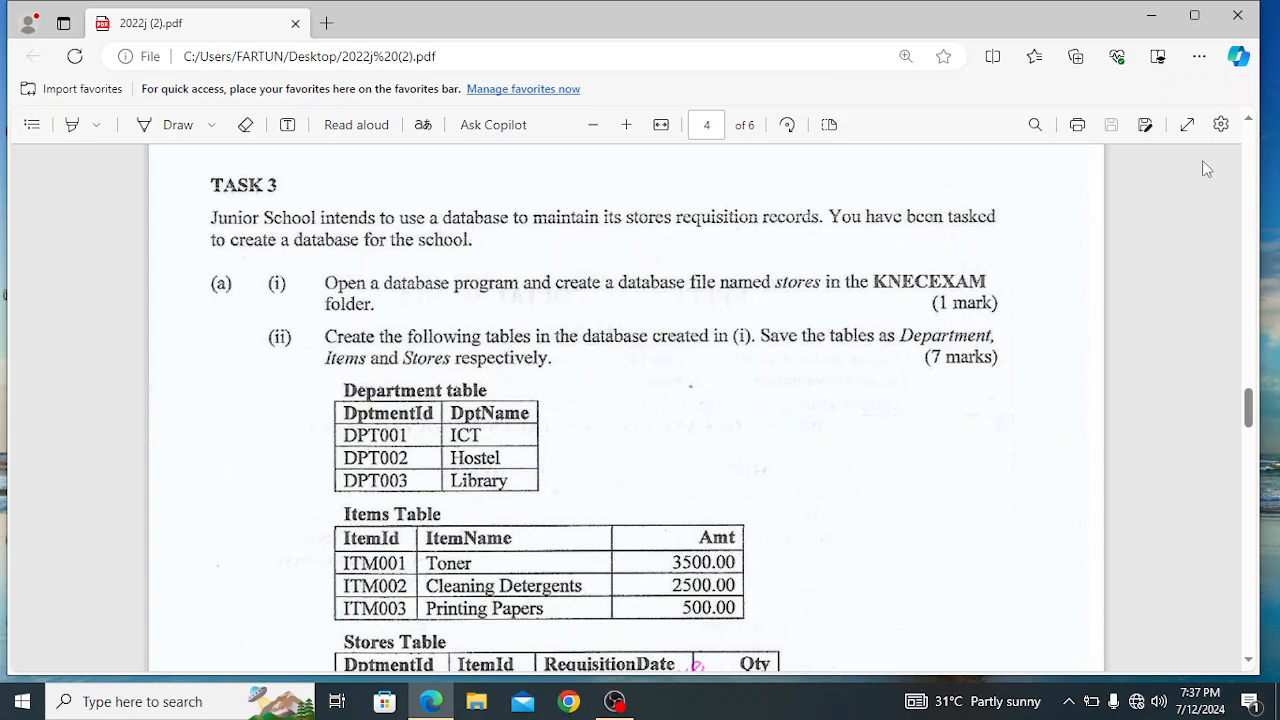
{"action": "scroll", "coordinate": [1255, 122], "scroll_direction": "up", "scroll_amount": 10}
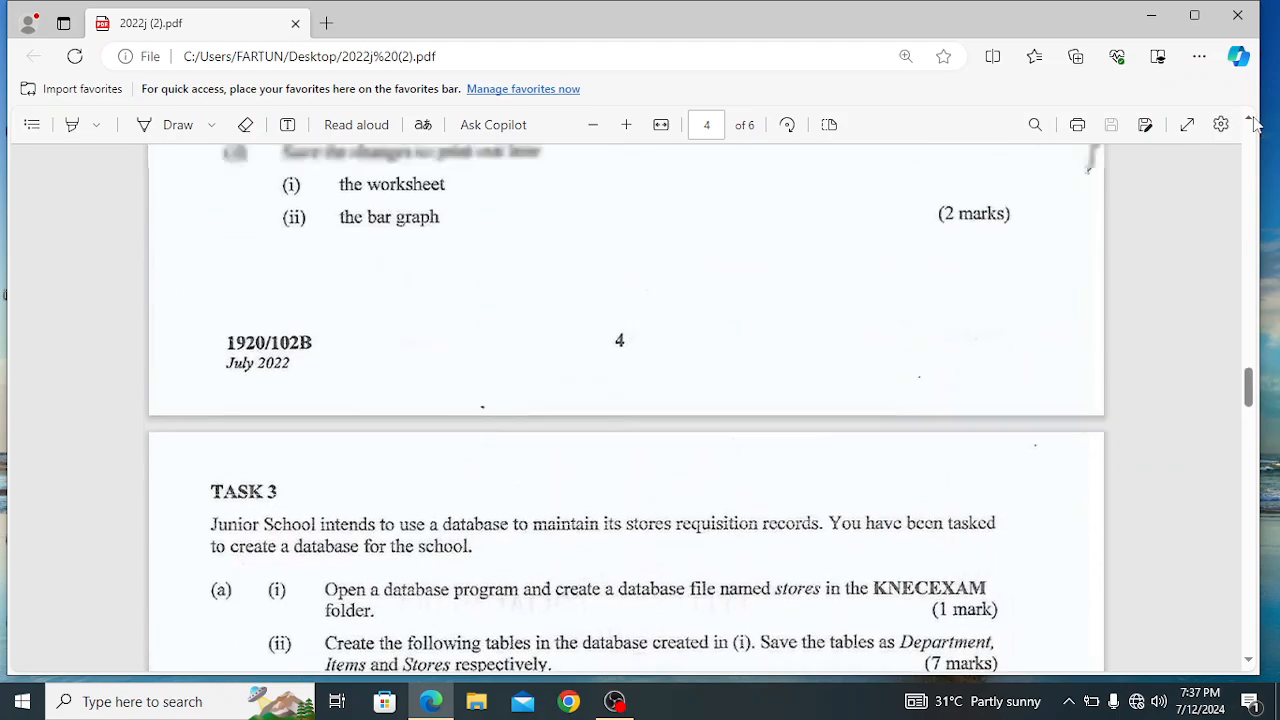
{"action": "scroll", "coordinate": [1255, 122], "scroll_direction": "up", "scroll_amount": 15}
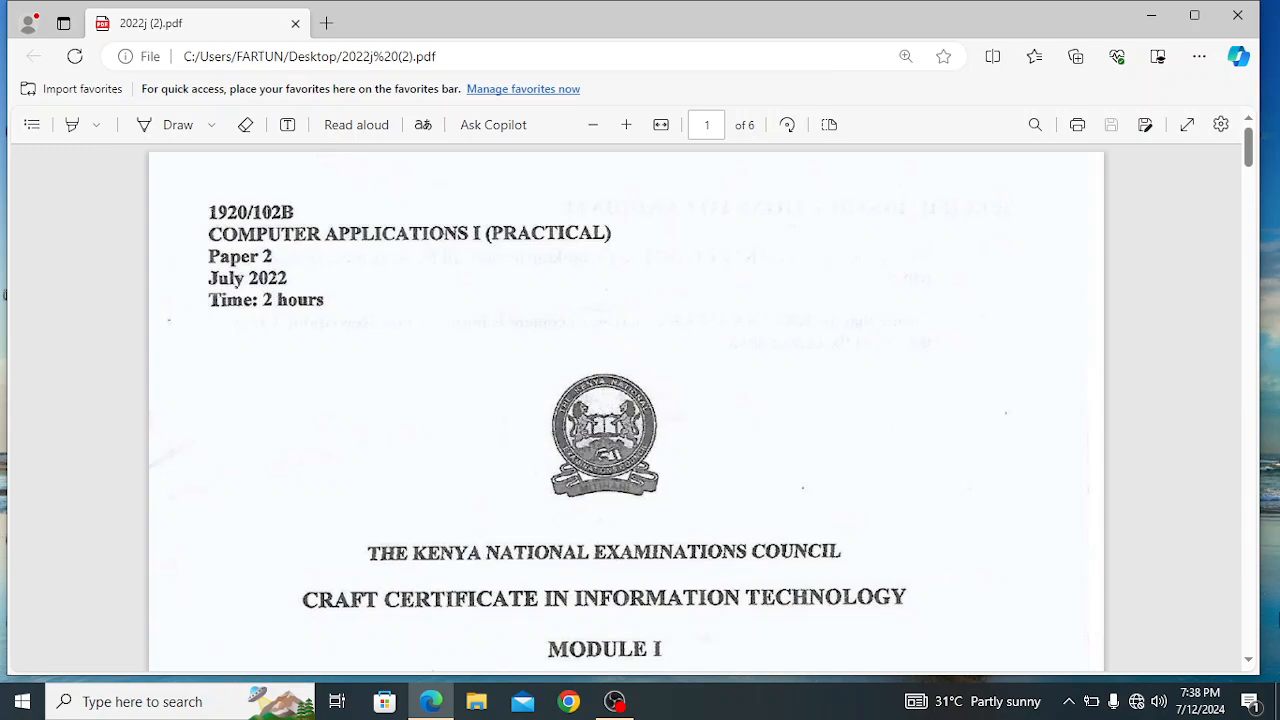
{"action": "left_click", "coordinate": [1249, 661]}
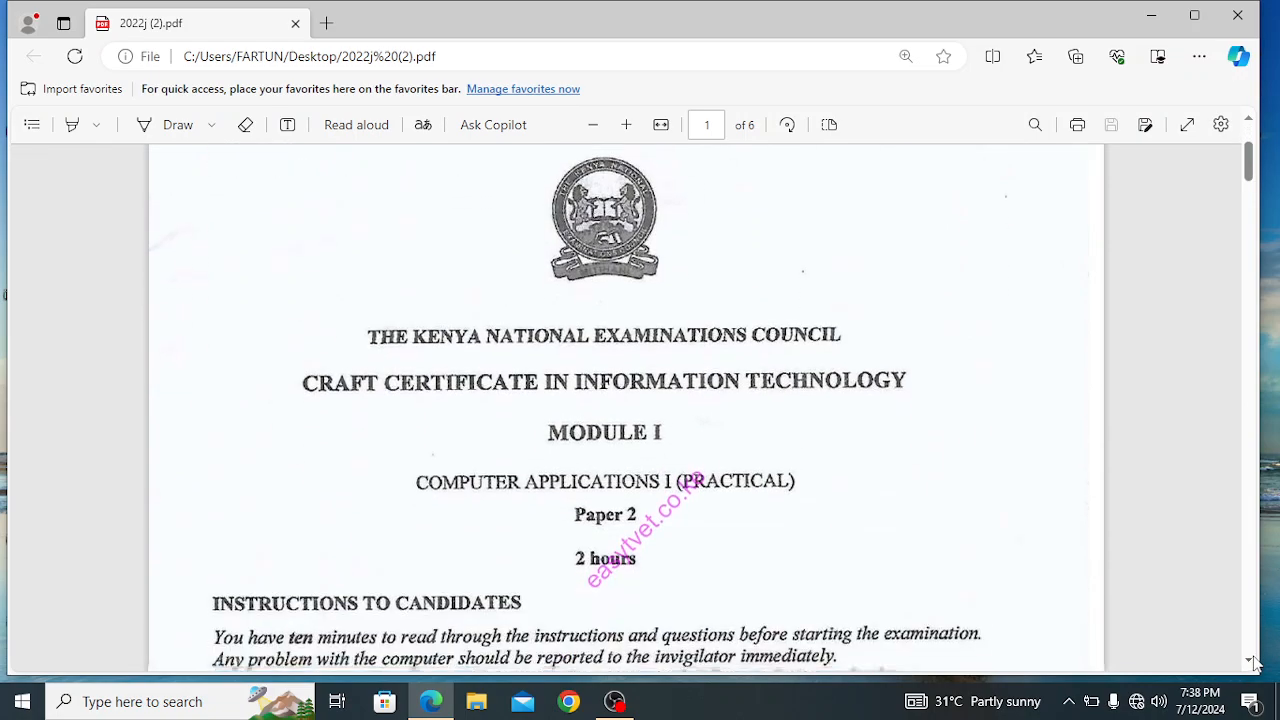
{"action": "scroll", "coordinate": [1253, 664], "scroll_direction": "down", "scroll_amount": 15}
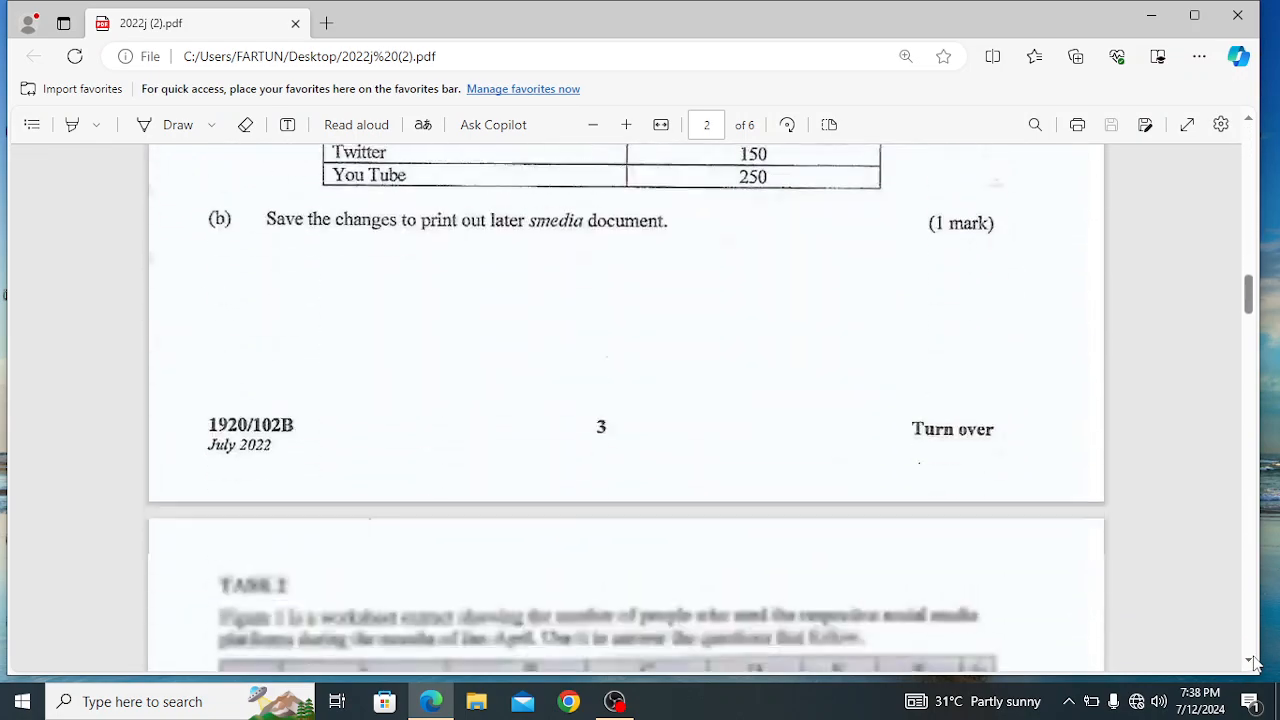
{"action": "scroll", "coordinate": [1253, 664], "scroll_direction": "down", "scroll_amount": 3}
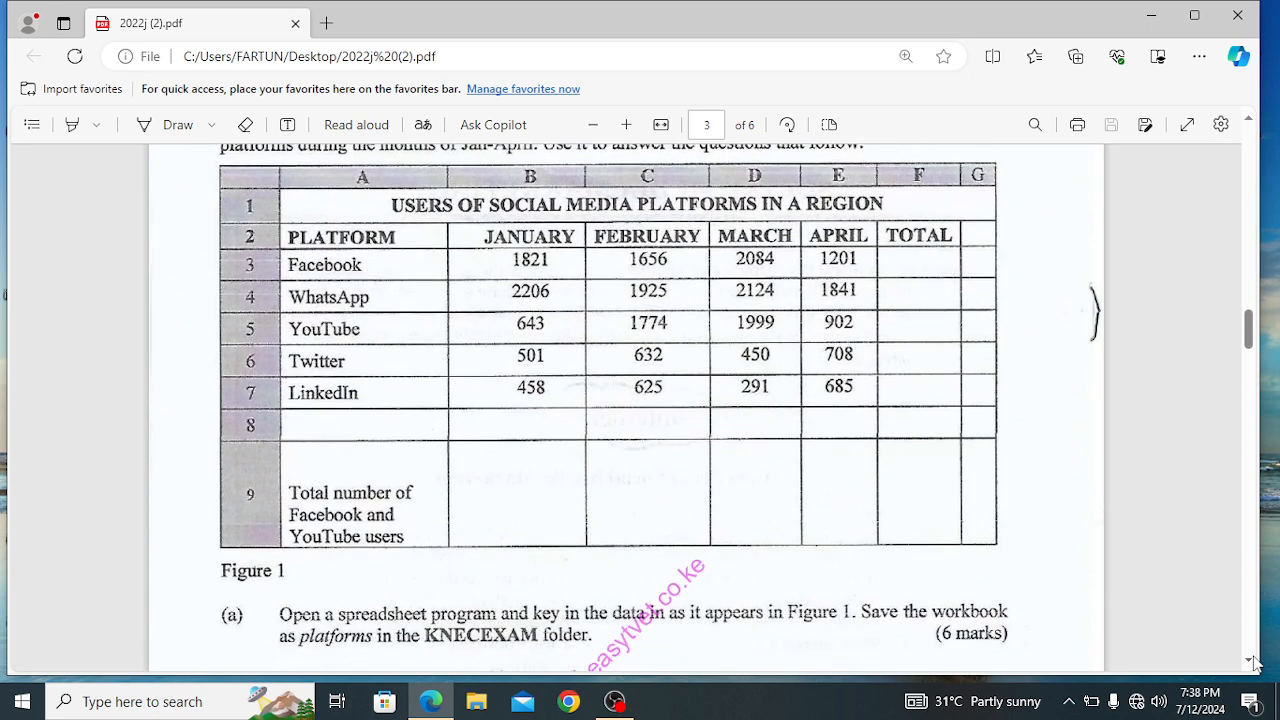
{"action": "left_click", "coordinate": [1249, 122]}
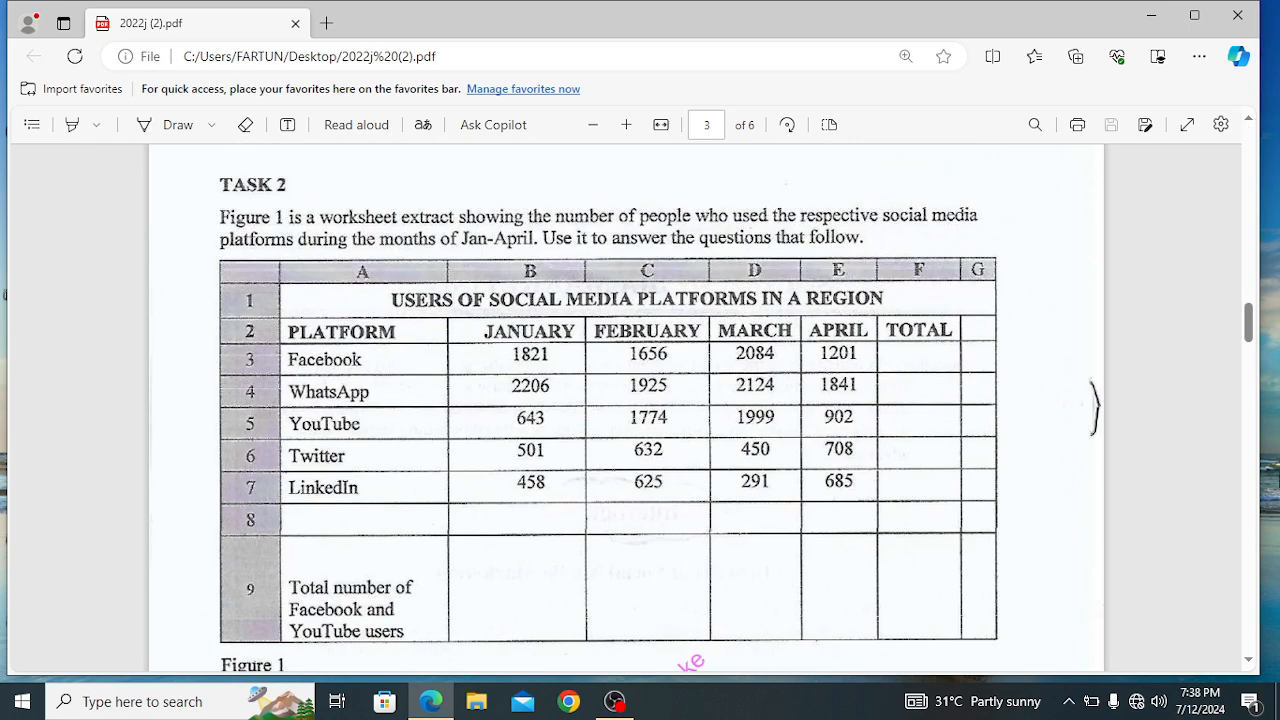
{"action": "left_click", "coordinate": [1250, 662]}
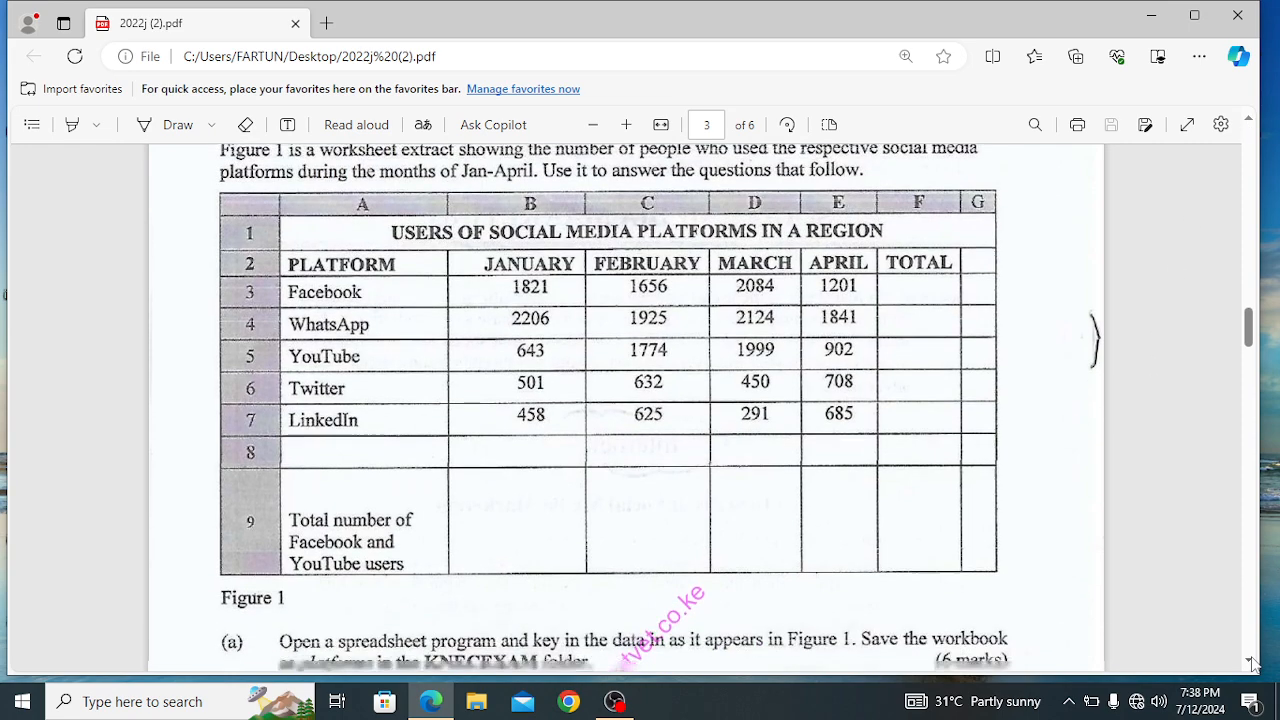
{"action": "left_click", "coordinate": [1250, 662]}
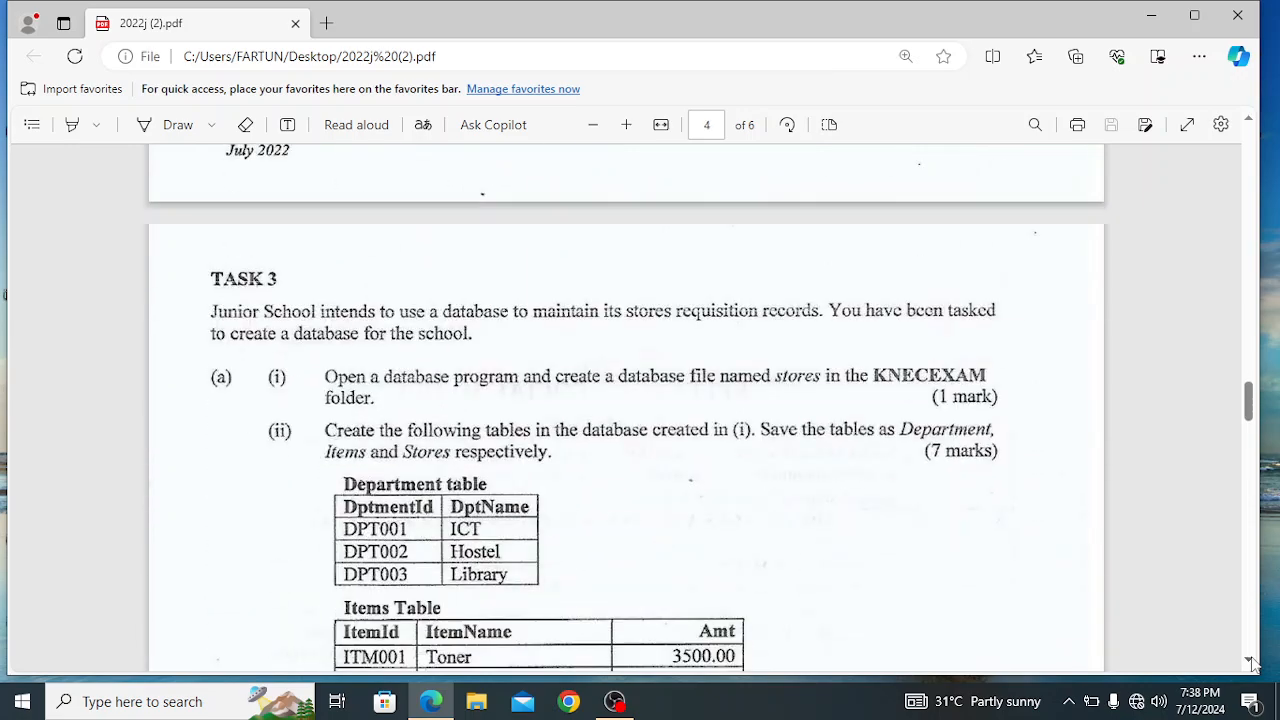
Examine the Task 3 database instructions and the Department, Items and Stores tables, then minimize the exam paper
{"action": "left_click", "coordinate": [1250, 662]}
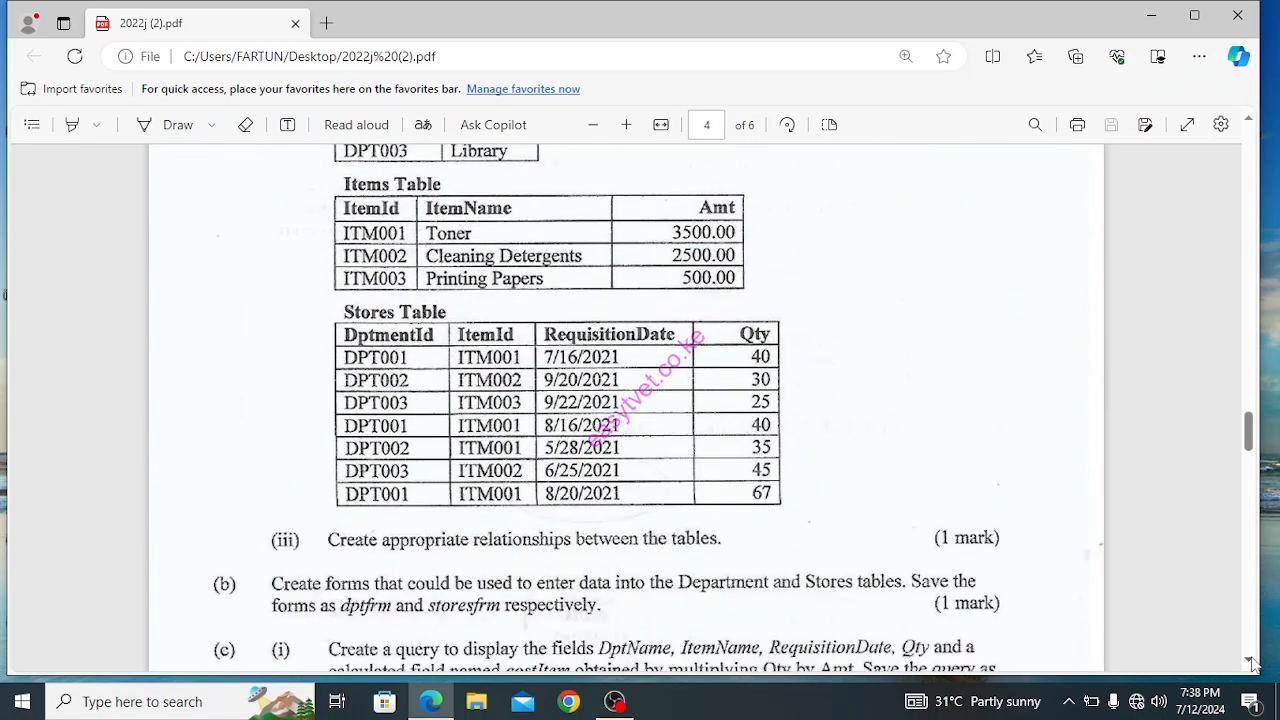
{"action": "left_click", "coordinate": [1248, 124]}
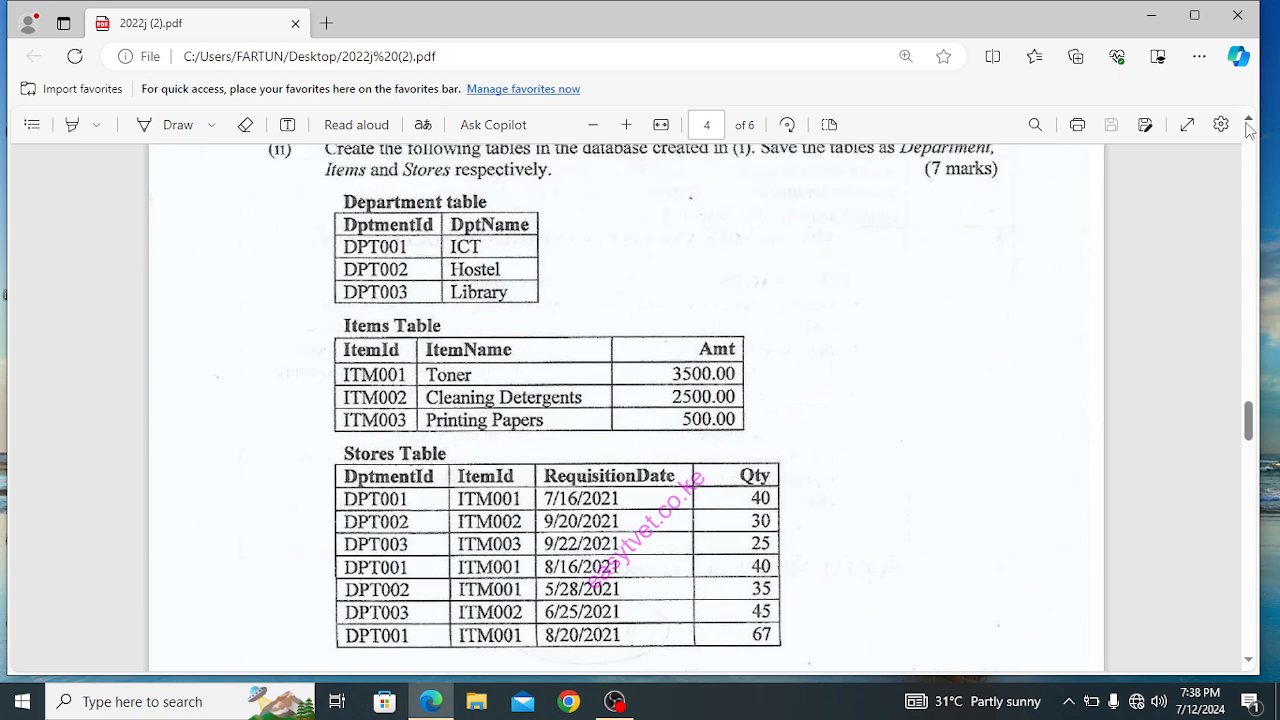
{"action": "left_click", "coordinate": [1248, 124]}
{"action": "left_click", "coordinate": [1248, 124]}
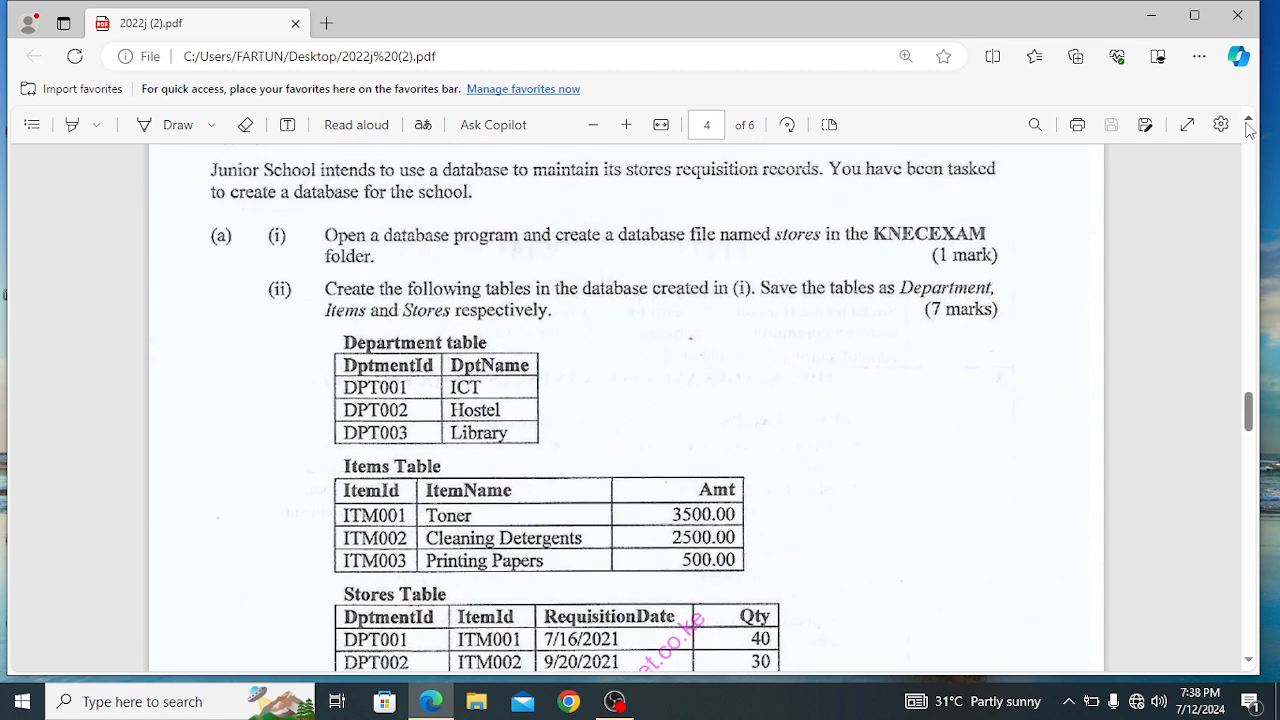
{"action": "left_click", "coordinate": [1248, 124]}
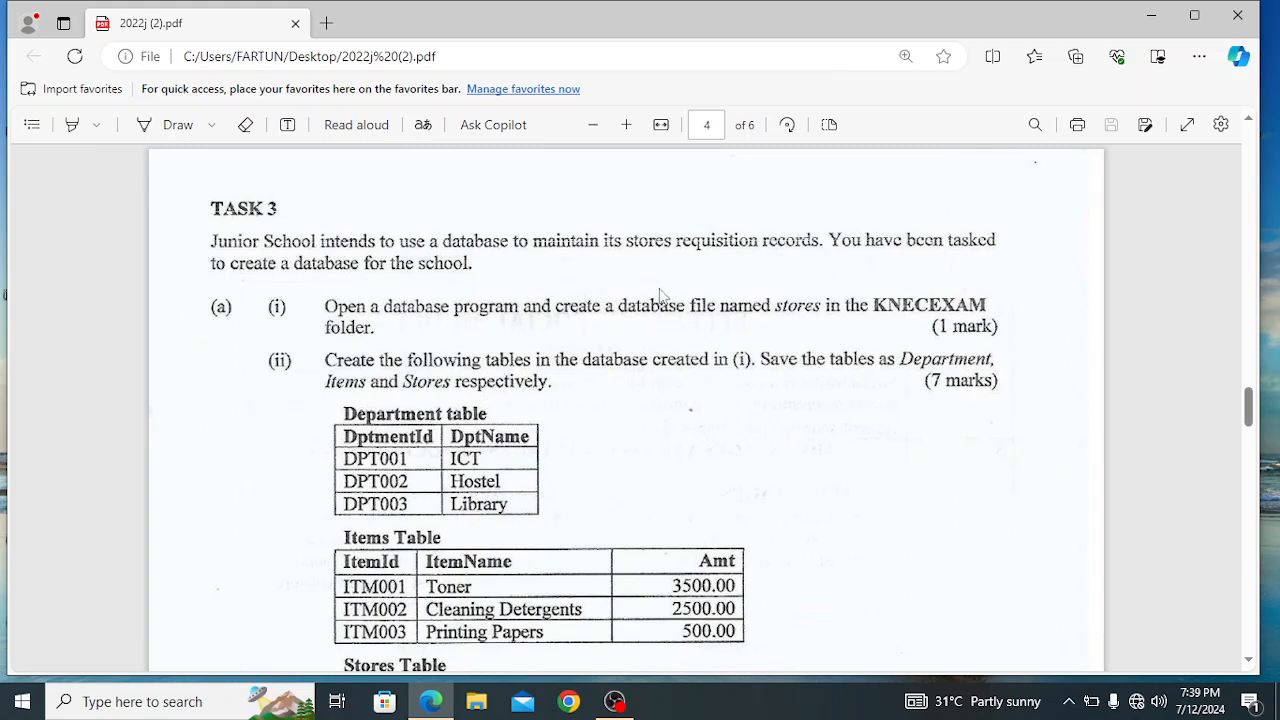
{"action": "left_click", "coordinate": [1152, 16]}
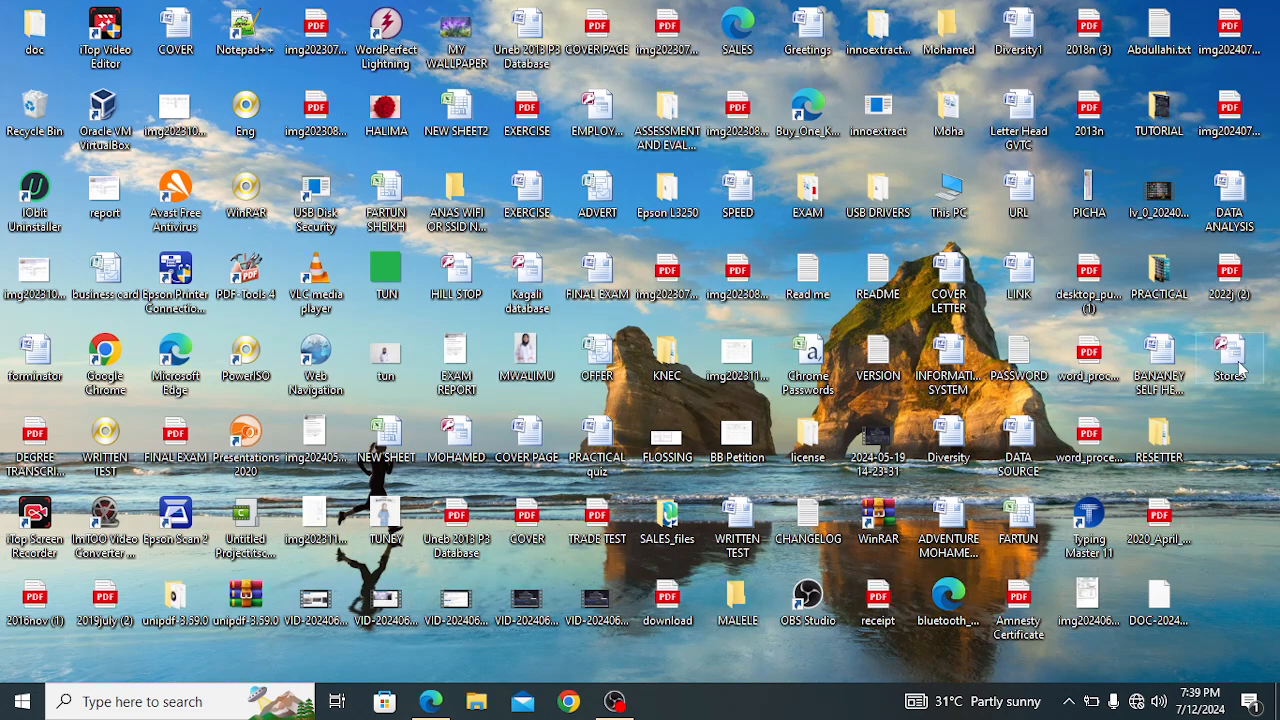
Create a new folder named KNECEXAM on the desktop
{"action": "right_click", "coordinate": [1215, 421]}
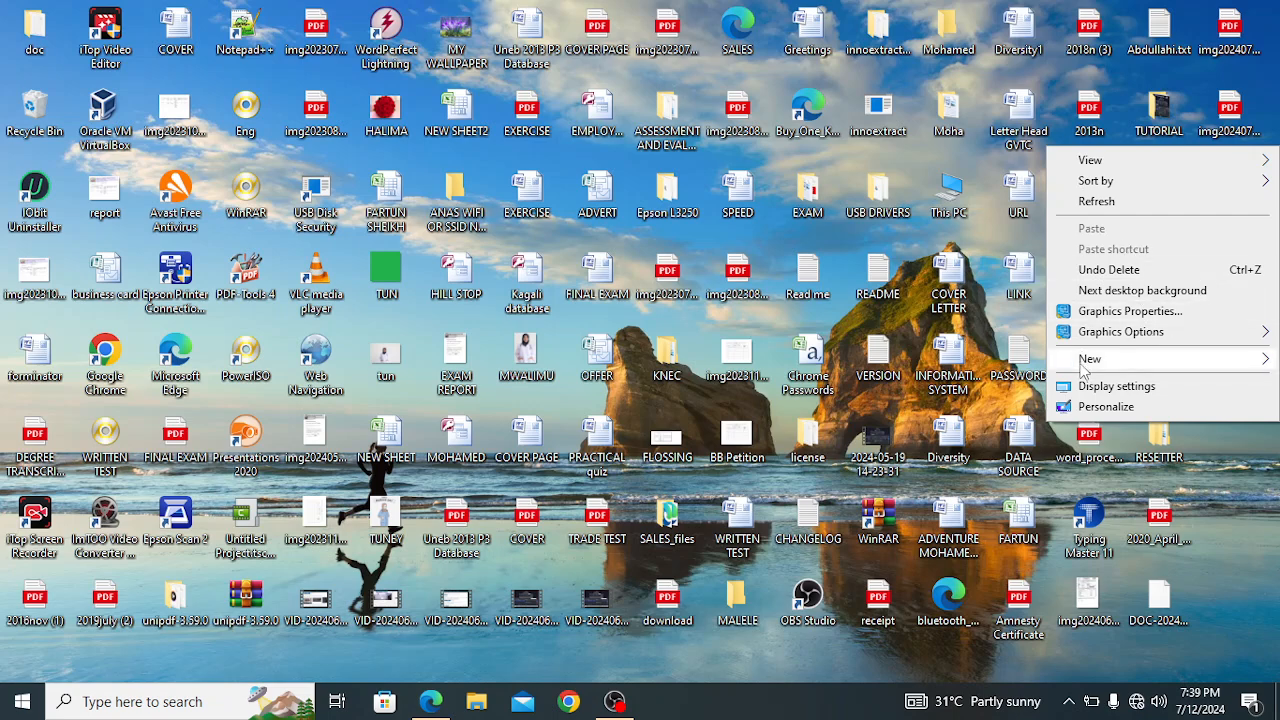
{"action": "mouse_move", "coordinate": [1082, 366]}
{"action": "left_click", "coordinate": [872, 361]}
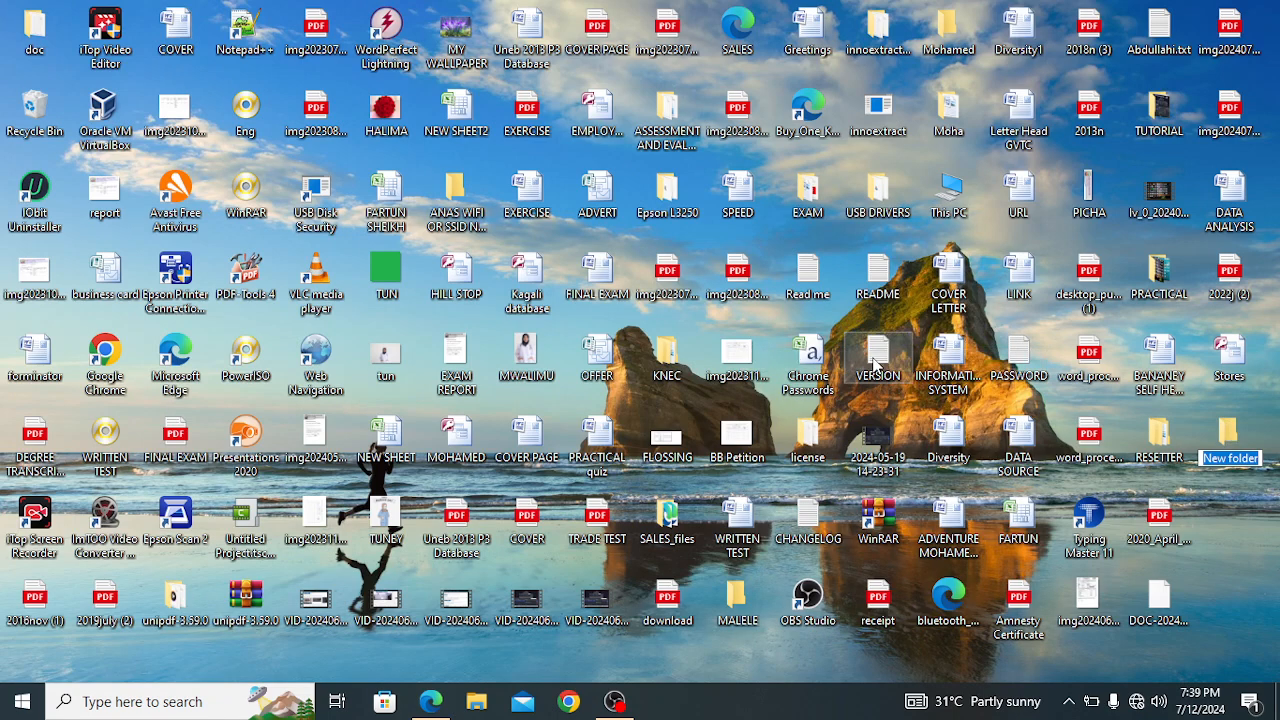
{"action": "key", "text": "BackSpace"}
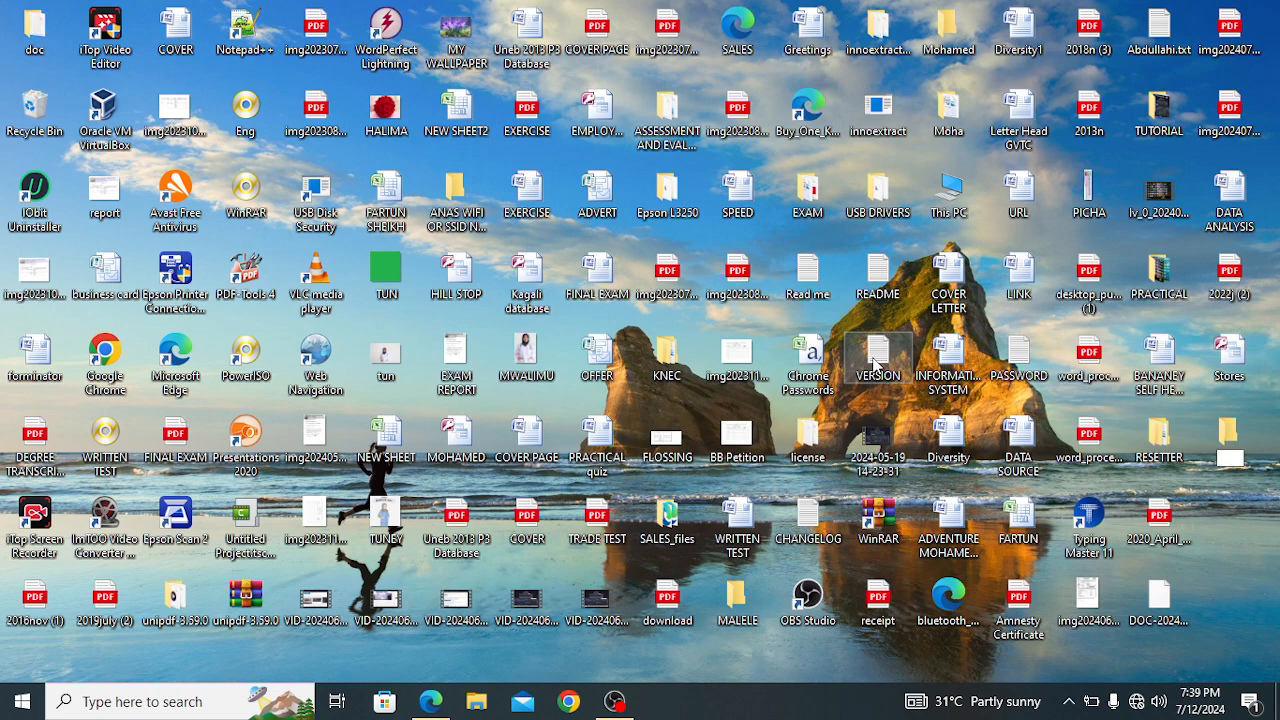
{"action": "type", "text": "KNECEXAM"}
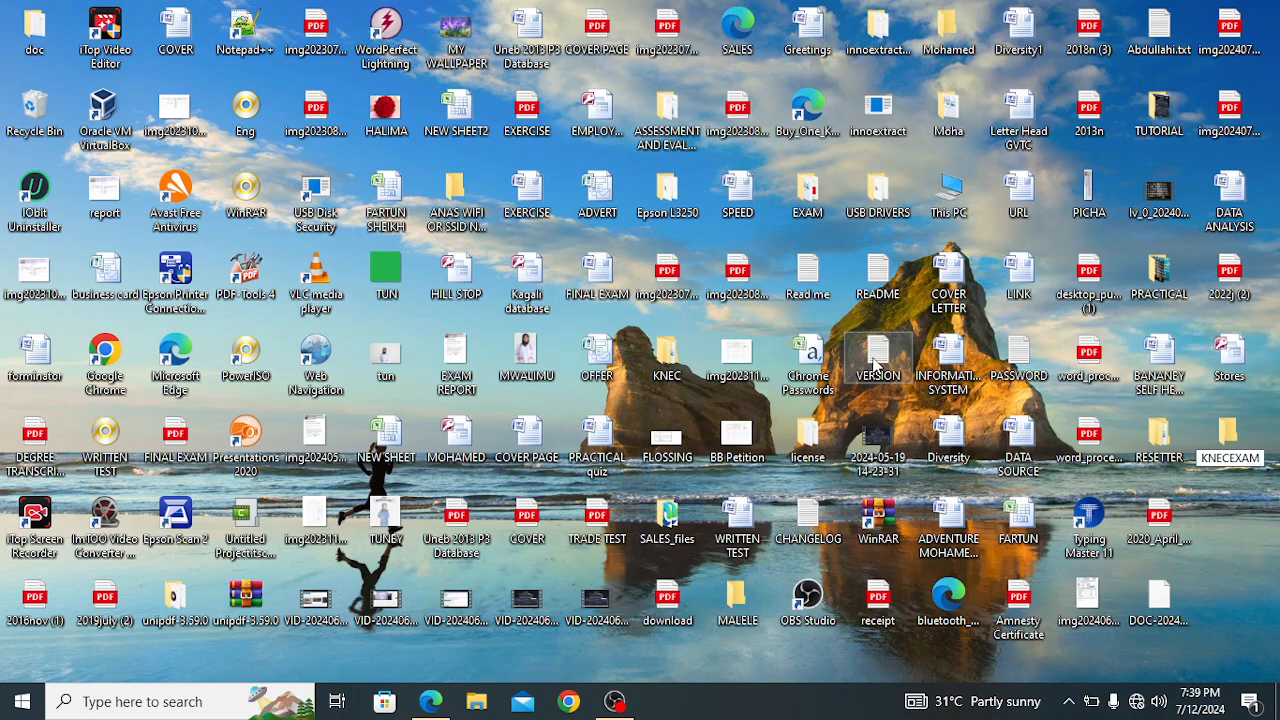
{"action": "key", "text": "Return"}
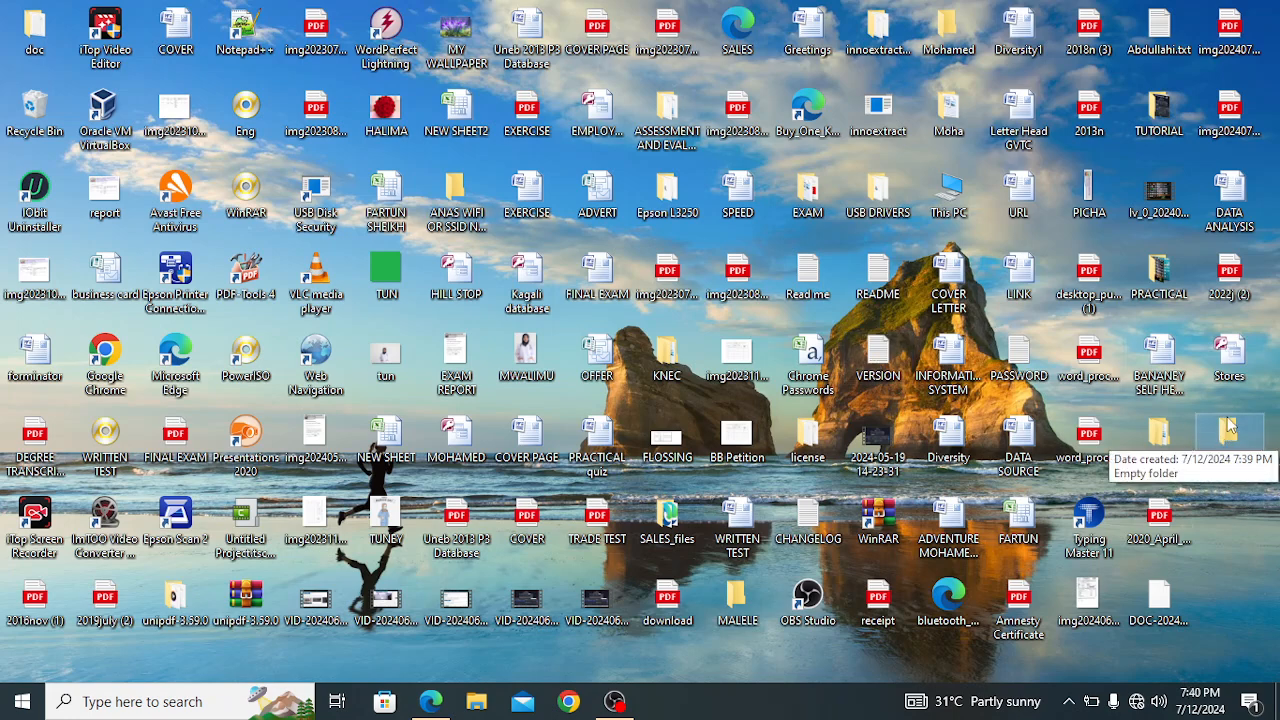
Move the Stores database from the desktop into the KNECEXAM folder and open it from there in Access
{"action": "mouse_move", "coordinate": [1236, 373]}
{"action": "left_mouse_down"}
{"action": "mouse_move", "coordinate": [1237, 440]}
{"action": "mouse_move", "coordinate": [1237, 343]}
{"action": "mouse_move", "coordinate": [1240, 365]}
{"action": "left_mouse_up"}
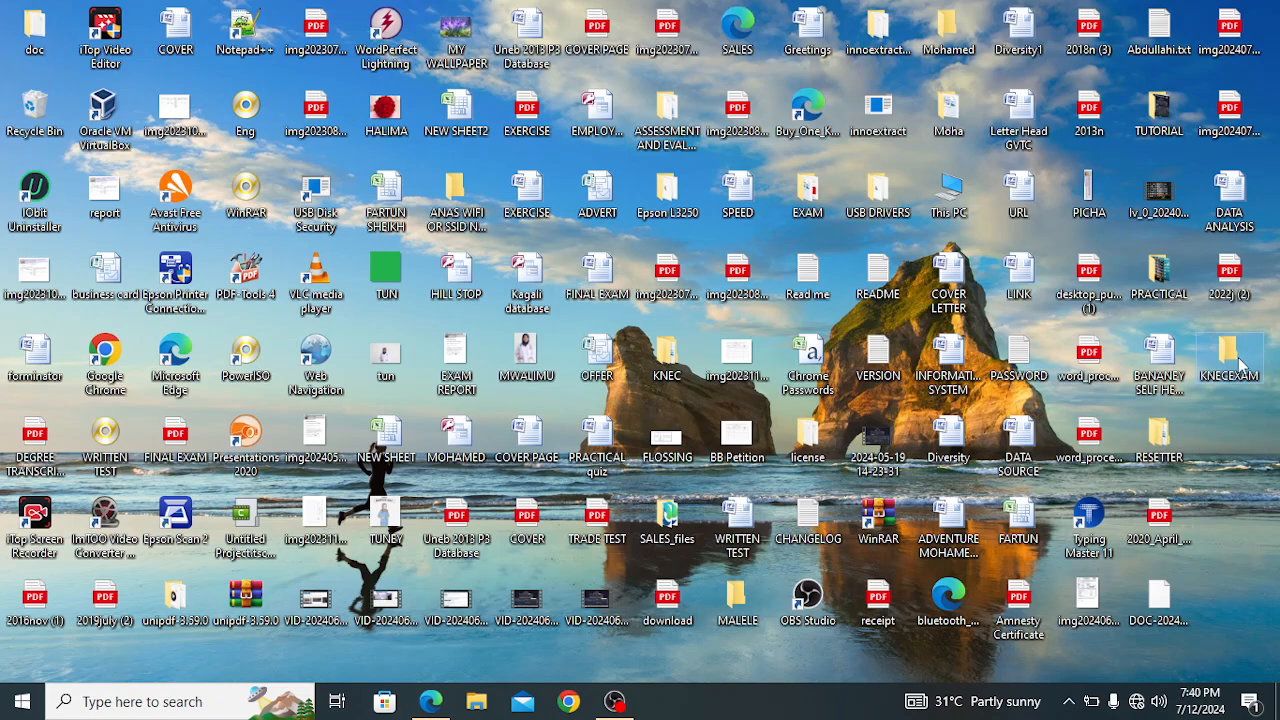
{"action": "double_click", "coordinate": [1238, 363]}
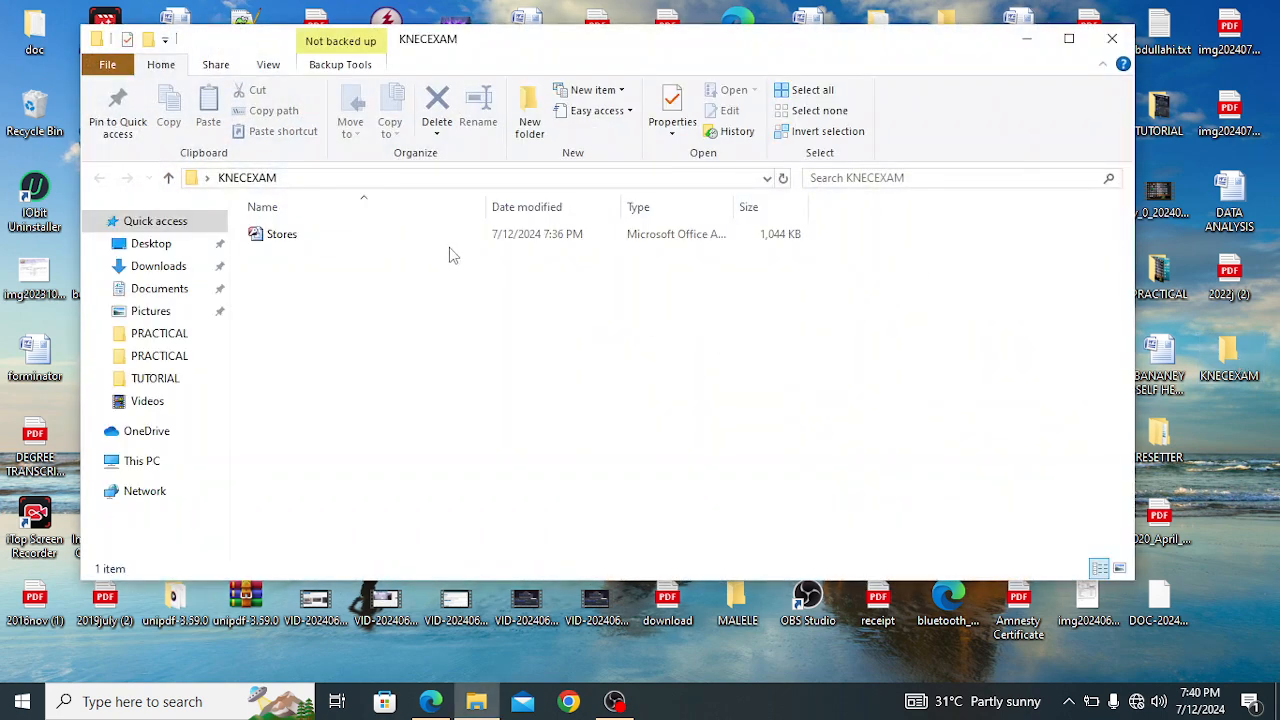
{"action": "double_click", "coordinate": [327, 236]}
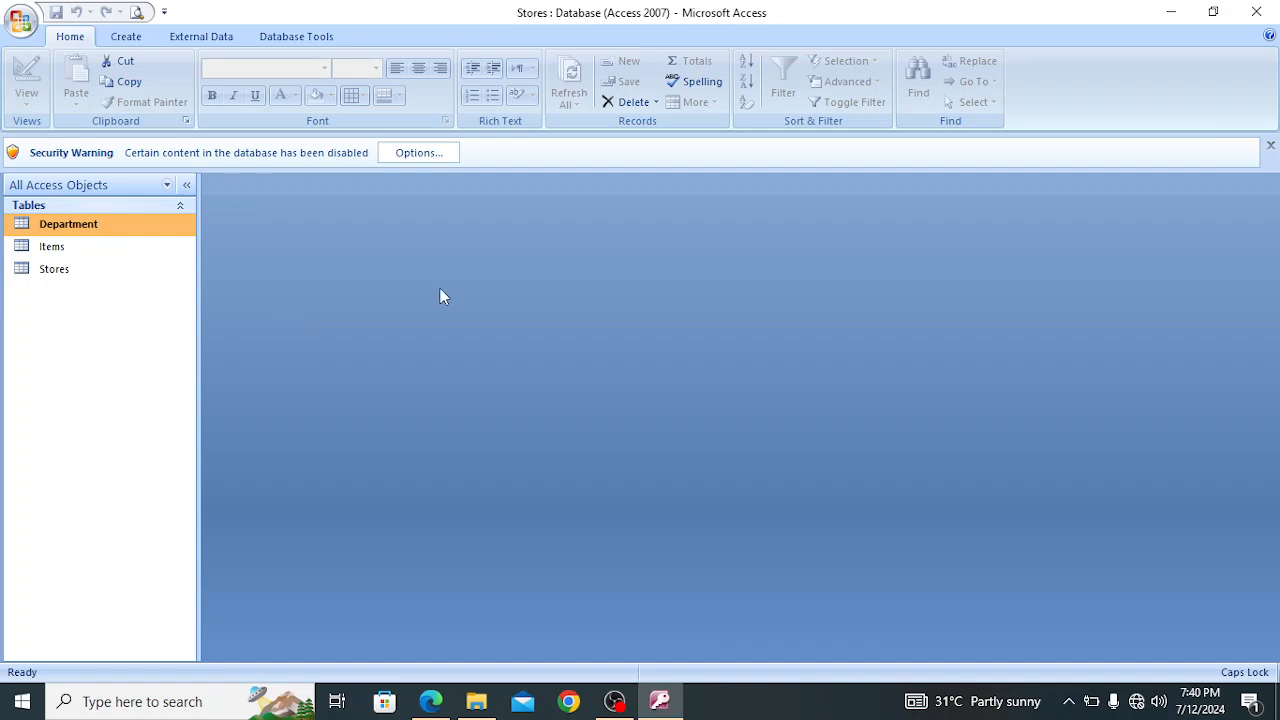
Enable the disabled content of the Stores database in its security options
{"action": "left_click", "coordinate": [419, 153]}
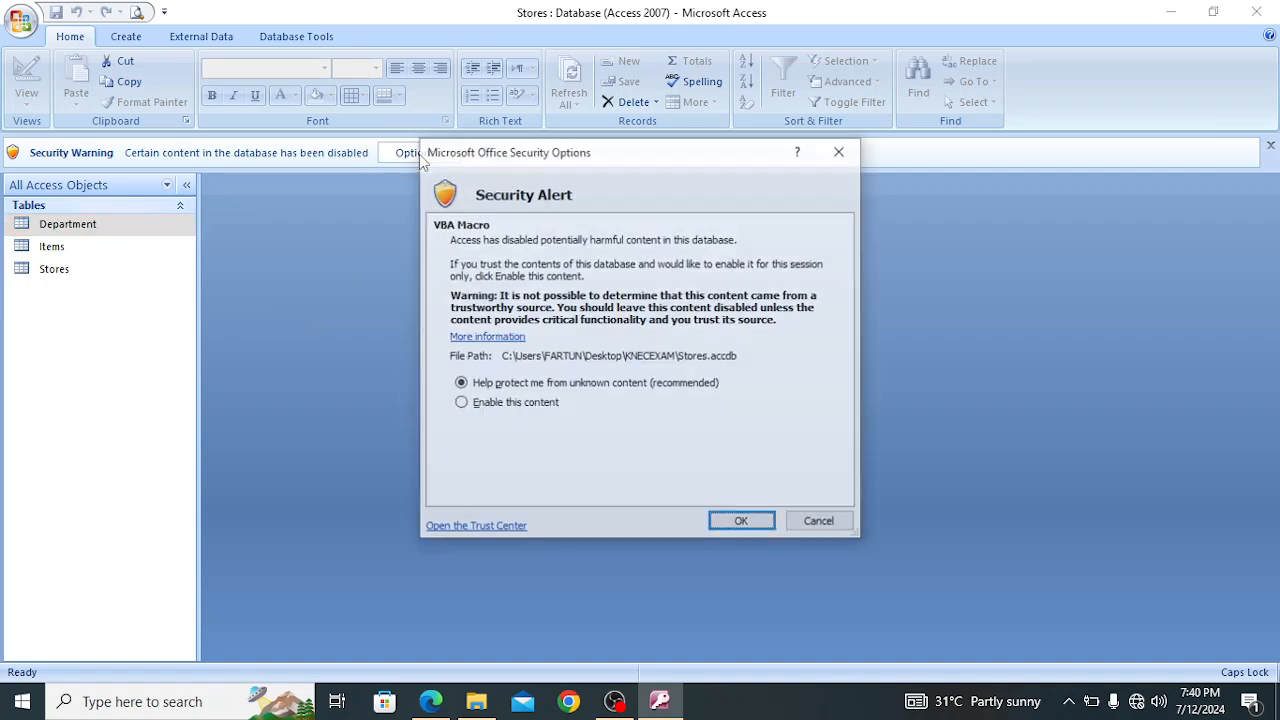
{"action": "left_click", "coordinate": [464, 406]}
{"action": "left_click", "coordinate": [757, 524]}
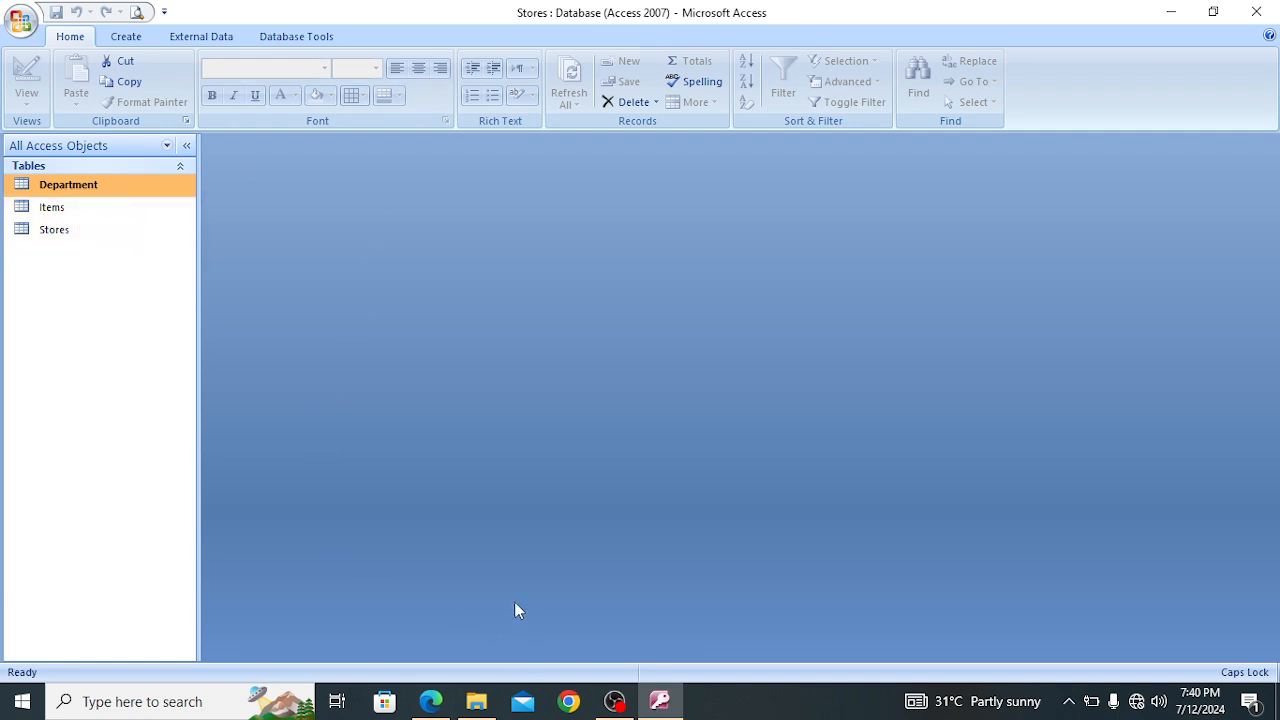
Check the Task 3 instructions in the exam paper against the KNECEXAM folder and the tables in the Stores database
{"action": "left_click", "coordinate": [428, 702]}
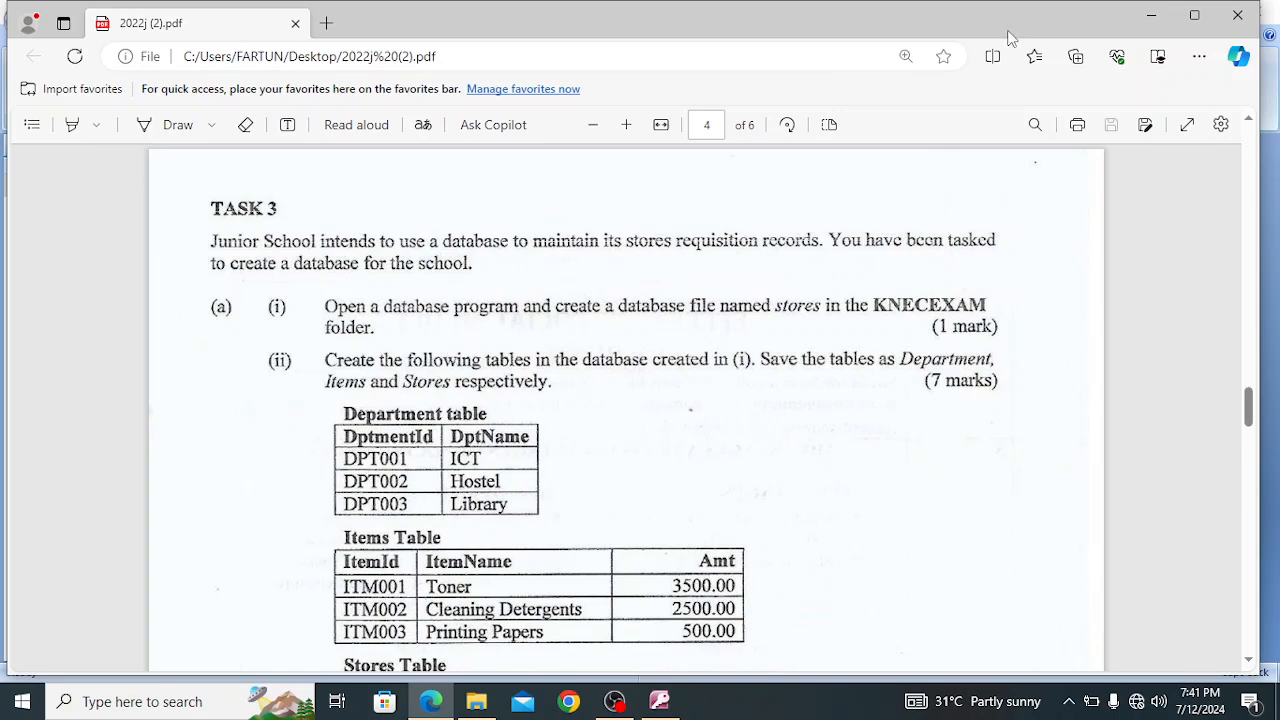
{"action": "left_click", "coordinate": [1151, 15]}
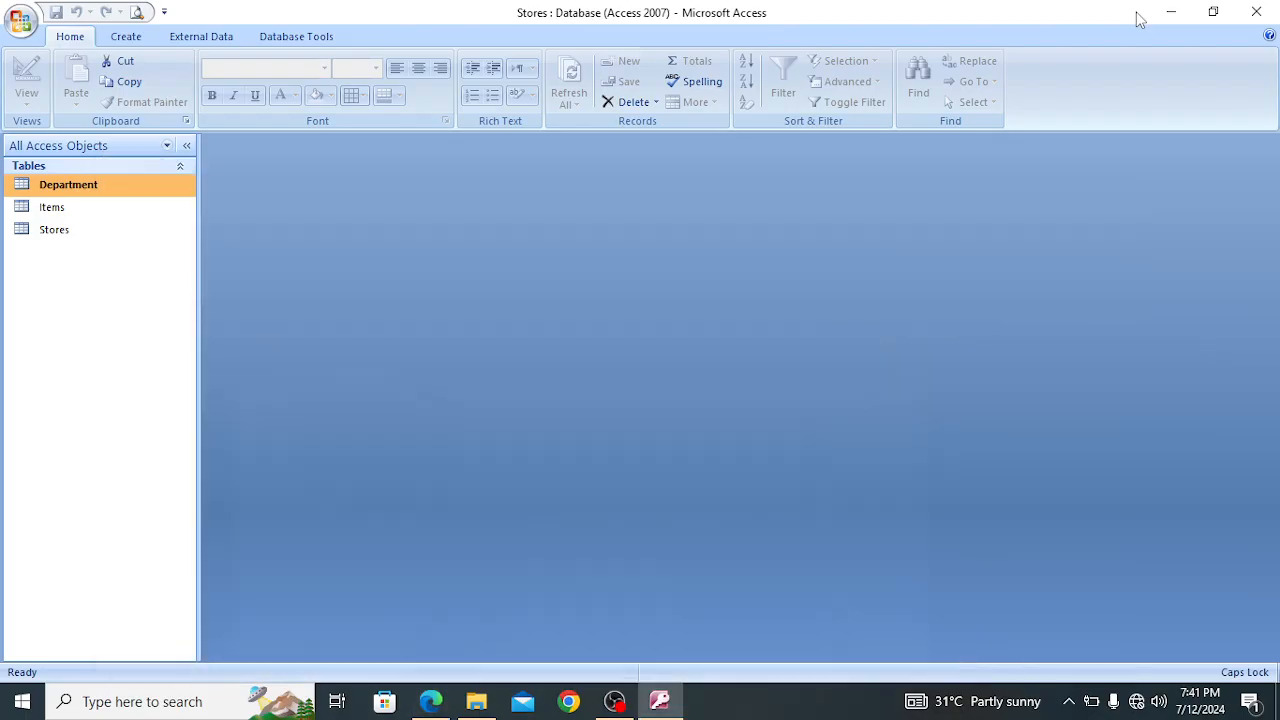
{"action": "left_click", "coordinate": [1173, 12]}
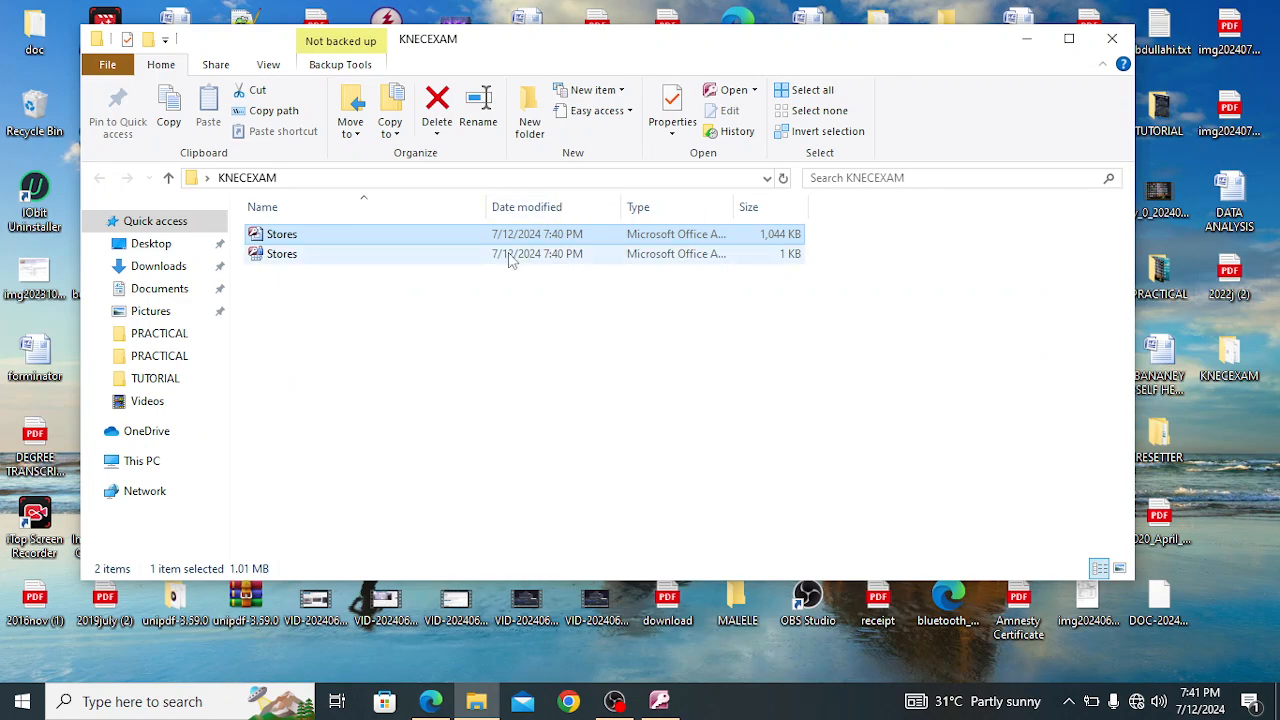
{"action": "left_click", "coordinate": [1026, 39]}
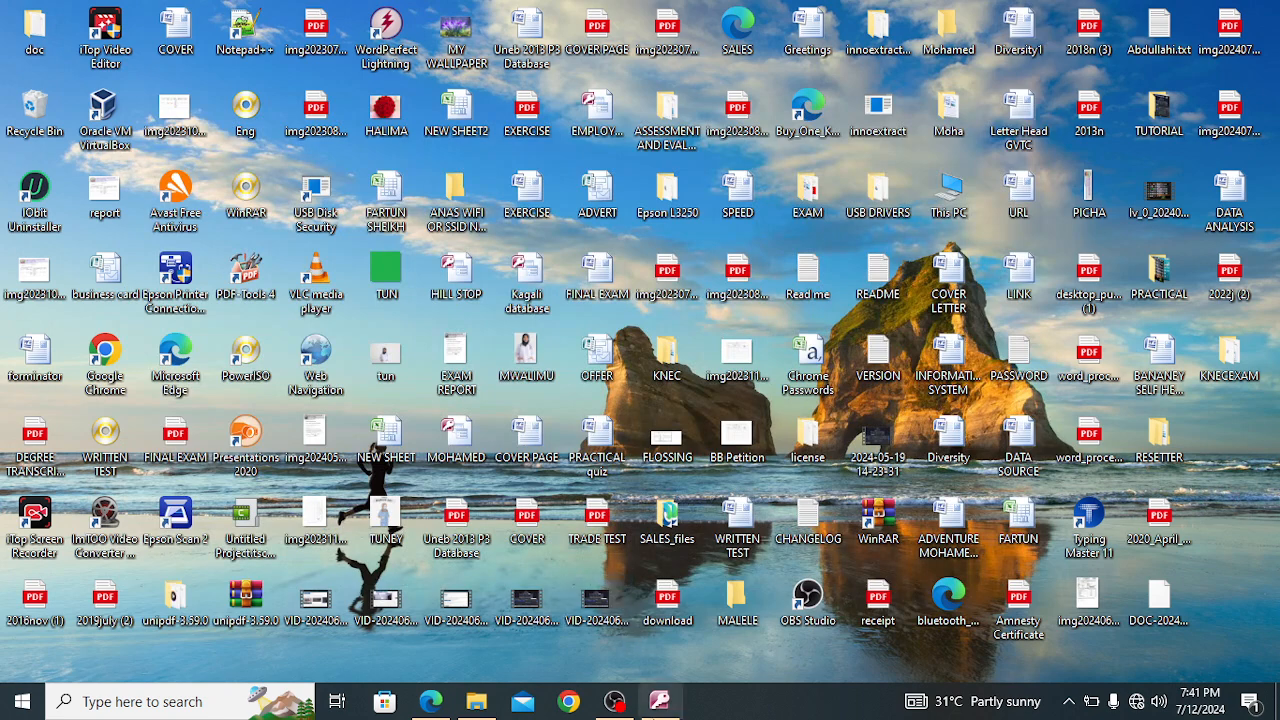
{"action": "left_click", "coordinate": [659, 701]}
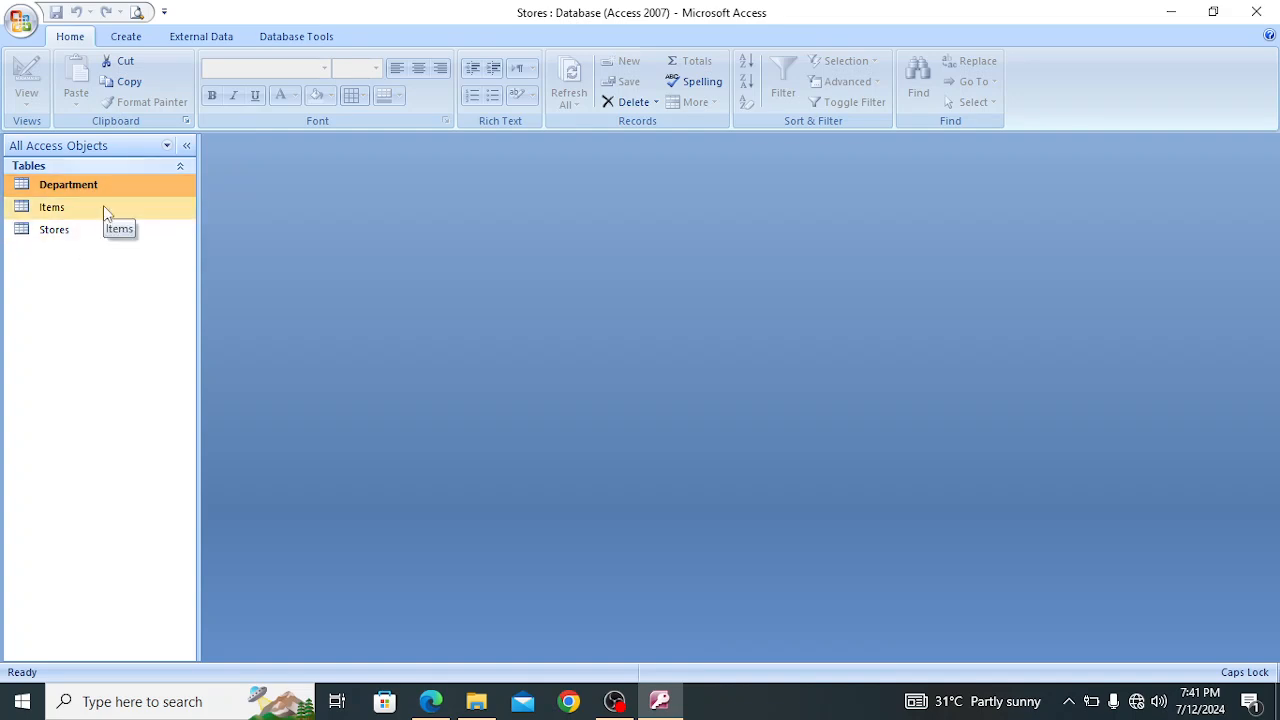
{"action": "left_click", "coordinate": [1170, 14]}
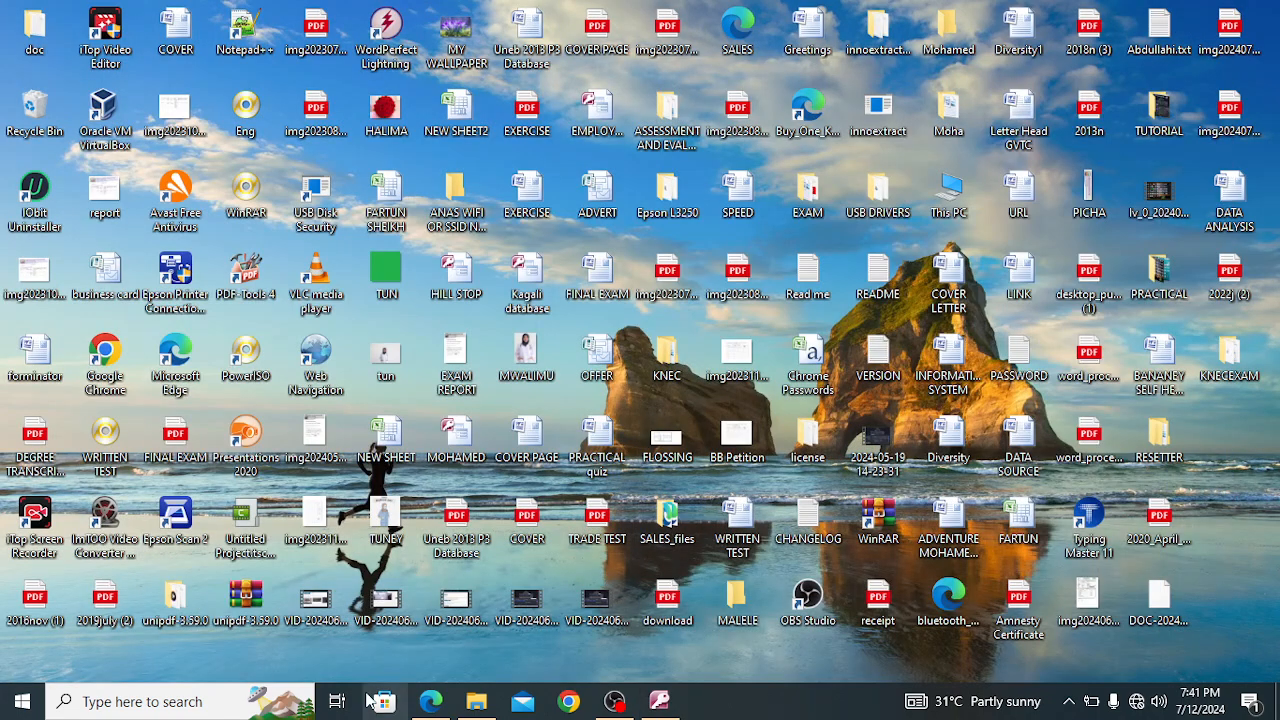
Examine the Task 3 requirements for relationships, forms, query and report in the exam paper, then return to the Stores database in Access
{"action": "left_click", "coordinate": [430, 701]}
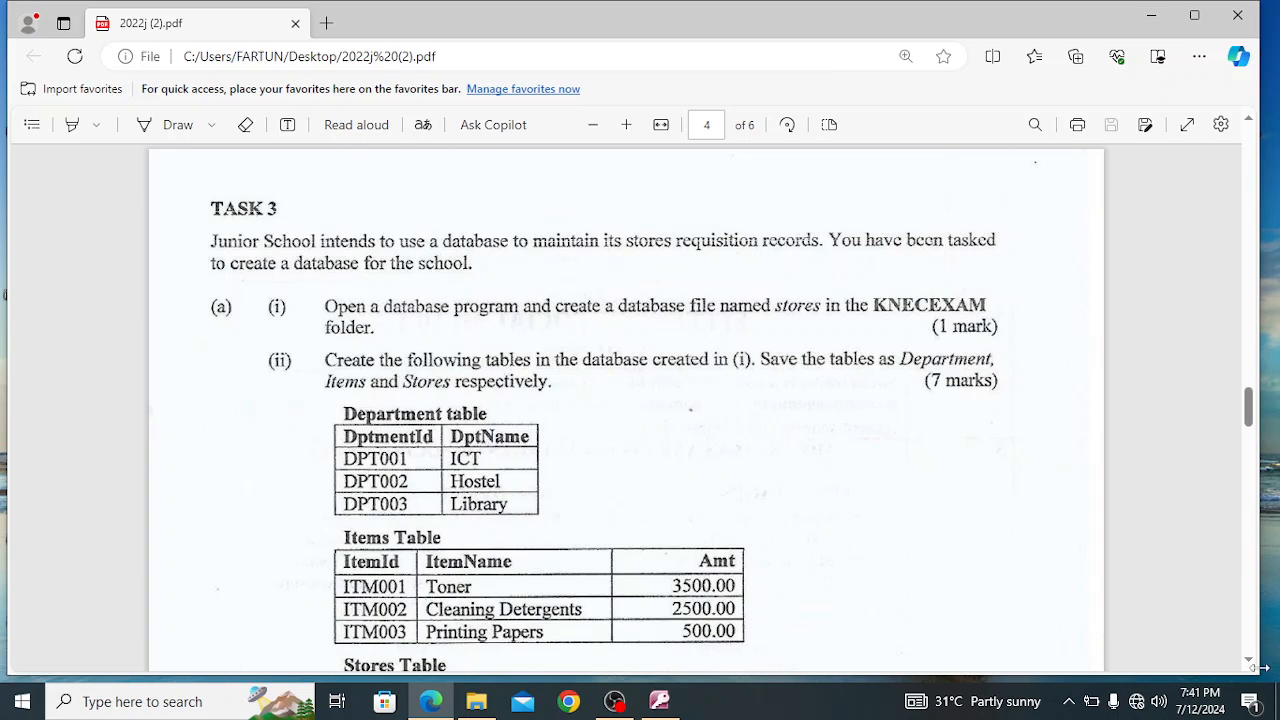
{"action": "scroll", "coordinate": [1256, 664], "scroll_direction": "down", "scroll_amount": 1}
{"action": "scroll", "coordinate": [1256, 664], "scroll_direction": "down", "scroll_amount": 1}
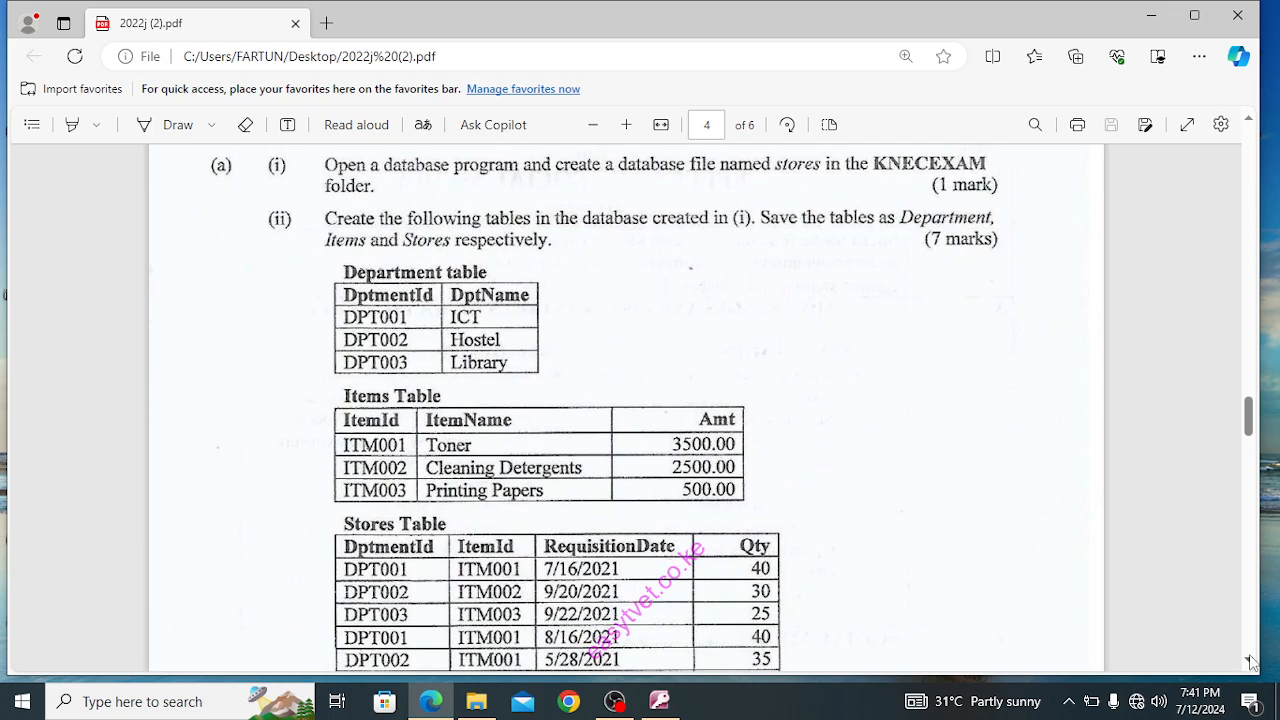
{"action": "scroll", "coordinate": [1255, 668], "scroll_direction": "down", "scroll_amount": 1}
{"action": "scroll", "coordinate": [1256, 668], "scroll_direction": "down", "scroll_amount": 3}
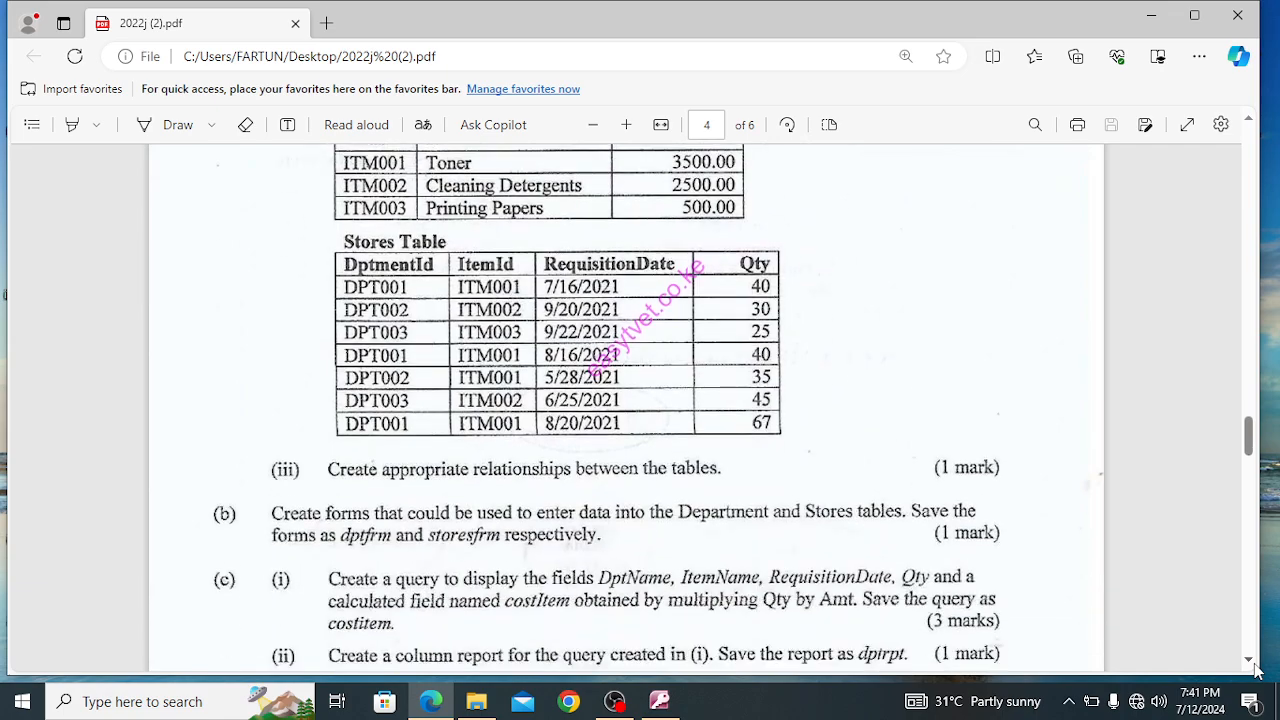
{"action": "left_click", "coordinate": [1155, 20]}
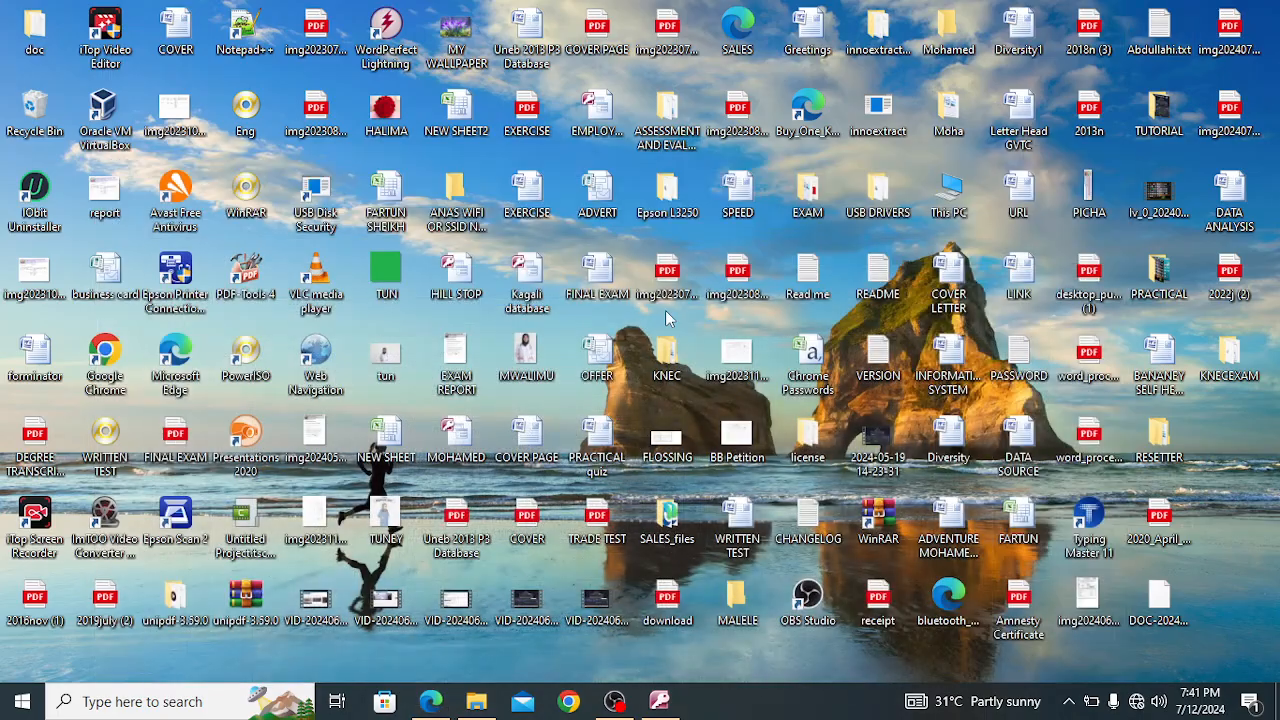
{"action": "left_click", "coordinate": [659, 701]}
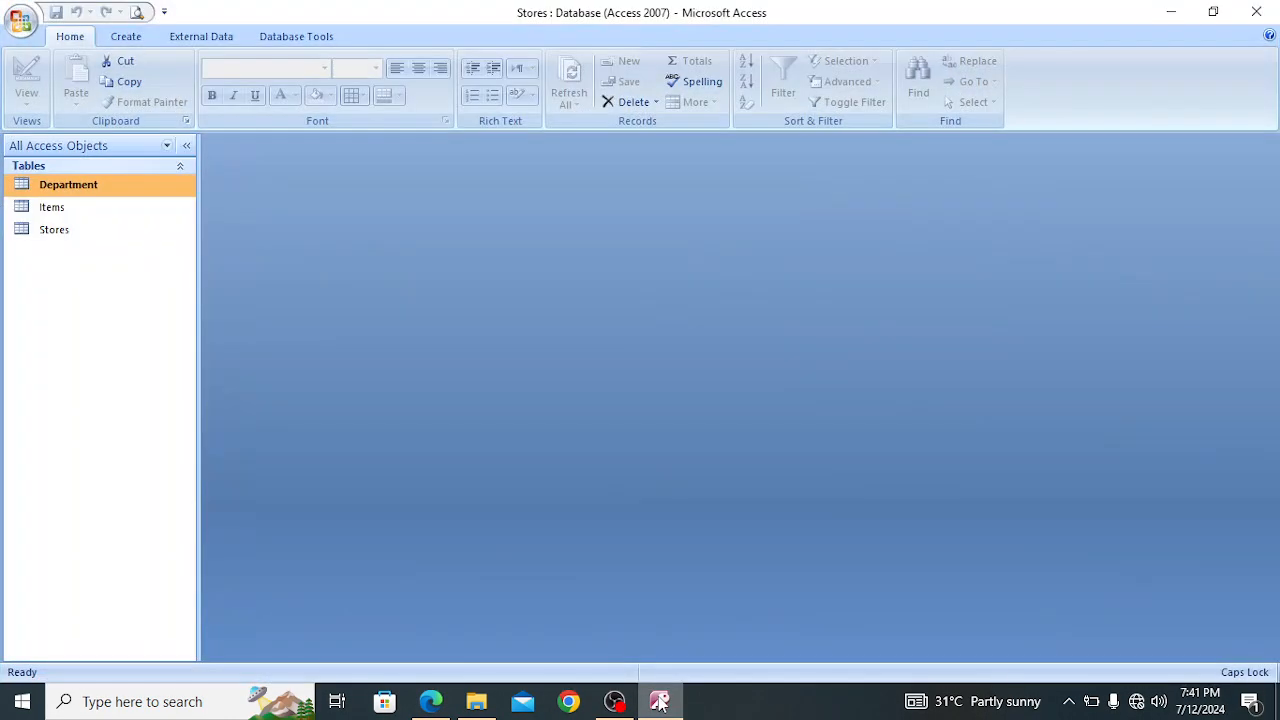
Examine the Department table's field names, data types and primary key in Design View, and its records in Datasheet View
{"action": "right_click", "coordinate": [86, 189]}
{"action": "left_click", "coordinate": [145, 216]}
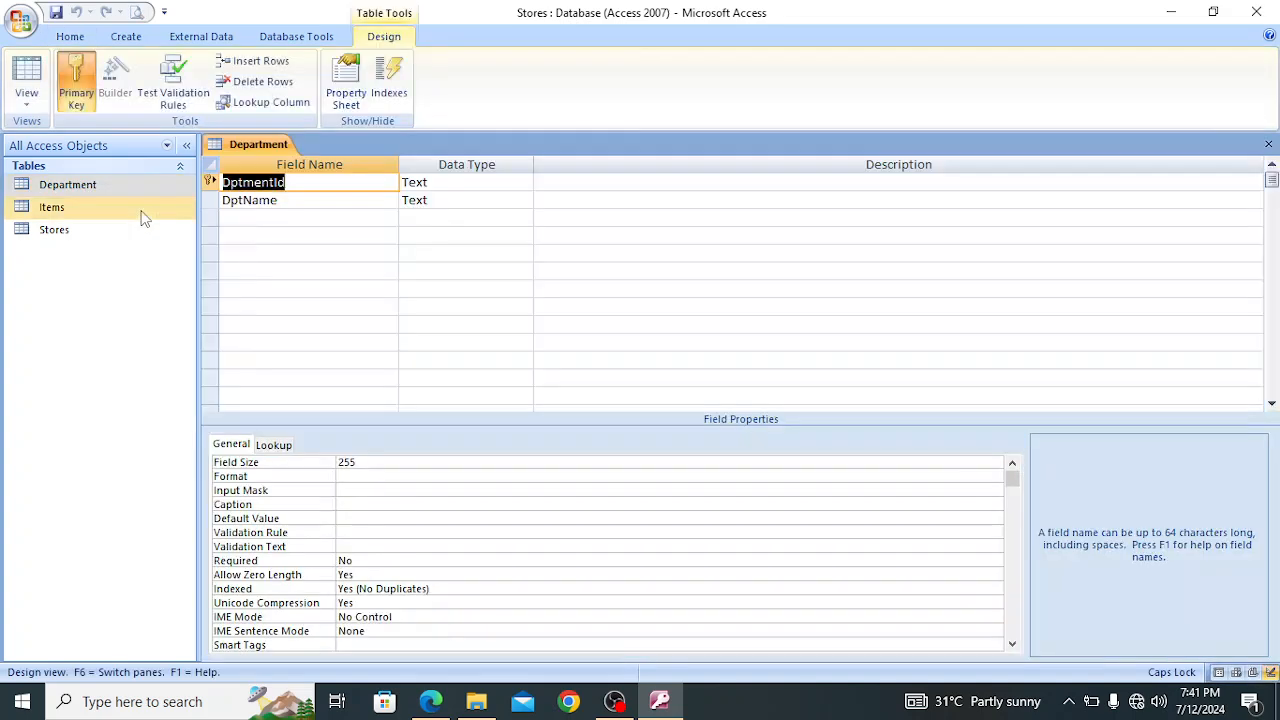
{"action": "left_click", "coordinate": [446, 182]}
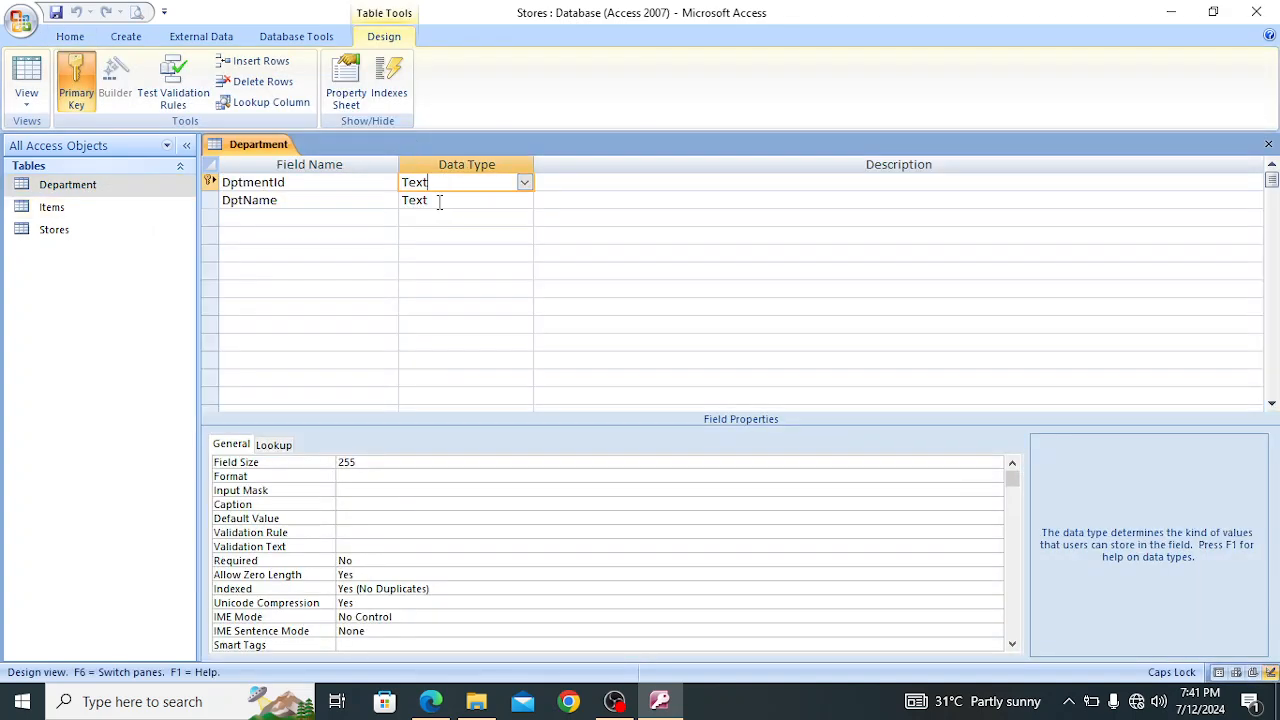
{"action": "left_click", "coordinate": [445, 200]}
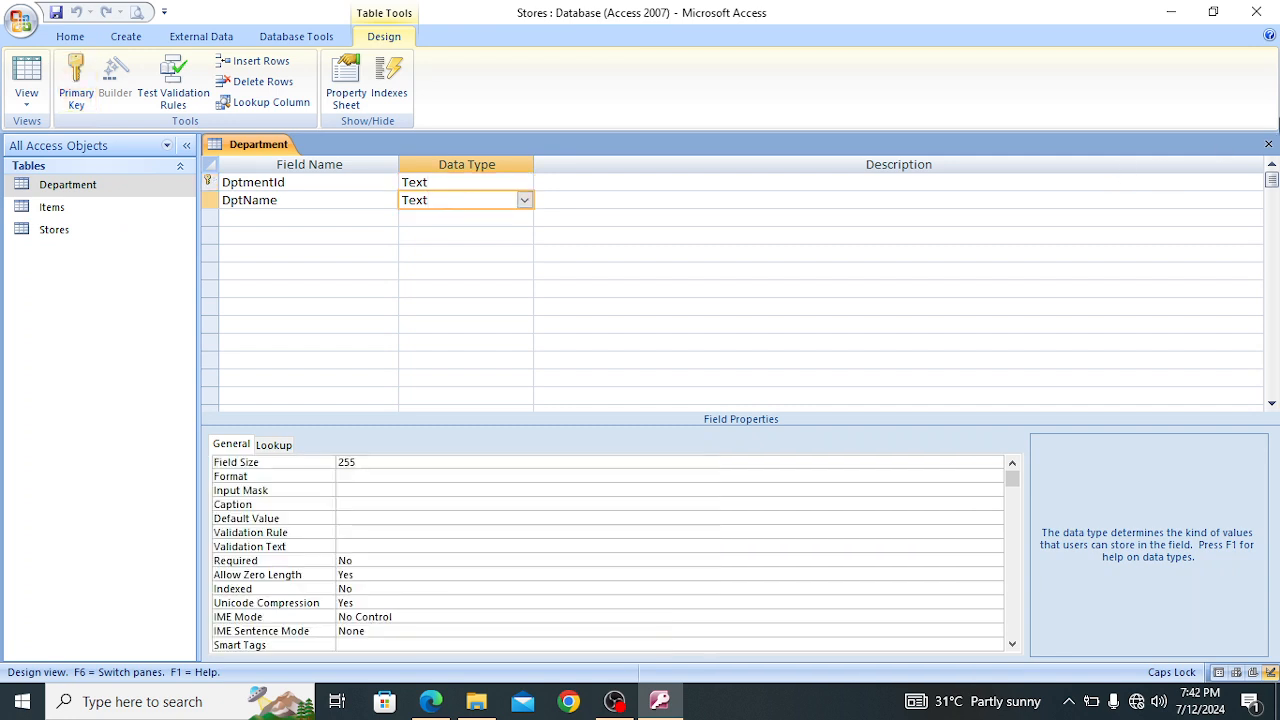
{"action": "left_click", "coordinate": [1266, 145]}
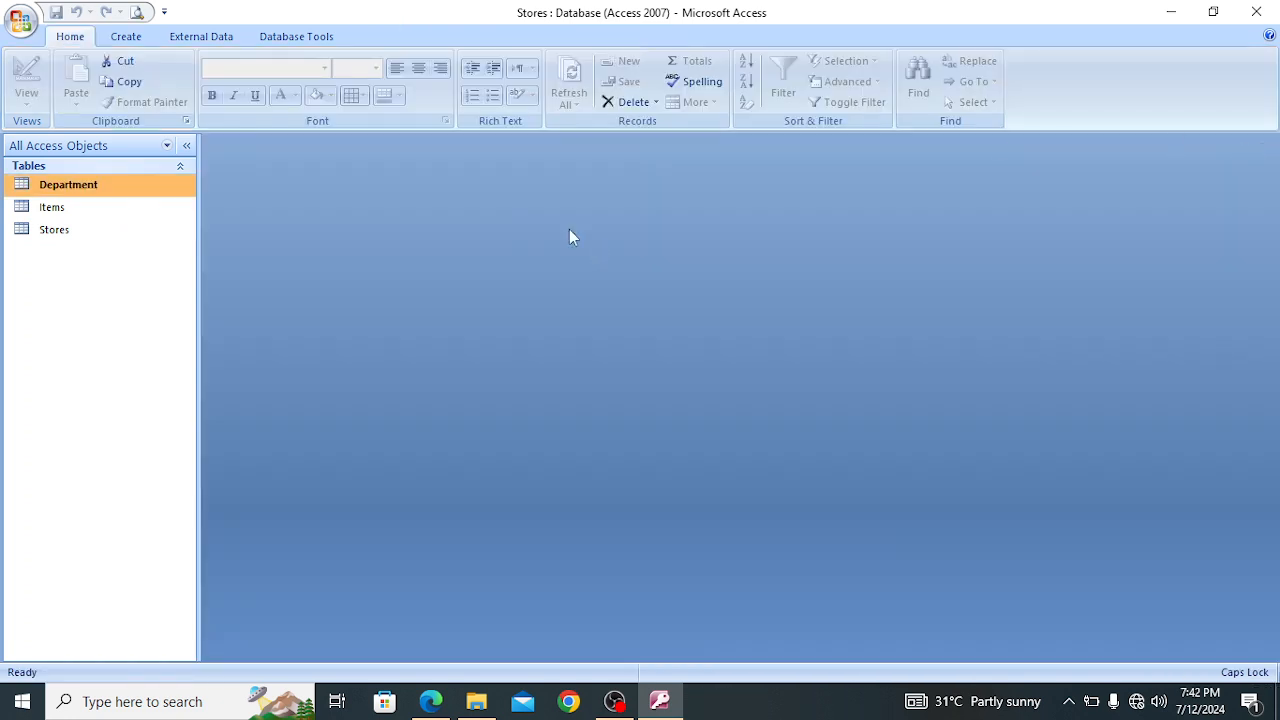
{"action": "double_click", "coordinate": [103, 189]}
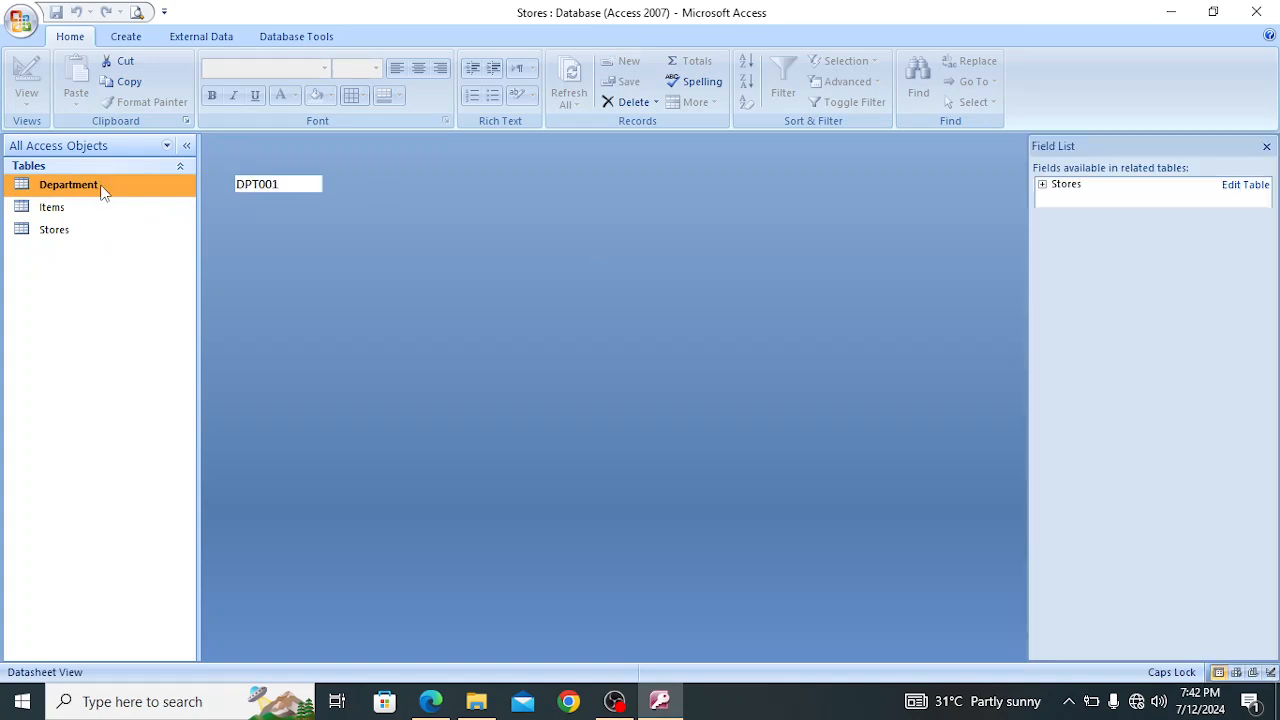
{"action": "left_click", "coordinate": [1267, 146]}
{"action": "left_click", "coordinate": [1266, 145]}
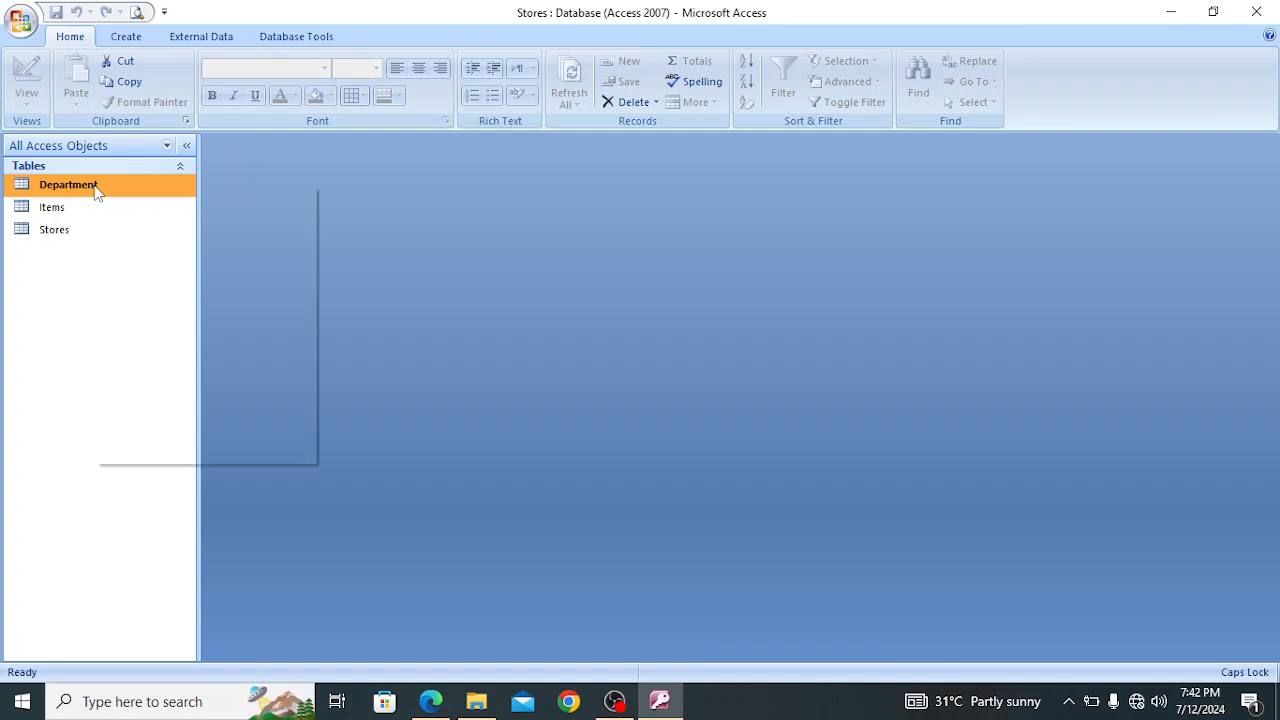
{"action": "right_click", "coordinate": [96, 190]}
{"action": "left_click", "coordinate": [171, 218]}
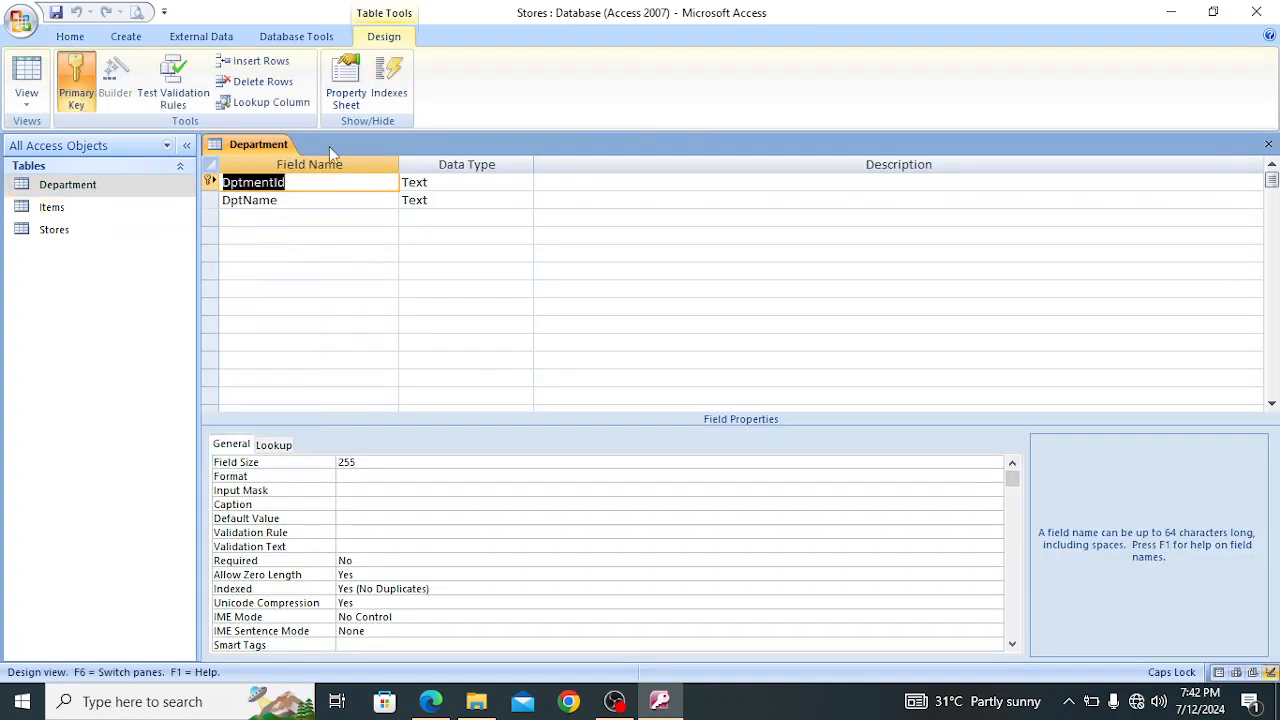
{"action": "left_click", "coordinate": [299, 185]}
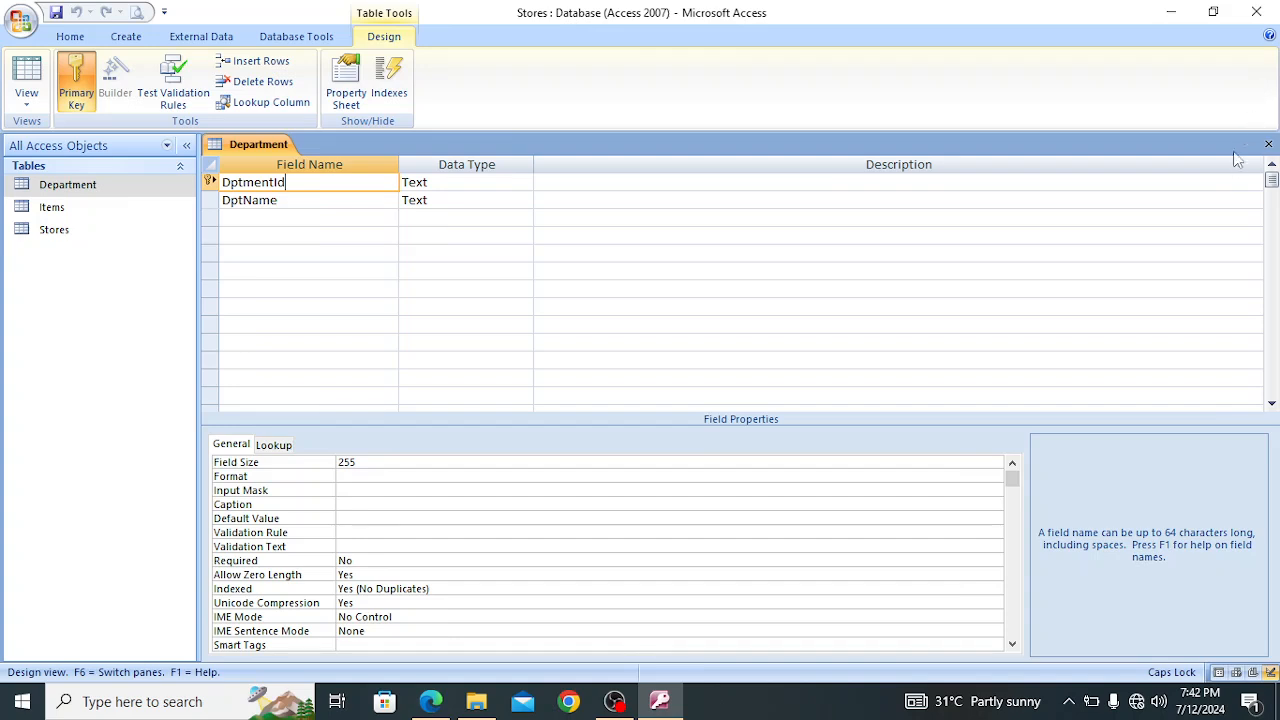
{"action": "left_click", "coordinate": [1268, 147]}
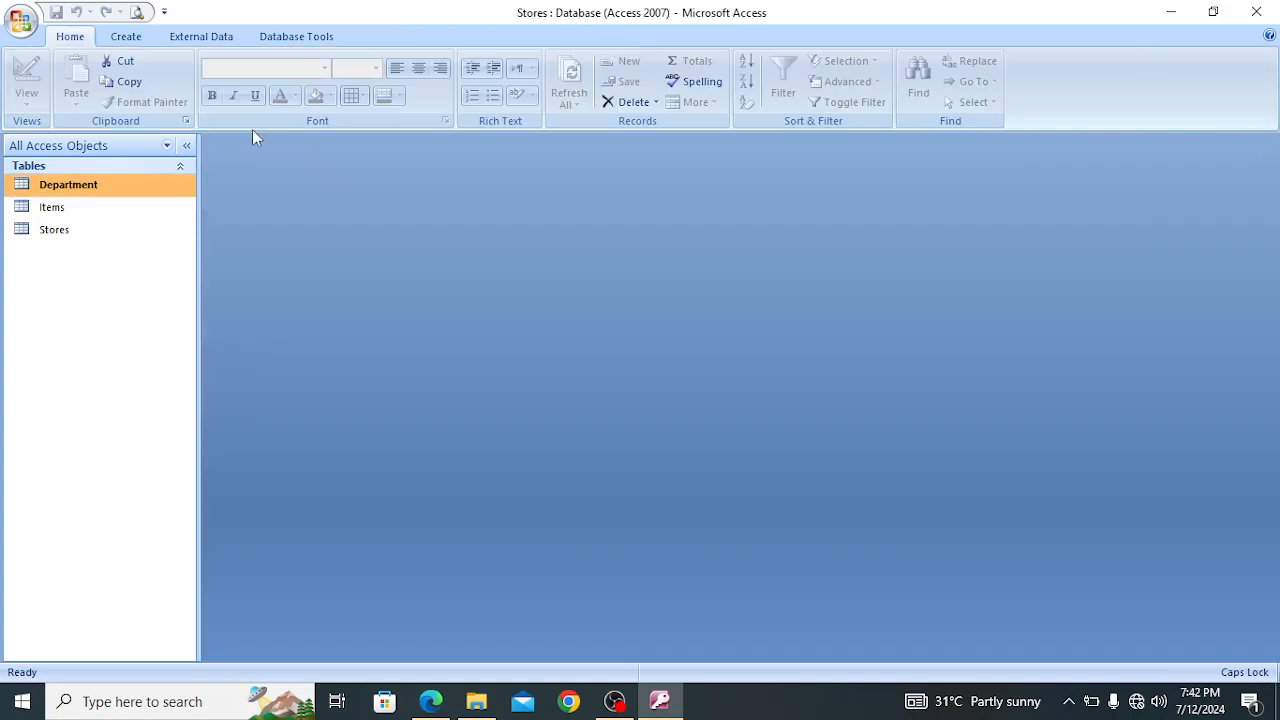
Inspect the fields, data types and primary key settings of the Items and Stores tables in Design View
{"action": "left_click", "coordinate": [96, 207]}
{"action": "right_click", "coordinate": [96, 207]}
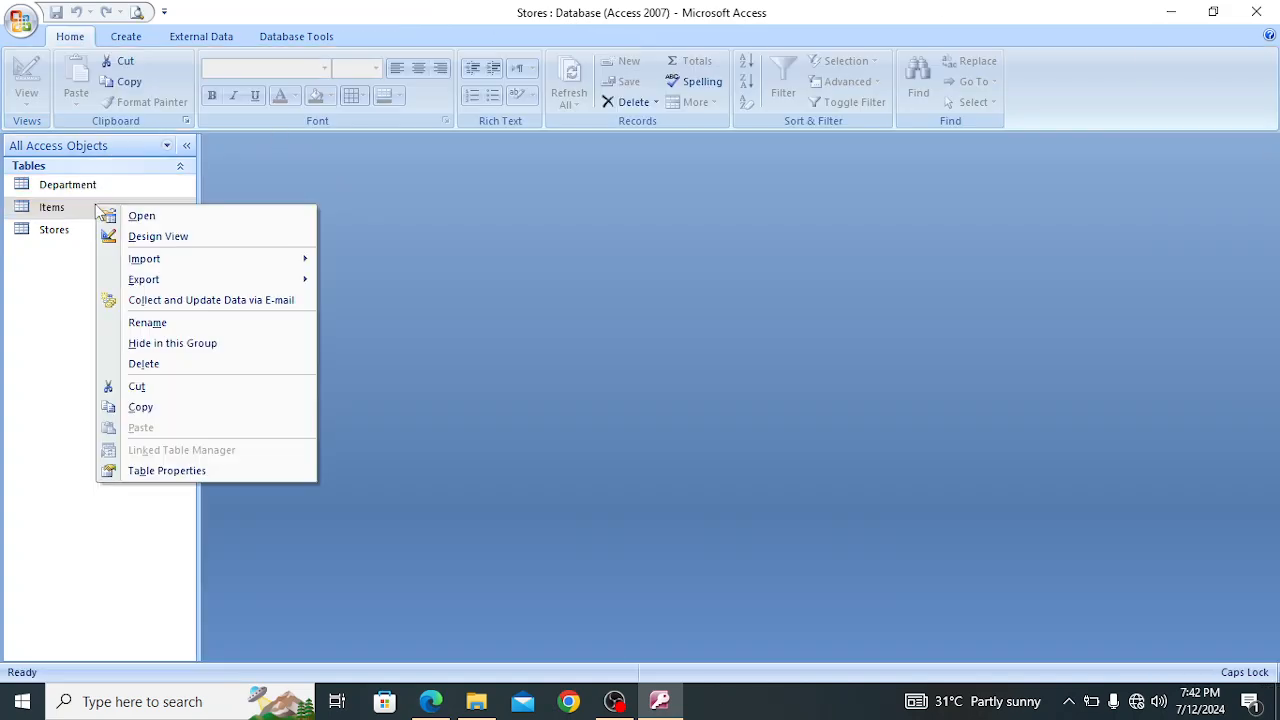
{"action": "left_click", "coordinate": [160, 236]}
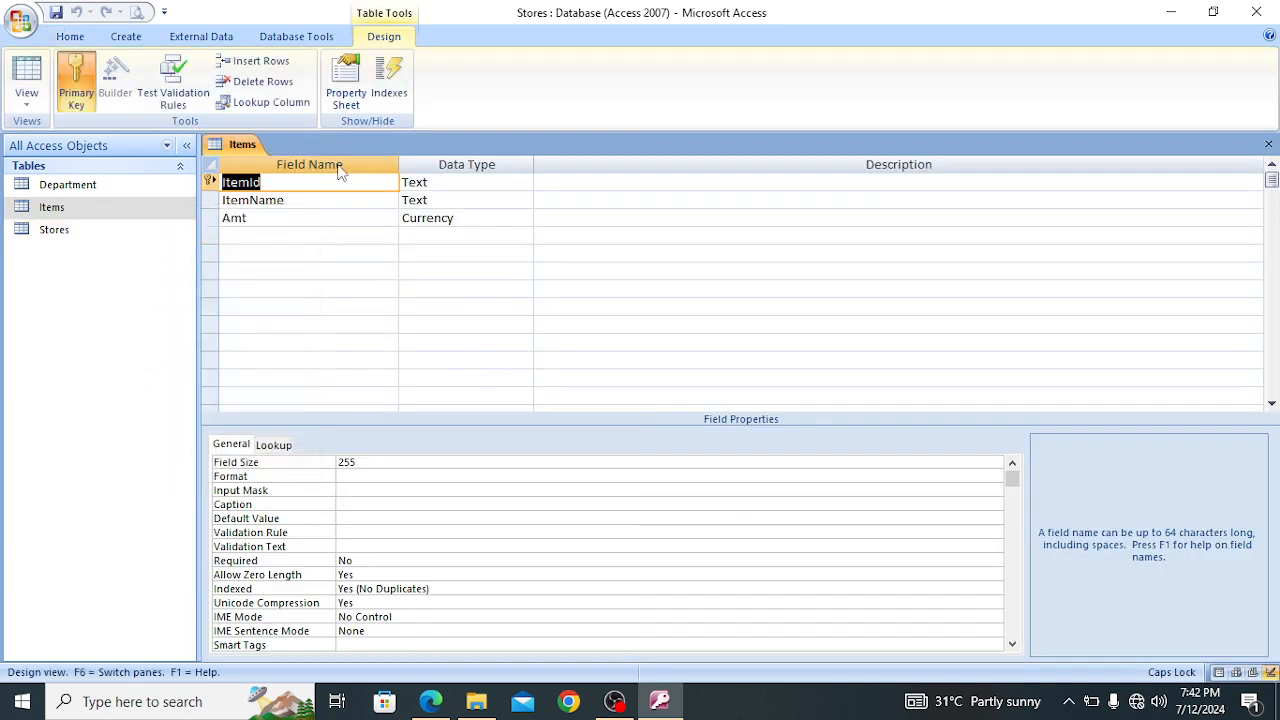
{"action": "left_click", "coordinate": [309, 189]}
{"action": "left_click", "coordinate": [1268, 144]}
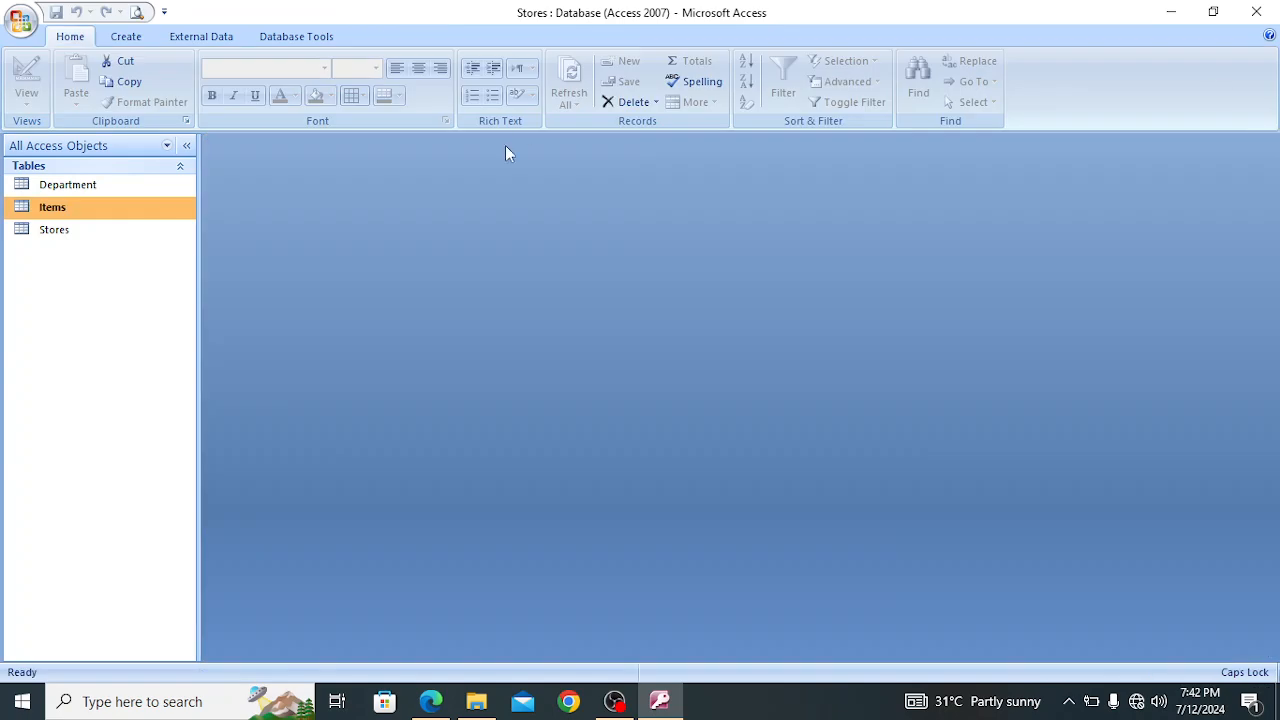
{"action": "left_click", "coordinate": [70, 233]}
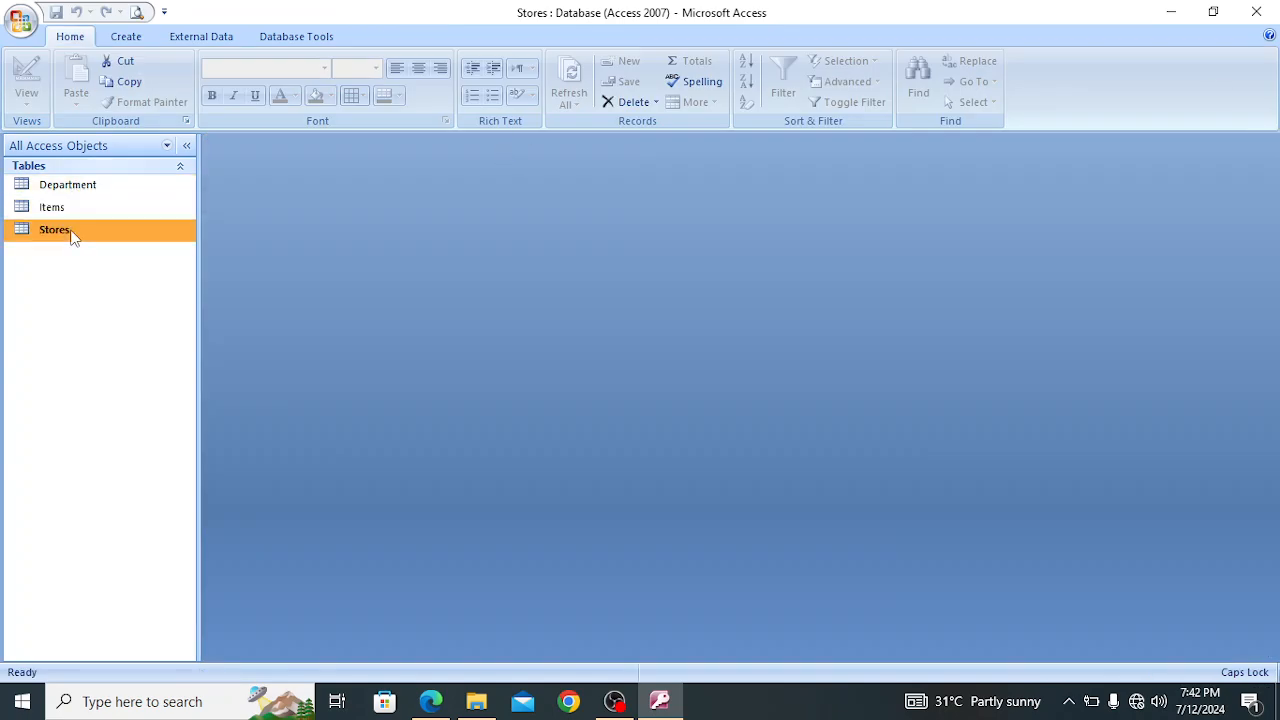
{"action": "right_click", "coordinate": [71, 234]}
{"action": "left_click", "coordinate": [163, 264]}
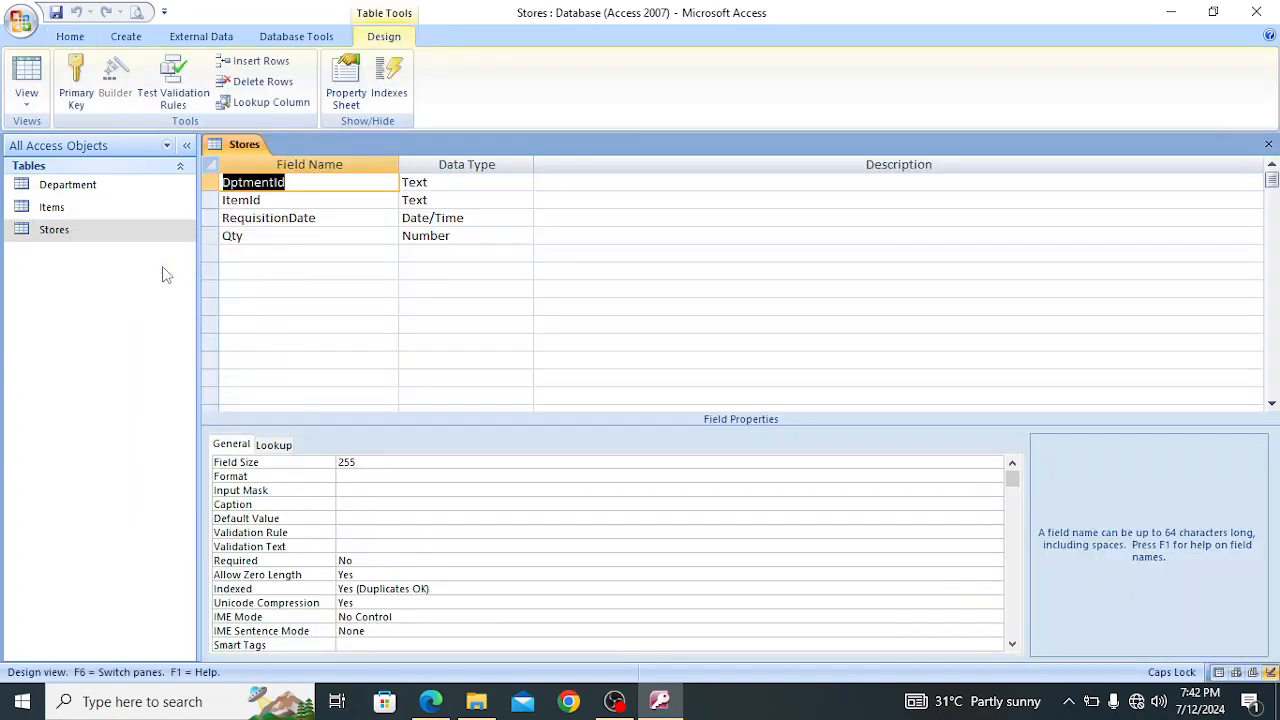
{"action": "left_click", "coordinate": [301, 183]}
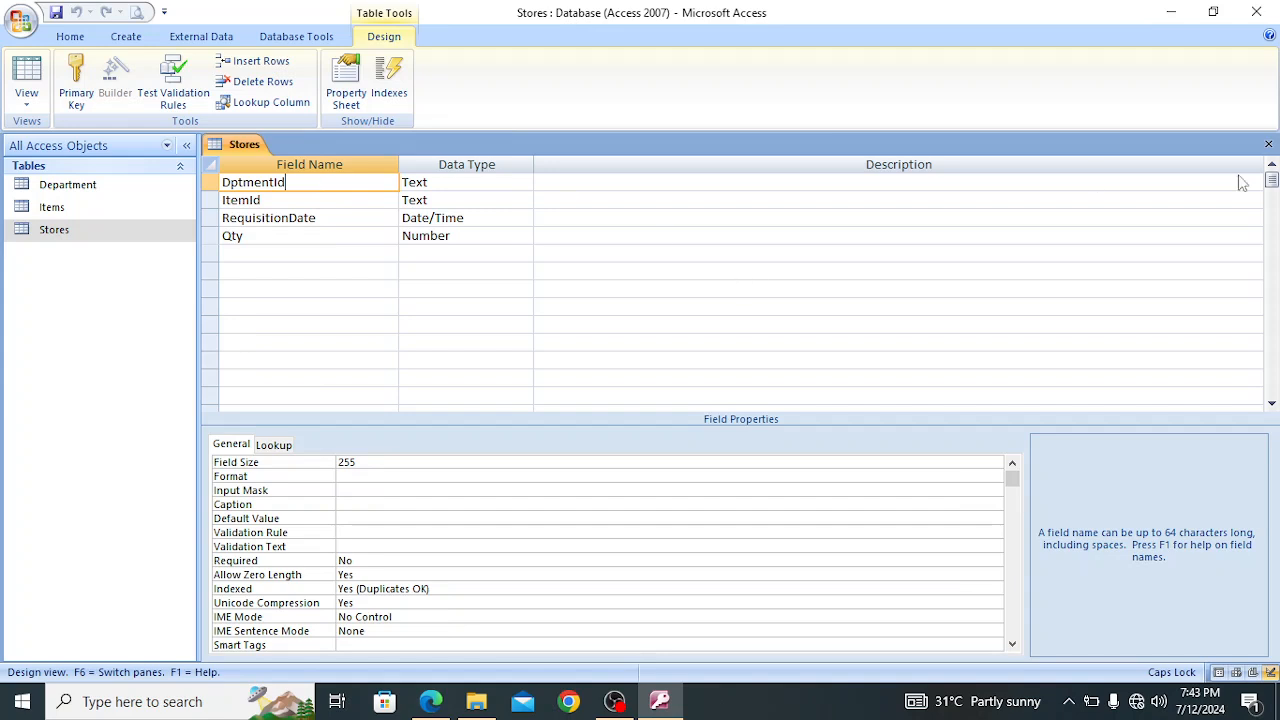
{"action": "left_click", "coordinate": [1268, 144]}
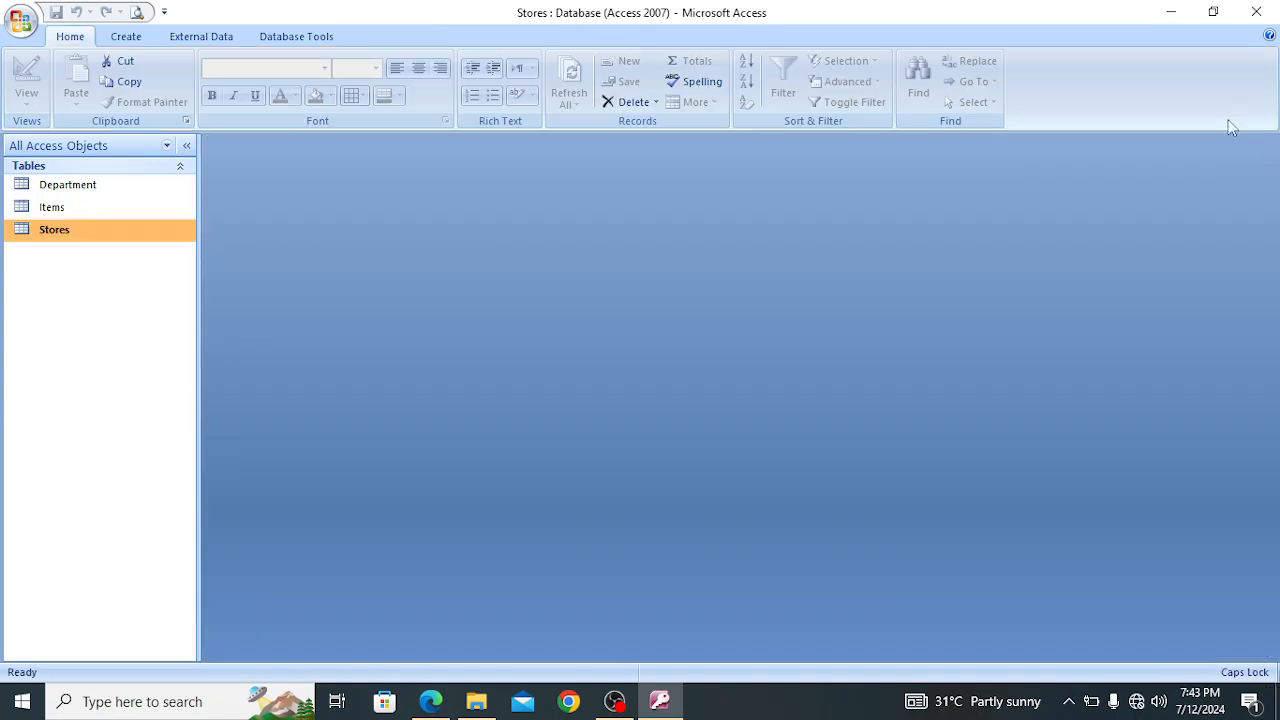
Try to remove the primary key from the DptmentId field of the Department table, then close its design
{"action": "left_click", "coordinate": [79, 180]}
{"action": "right_click", "coordinate": [80, 180]}
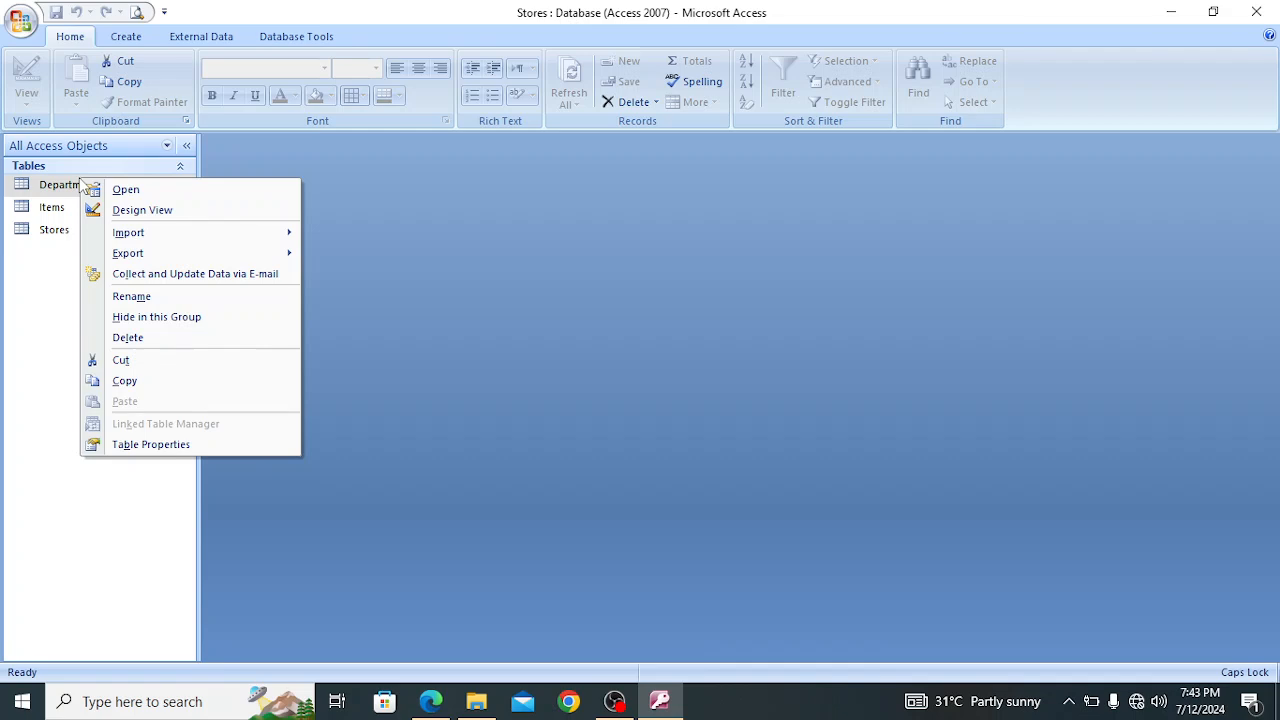
{"action": "left_click", "coordinate": [160, 212]}
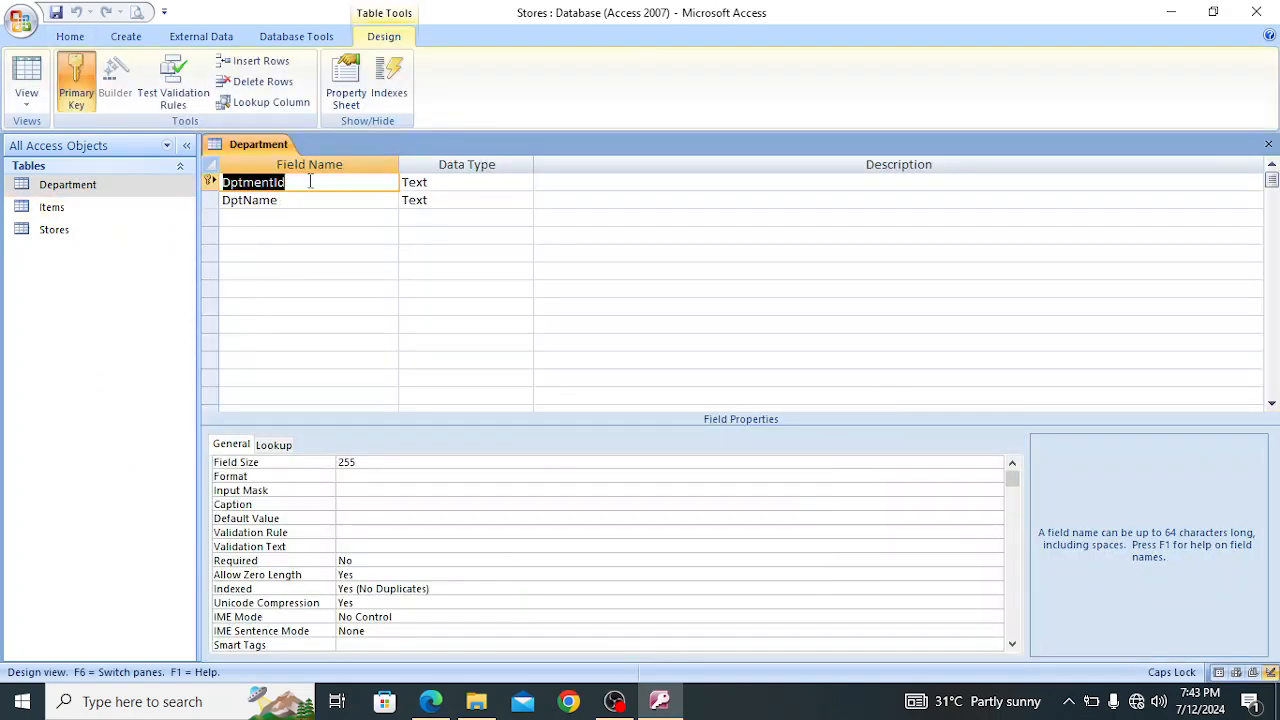
{"action": "left_click", "coordinate": [310, 182]}
{"action": "left_click", "coordinate": [83, 92]}
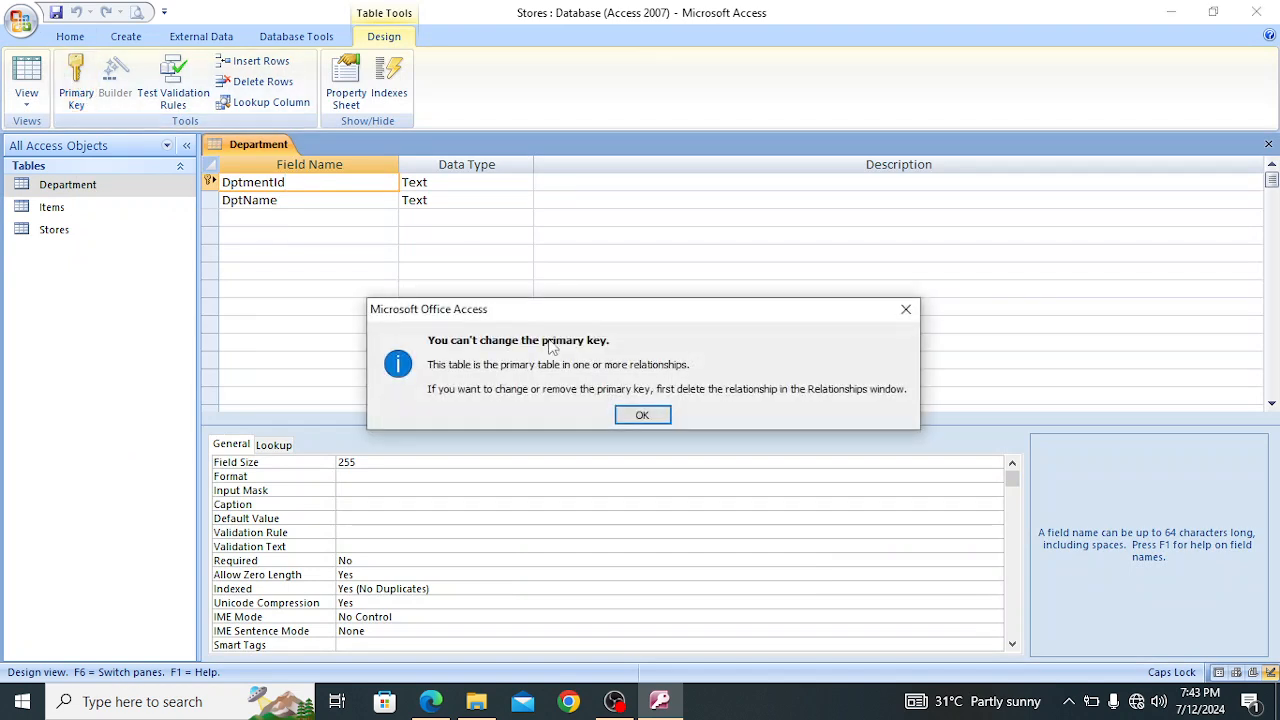
{"action": "left_click", "coordinate": [642, 415]}
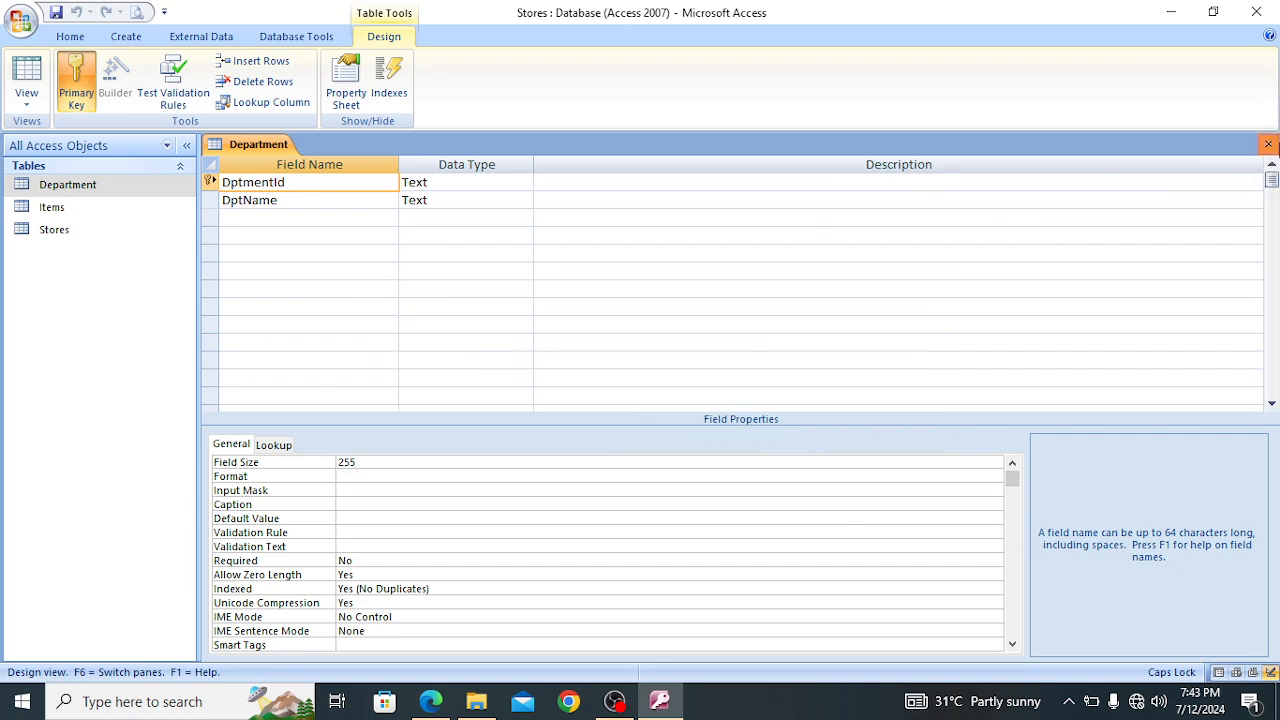
{"action": "left_click", "coordinate": [1268, 144]}
Try to remove the primary key from the ItemId field of the Items table, then close its design
{"action": "left_click", "coordinate": [72, 212]}
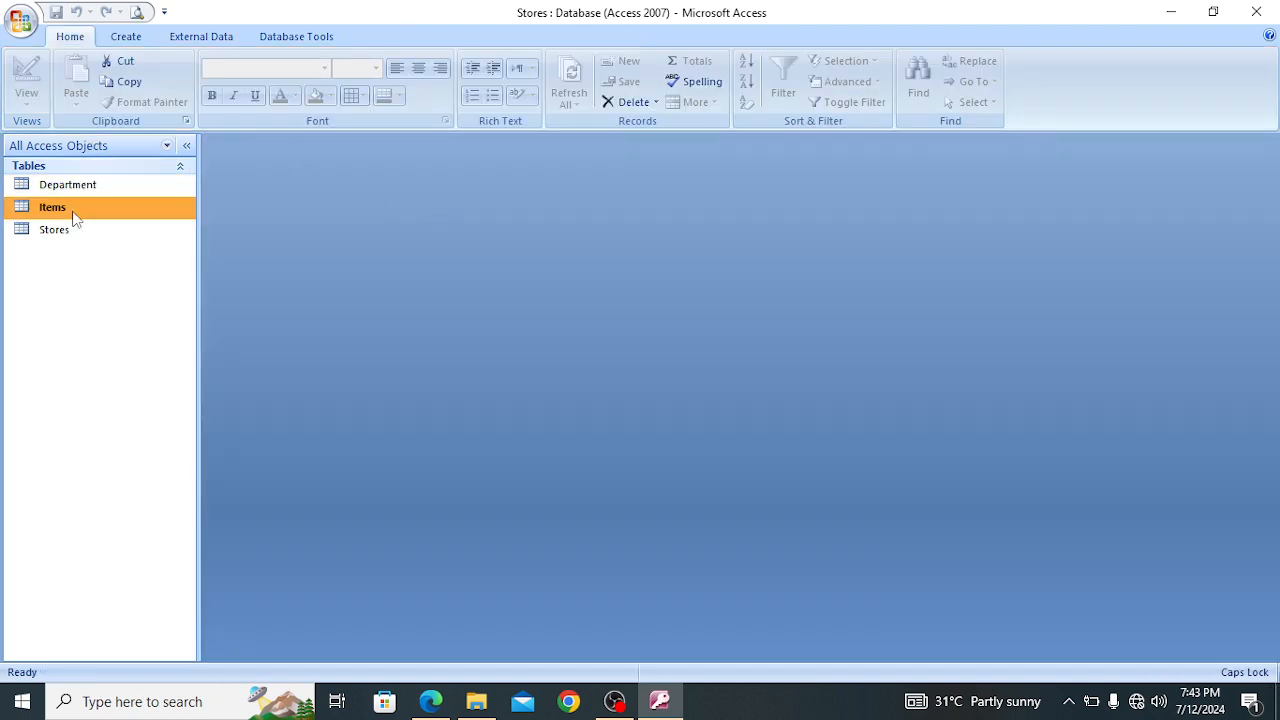
{"action": "right_click", "coordinate": [73, 218]}
{"action": "left_click", "coordinate": [136, 243]}
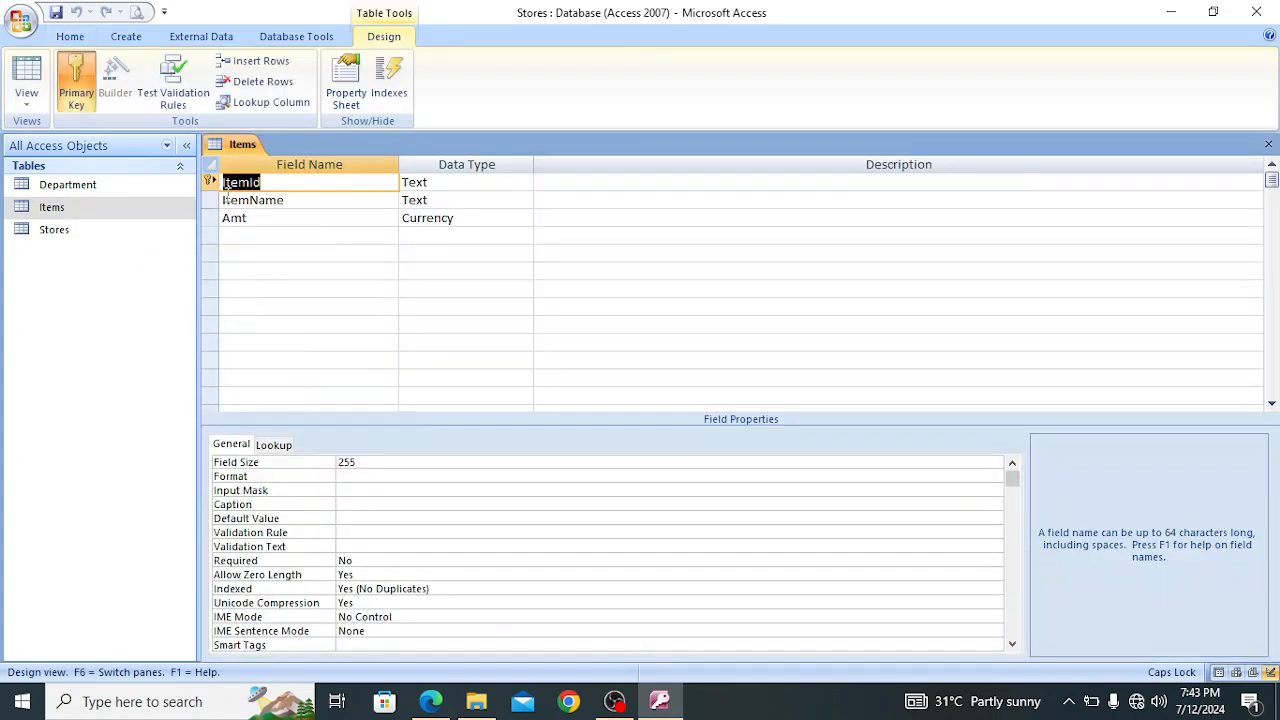
{"action": "left_click", "coordinate": [290, 182]}
{"action": "left_click", "coordinate": [78, 103]}
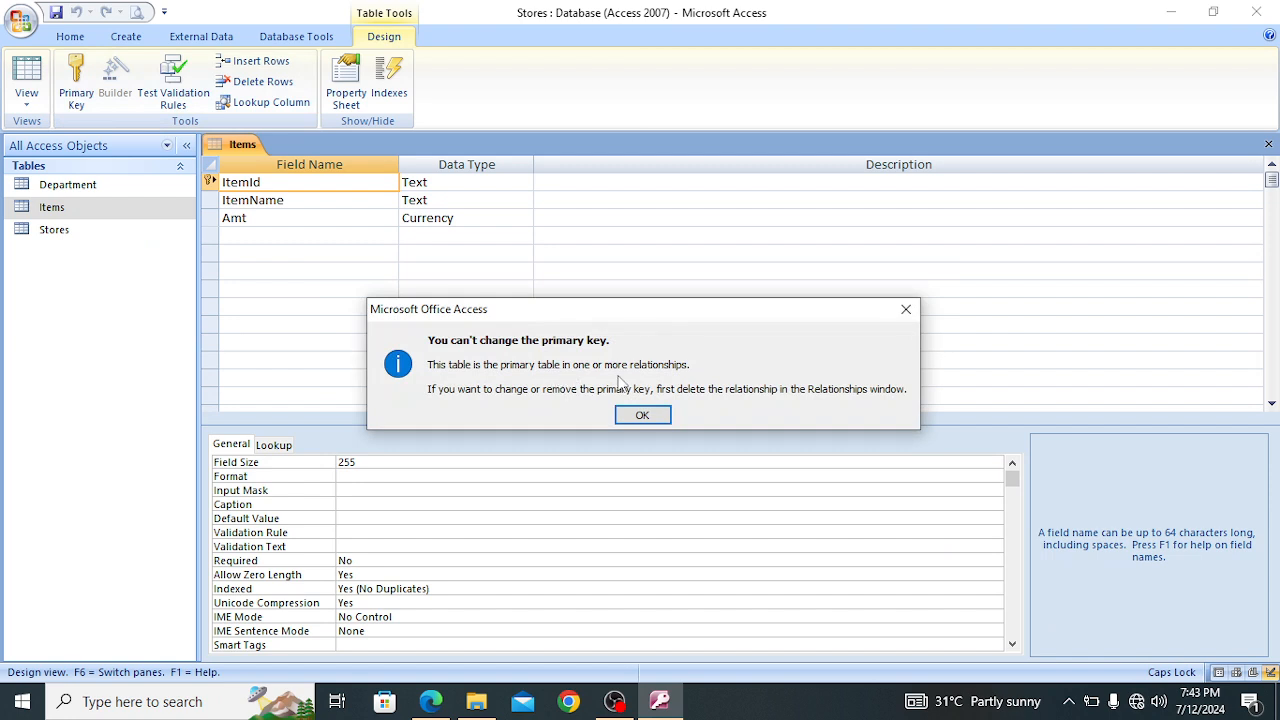
{"action": "left_click", "coordinate": [642, 415]}
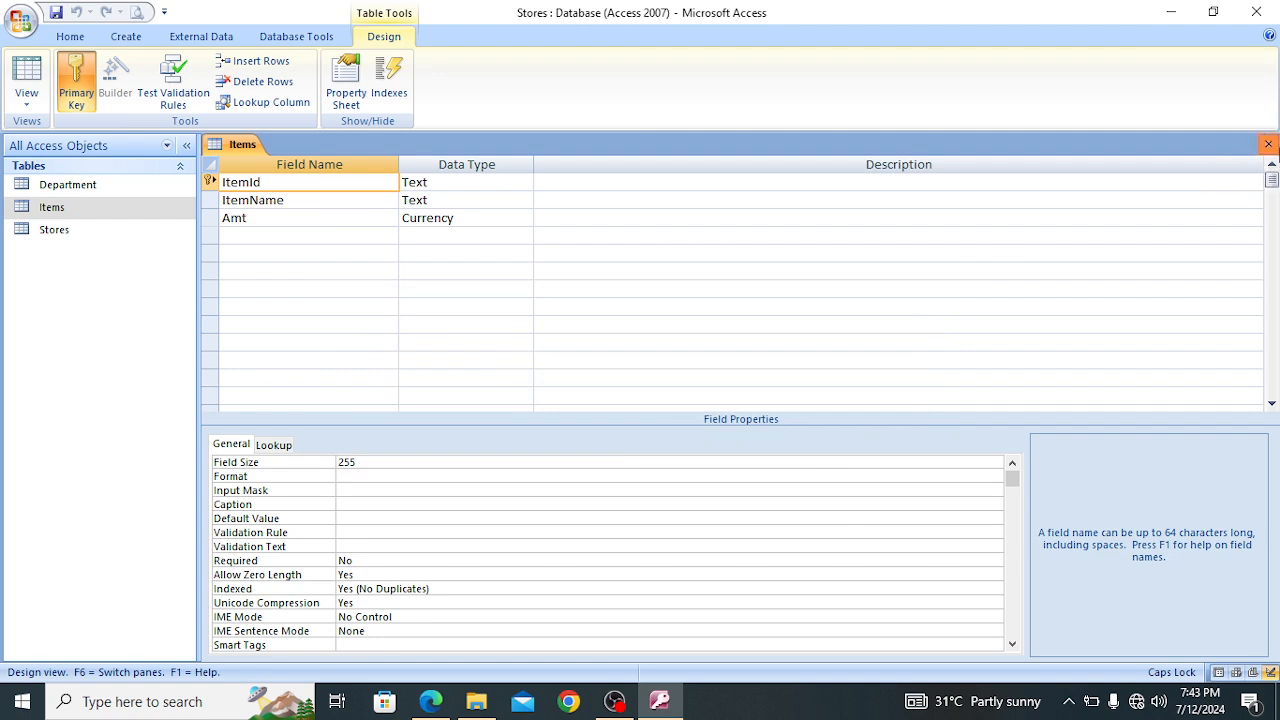
{"action": "left_click", "coordinate": [1268, 144]}
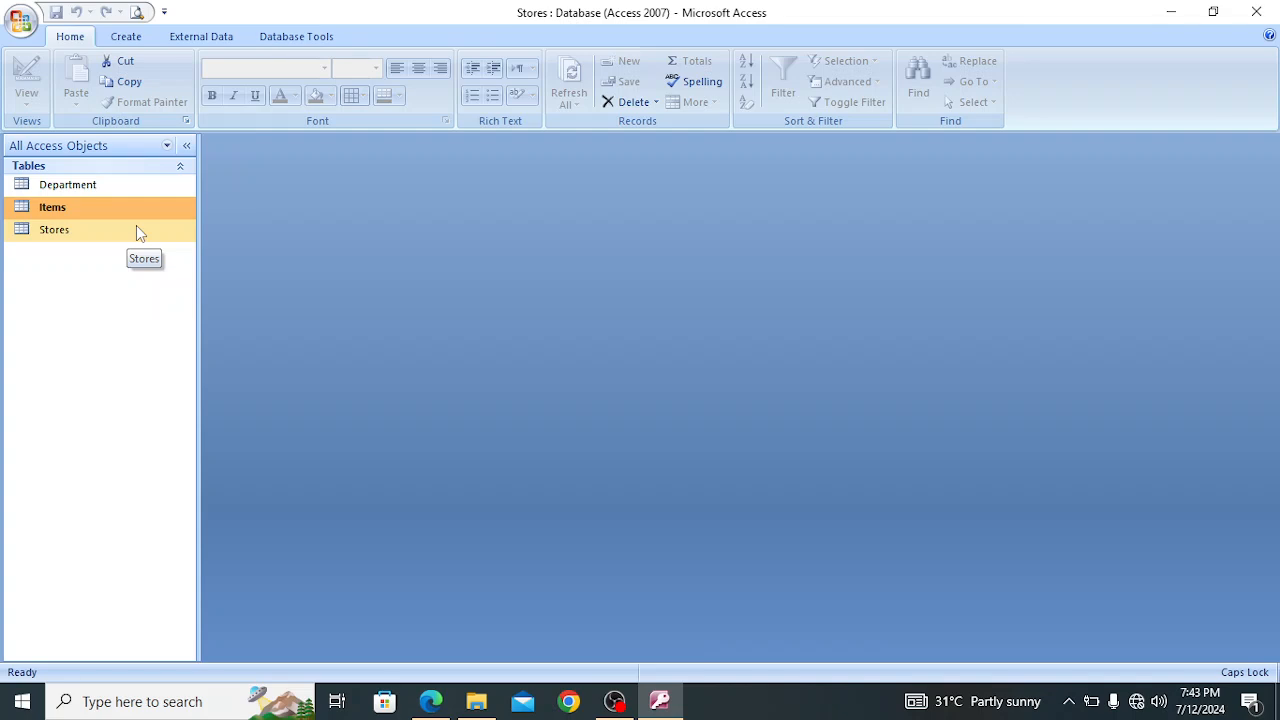
Open the database relationships and review the settings of the link between the Department and Stores tables
{"action": "left_click", "coordinate": [308, 40]}
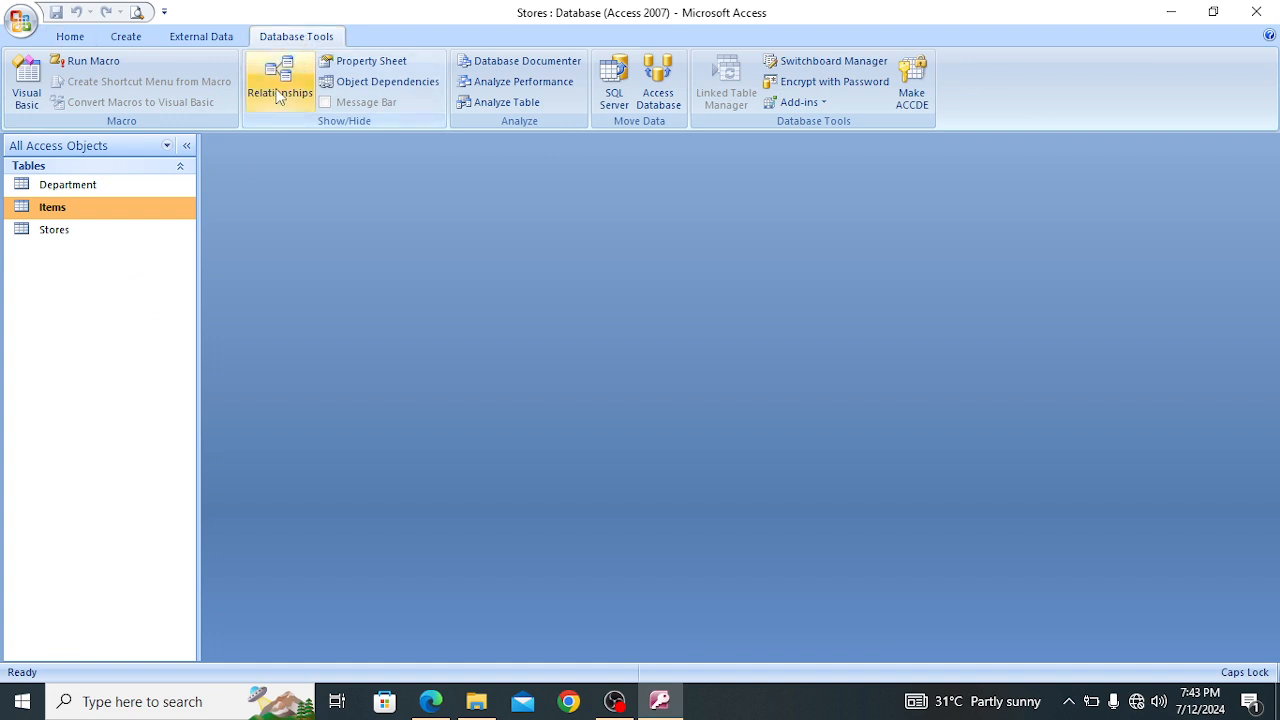
{"action": "left_click", "coordinate": [279, 80]}
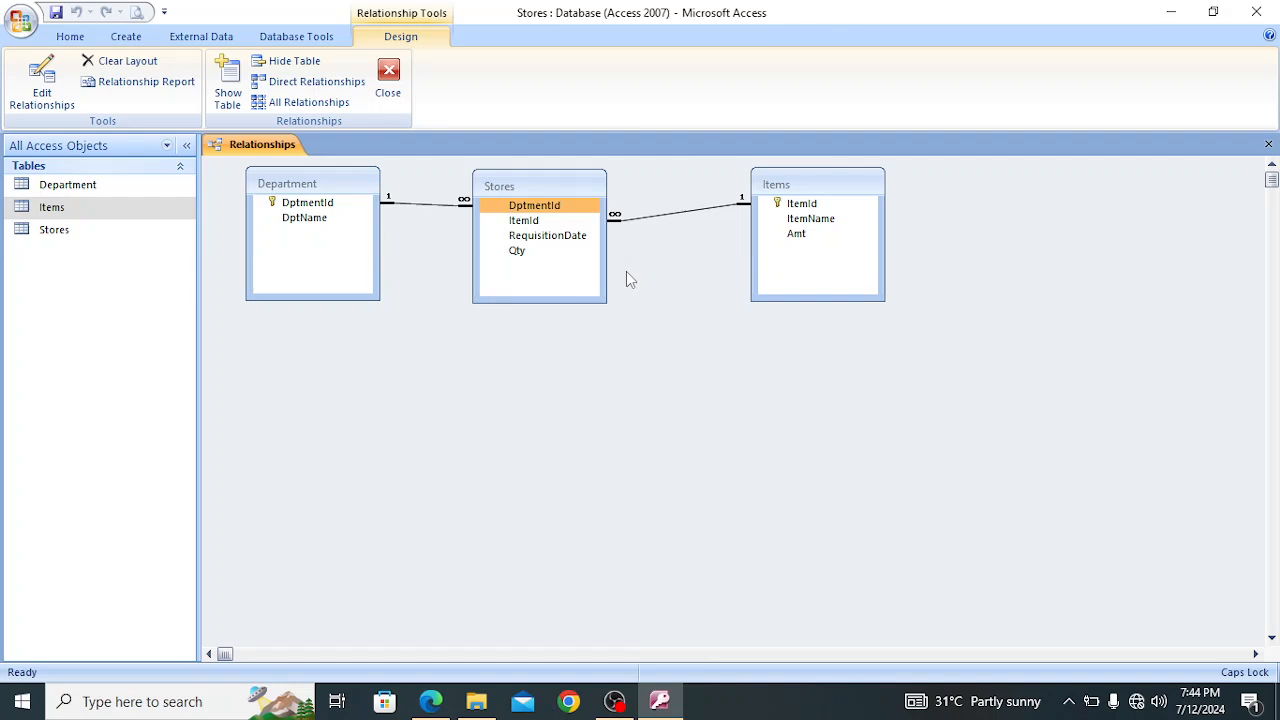
{"action": "left_click", "coordinate": [445, 207]}
{"action": "right_click", "coordinate": [446, 209]}
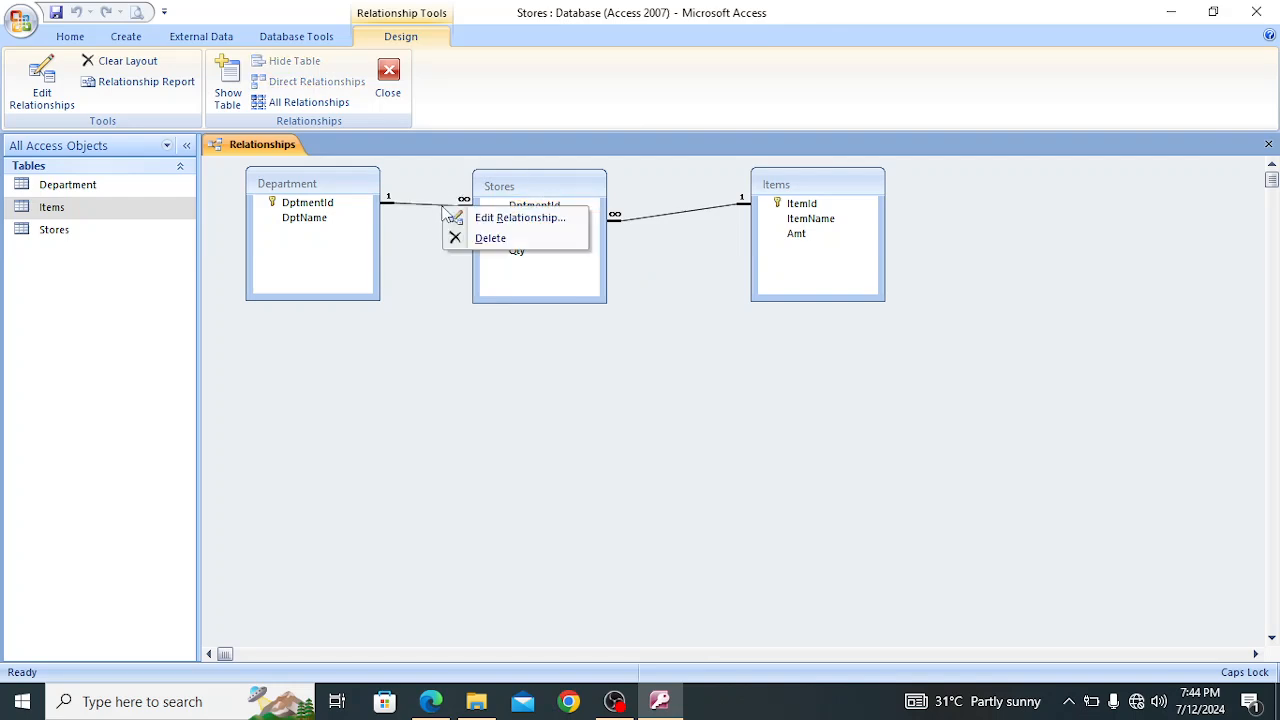
{"action": "left_click", "coordinate": [493, 220]}
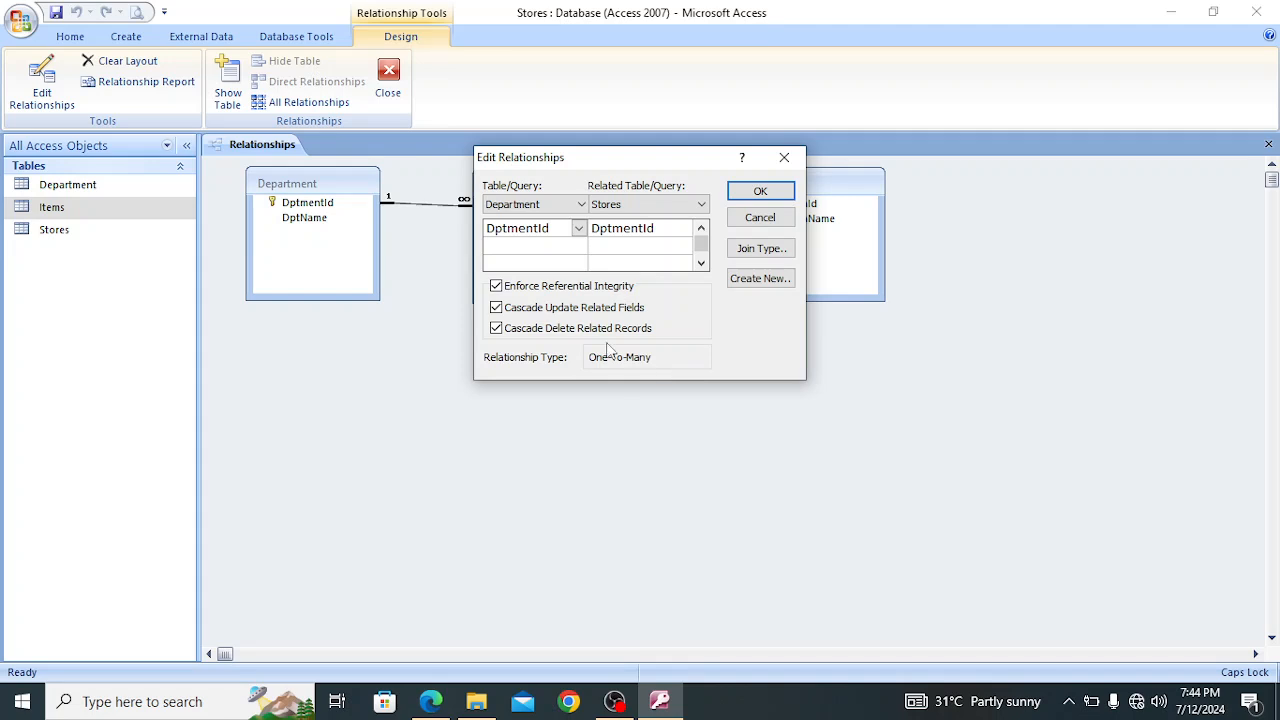
{"action": "left_click", "coordinate": [761, 191]}
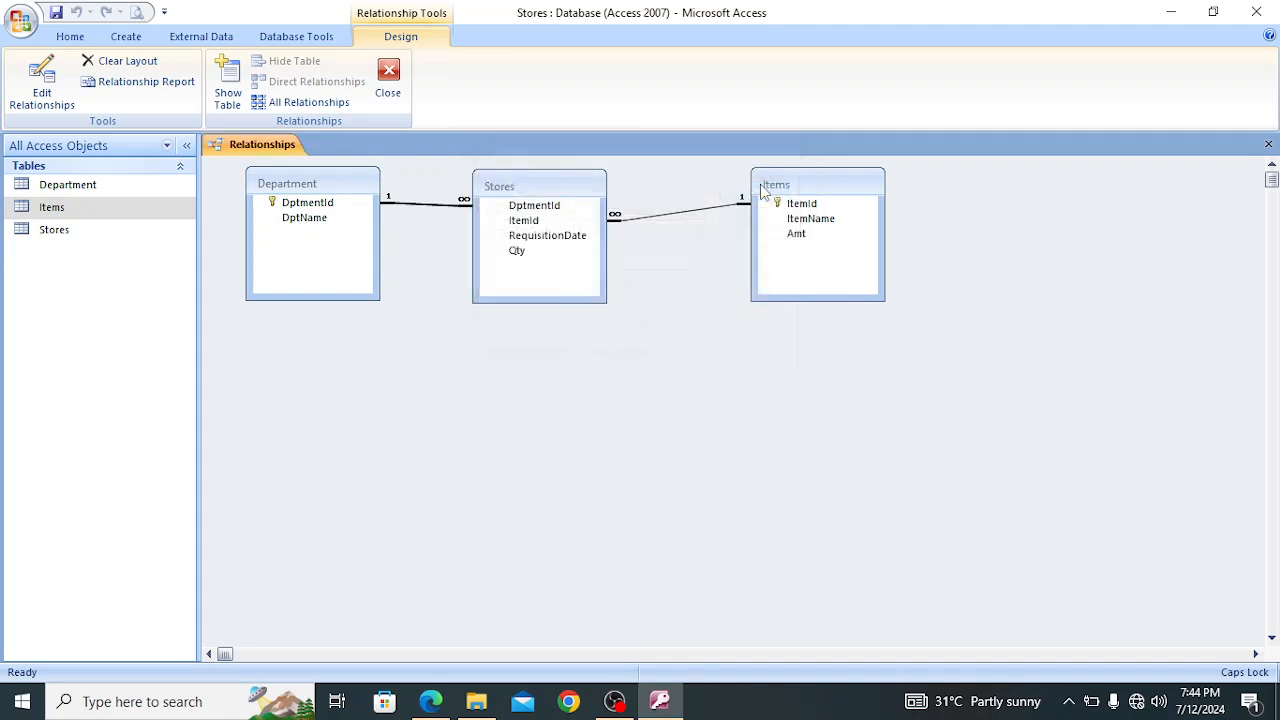
Delete the existing relationship between the Department and Stores tables permanently
{"action": "right_click", "coordinate": [421, 207]}
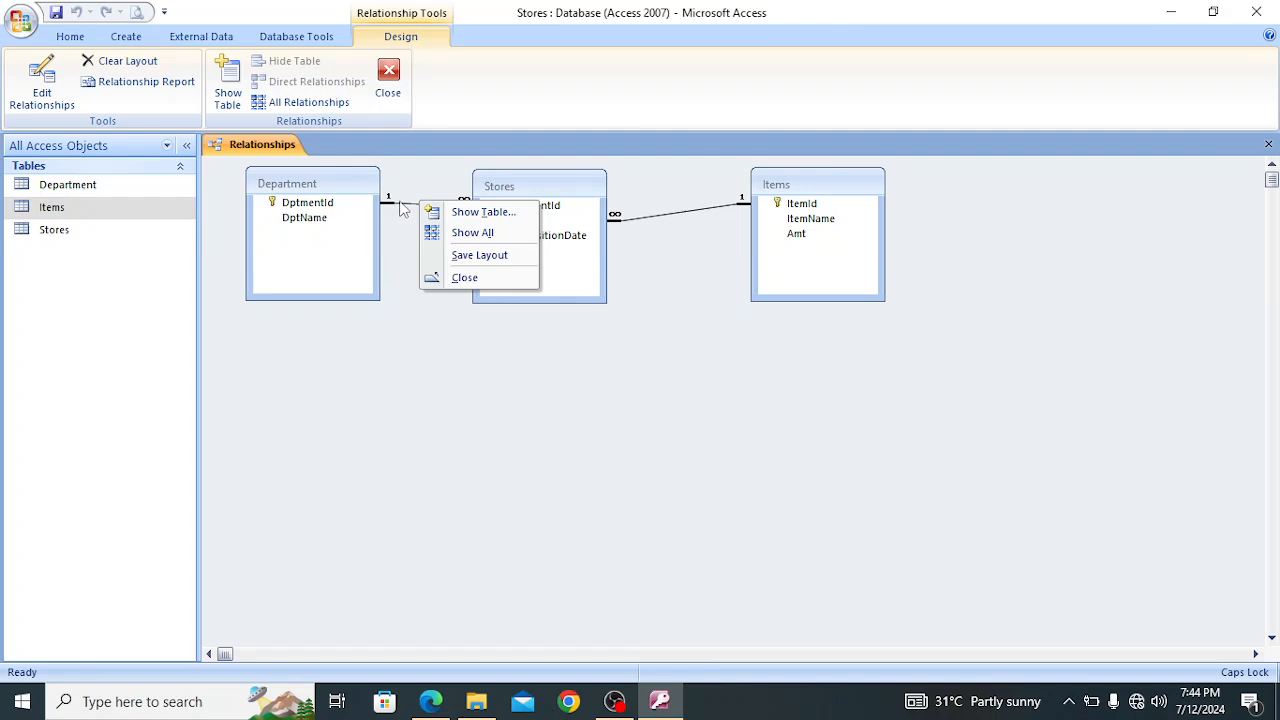
{"action": "left_click", "coordinate": [401, 206]}
{"action": "right_click", "coordinate": [401, 206]}
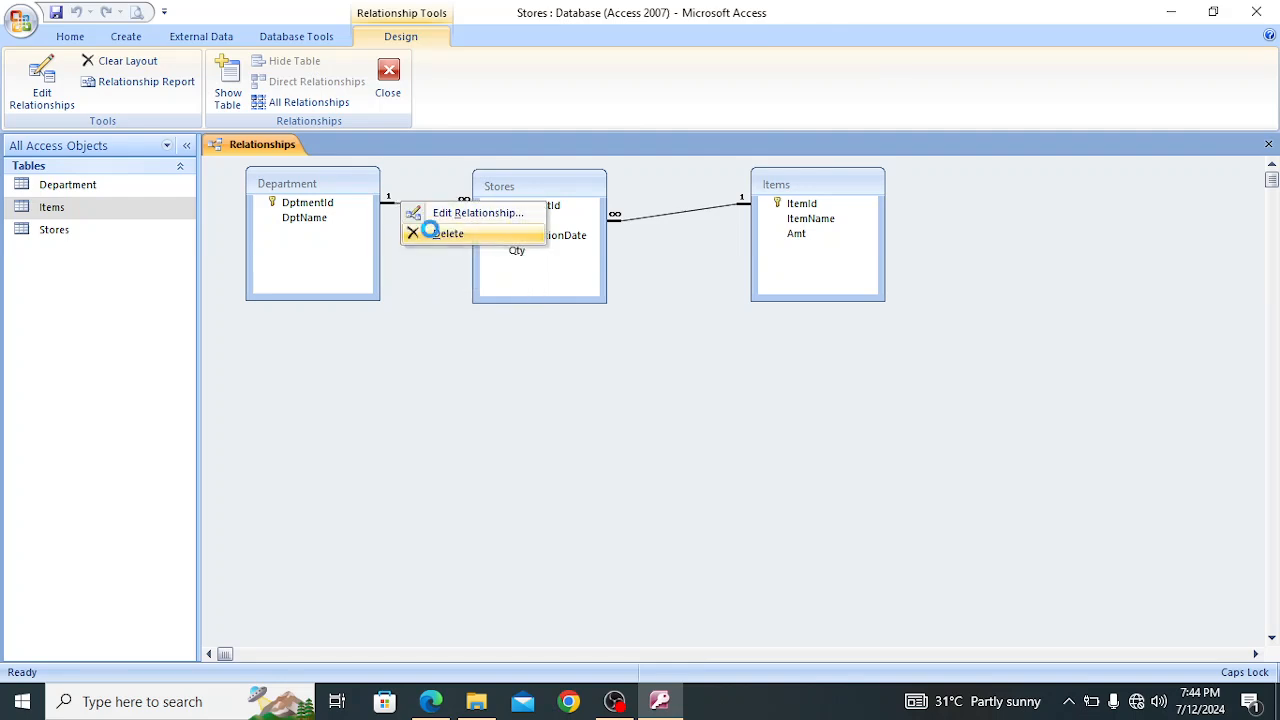
{"action": "left_click", "coordinate": [434, 236]}
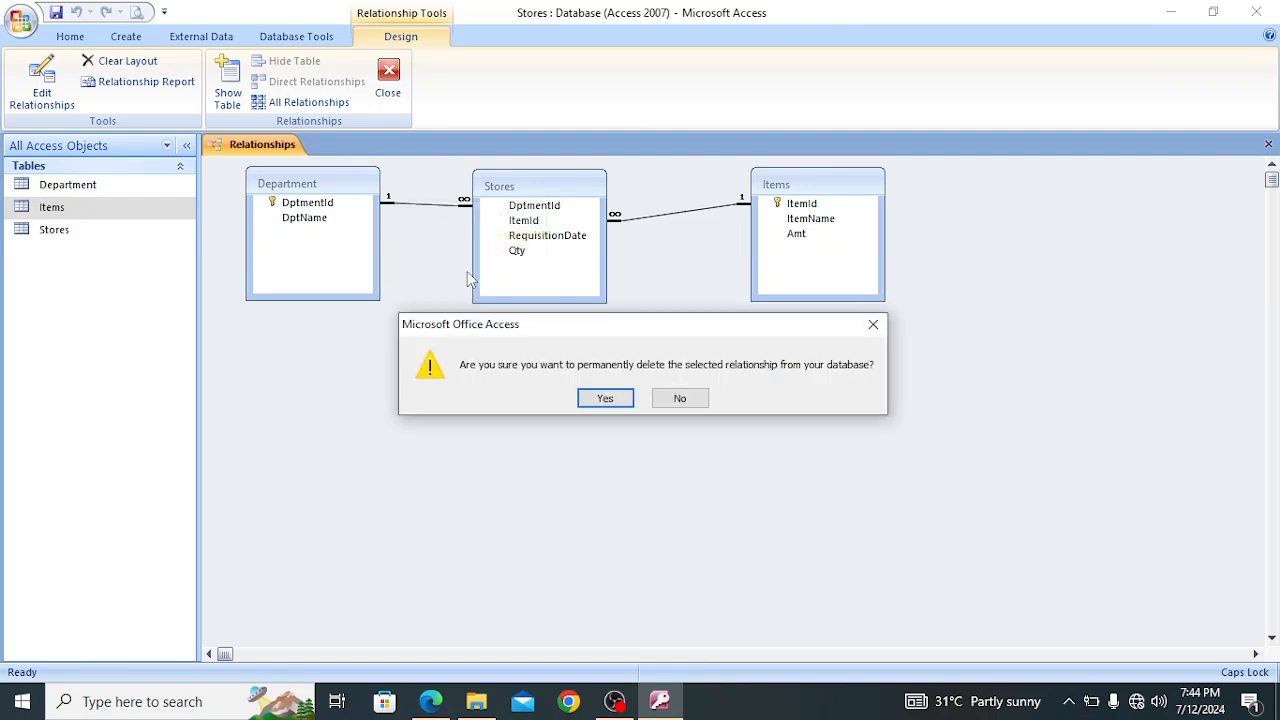
{"action": "left_click", "coordinate": [606, 400]}
Delete the existing relationship between the Stores and Items tables permanently
{"action": "left_click", "coordinate": [674, 214]}
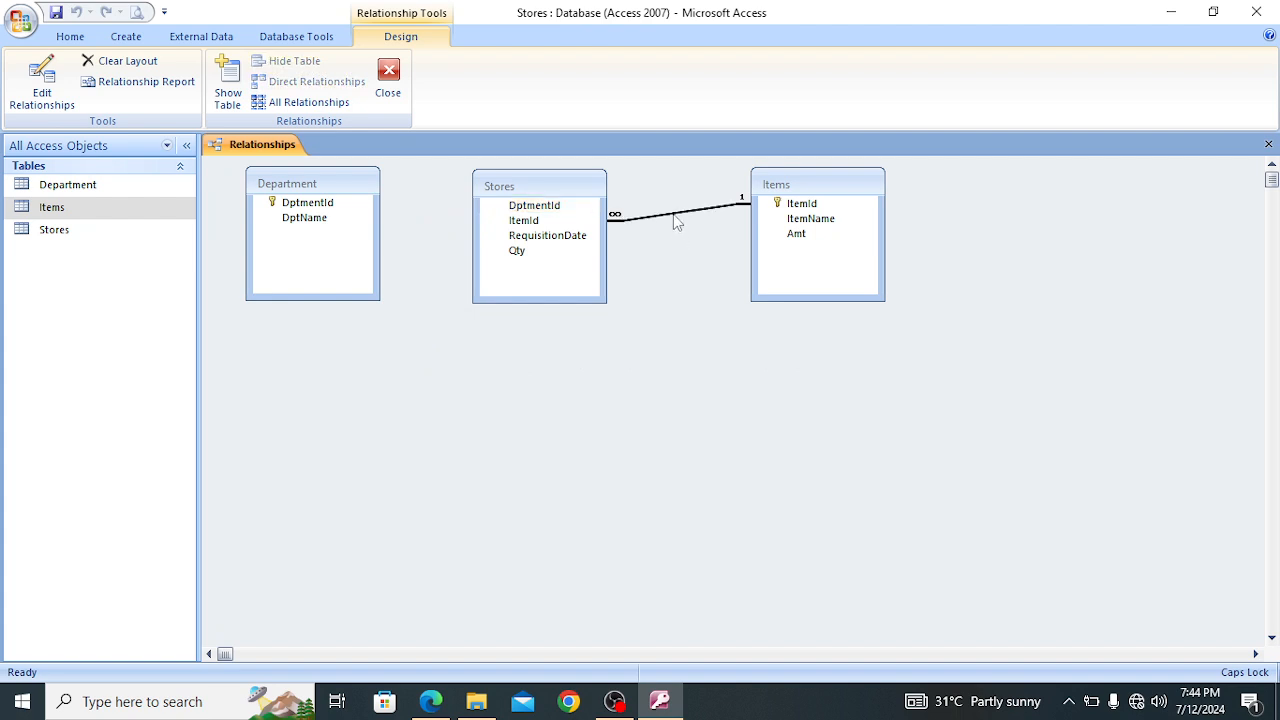
{"action": "right_click", "coordinate": [674, 215]}
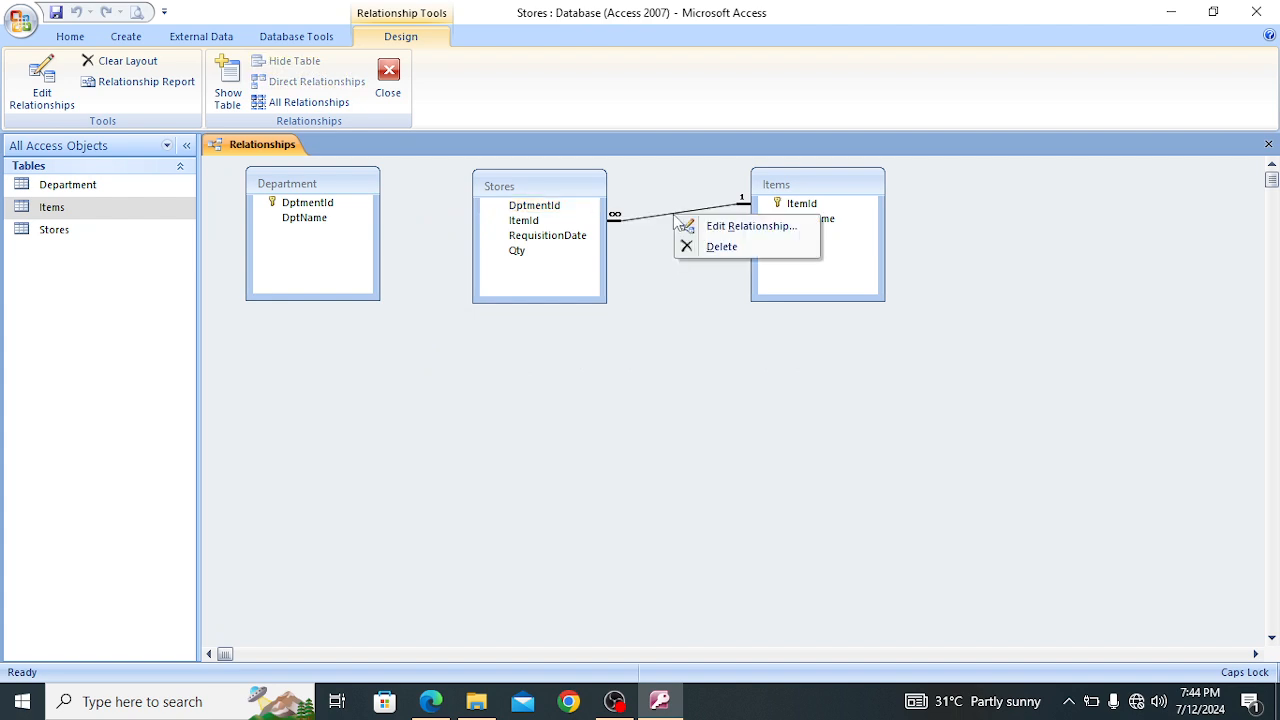
{"action": "left_click", "coordinate": [721, 247]}
{"action": "left_click", "coordinate": [614, 398]}
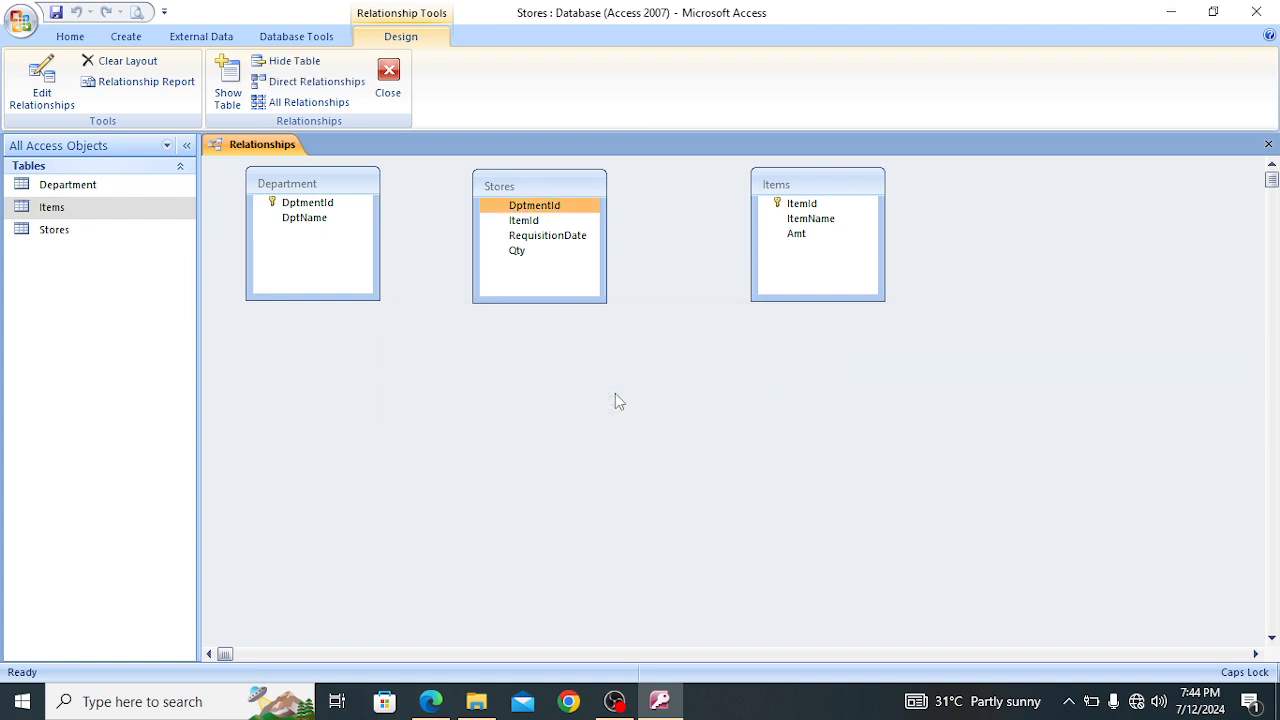
Remove the Department, Stores and Items tables from the relationships layout, then close it with the layout changes saved
{"action": "key", "text": "Delete"}
{"action": "key", "text": "Delete"}
{"action": "key", "text": "Delete"}
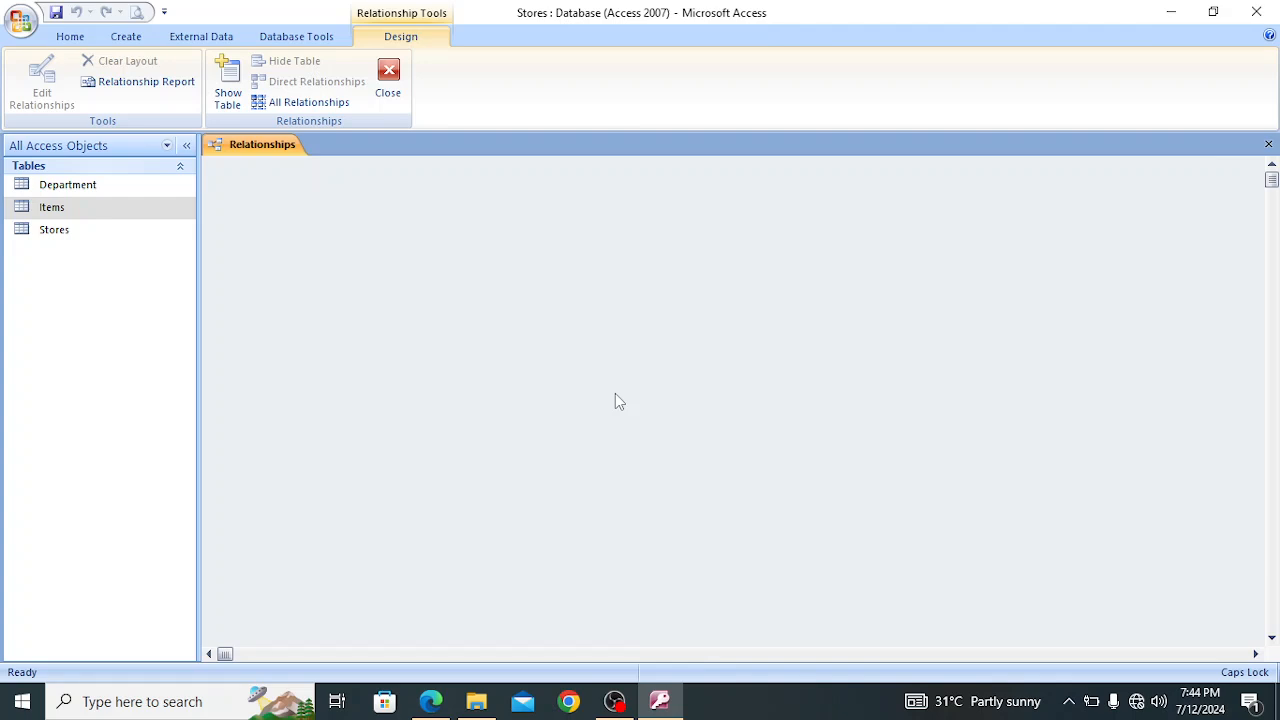
{"action": "left_click", "coordinate": [400, 92]}
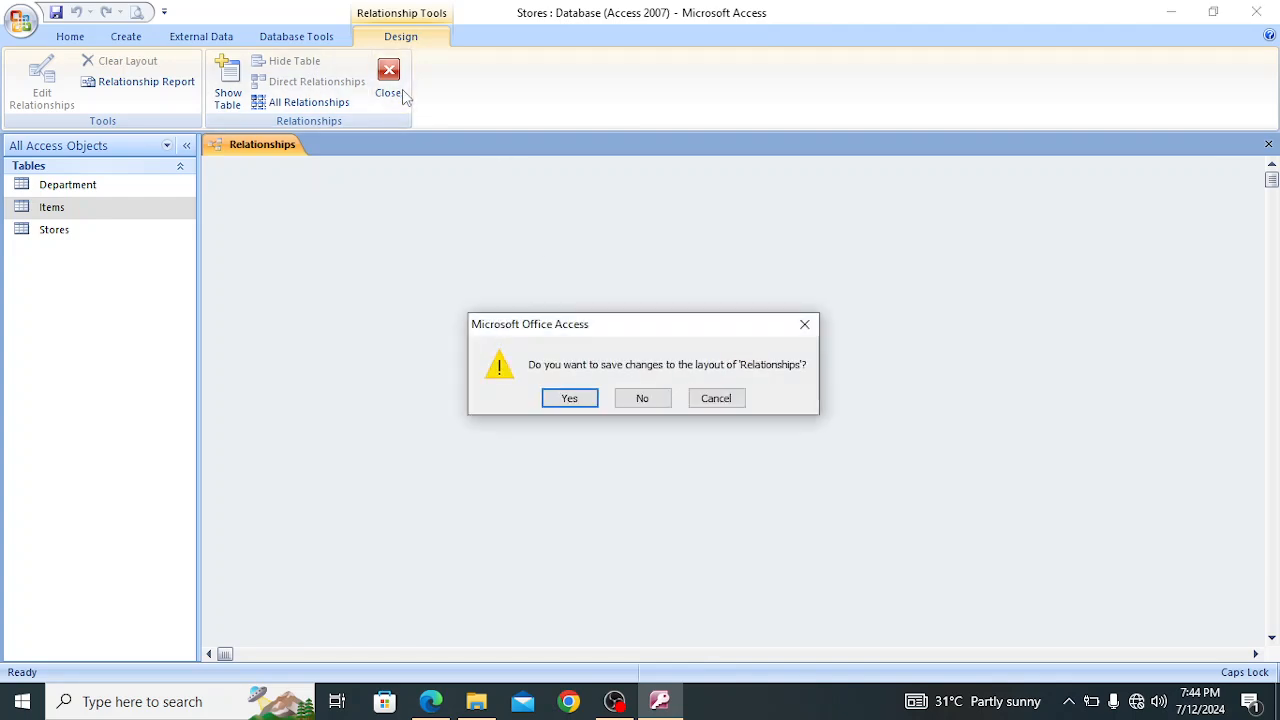
{"action": "left_click", "coordinate": [568, 400]}
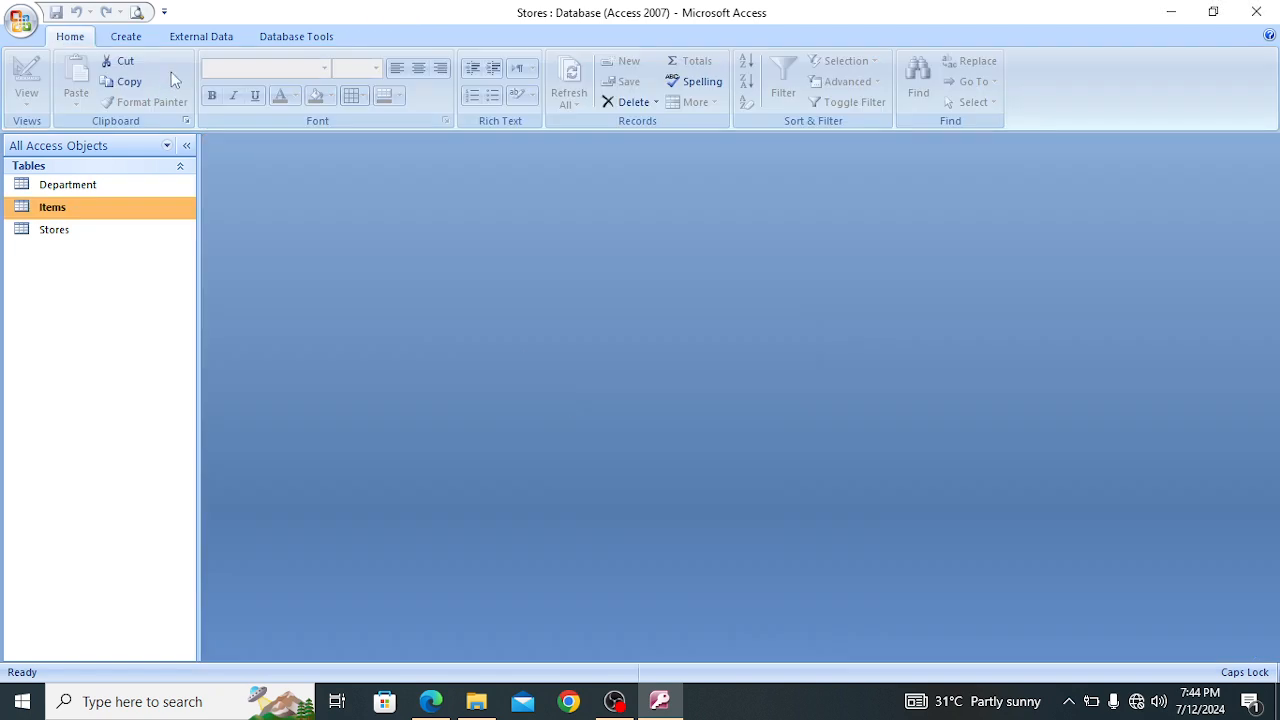
Reopen the database relationships to check the cleared layout, then close them
{"action": "left_click", "coordinate": [294, 40]}
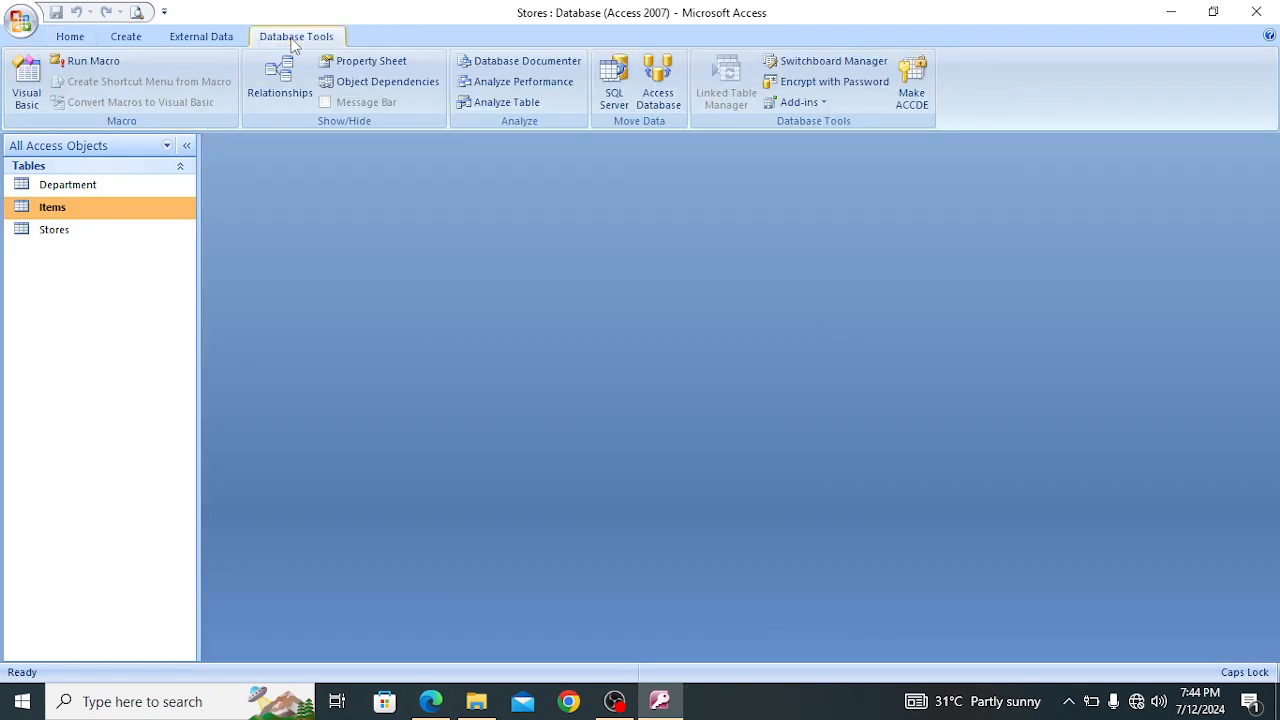
{"action": "left_click", "coordinate": [280, 84]}
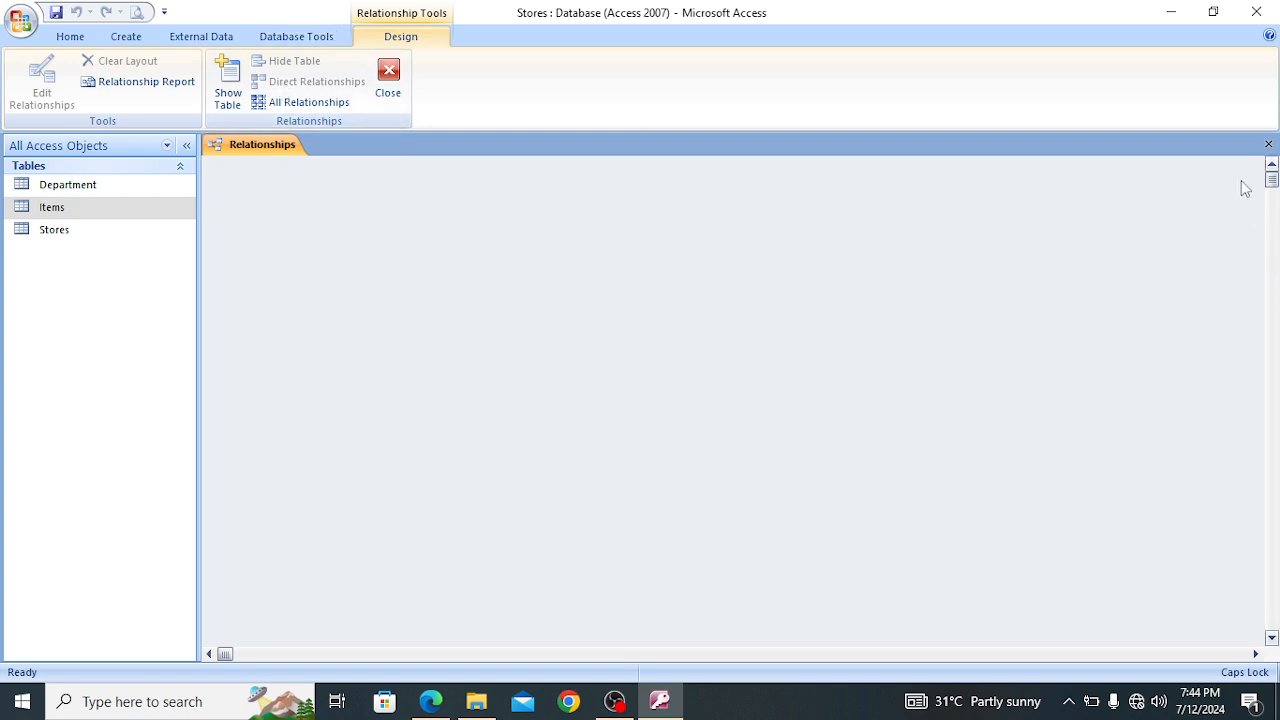
{"action": "left_click", "coordinate": [1267, 147]}
Clear and reassign the primary key on the Department table's DptmentId field, then save and close the design
{"action": "left_click", "coordinate": [103, 183]}
{"action": "right_click", "coordinate": [103, 183]}
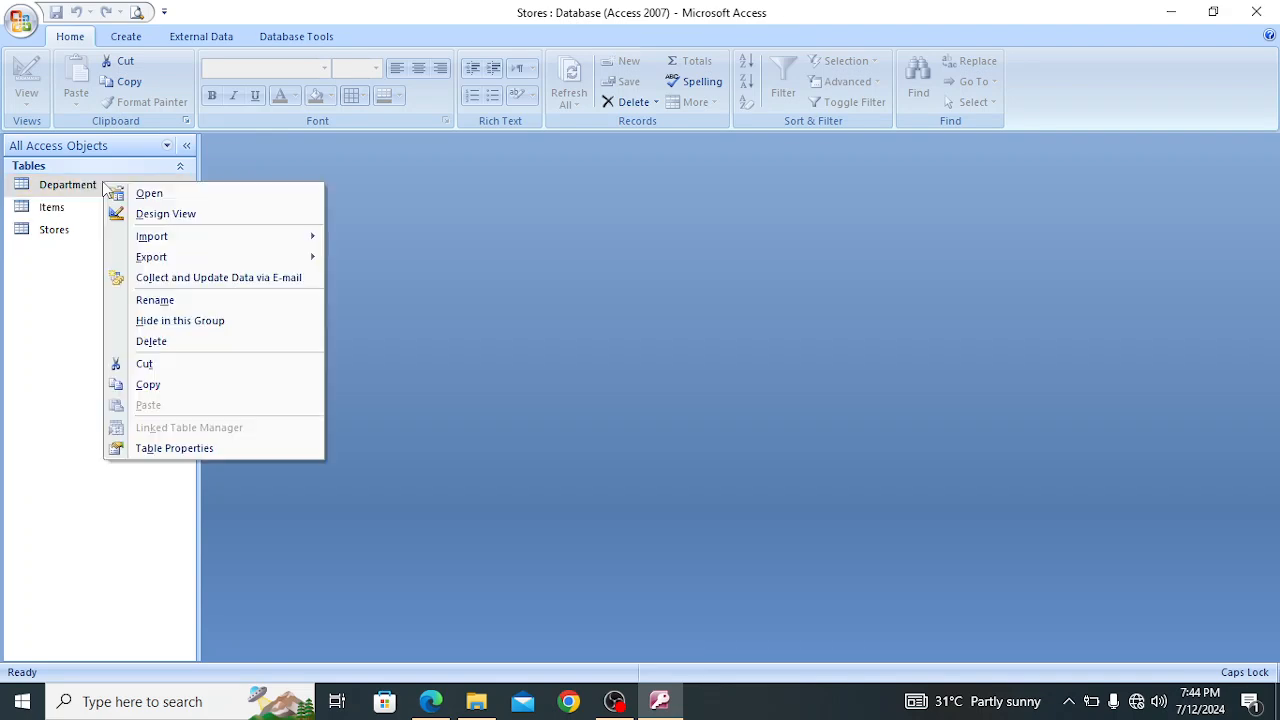
{"action": "left_click", "coordinate": [152, 212]}
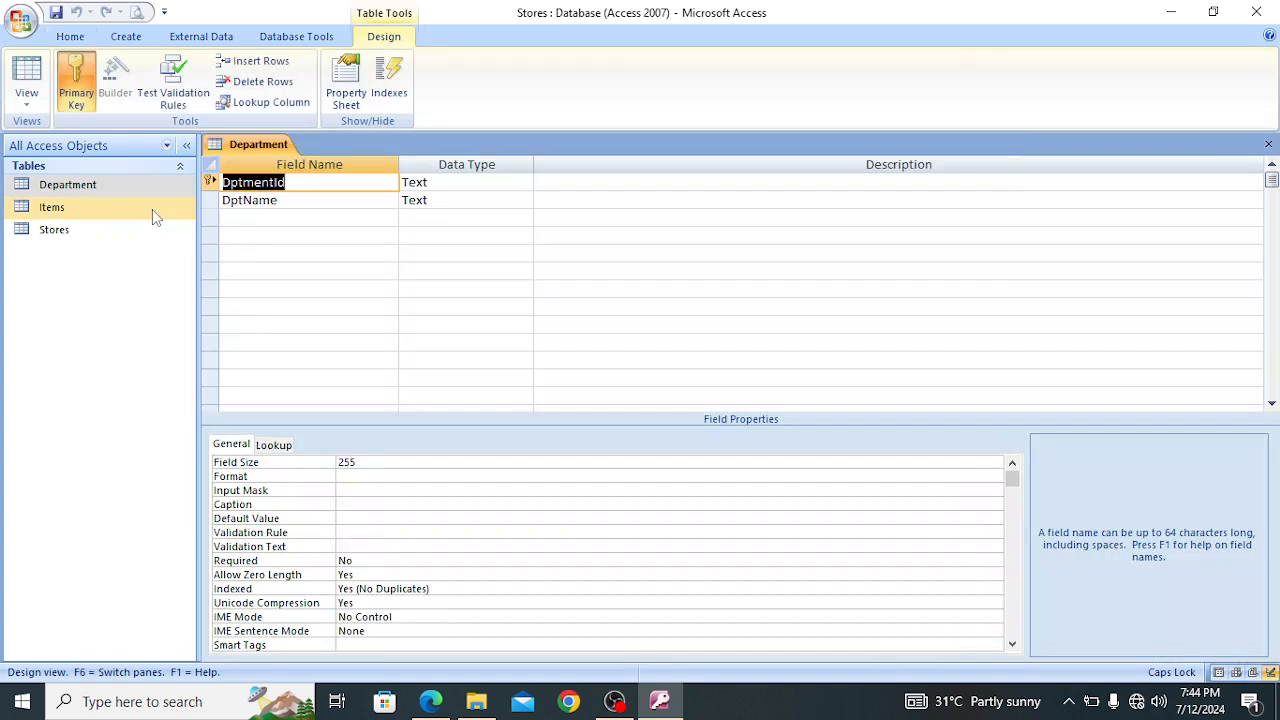
{"action": "left_click", "coordinate": [320, 184]}
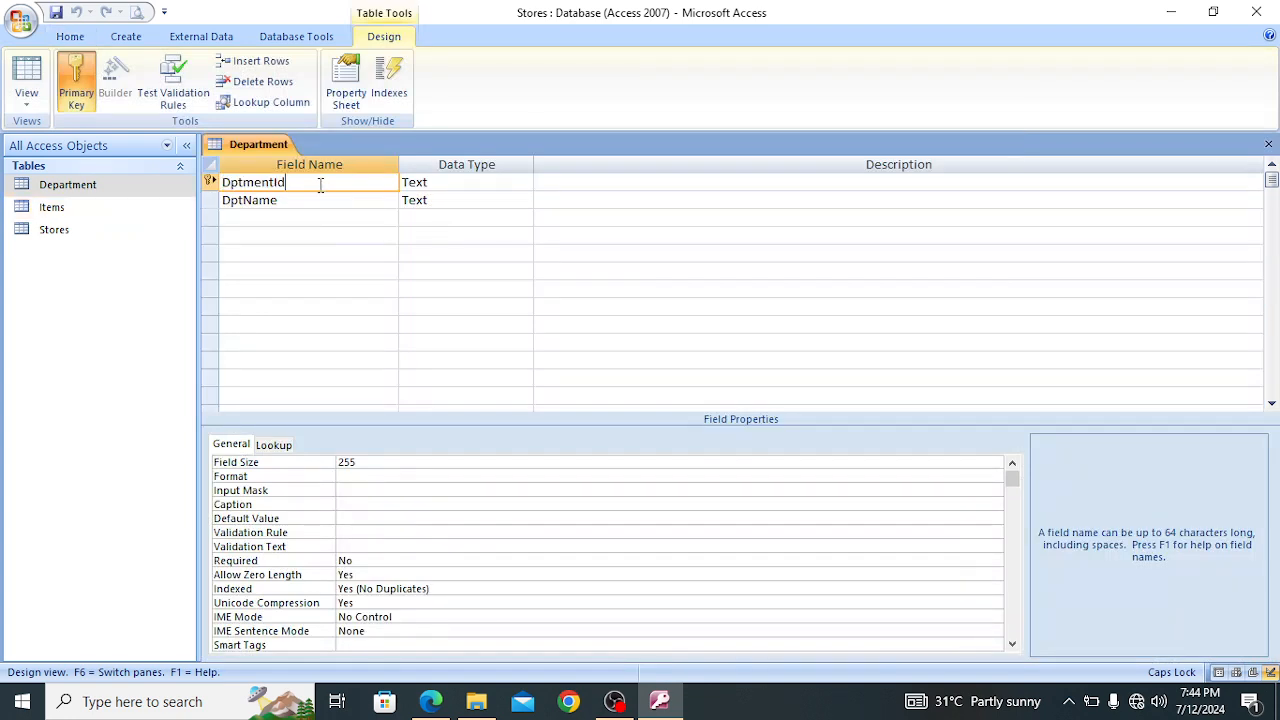
{"action": "left_click", "coordinate": [76, 82]}
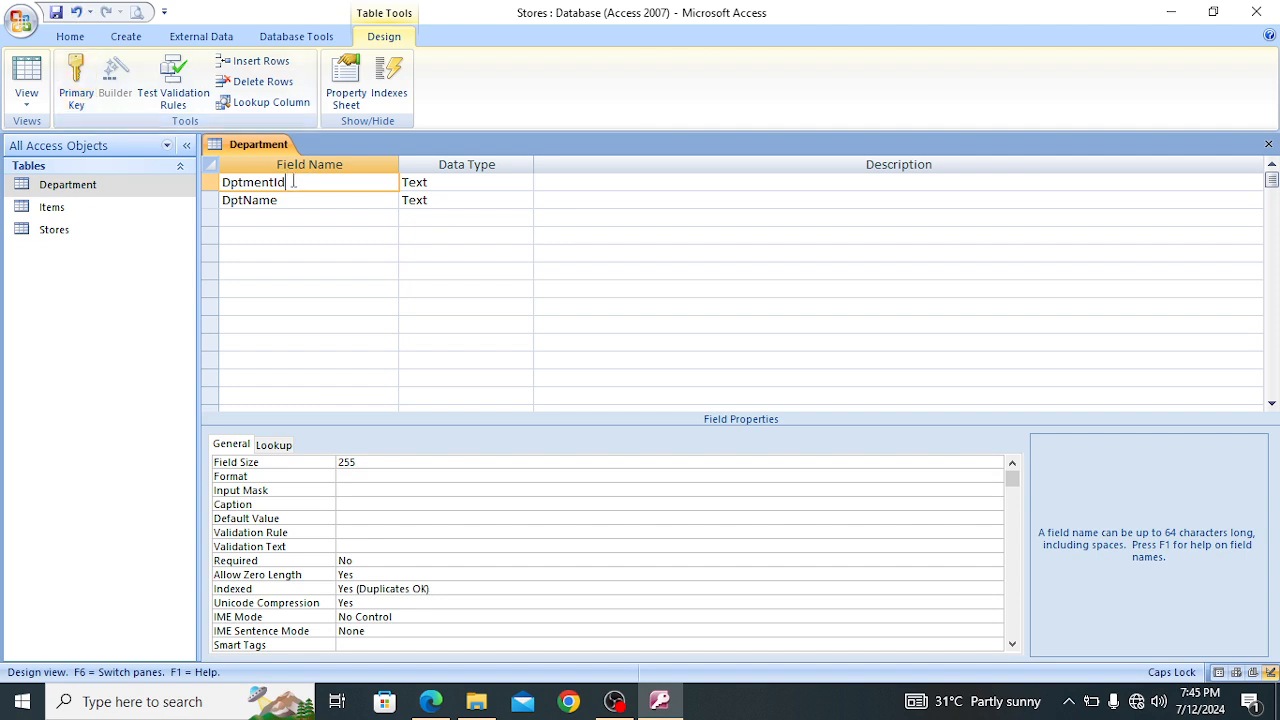
{"action": "left_click", "coordinate": [76, 82]}
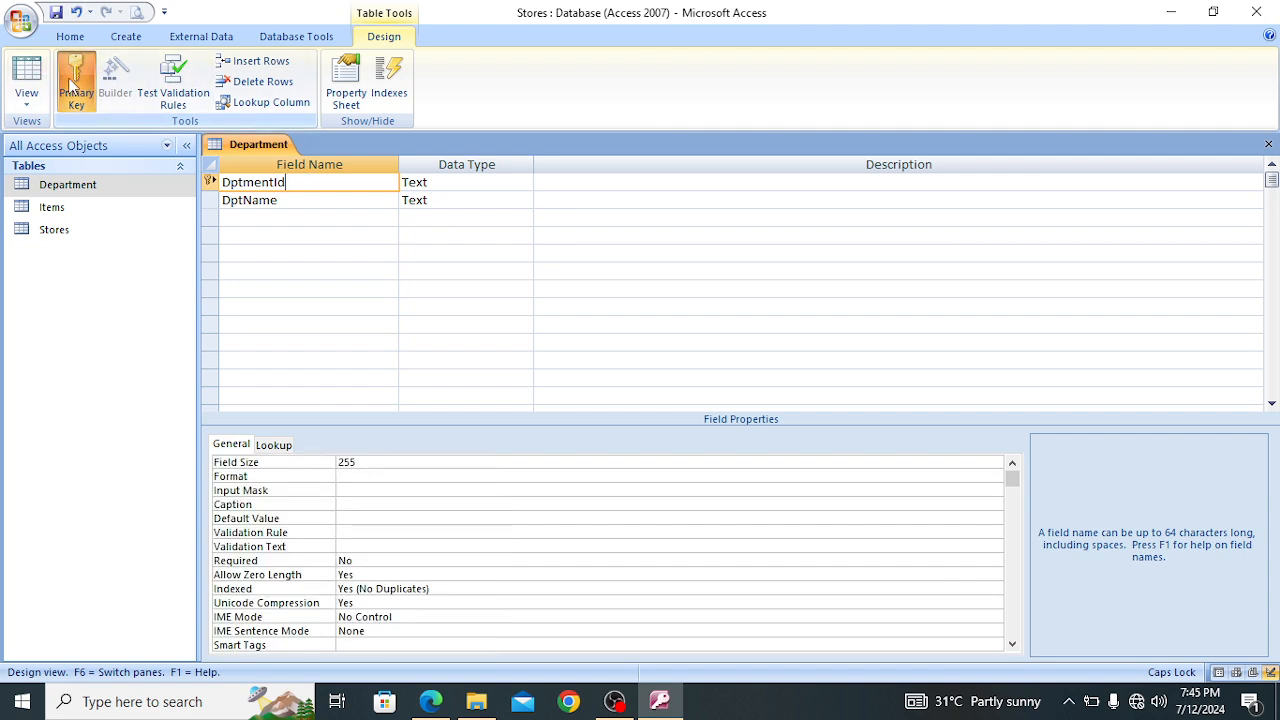
{"action": "left_click", "coordinate": [1268, 147]}
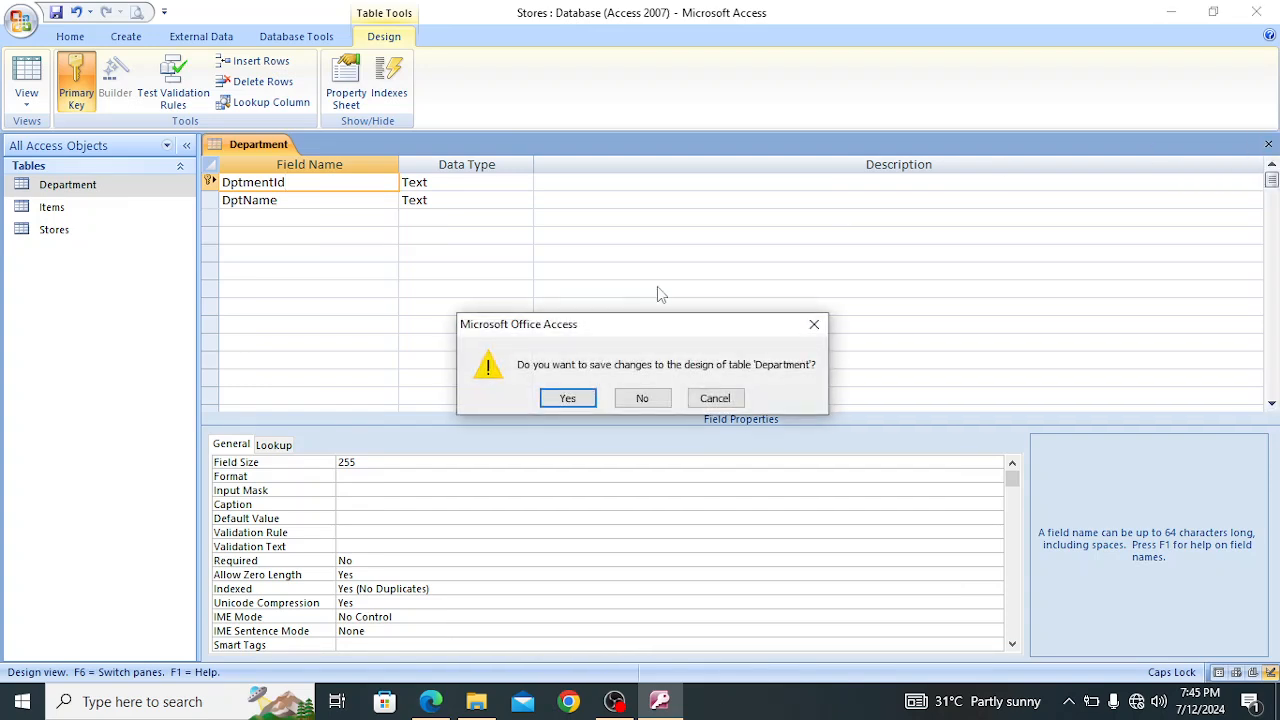
{"action": "left_click", "coordinate": [576, 397]}
Clear and reassign the primary key on the Items table's ItemId field, then save and close the design
{"action": "right_click", "coordinate": [61, 208]}
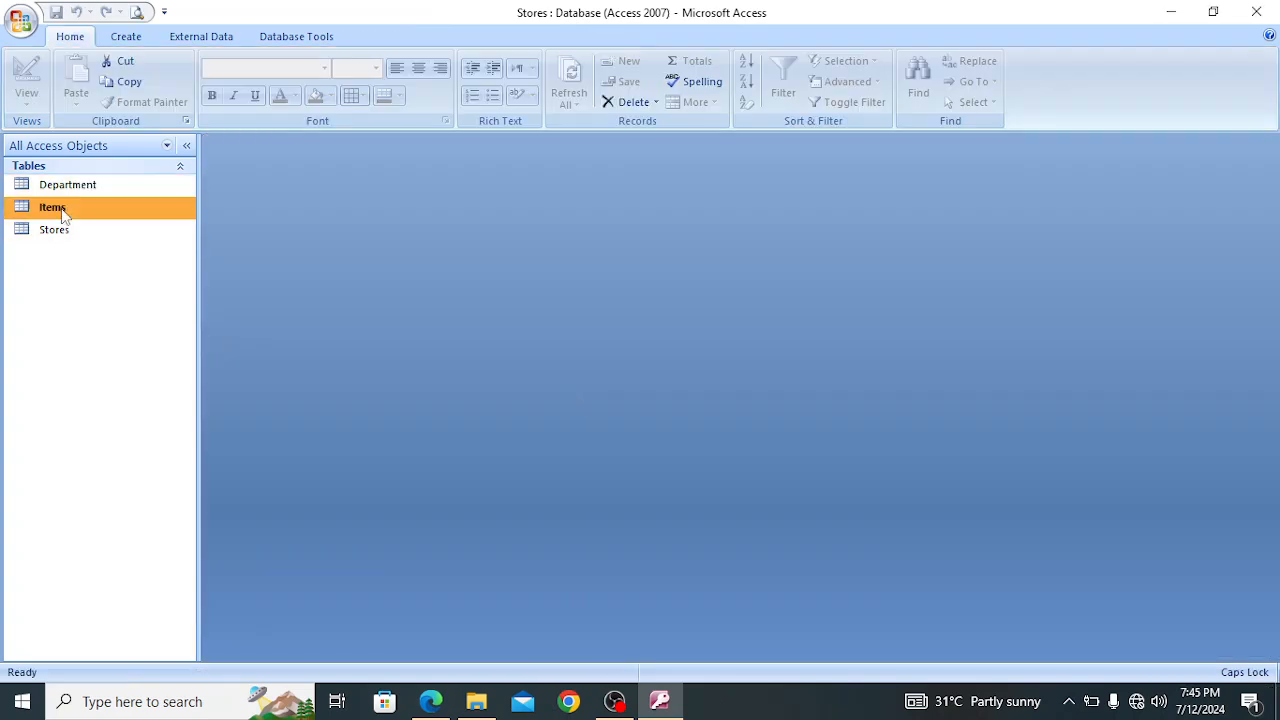
{"action": "left_click", "coordinate": [116, 244]}
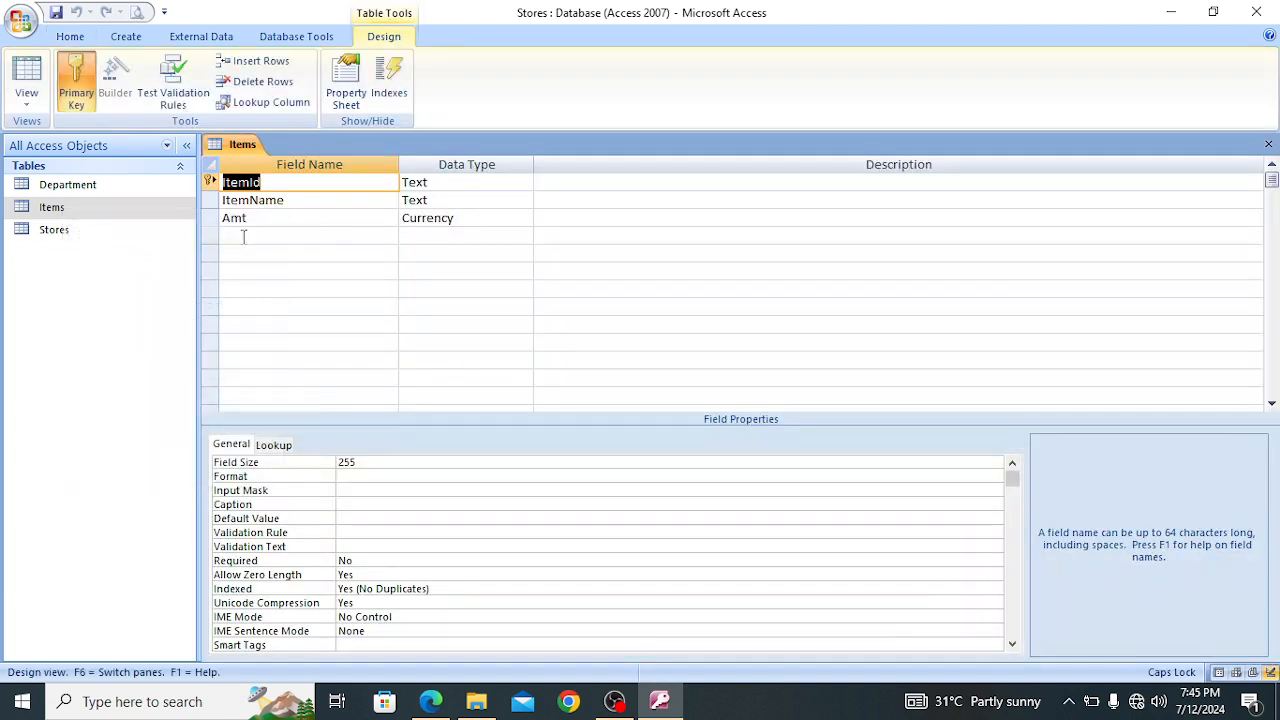
{"action": "left_click", "coordinate": [70, 76]}
{"action": "left_click", "coordinate": [291, 181]}
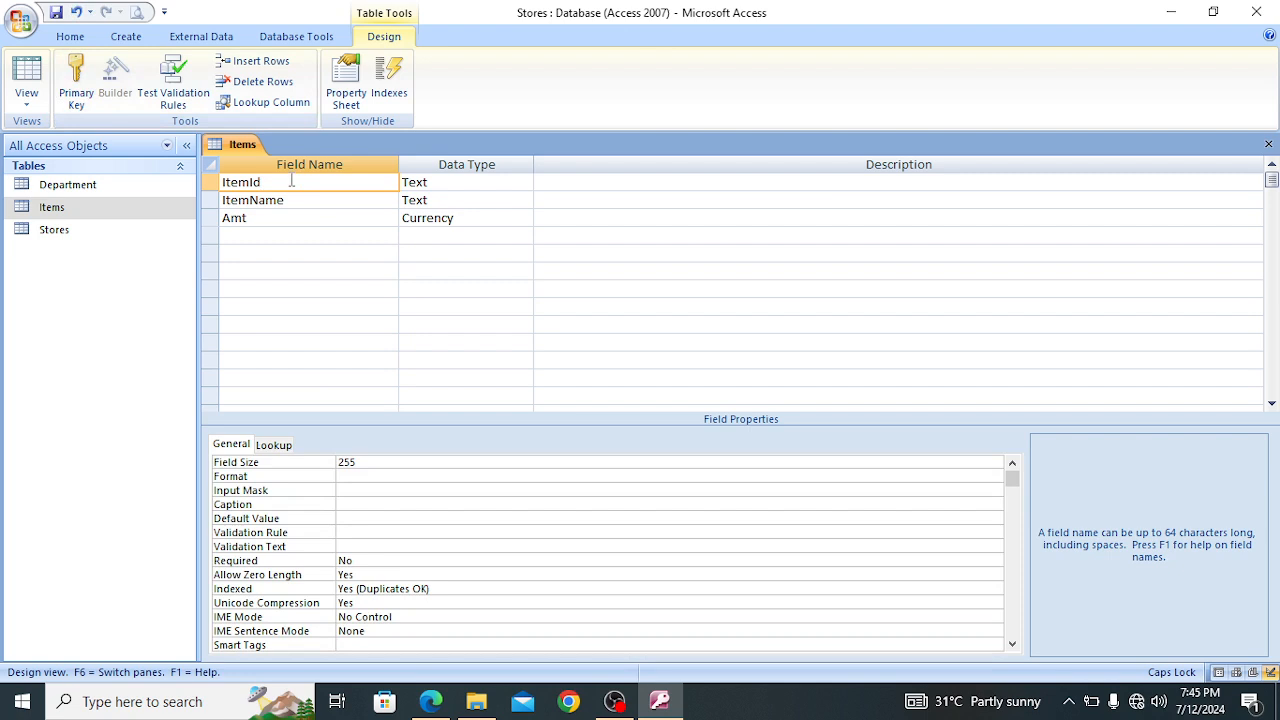
{"action": "left_click", "coordinate": [80, 80]}
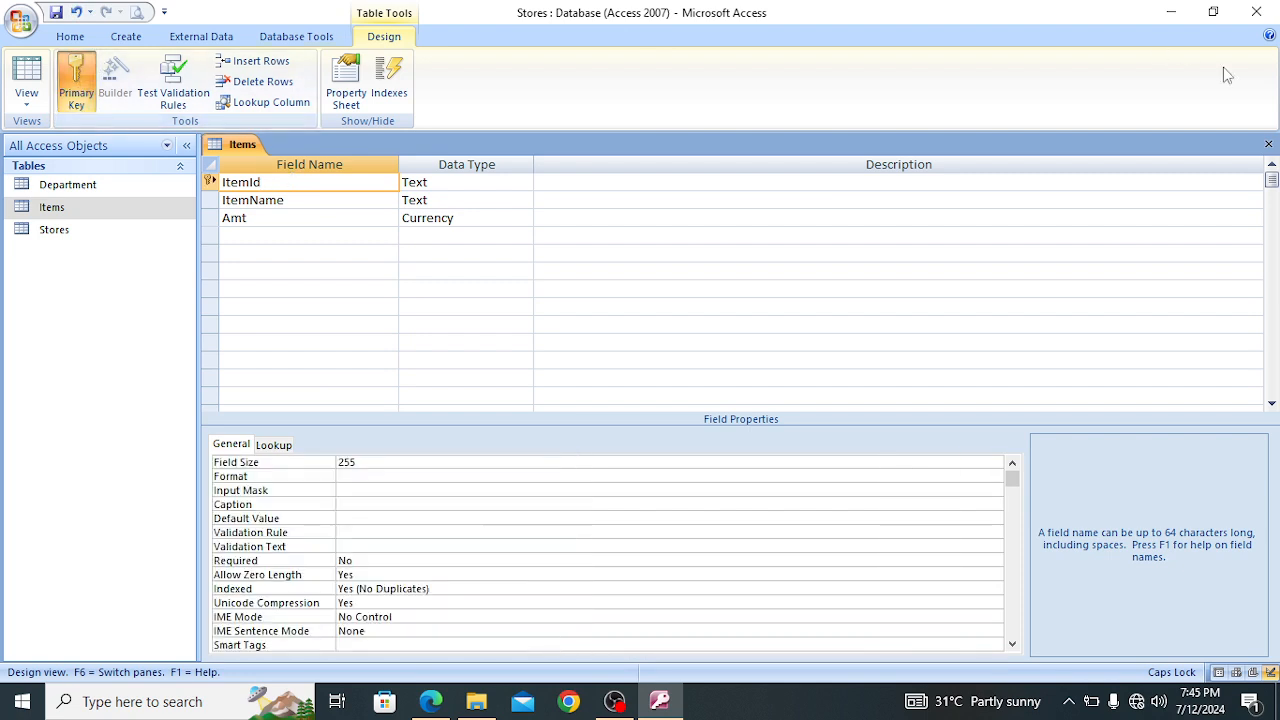
{"action": "left_click", "coordinate": [1268, 144]}
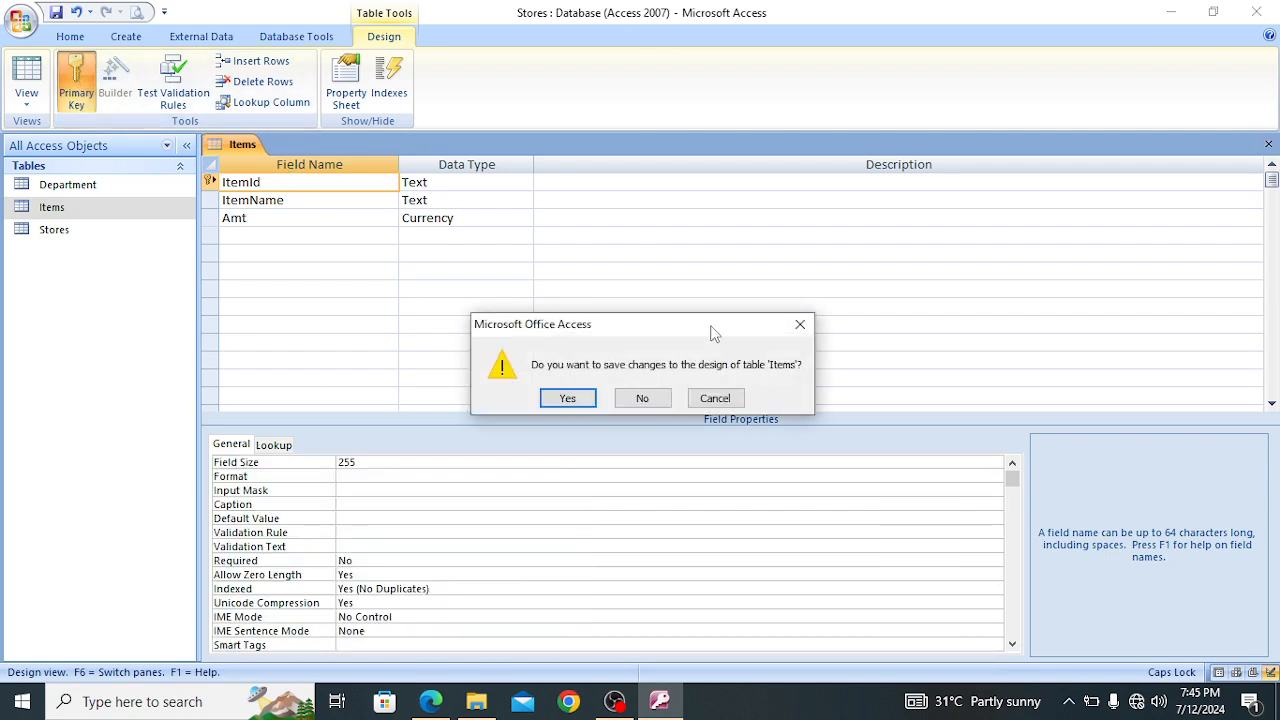
{"action": "left_click", "coordinate": [576, 400]}
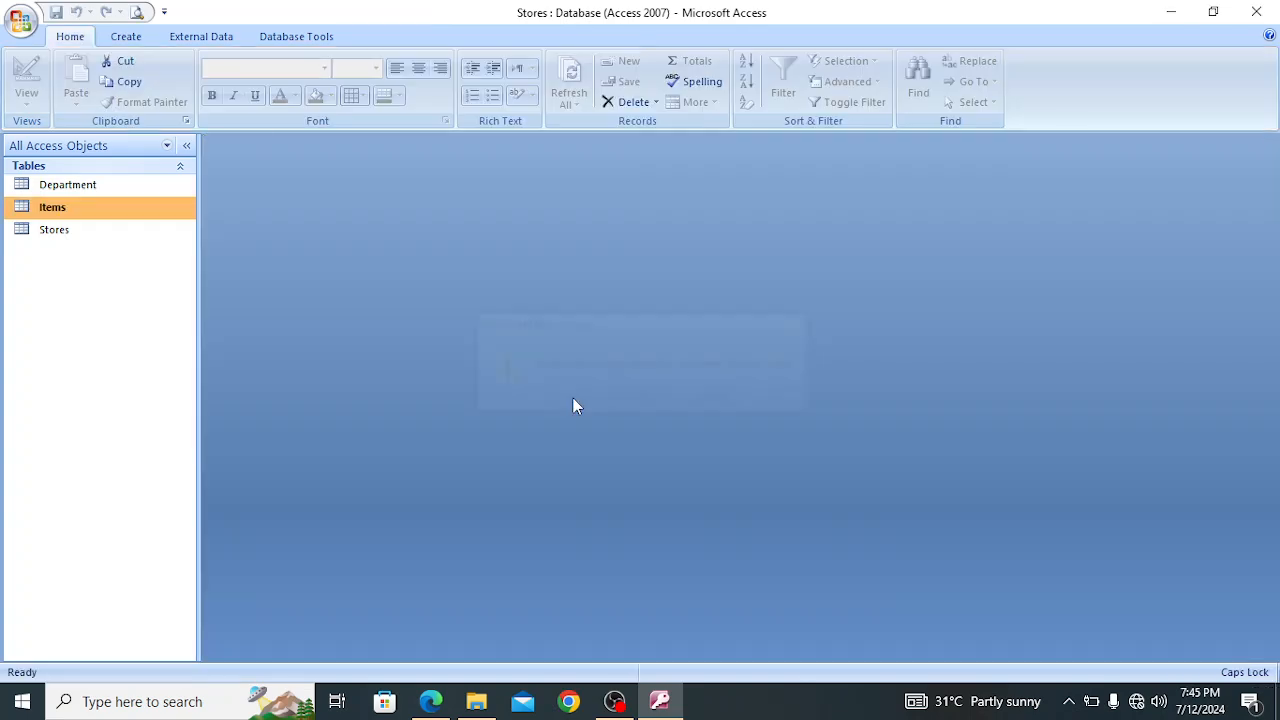
Examine the DptmentId and ItemId fields in the Stores table's design, then close it
{"action": "left_click", "coordinate": [79, 228]}
{"action": "right_click", "coordinate": [79, 228]}
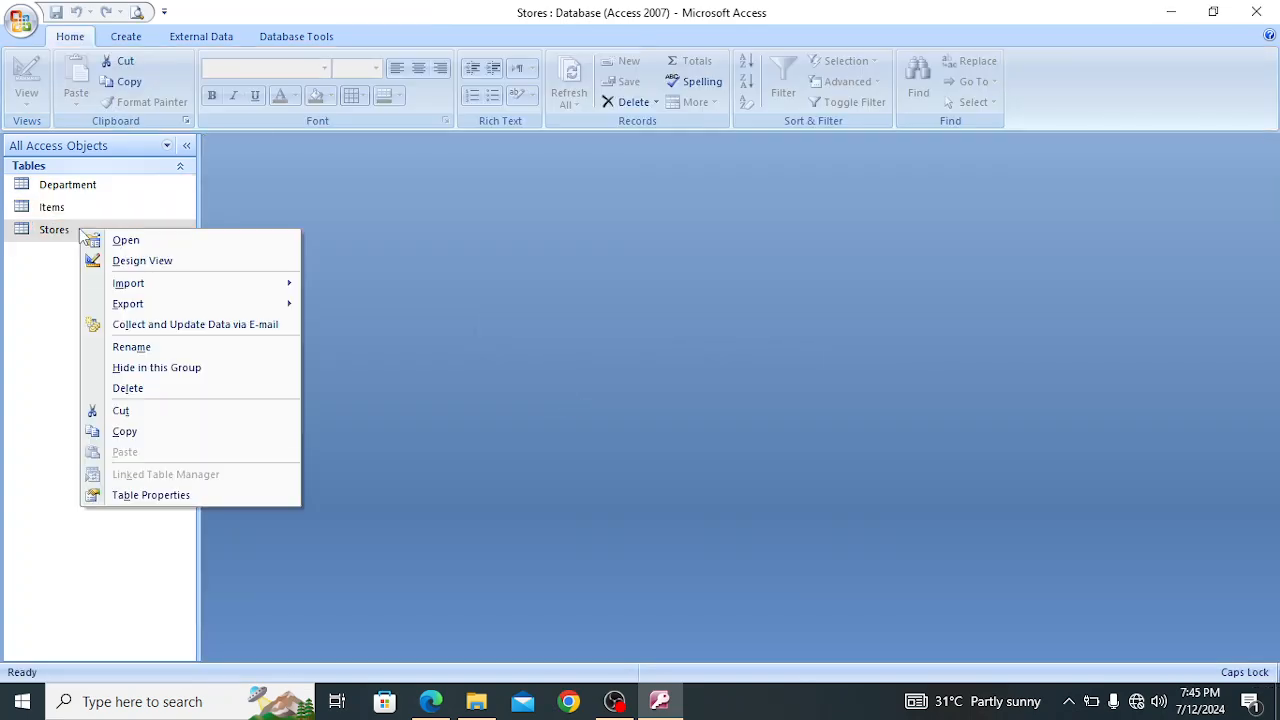
{"action": "left_click", "coordinate": [128, 263]}
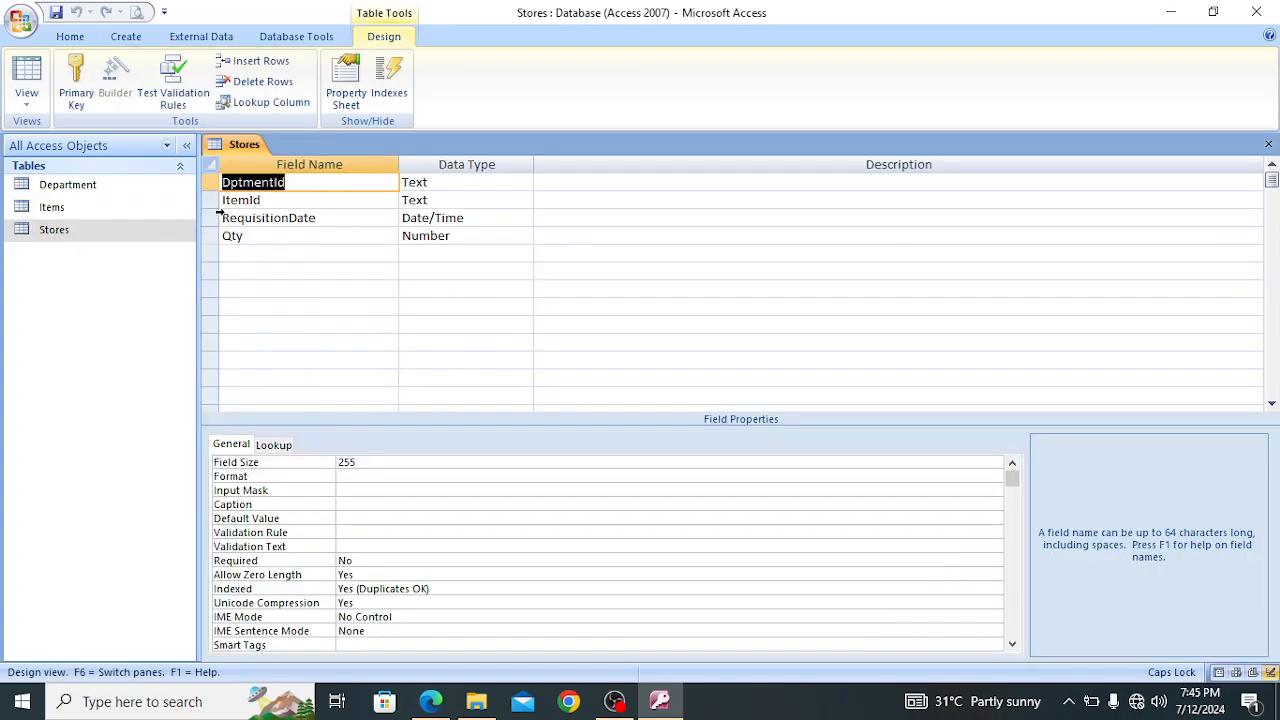
{"action": "left_click", "coordinate": [314, 186]}
{"action": "left_click", "coordinate": [297, 199]}
{"action": "left_click", "coordinate": [306, 181]}
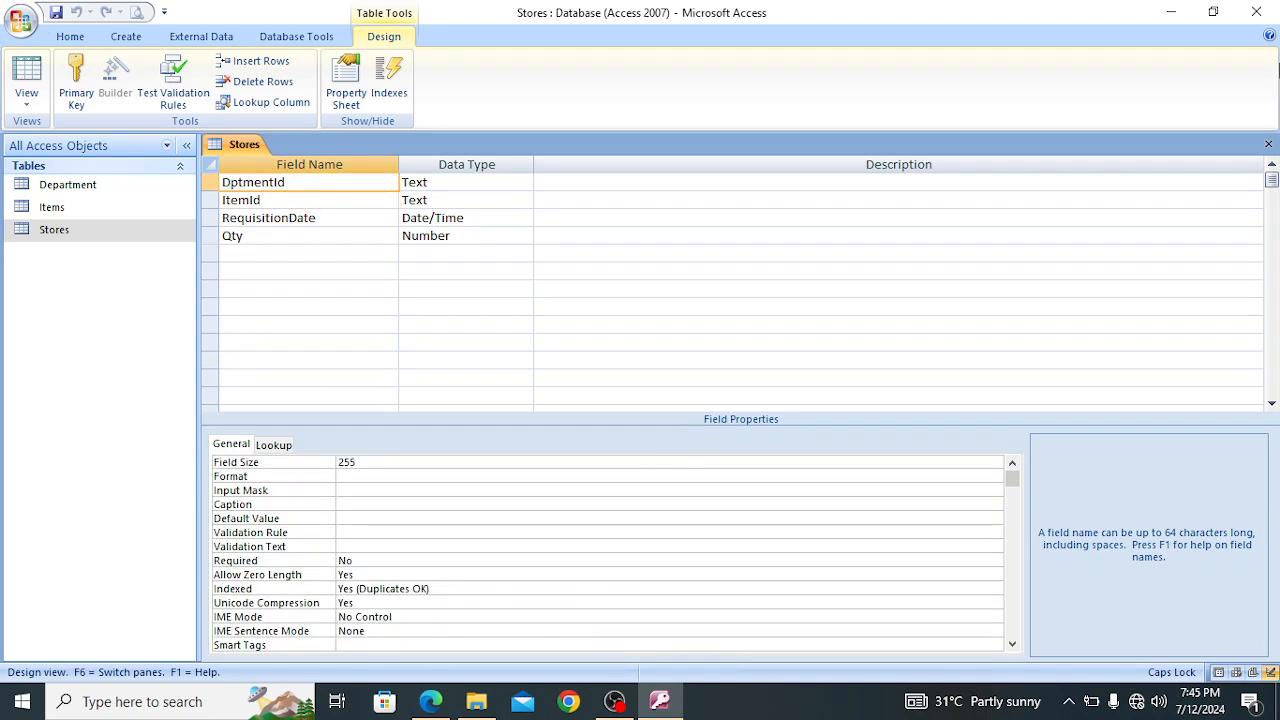
{"action": "left_click", "coordinate": [1268, 144]}
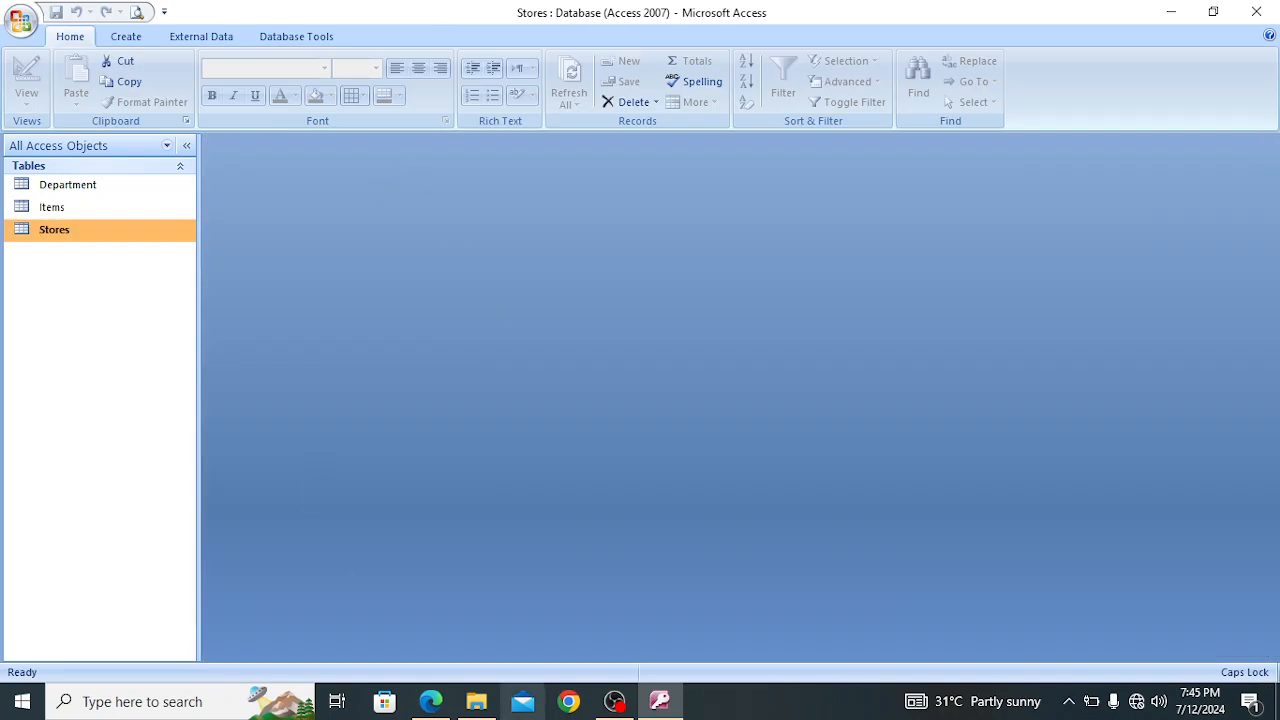
Switch to the exam PDF in Edge and review the three tables and the instructions for relationships, forms and queries
{"action": "left_click", "coordinate": [430, 701]}
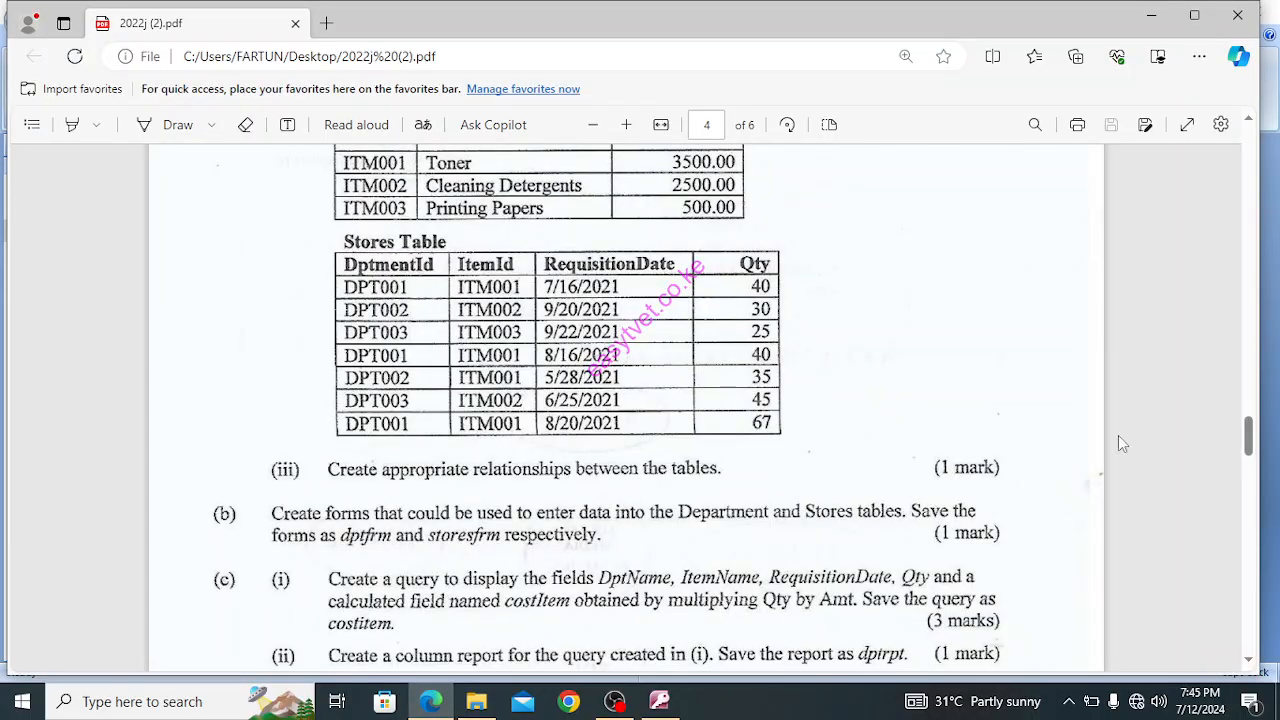
{"action": "scroll", "coordinate": [1256, 134], "scroll_direction": "up", "scroll_amount": 1}
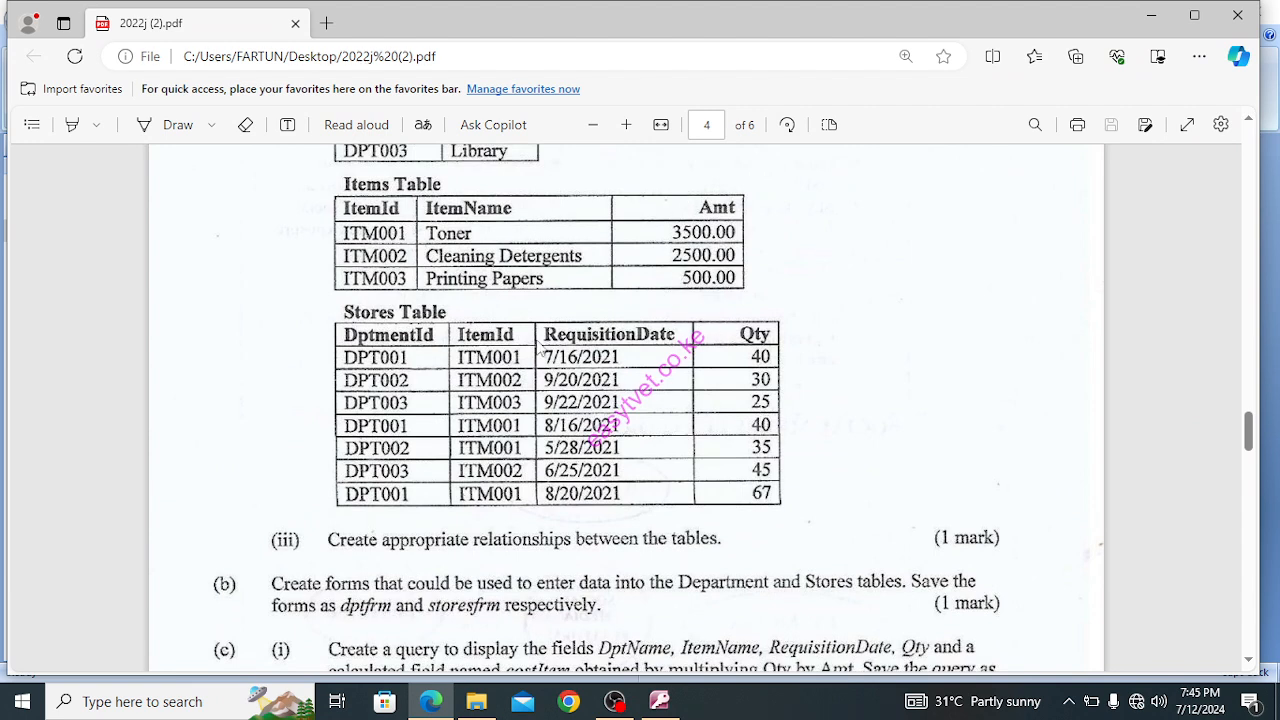
{"action": "left_click", "coordinate": [1248, 120]}
{"action": "left_click", "coordinate": [1248, 121]}
{"action": "left_click", "coordinate": [1248, 121]}
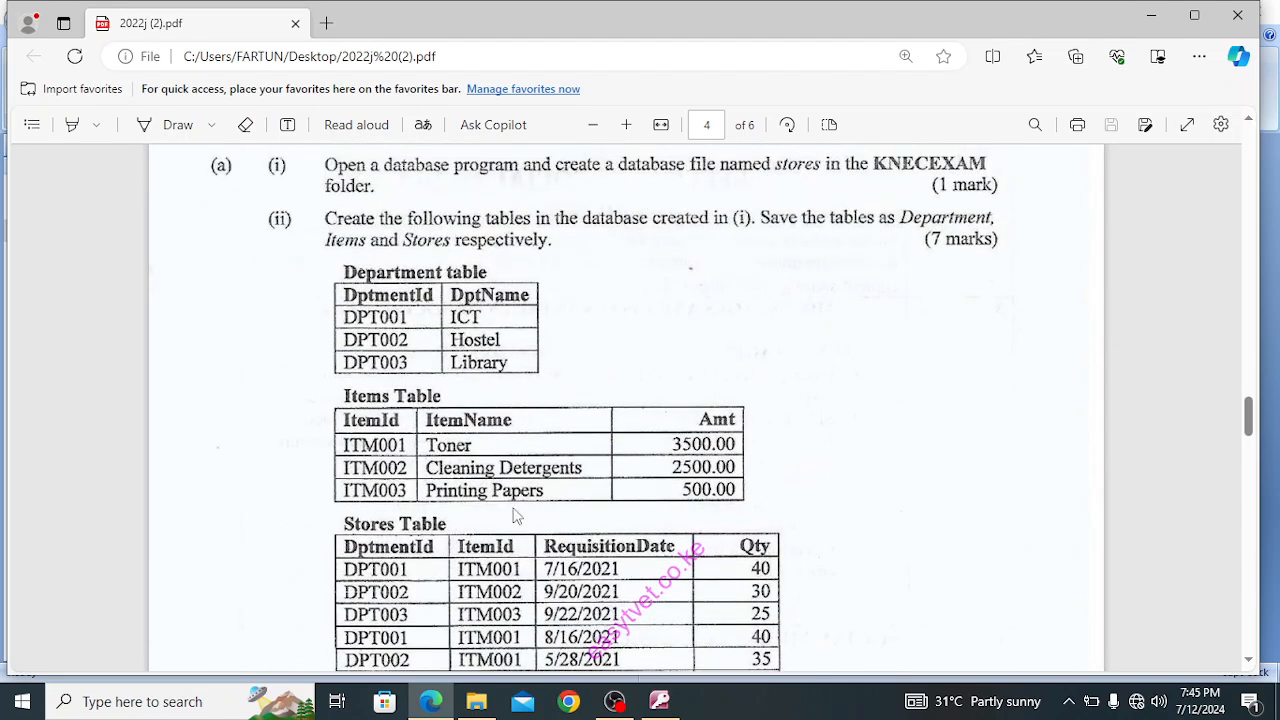
{"action": "left_click", "coordinate": [1248, 660]}
{"action": "left_click", "coordinate": [1248, 660]}
{"action": "left_click", "coordinate": [1248, 660]}
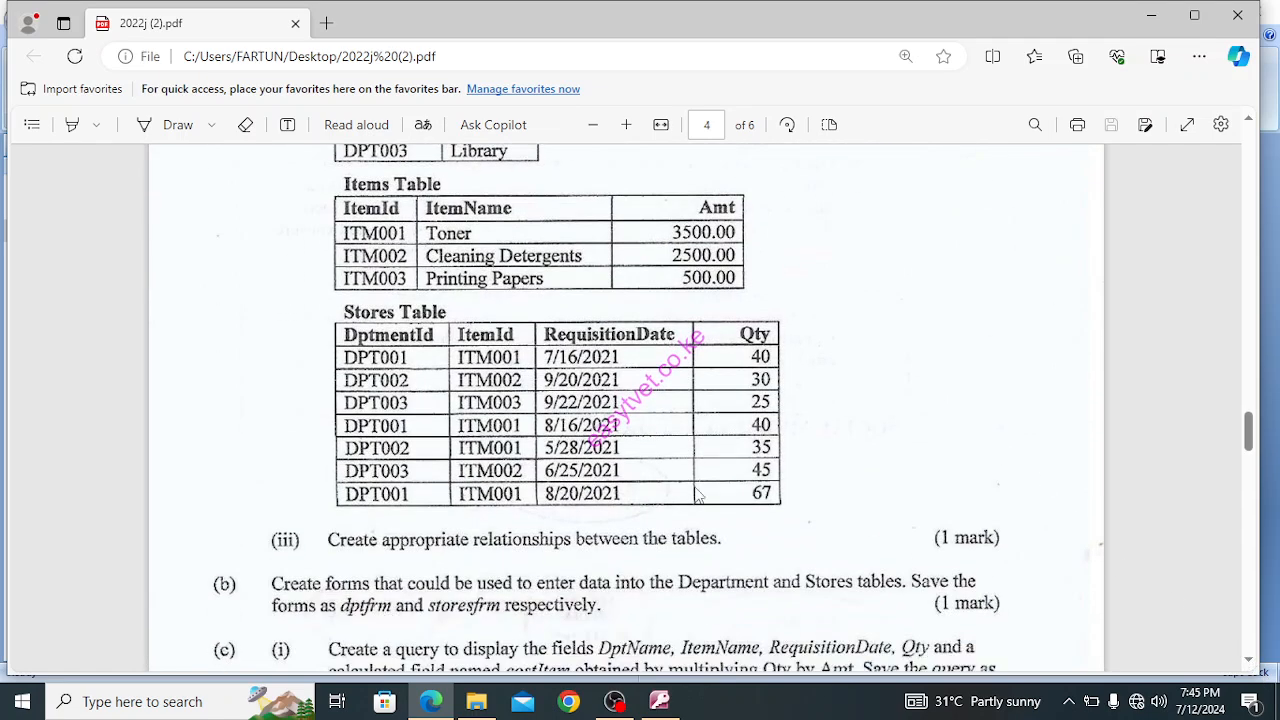
{"action": "left_click", "coordinate": [1248, 661]}
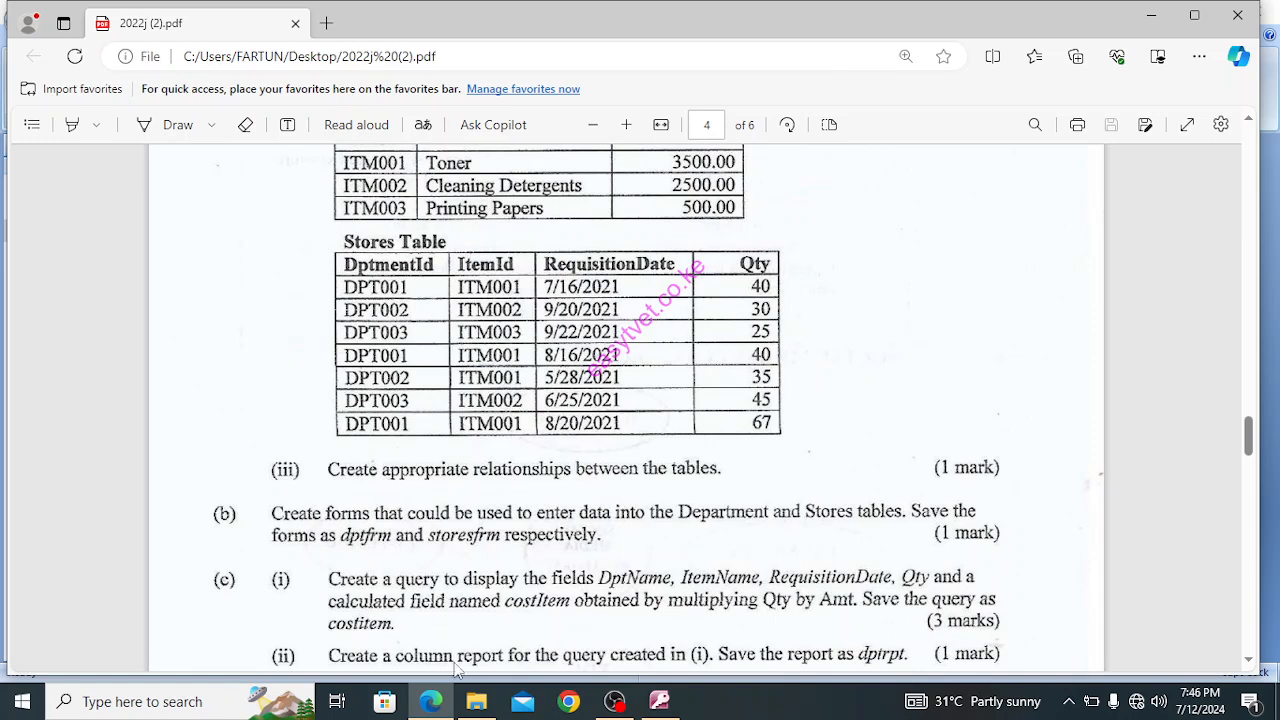
Switch back to Access and add the Department, Items and Stores tables to the empty relationships layout
{"action": "left_click", "coordinate": [659, 701]}
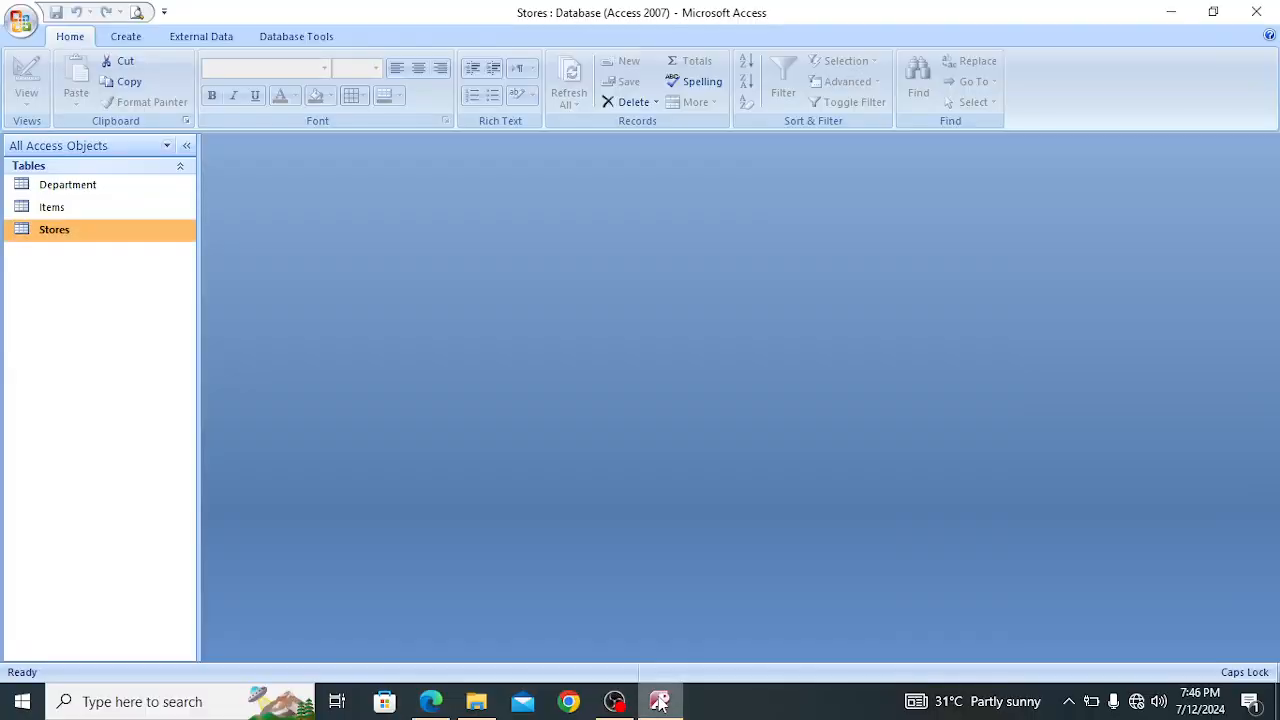
{"action": "left_click", "coordinate": [287, 42]}
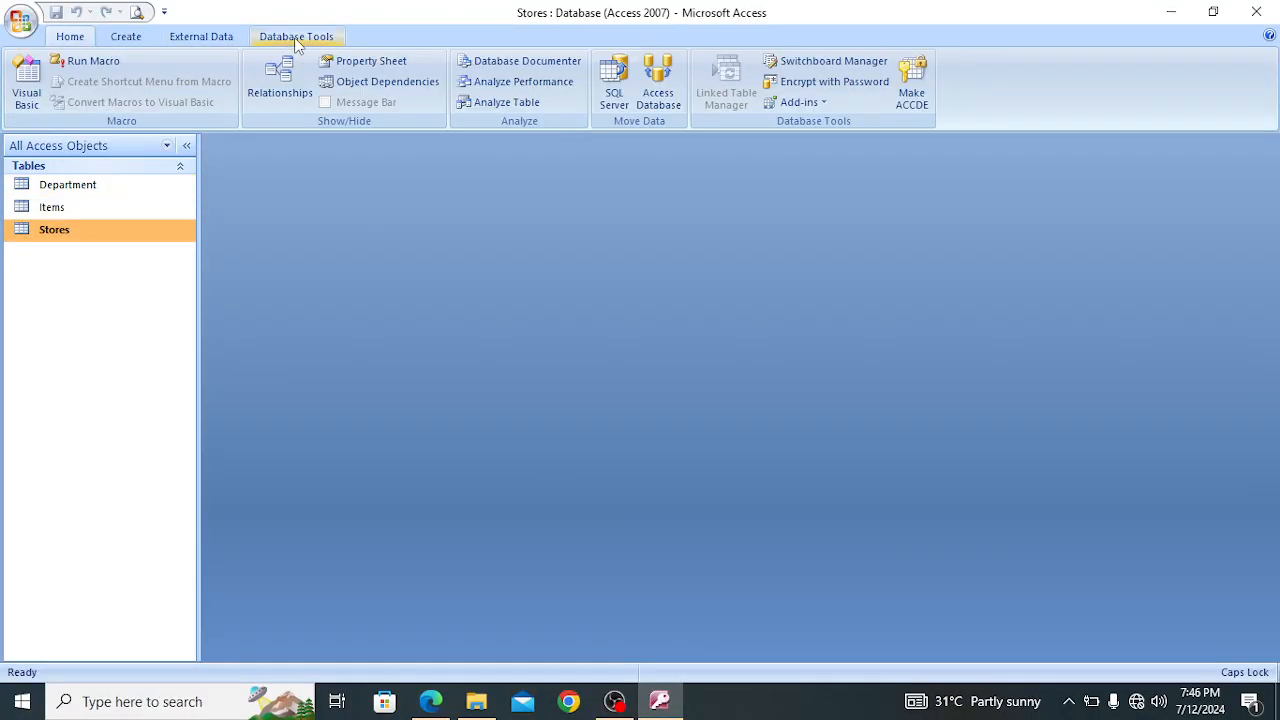
{"action": "left_click", "coordinate": [283, 80]}
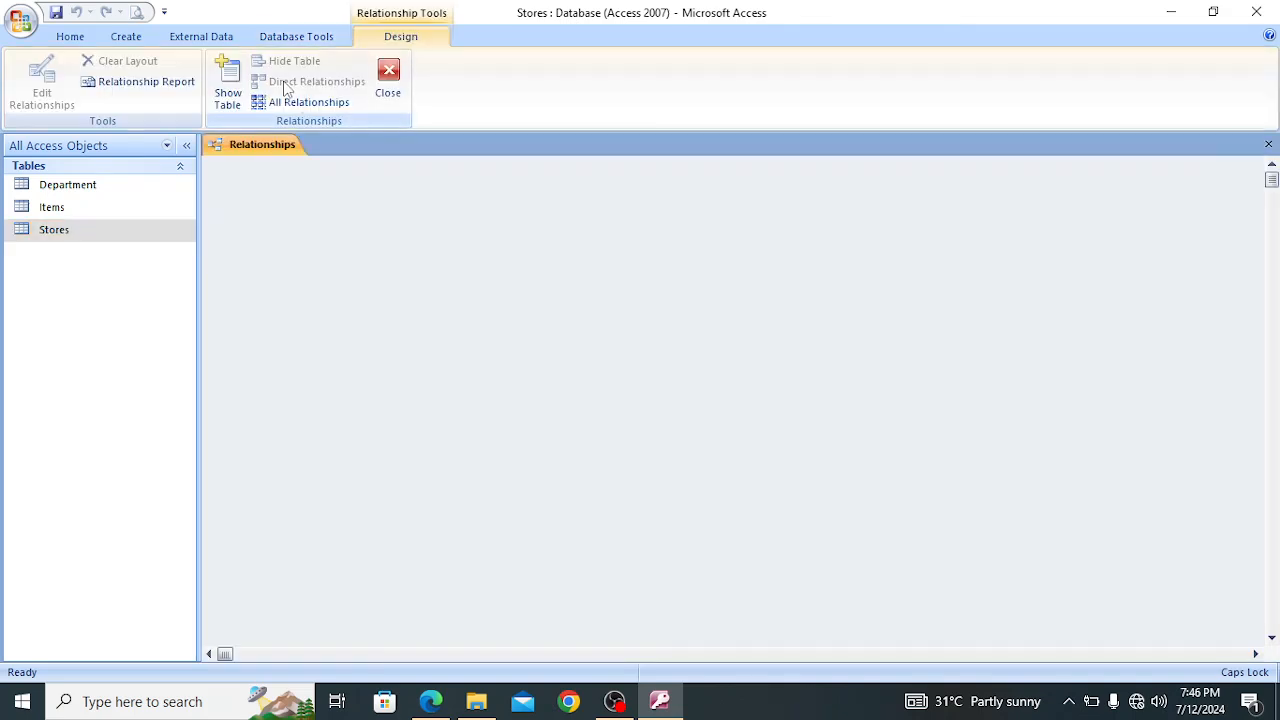
{"action": "right_click", "coordinate": [355, 205]}
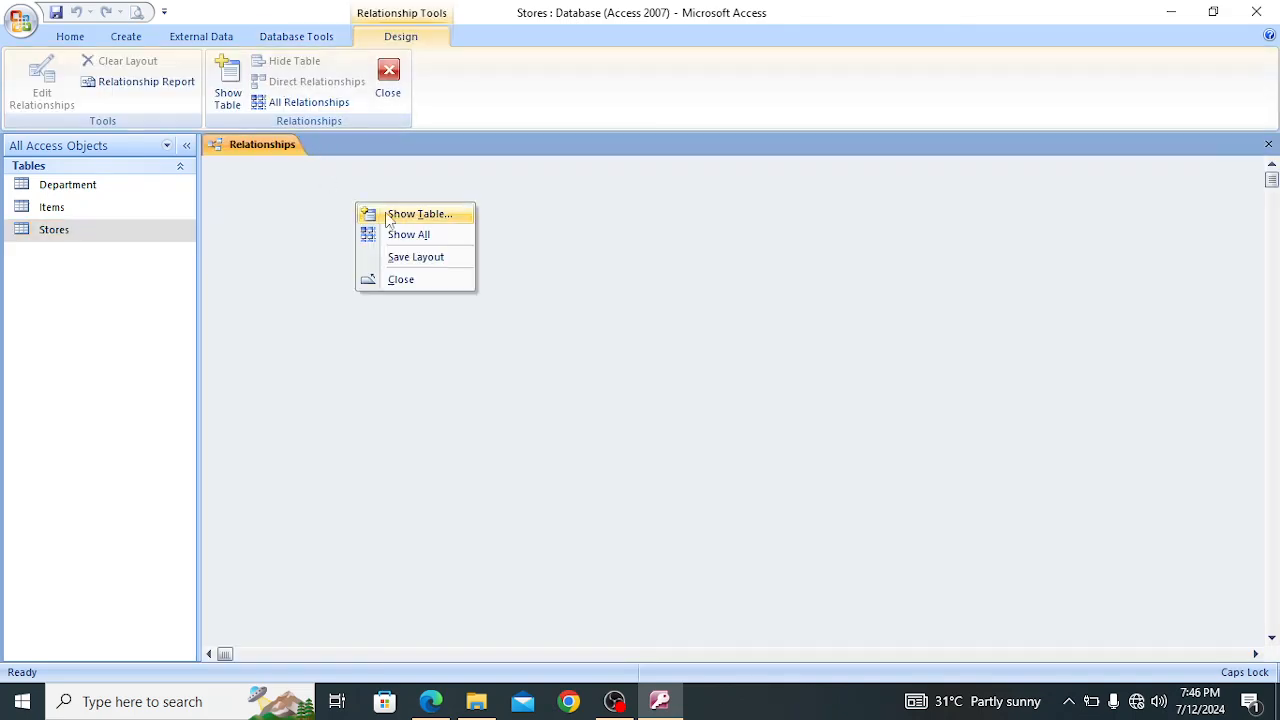
{"action": "left_click", "coordinate": [415, 217]}
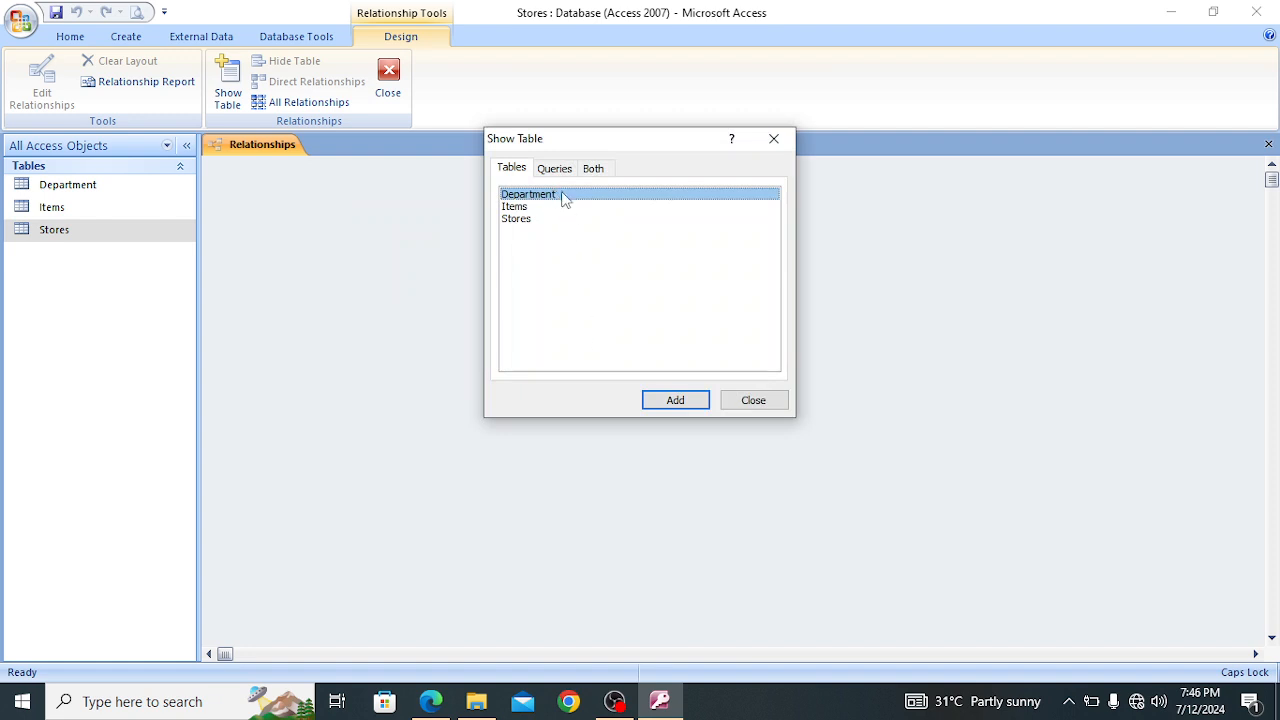
{"action": "left_click", "coordinate": [560, 219], "text": "shift"}
{"action": "left_click", "coordinate": [675, 401]}
{"action": "left_click", "coordinate": [752, 400]}
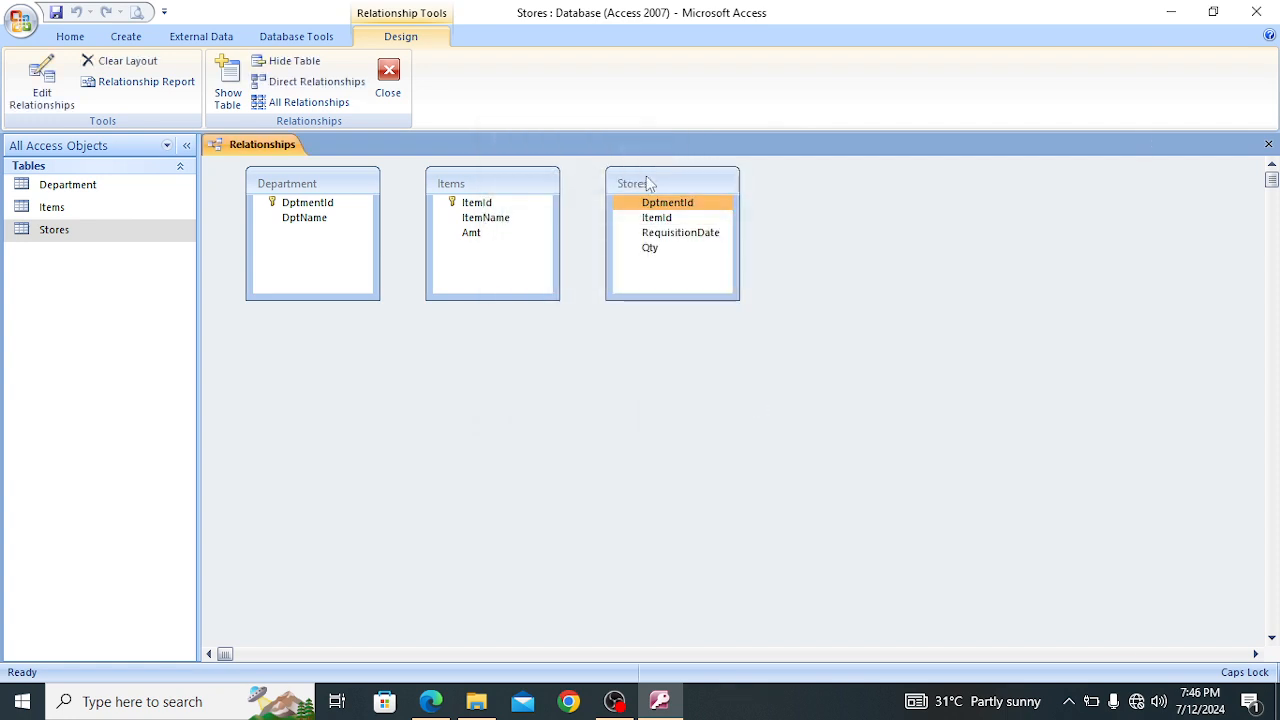
Rearrange the table boxes, placing Items below and Stores beside Department
{"action": "left_click_drag", "start_coordinate": [659, 181], "coordinate": [685, 195]}
{"action": "left_click_drag", "start_coordinate": [546, 189], "coordinate": [577, 405]}
{"action": "left_click", "coordinate": [720, 216]}
{"action": "left_click_drag", "start_coordinate": [729, 194], "coordinate": [645, 189]}
Relate Department to Stores on the DptmentId field, enforcing referential integrity and cascading updates to related fields
{"action": "left_click", "coordinate": [324, 205]}
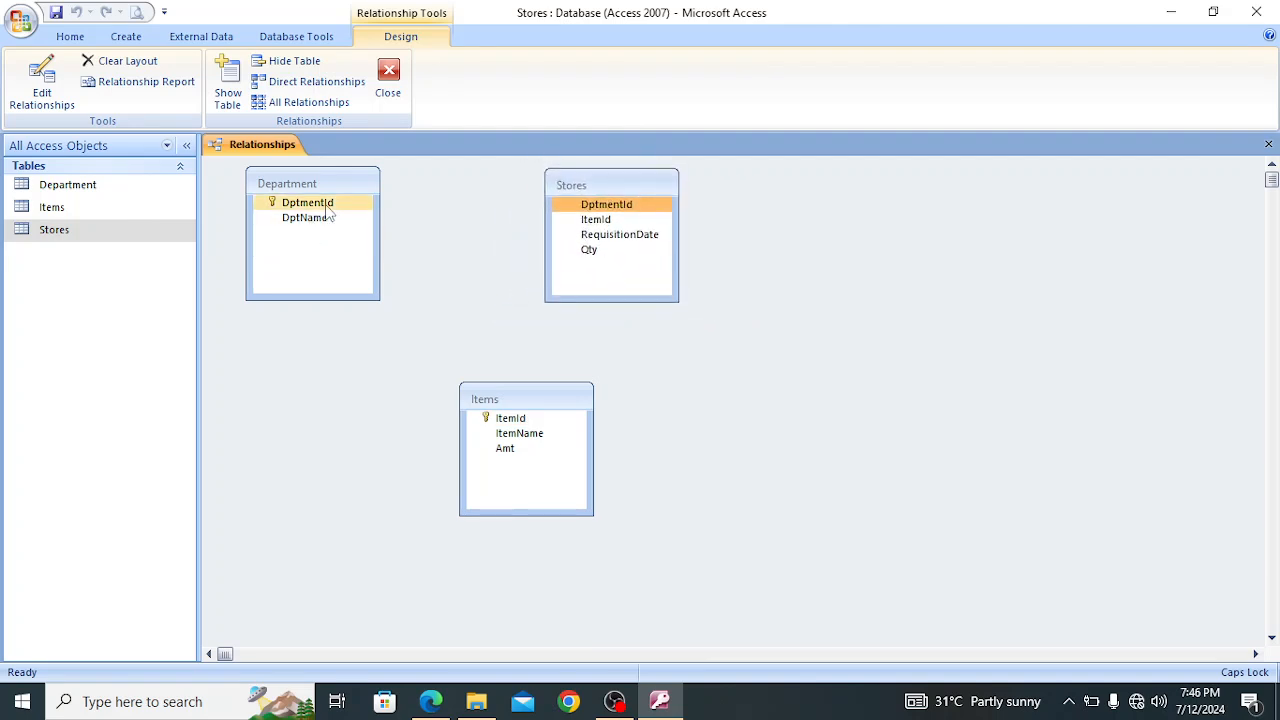
{"action": "left_click_drag", "start_coordinate": [326, 205], "coordinate": [599, 210]}
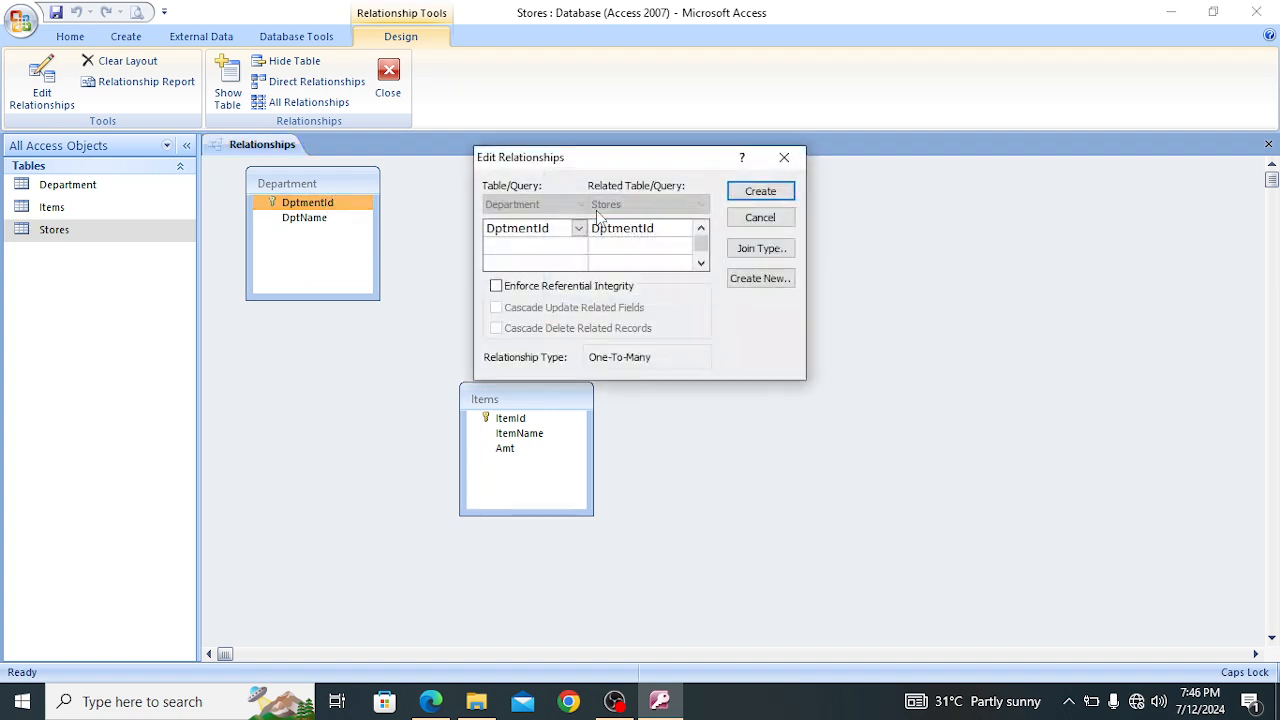
{"action": "left_click", "coordinate": [509, 290]}
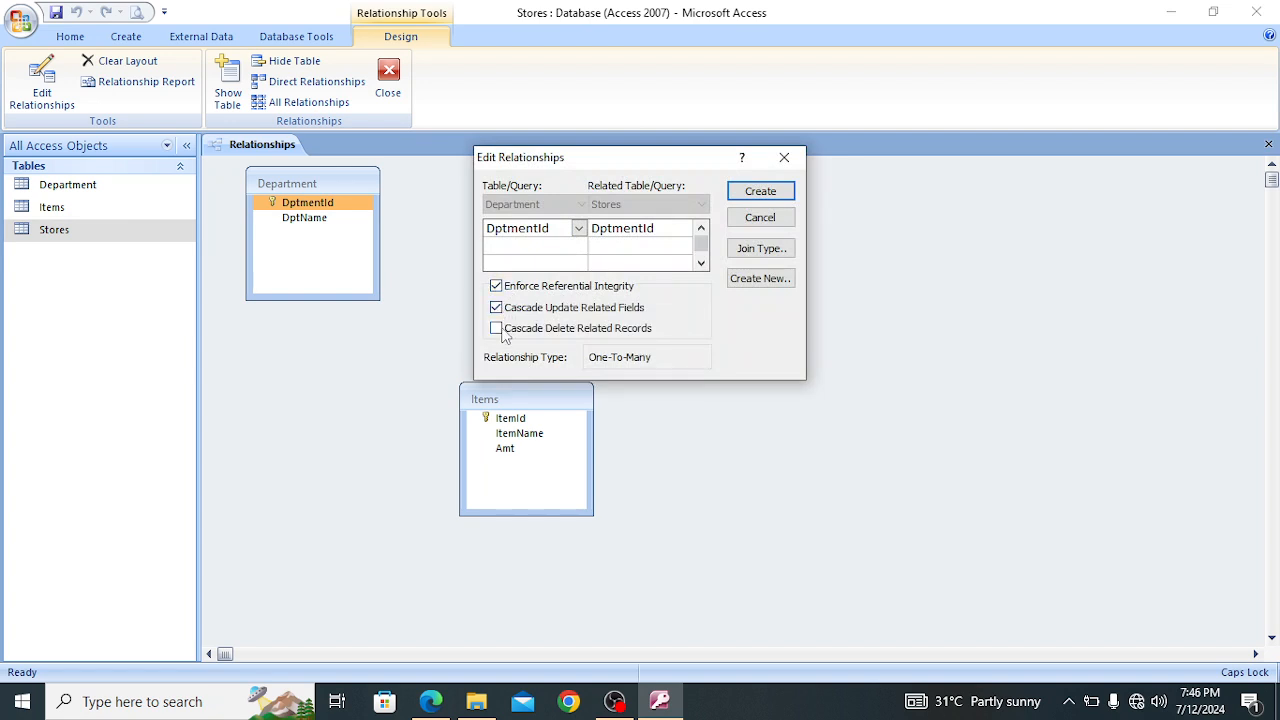
{"action": "left_click", "coordinate": [772, 196]}
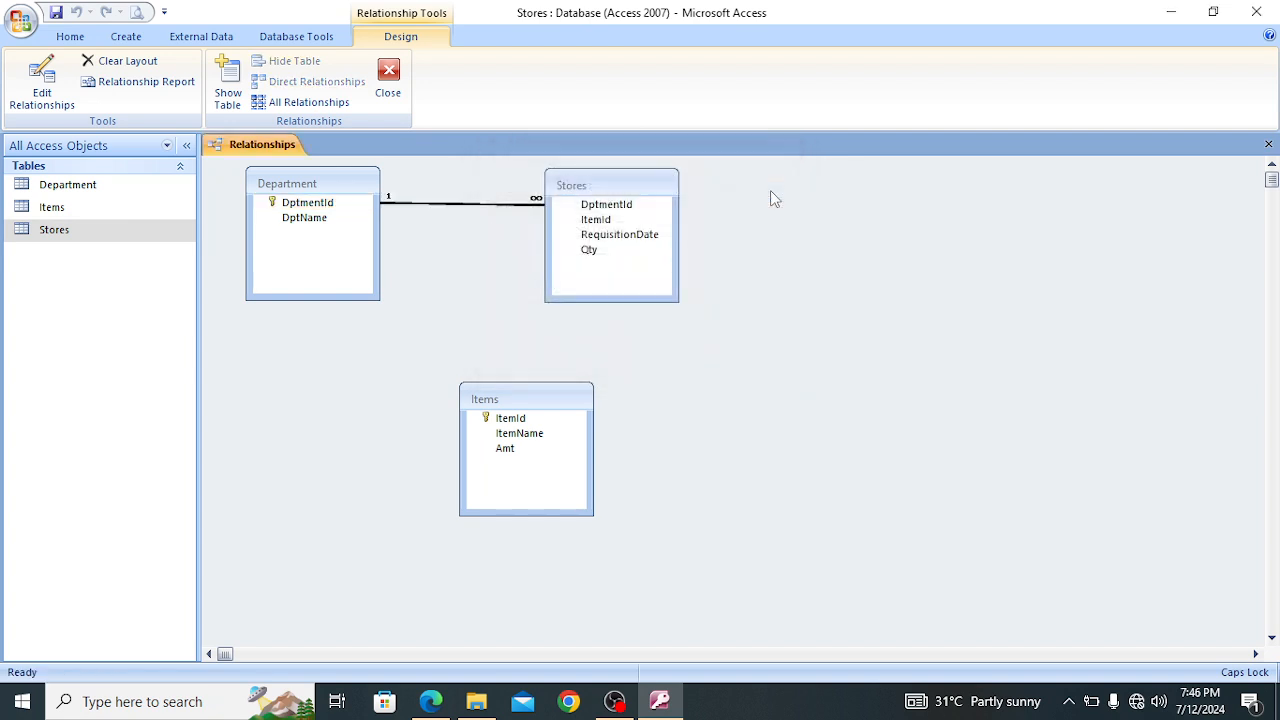
With Items placed beside Stores, relate them on ItemId with referential integrity, cascading updates and deletes, and save and close the layout
{"action": "left_click_drag", "start_coordinate": [660, 190], "coordinate": [620, 188]}
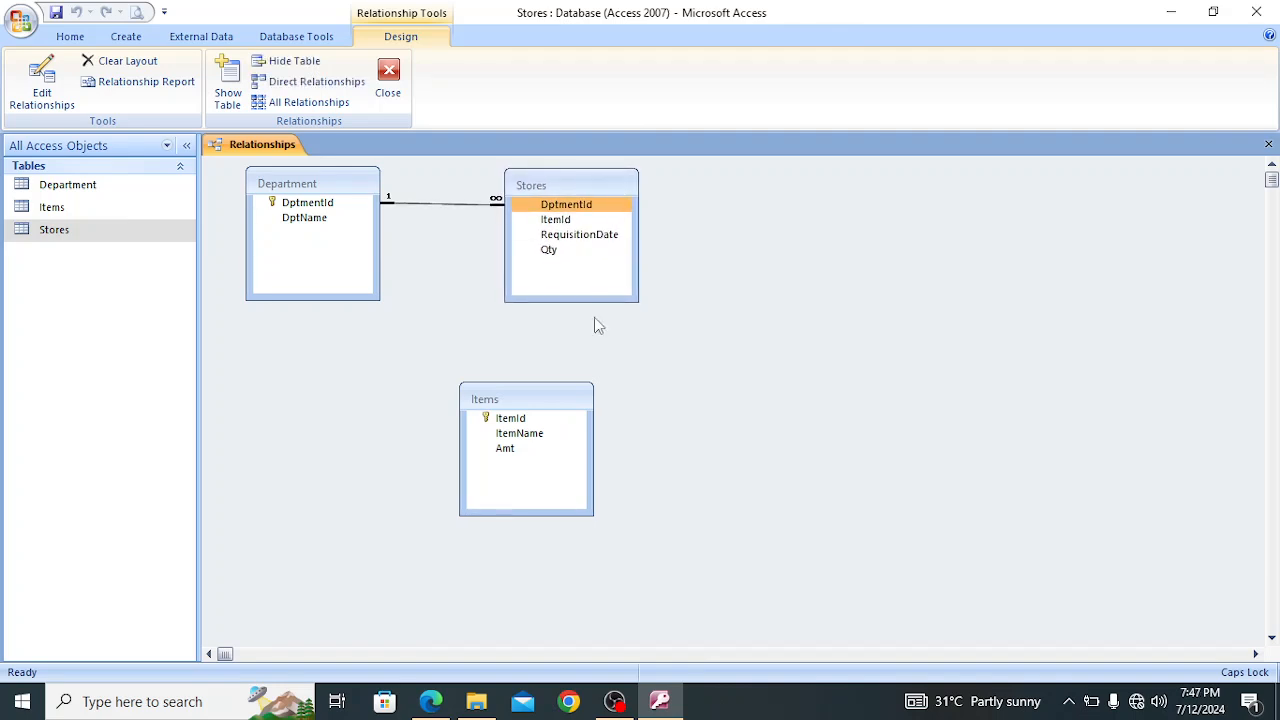
{"action": "left_click_drag", "start_coordinate": [578, 394], "coordinate": [894, 182]}
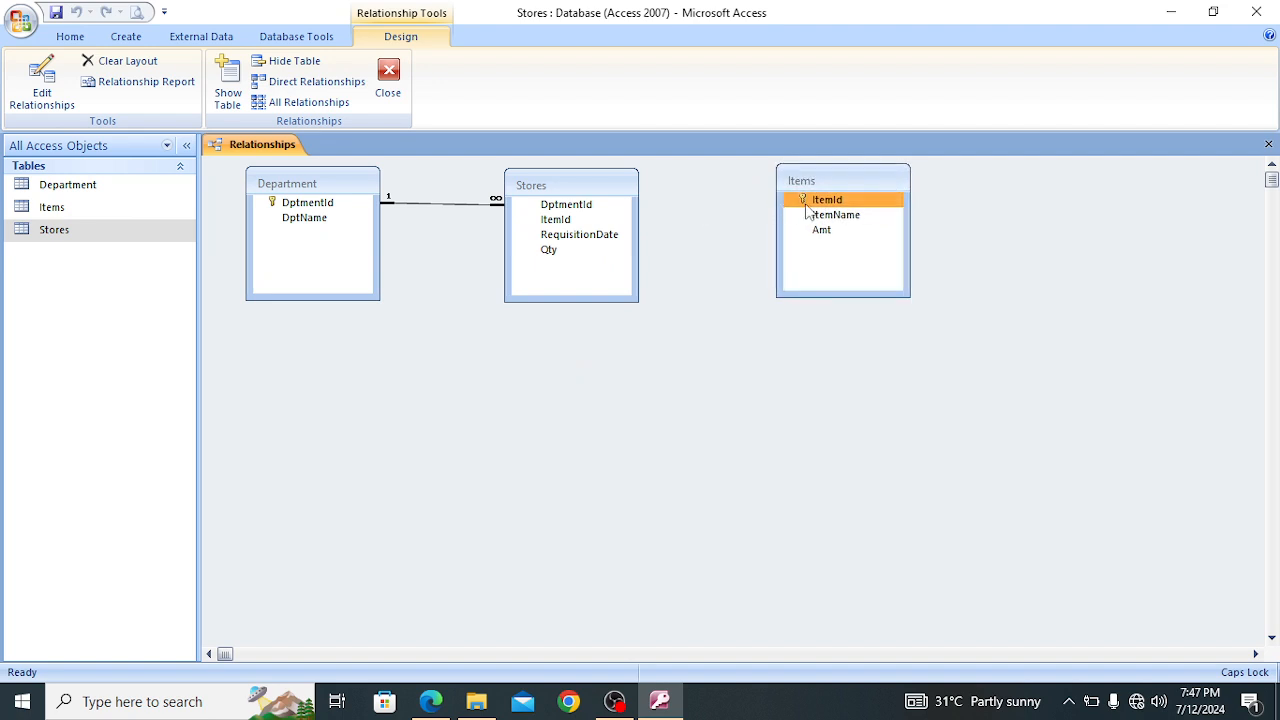
{"action": "left_click_drag", "start_coordinate": [807, 212], "coordinate": [557, 225]}
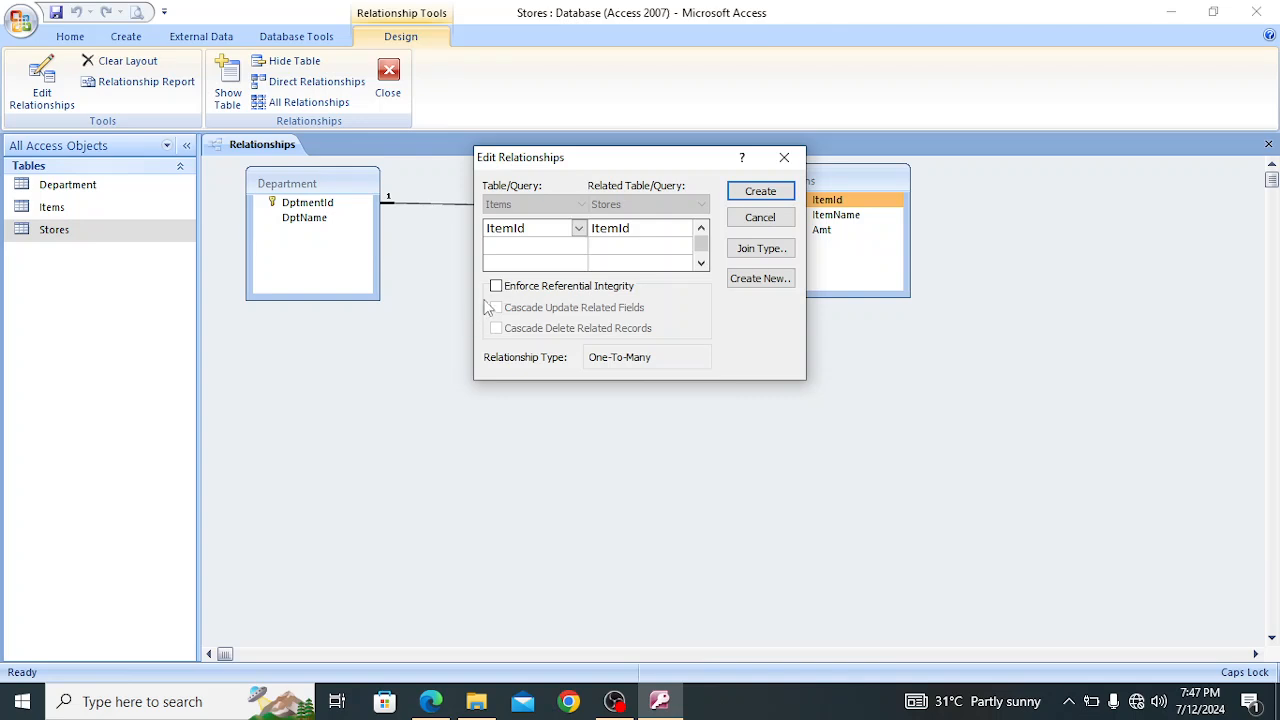
{"action": "left_click", "coordinate": [497, 287]}
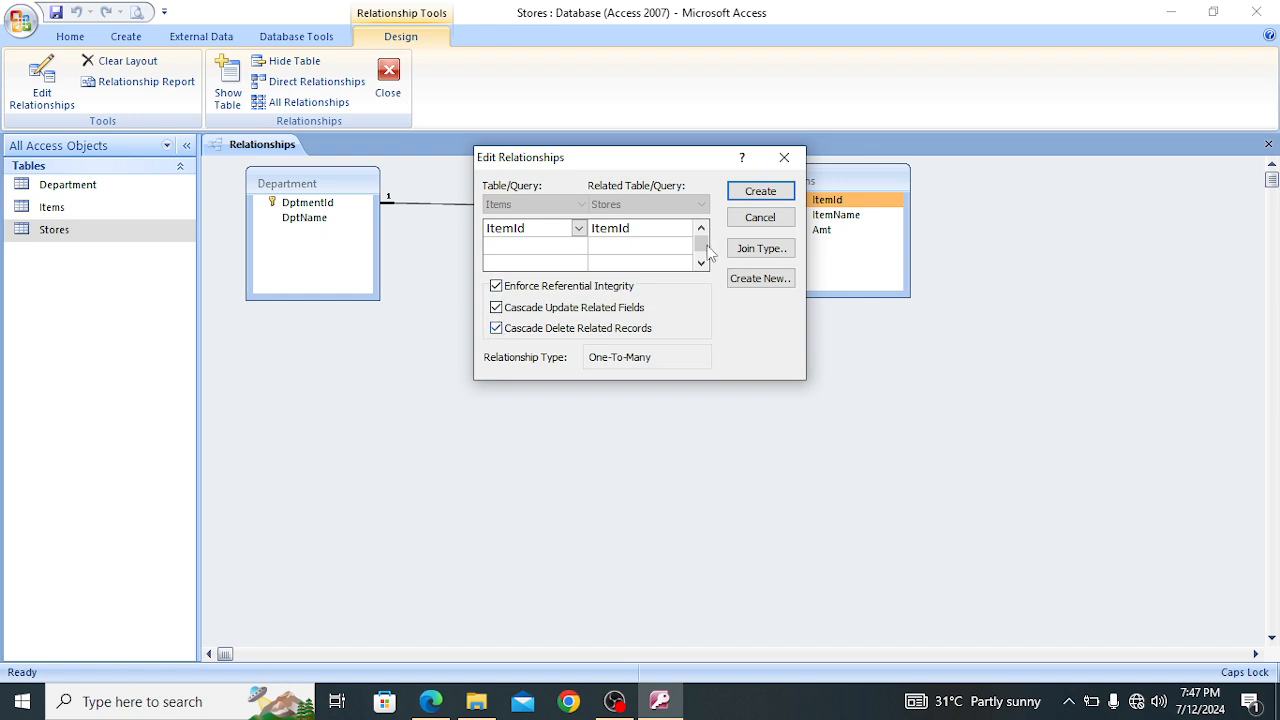
{"action": "left_click", "coordinate": [762, 192]}
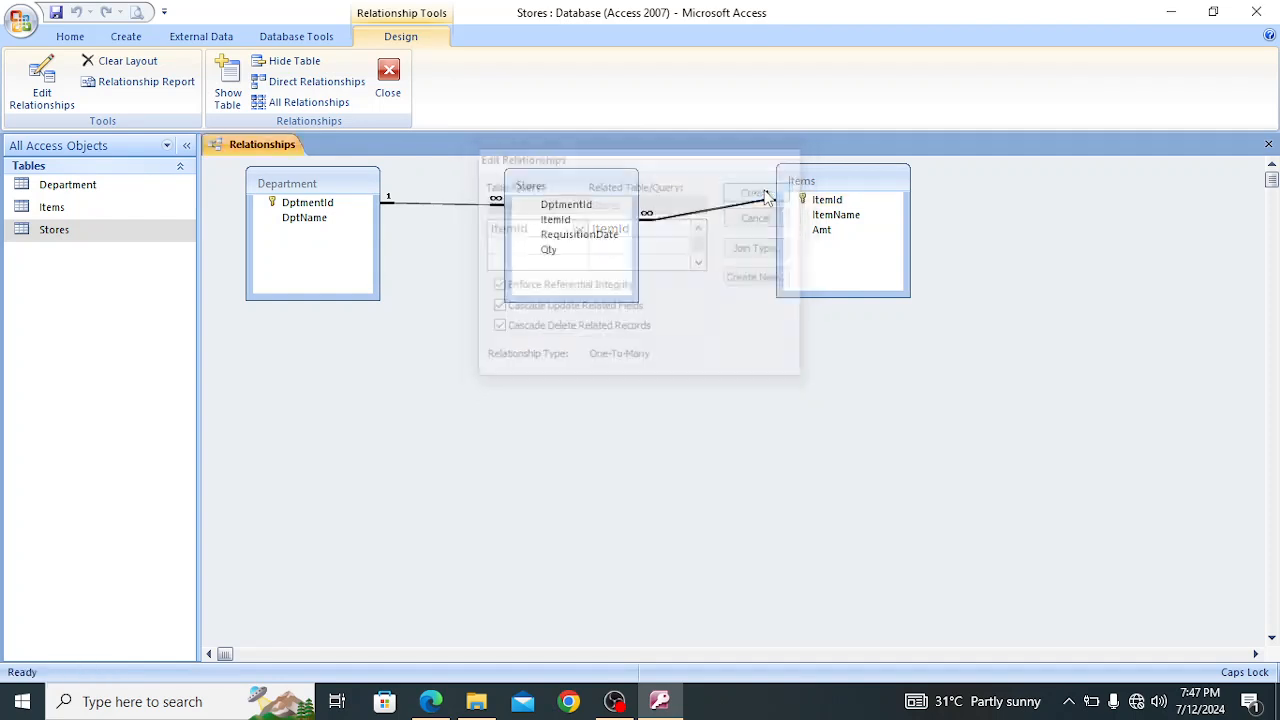
{"action": "left_click", "coordinate": [388, 80]}
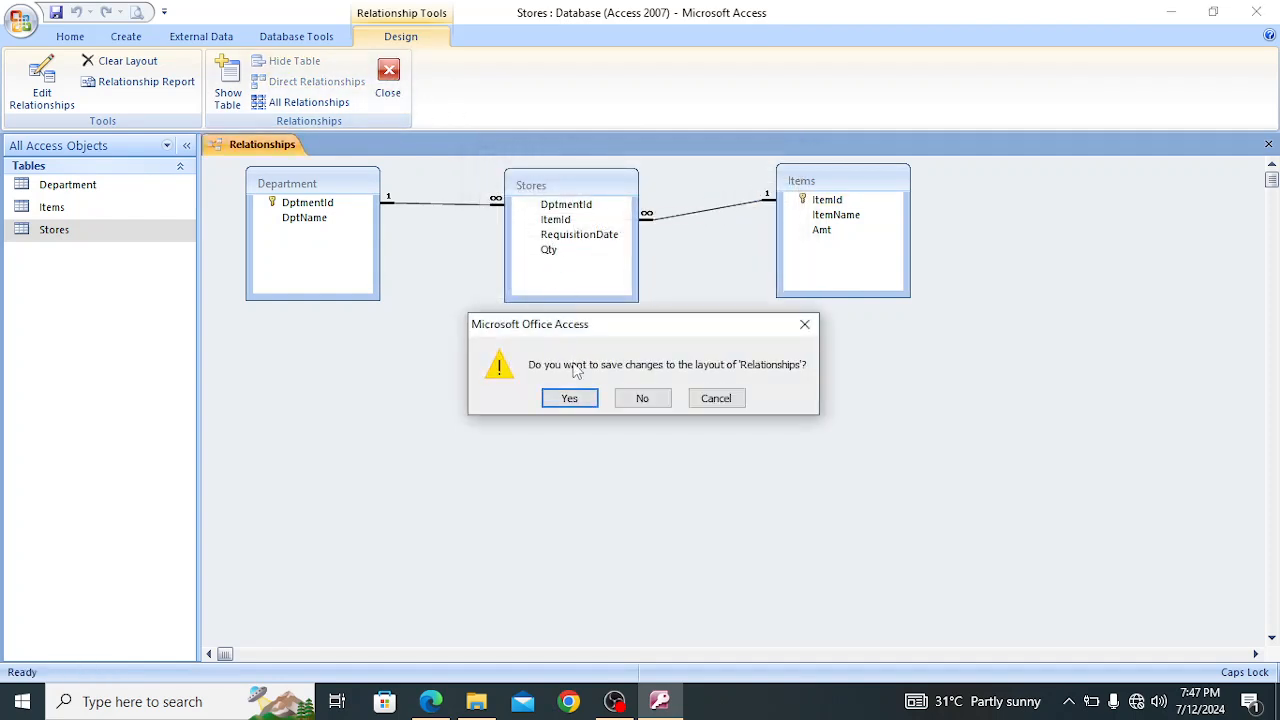
{"action": "left_click", "coordinate": [570, 398]}
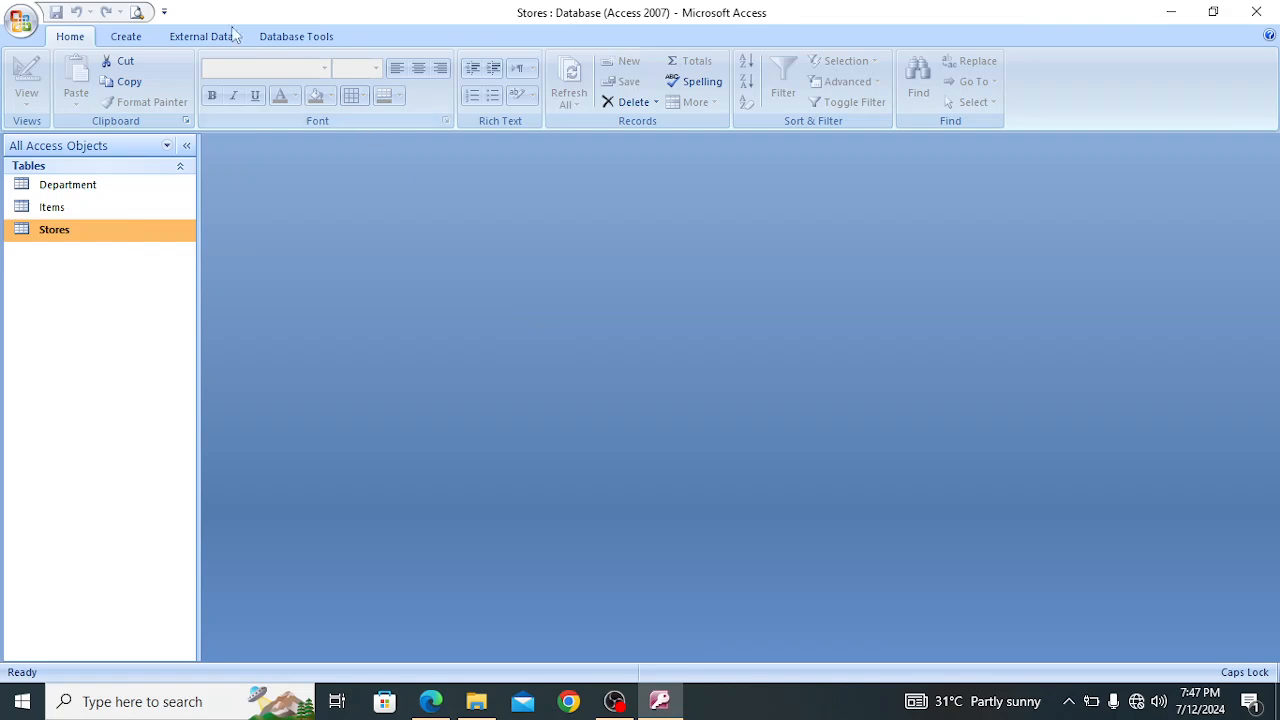
Reopen the relationships layout to check the links between Department, Stores and Items, and close it
{"action": "left_click", "coordinate": [290, 36]}
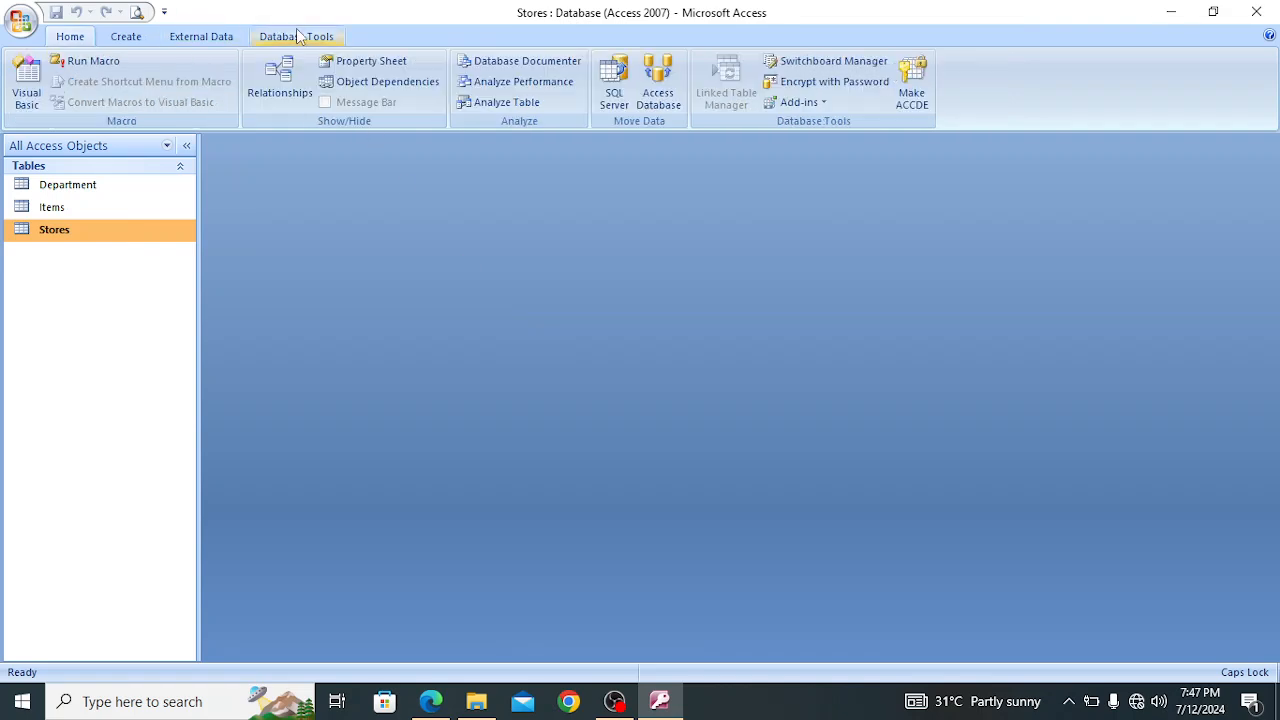
{"action": "left_click", "coordinate": [281, 85]}
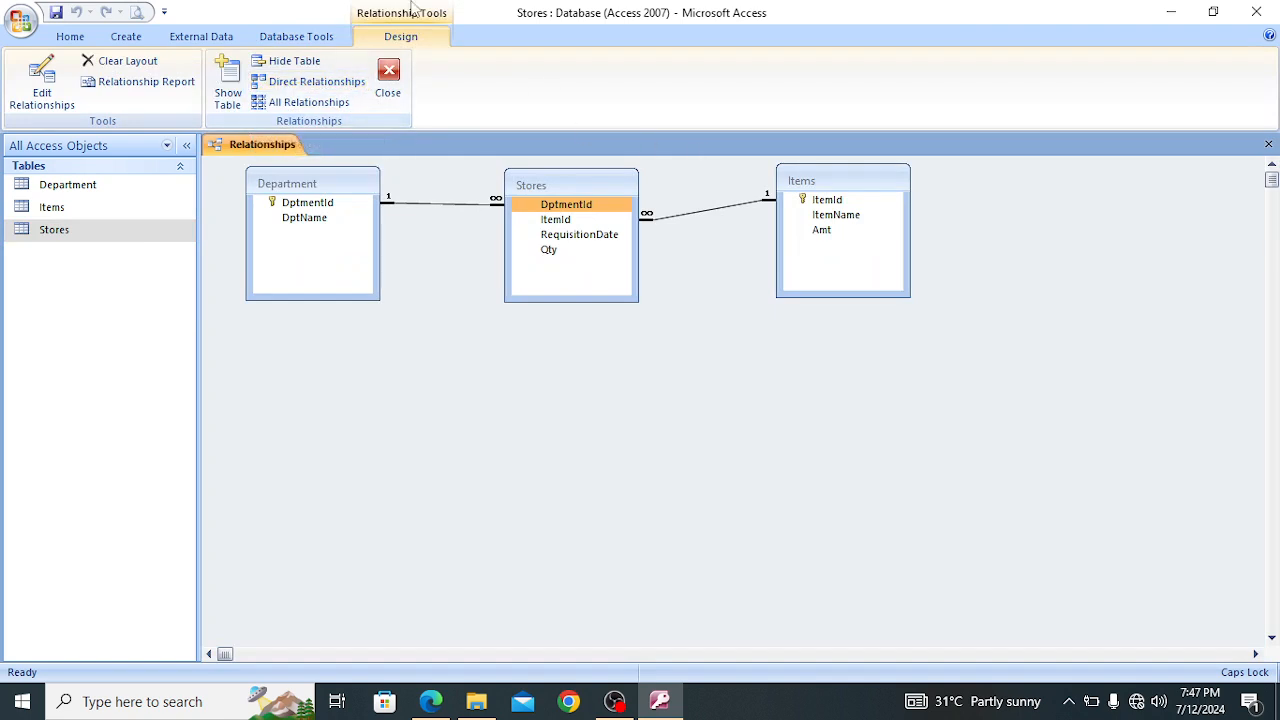
{"action": "left_click", "coordinate": [25, 32]}
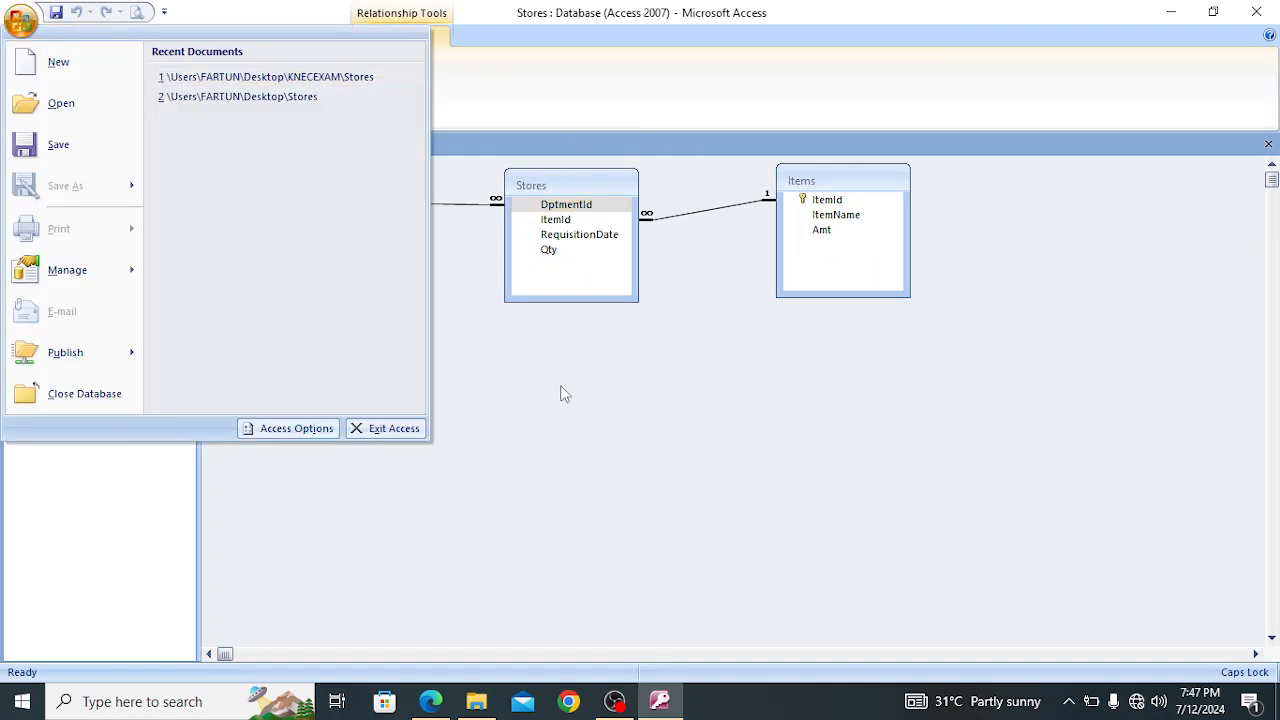
{"action": "left_click", "coordinate": [645, 376]}
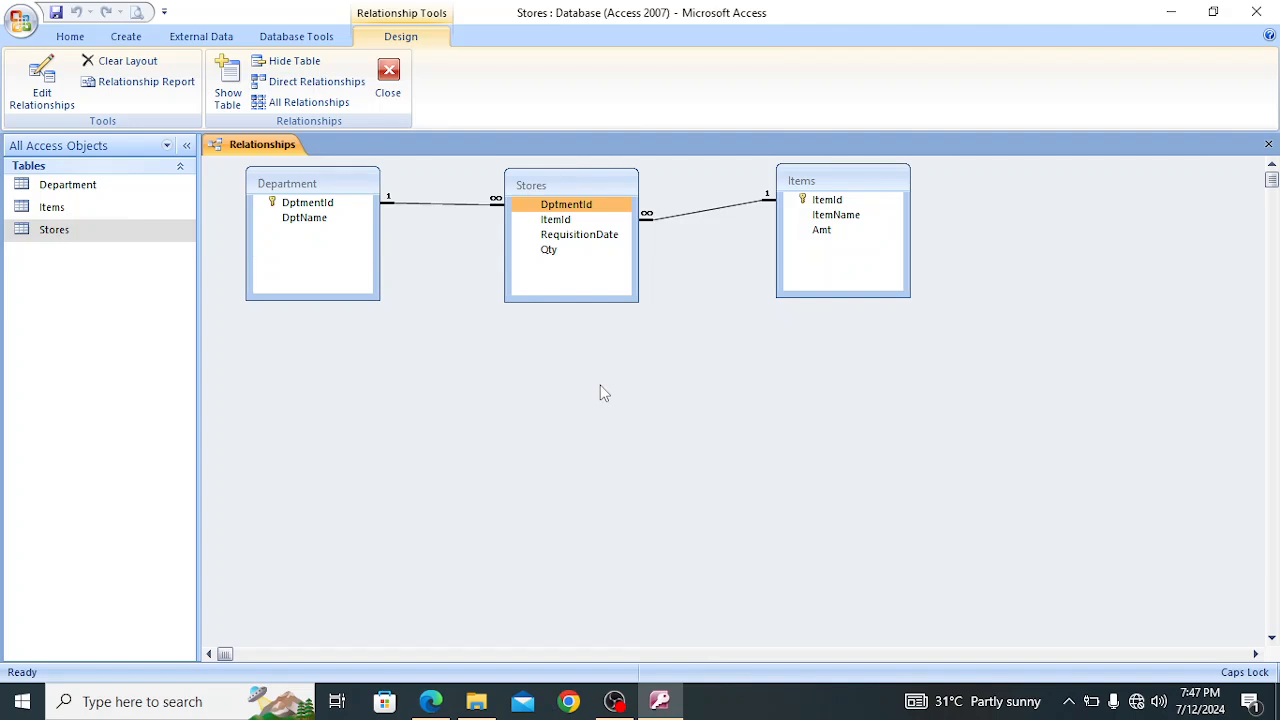
{"action": "left_click", "coordinate": [1268, 144]}
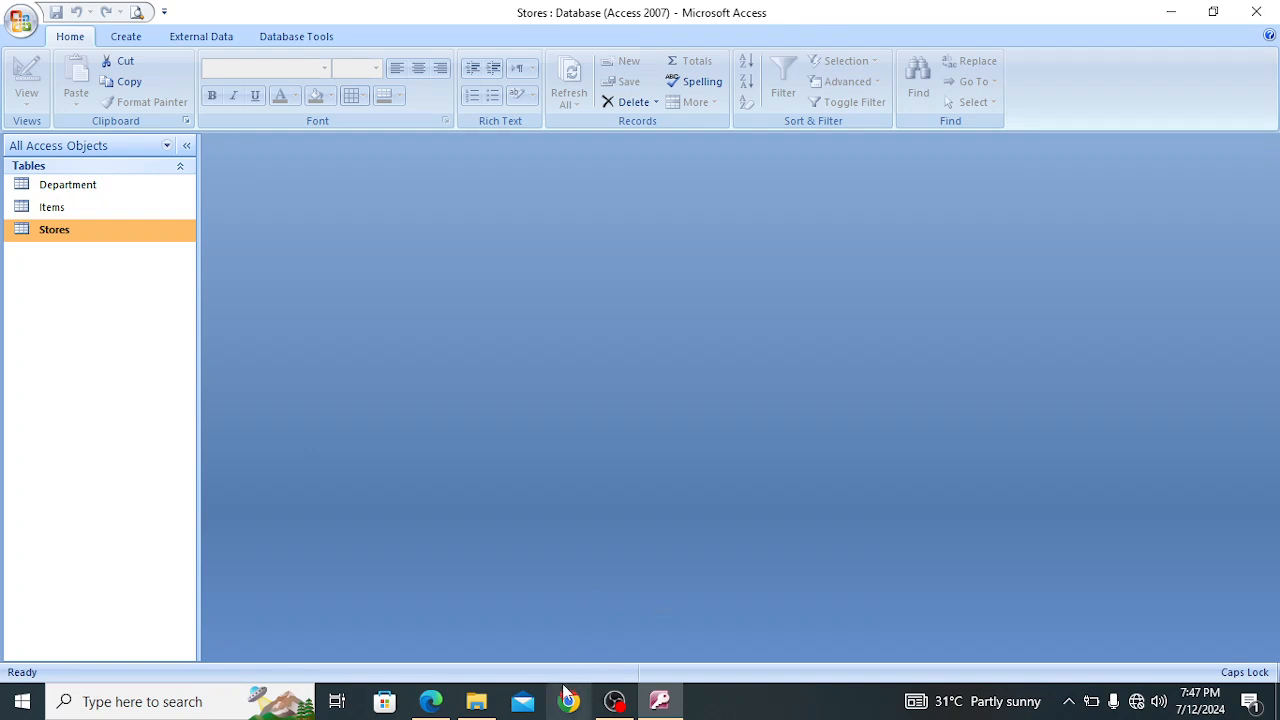
Switch to the exam PDF in Edge, read the instructions for the forms, query and report, and return to Access
{"action": "left_click", "coordinate": [431, 701]}
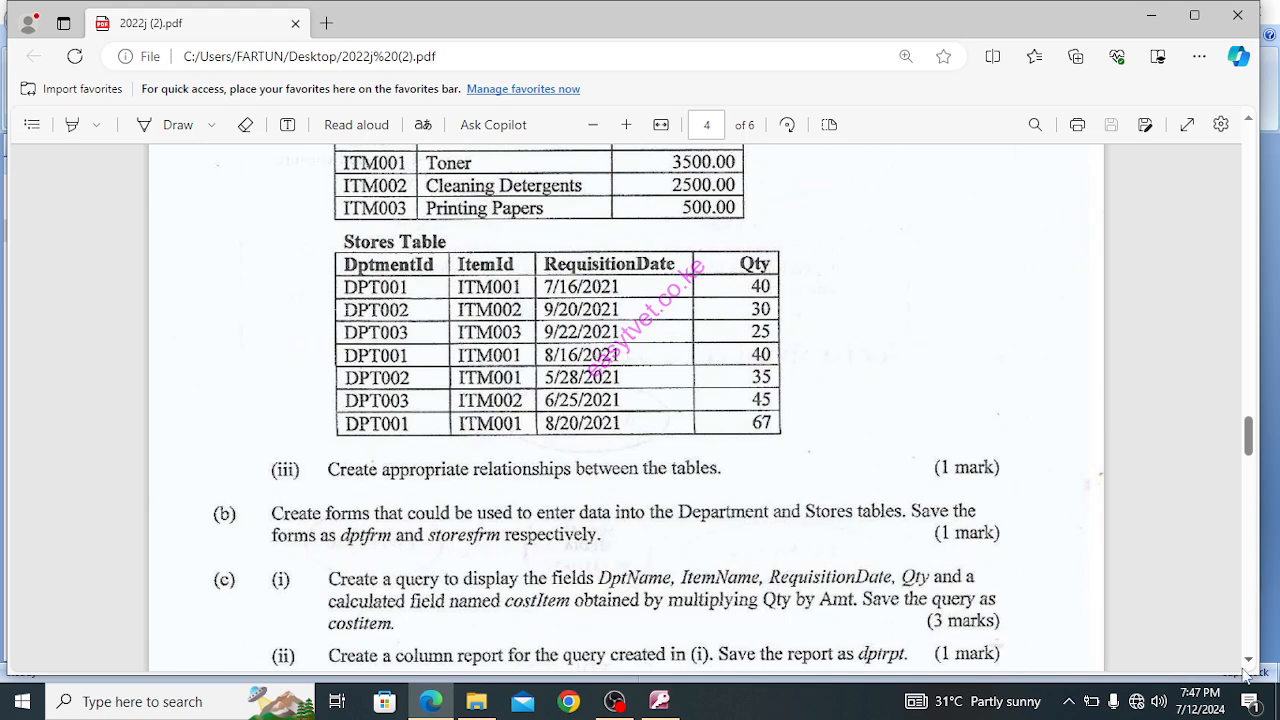
{"action": "scroll", "coordinate": [695, 448], "scroll_direction": "down", "scroll_amount": 3}
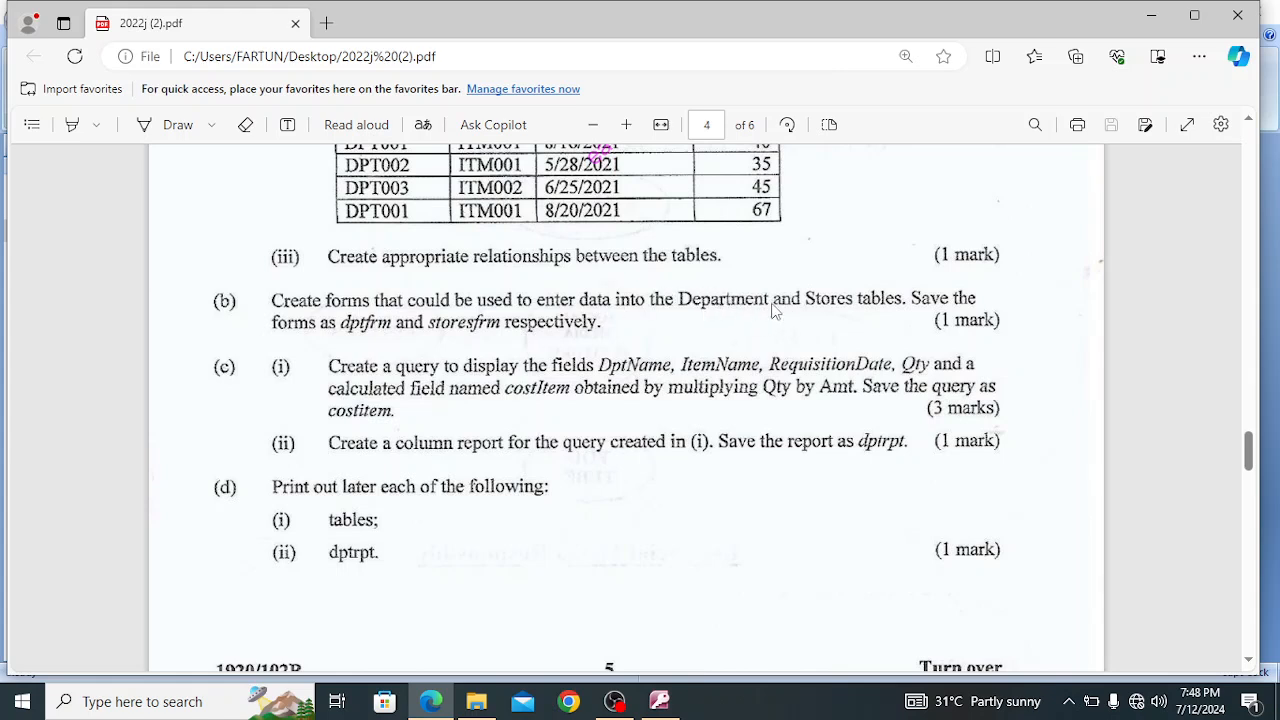
{"action": "left_click", "coordinate": [1151, 15]}
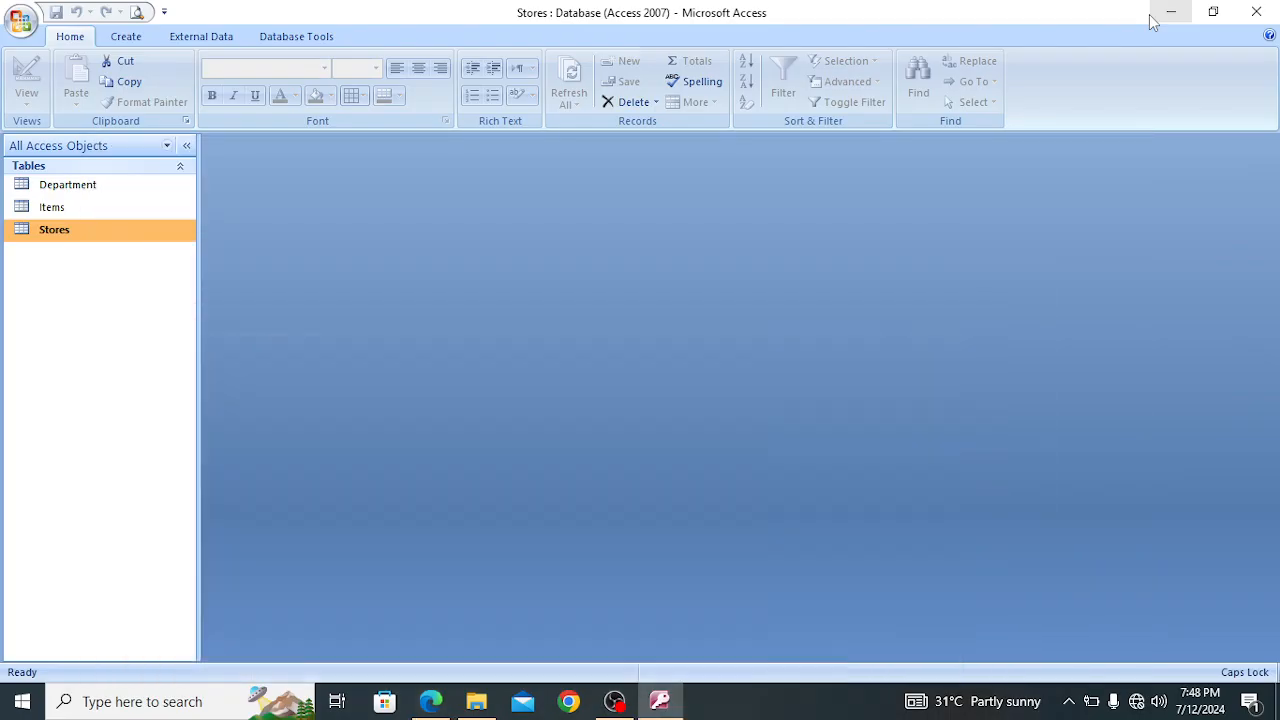
Create a form from the Department table and delete its embedded datasheet of store requisitions
{"action": "left_click", "coordinate": [86, 191]}
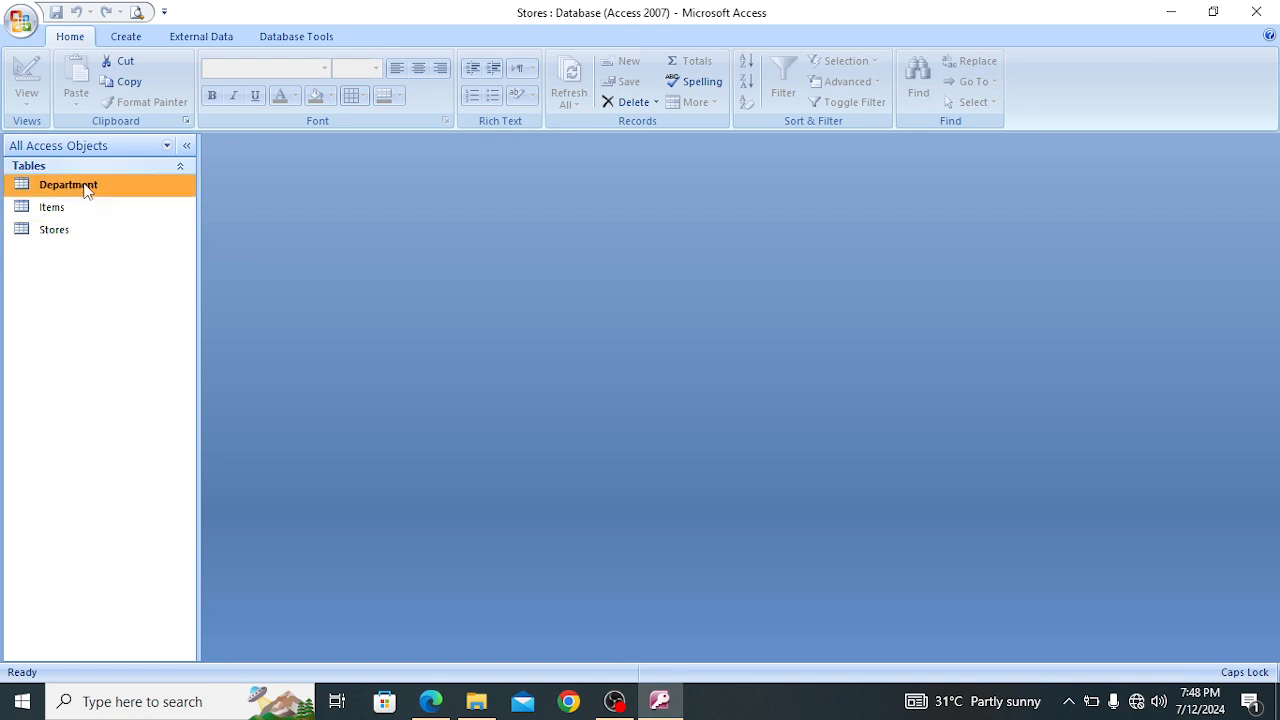
{"action": "left_click", "coordinate": [125, 42]}
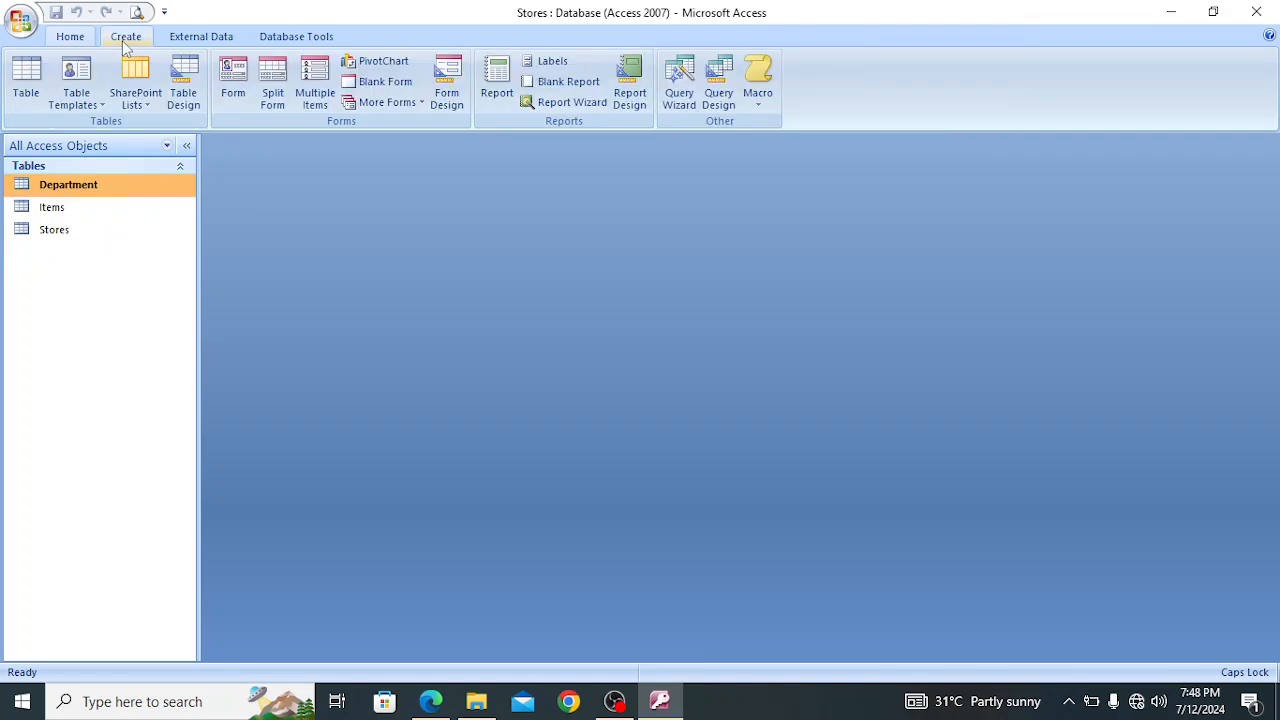
{"action": "left_click", "coordinate": [233, 84]}
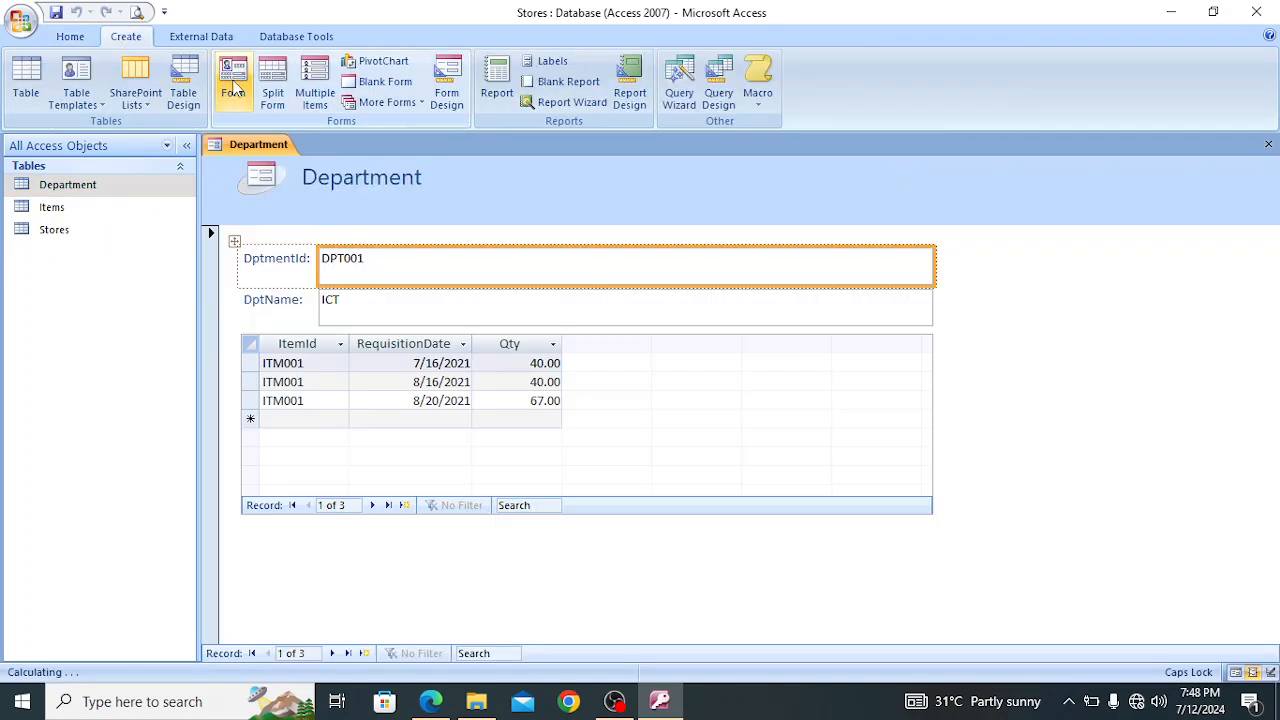
{"action": "left_click", "coordinate": [732, 328]}
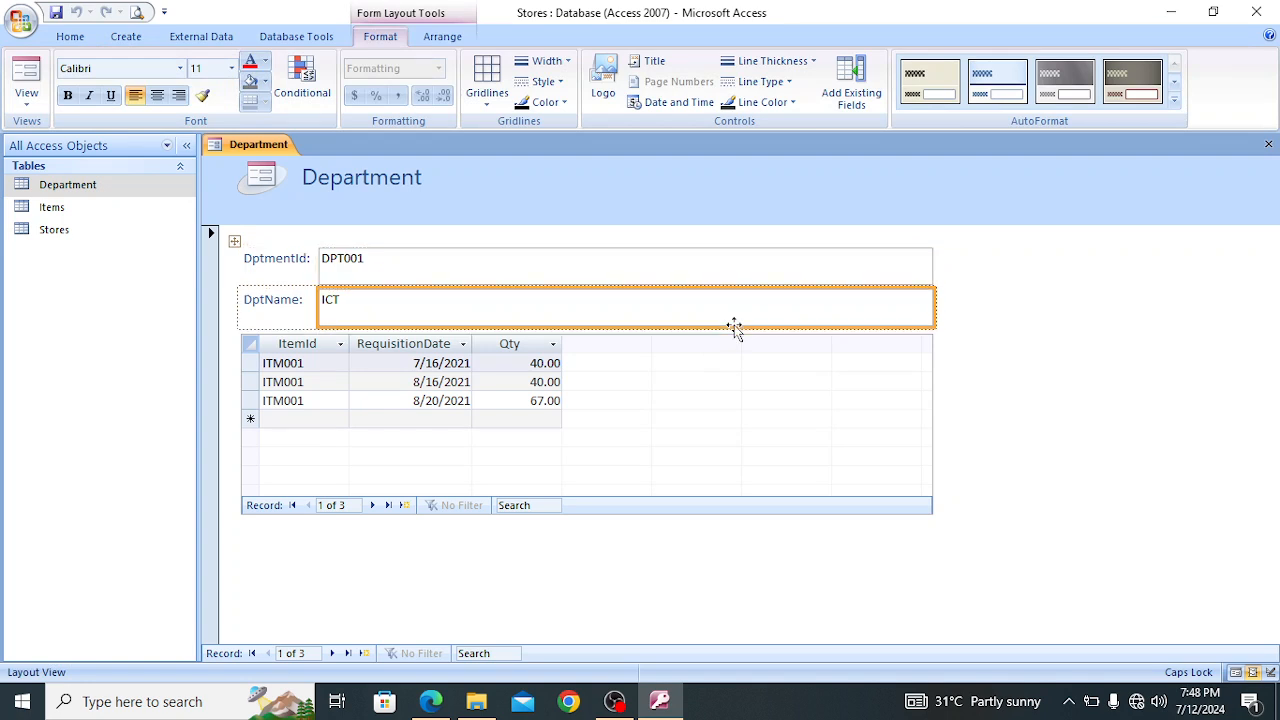
{"action": "left_click", "coordinate": [775, 394]}
{"action": "key", "text": "Delete"}
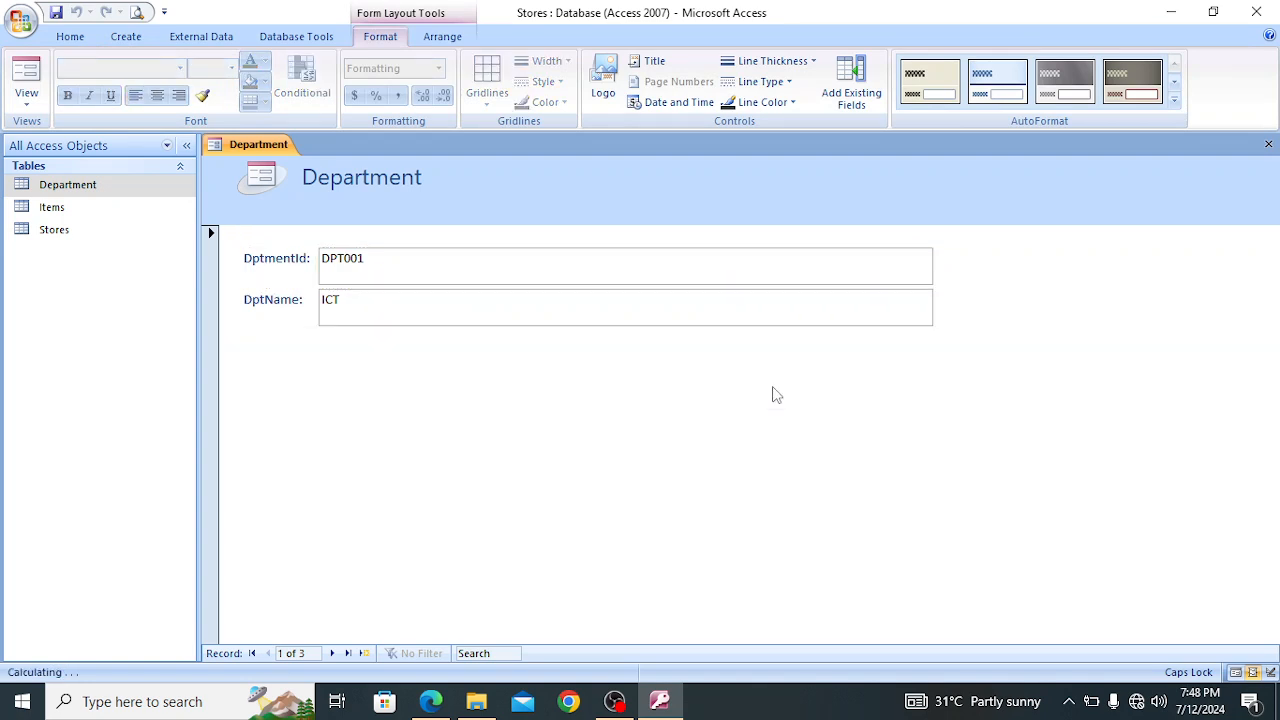
Close the new Department form and save it as dptfrm
{"action": "left_click", "coordinate": [1268, 144]}
{"action": "left_click", "coordinate": [565, 399]}
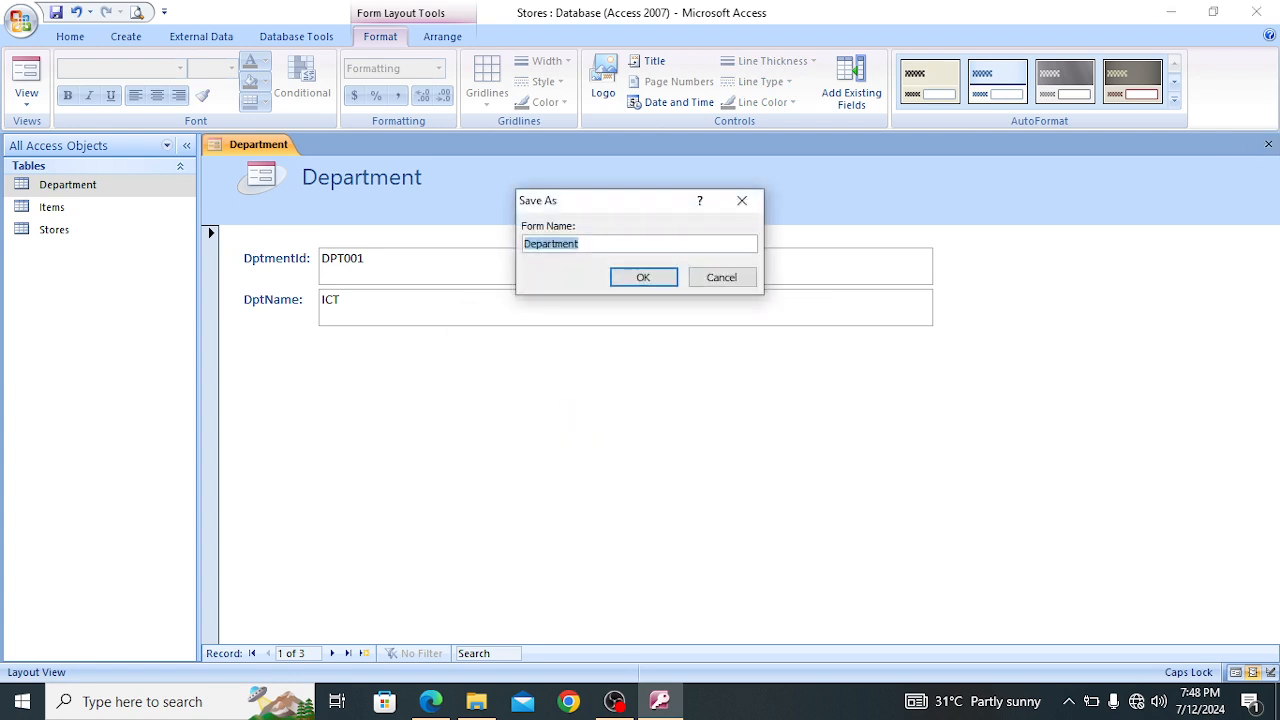
{"action": "key", "text": "BackSpace"}
{"action": "key", "text": "Caps_Lock"}
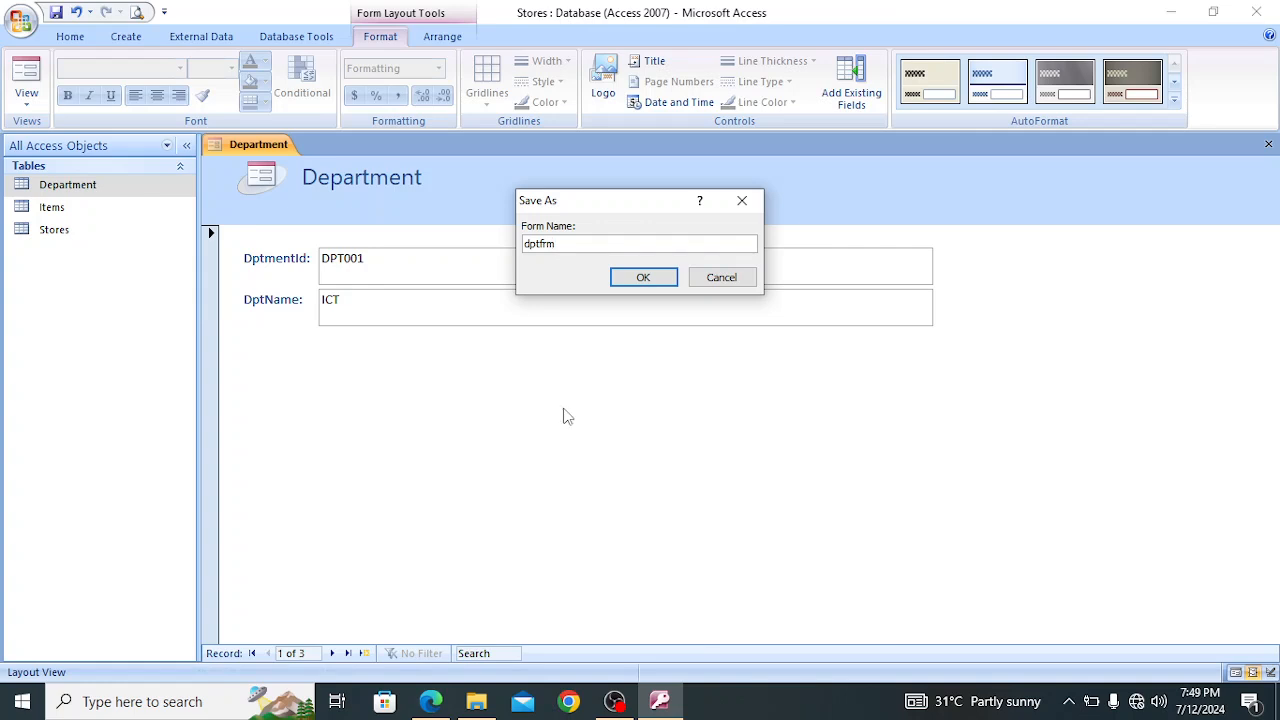
{"action": "left_click", "coordinate": [640, 278]}
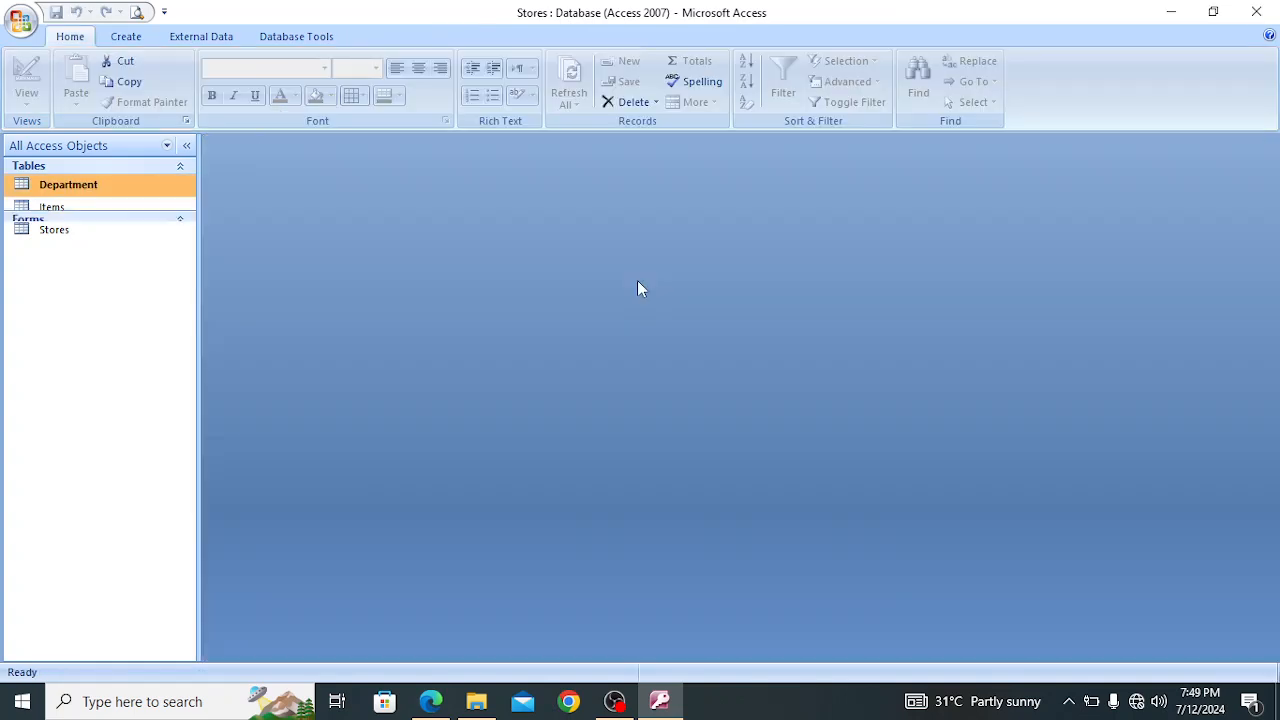
Open the dptfrm form, examine its department records in Print Preview, and close it
{"action": "double_click", "coordinate": [55, 270]}
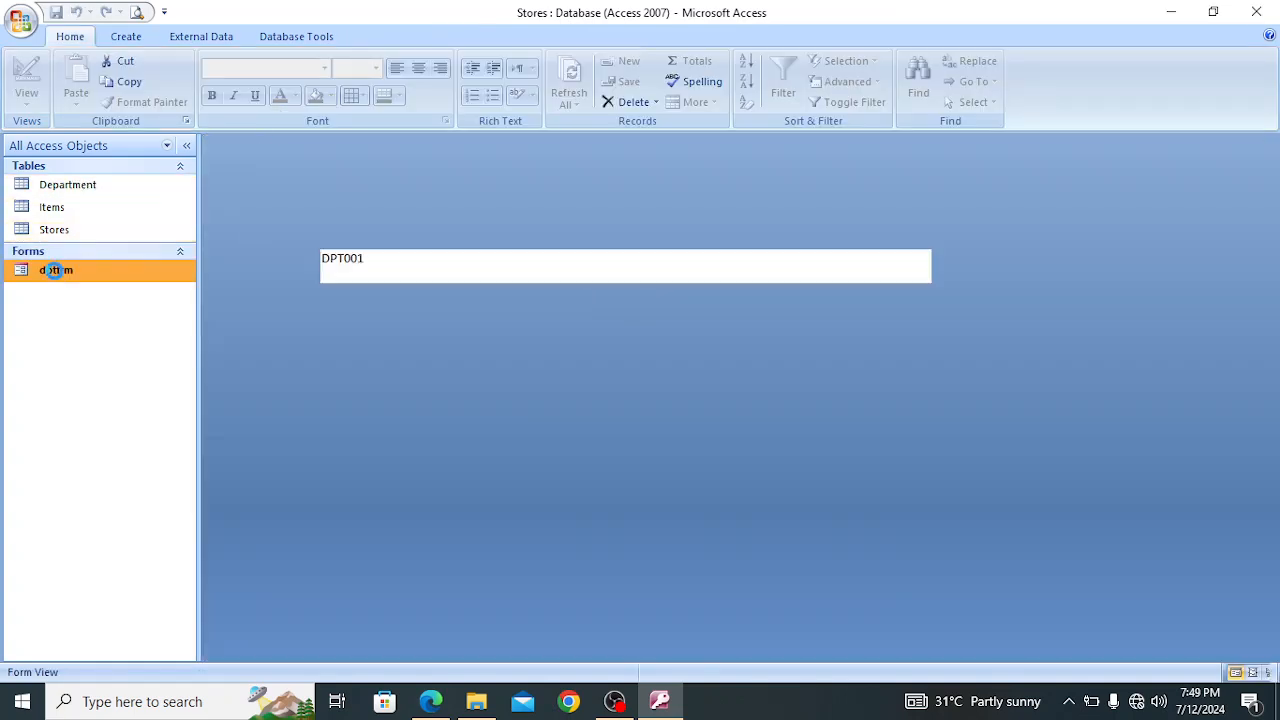
{"action": "left_click", "coordinate": [20, 20]}
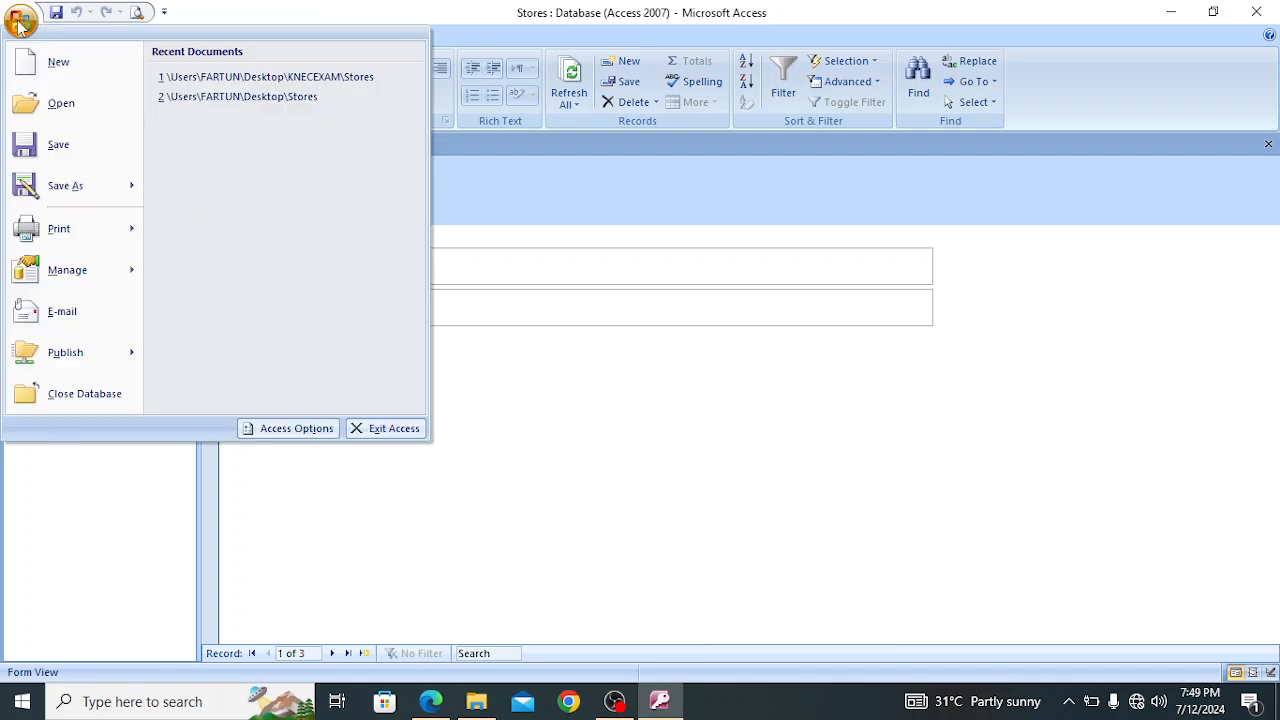
{"action": "mouse_move", "coordinate": [52, 226]}
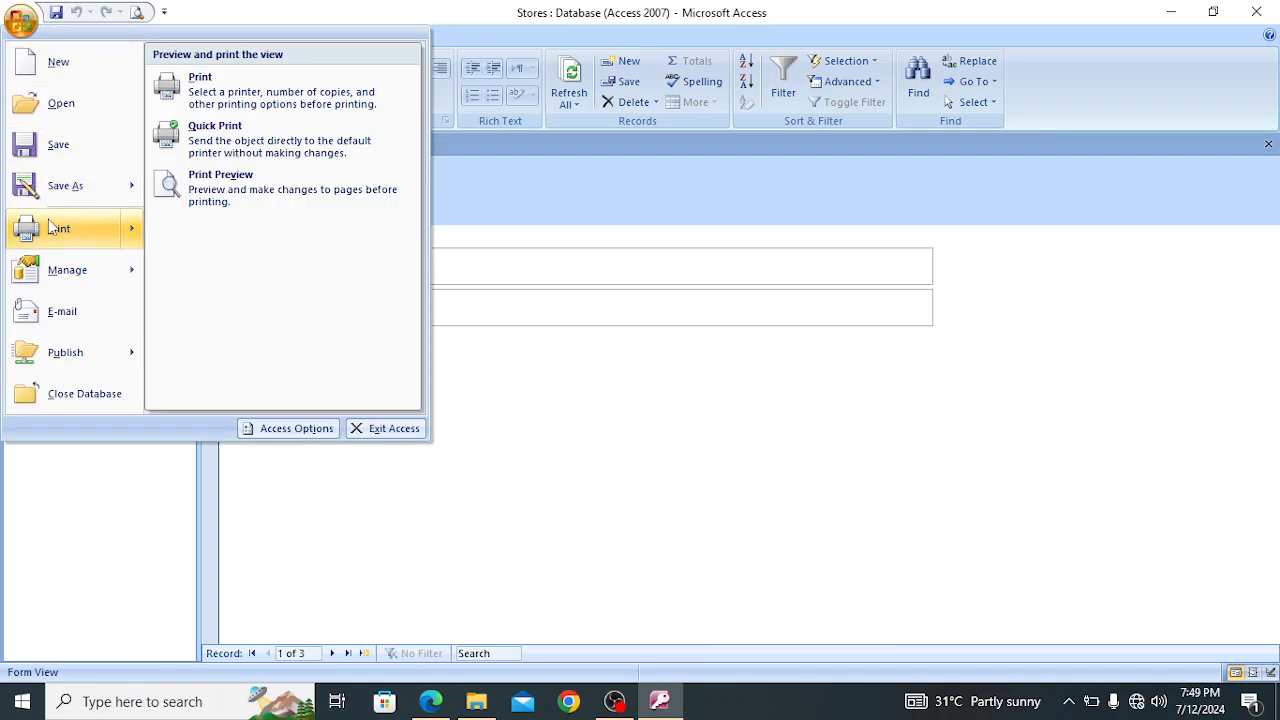
{"action": "left_click", "coordinate": [250, 184]}
{"action": "left_click", "coordinate": [812, 422]}
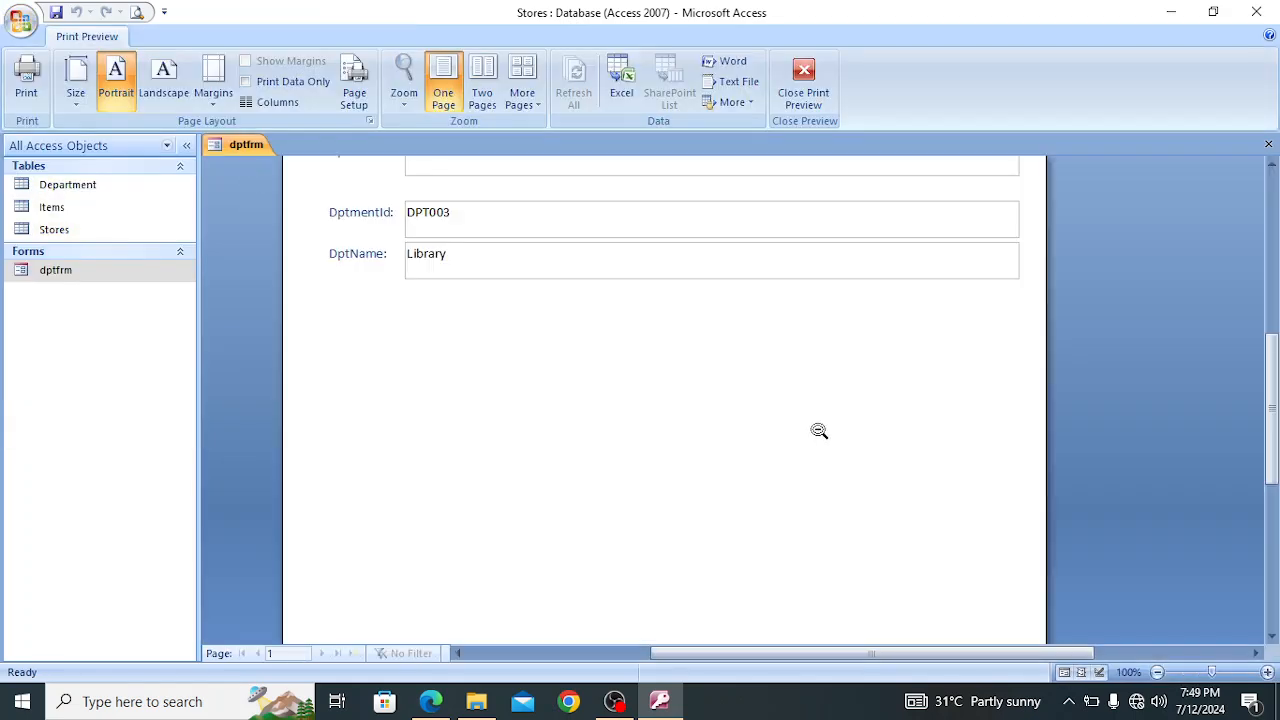
{"action": "scroll", "coordinate": [1274, 171], "scroll_direction": "up", "scroll_amount": 5}
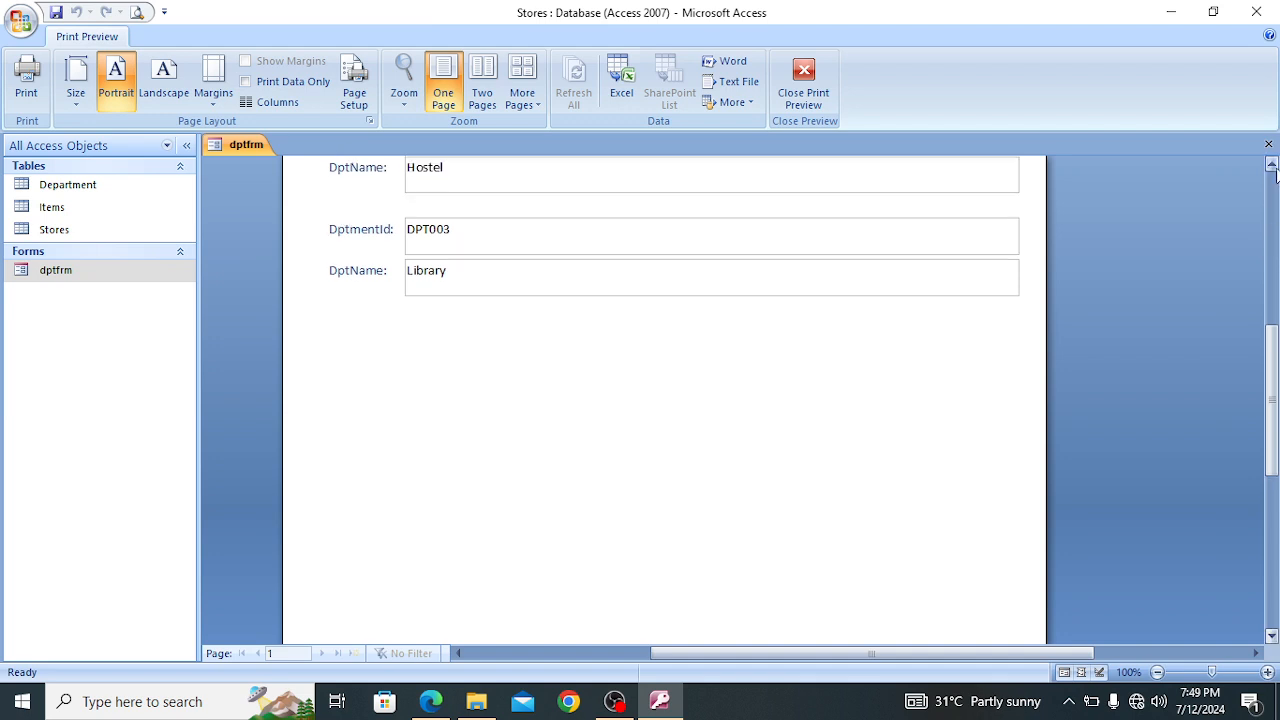
{"action": "left_click", "coordinate": [1274, 168]}
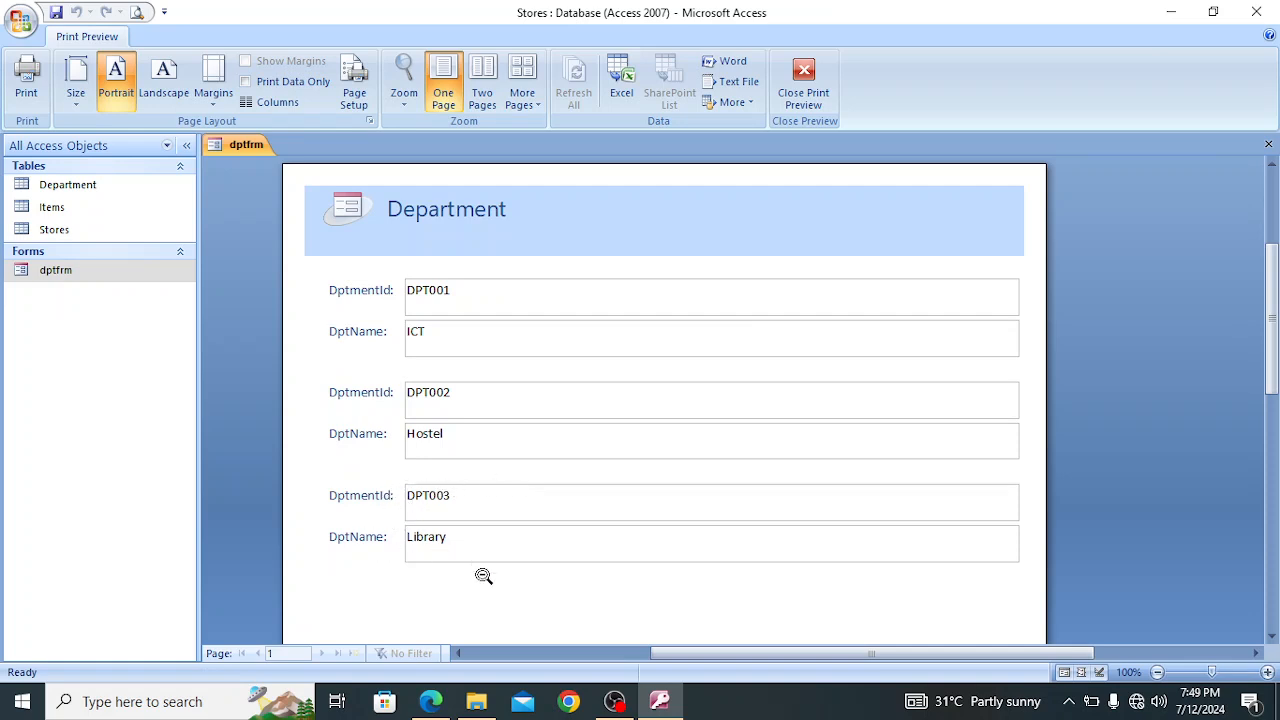
{"action": "left_click", "coordinate": [297, 653]}
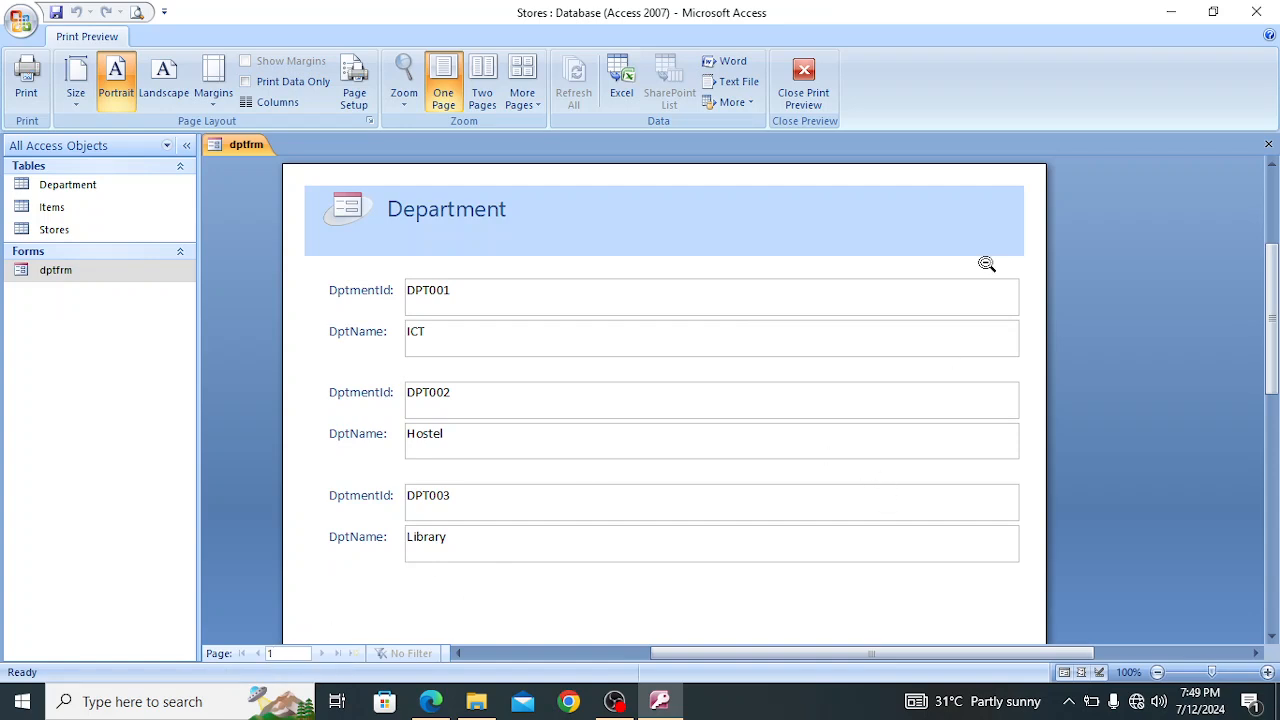
{"action": "left_click", "coordinate": [1268, 144]}
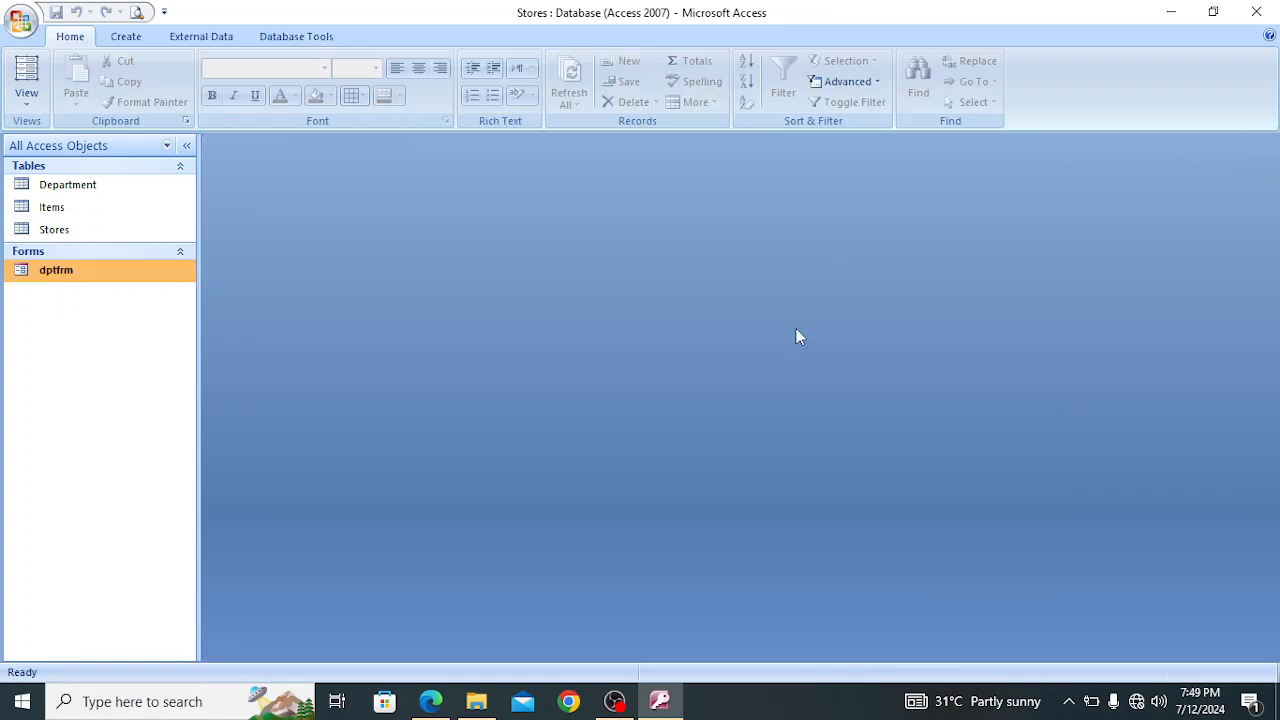
Open the dptfrm form, browse through its department records to the blank new record, and close the form
{"action": "double_click", "coordinate": [146, 278]}
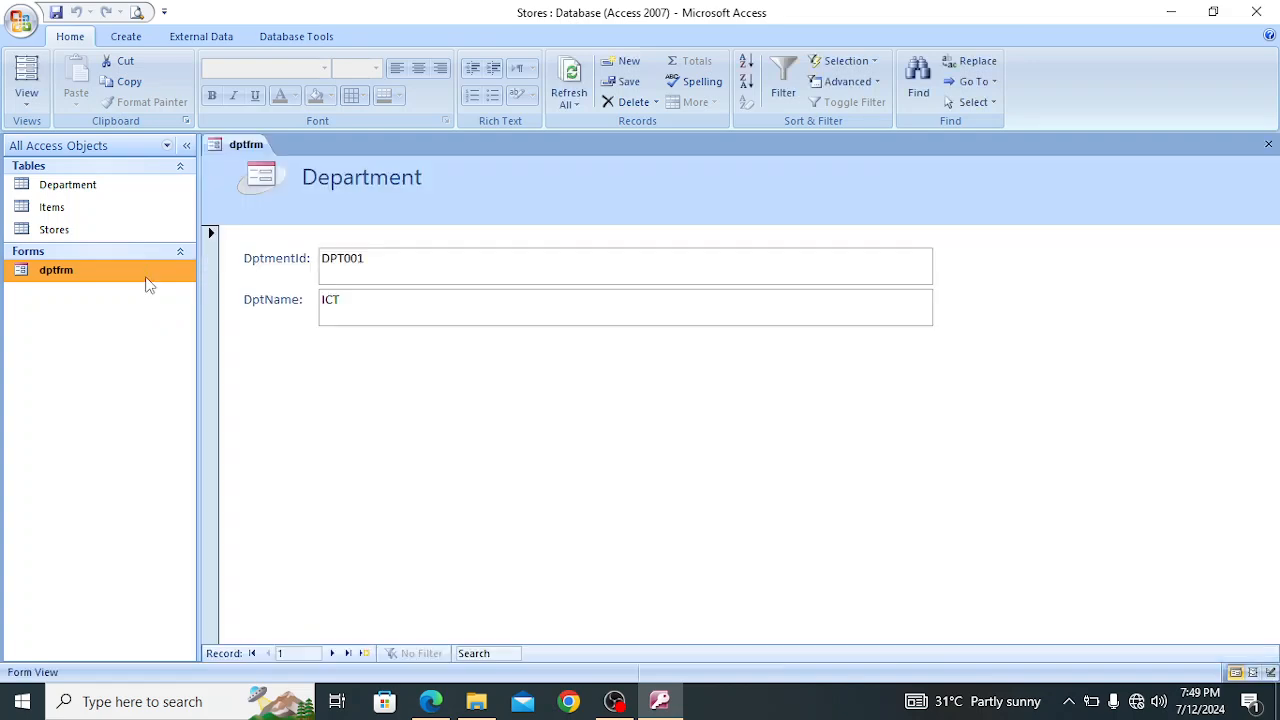
{"action": "left_click", "coordinate": [333, 654]}
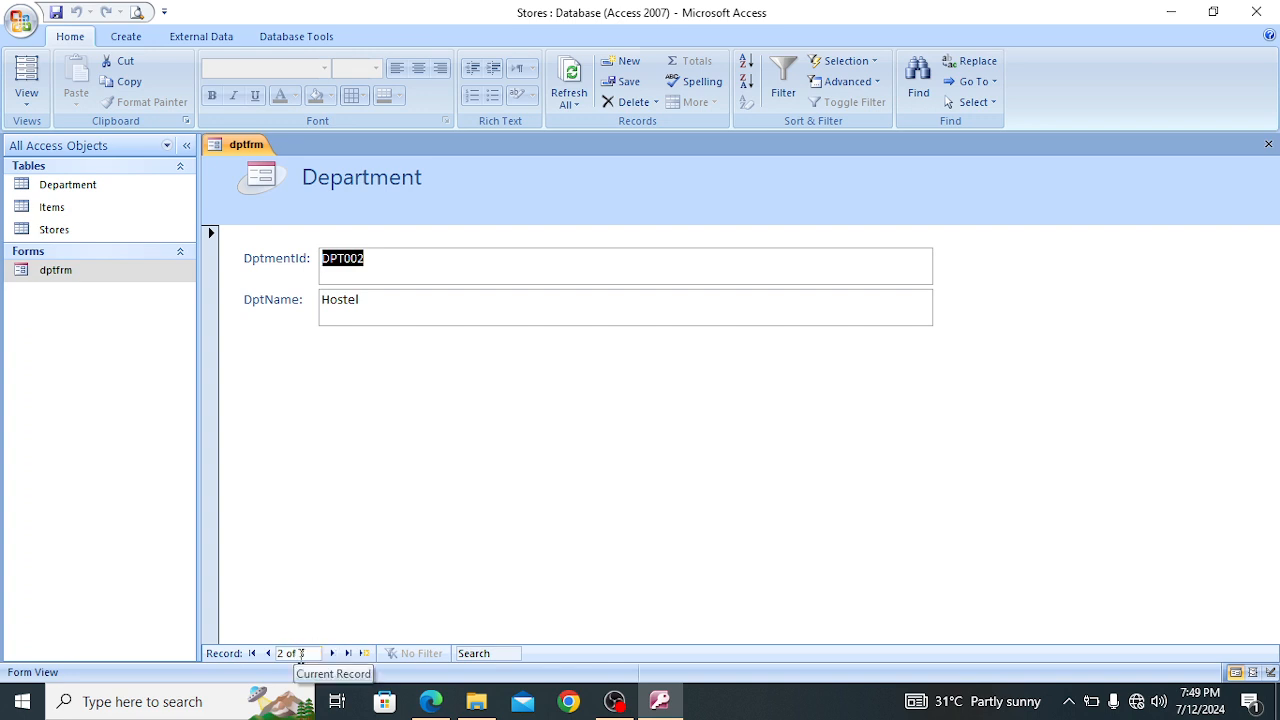
{"action": "left_click", "coordinate": [333, 654]}
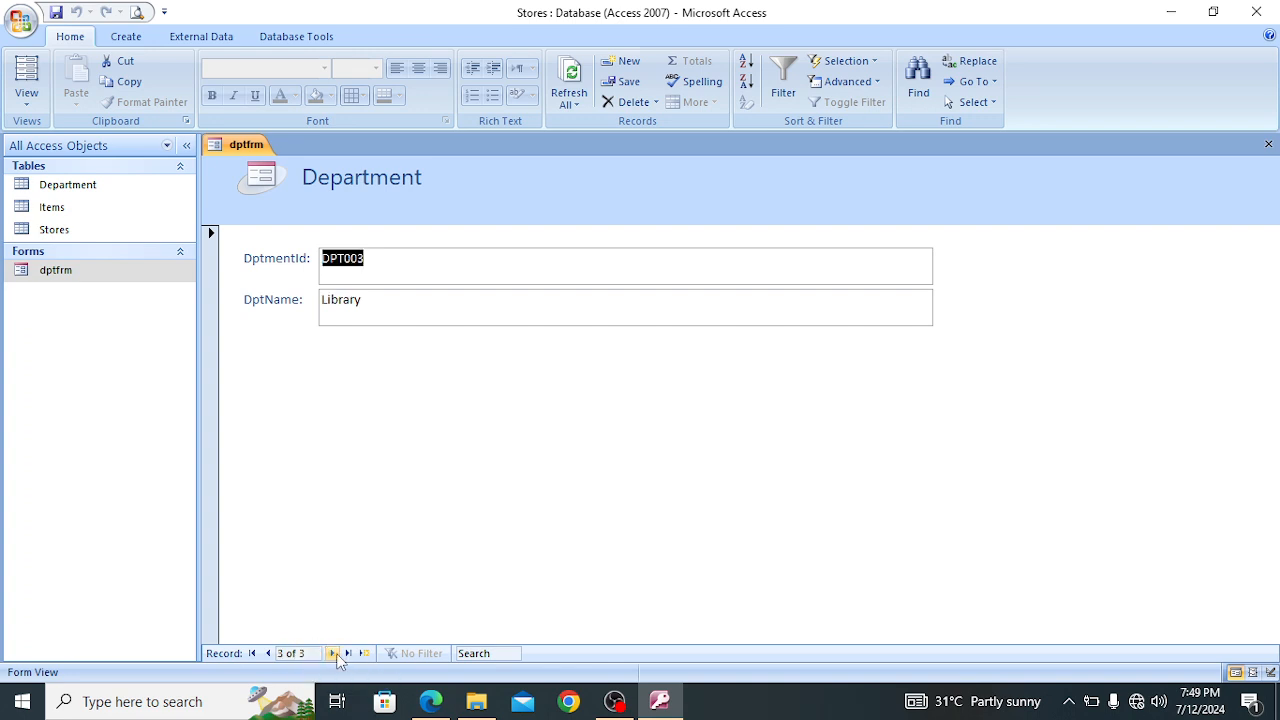
{"action": "left_click", "coordinate": [333, 654]}
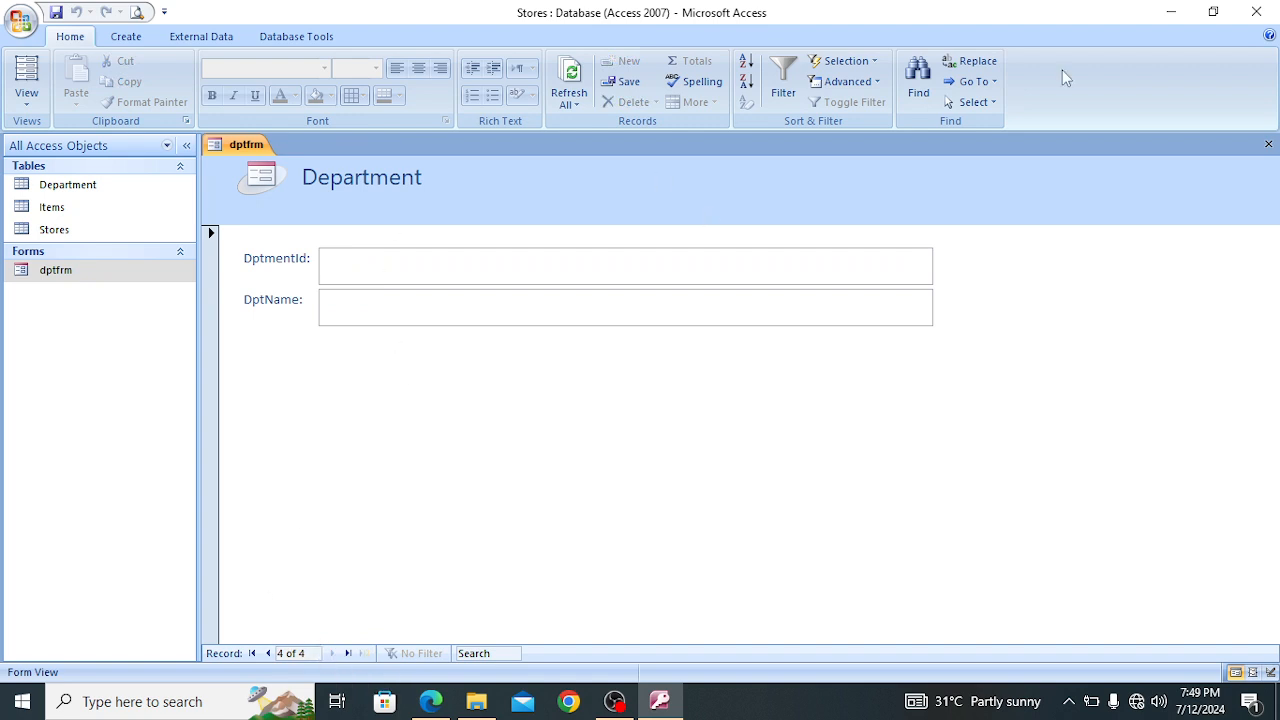
{"action": "left_click", "coordinate": [1268, 145]}
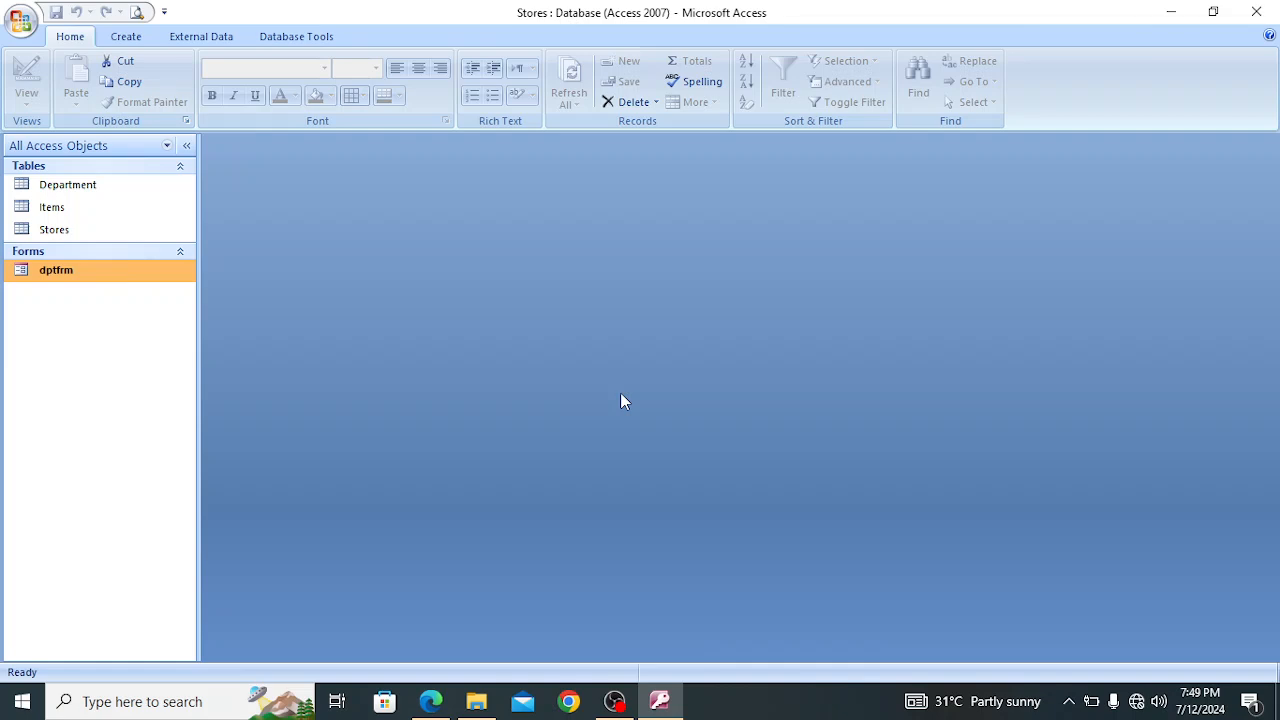
Create a form from the Stores table and save it as storesfrm
{"action": "left_click", "coordinate": [60, 229]}
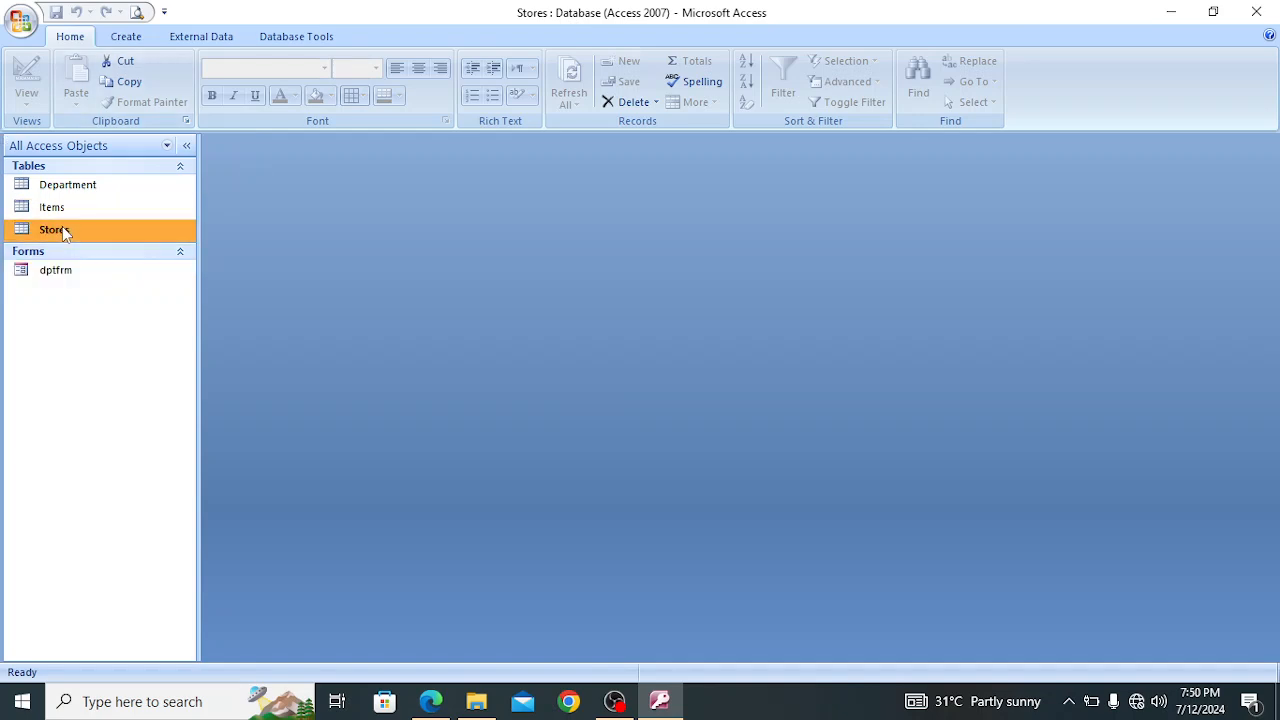
{"action": "left_click", "coordinate": [126, 37]}
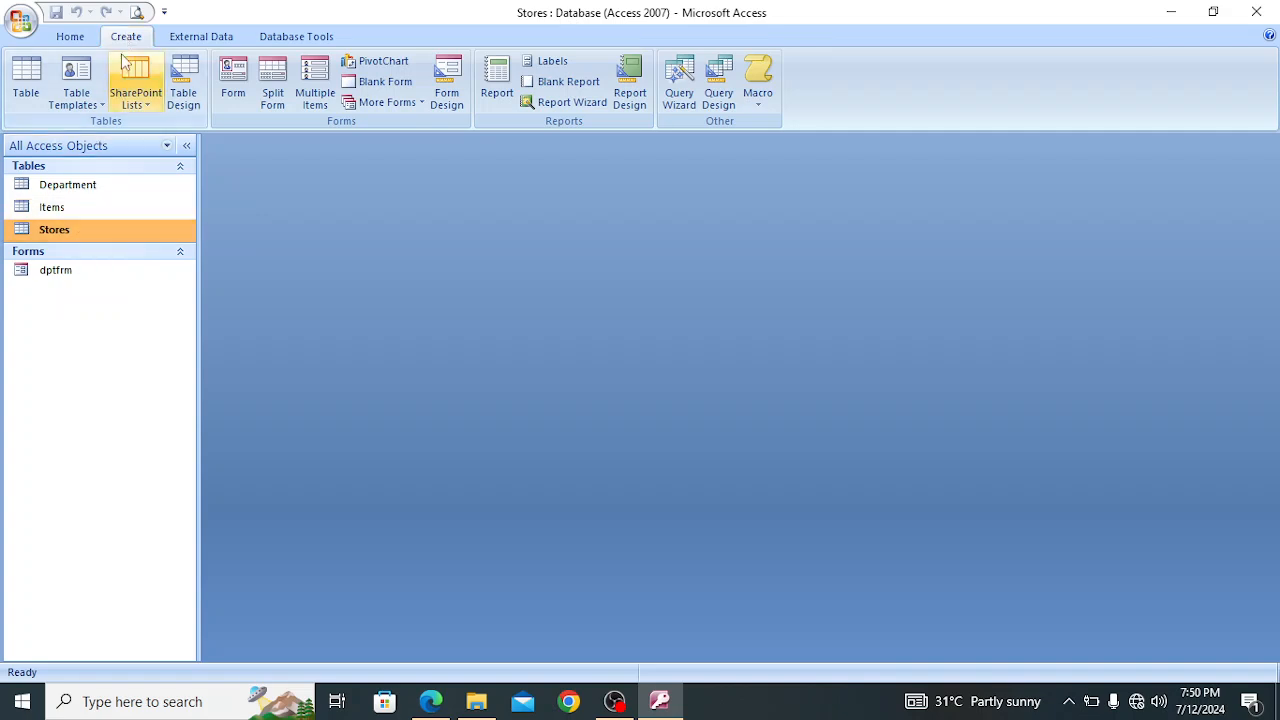
{"action": "left_click", "coordinate": [233, 88]}
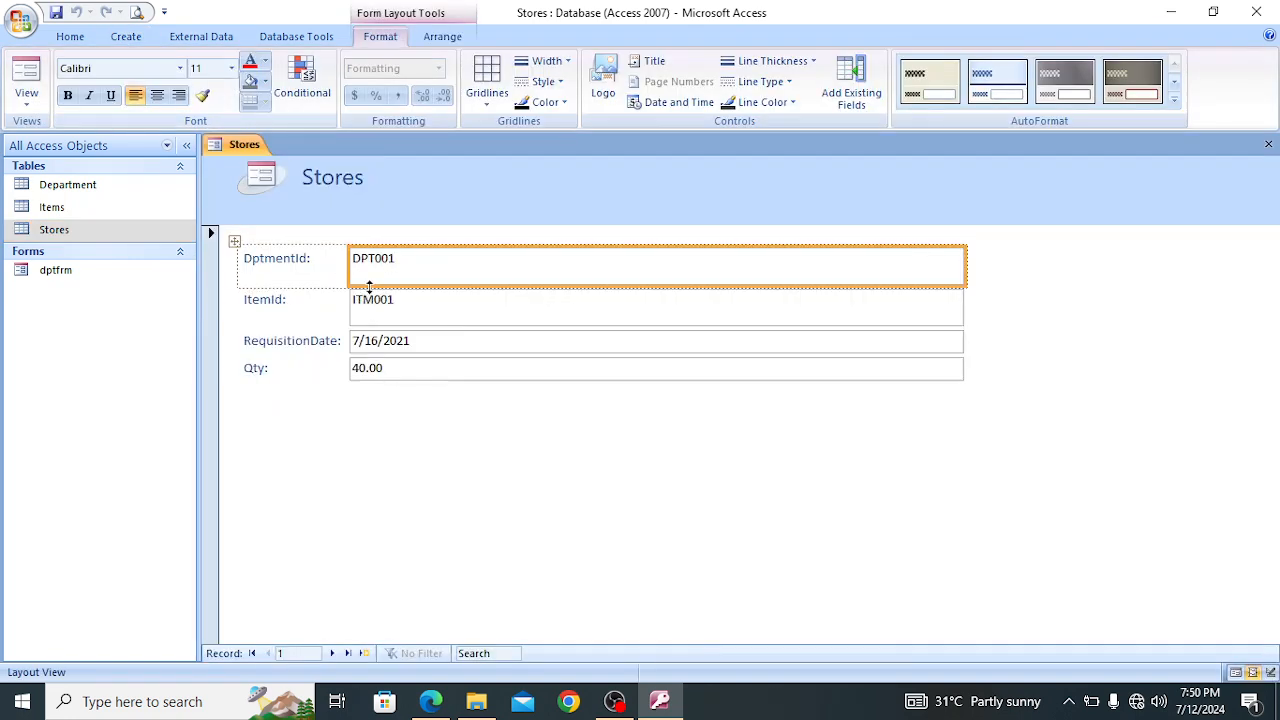
{"action": "left_click", "coordinate": [1268, 144]}
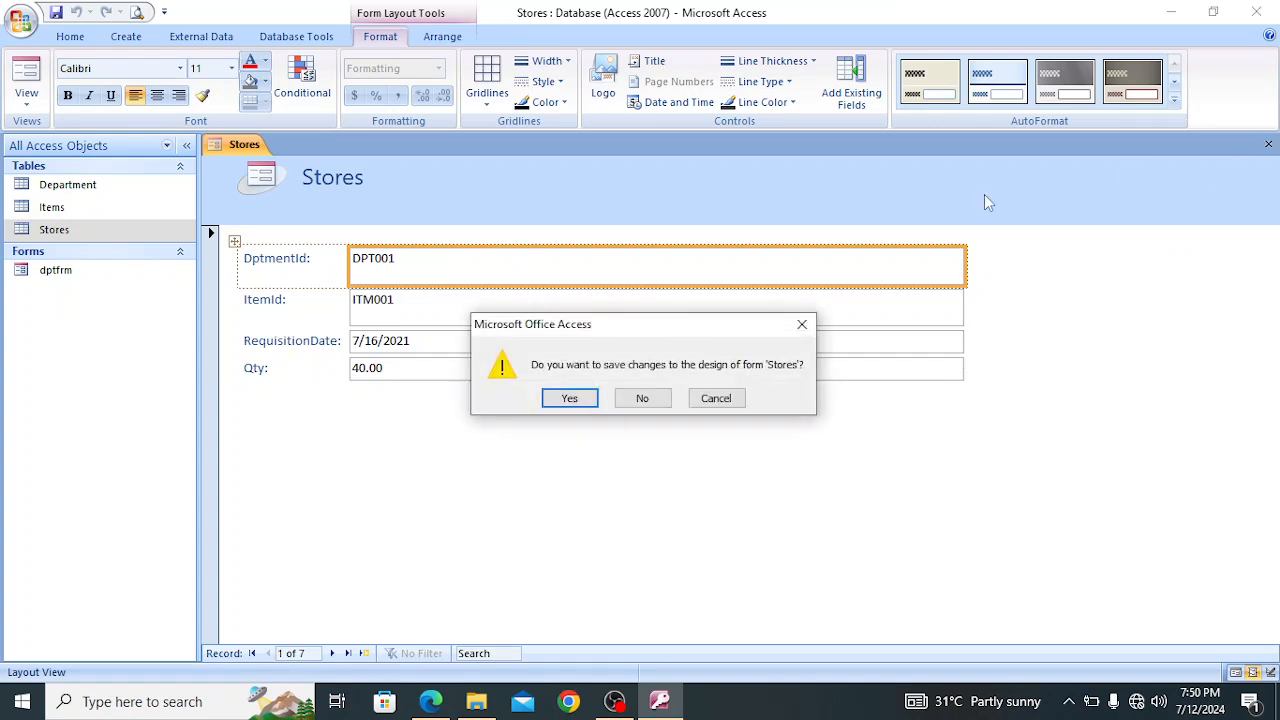
{"action": "left_click", "coordinate": [569, 398]}
{"action": "key", "text": "BackSpace"}
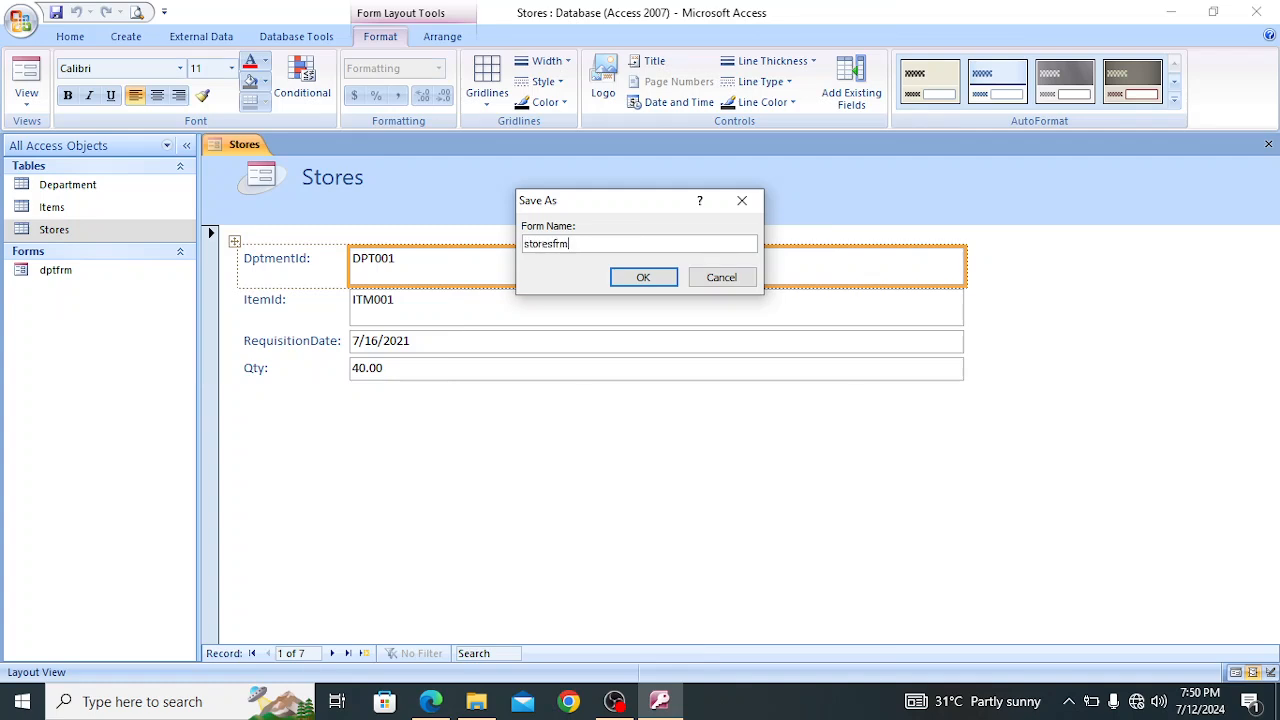
{"action": "left_click", "coordinate": [638, 276]}
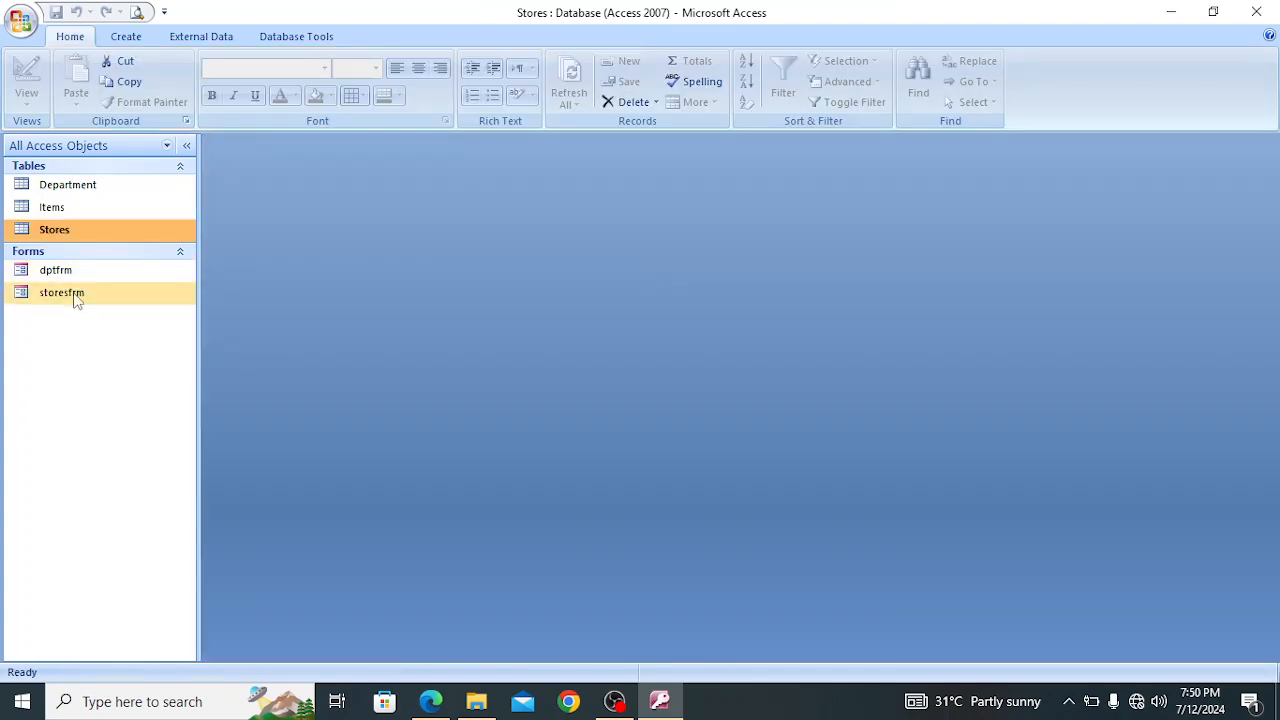
Open the storesfrm form, examine its requisition records in Print Preview, and close both the preview and the form
{"action": "double_click", "coordinate": [76, 296]}
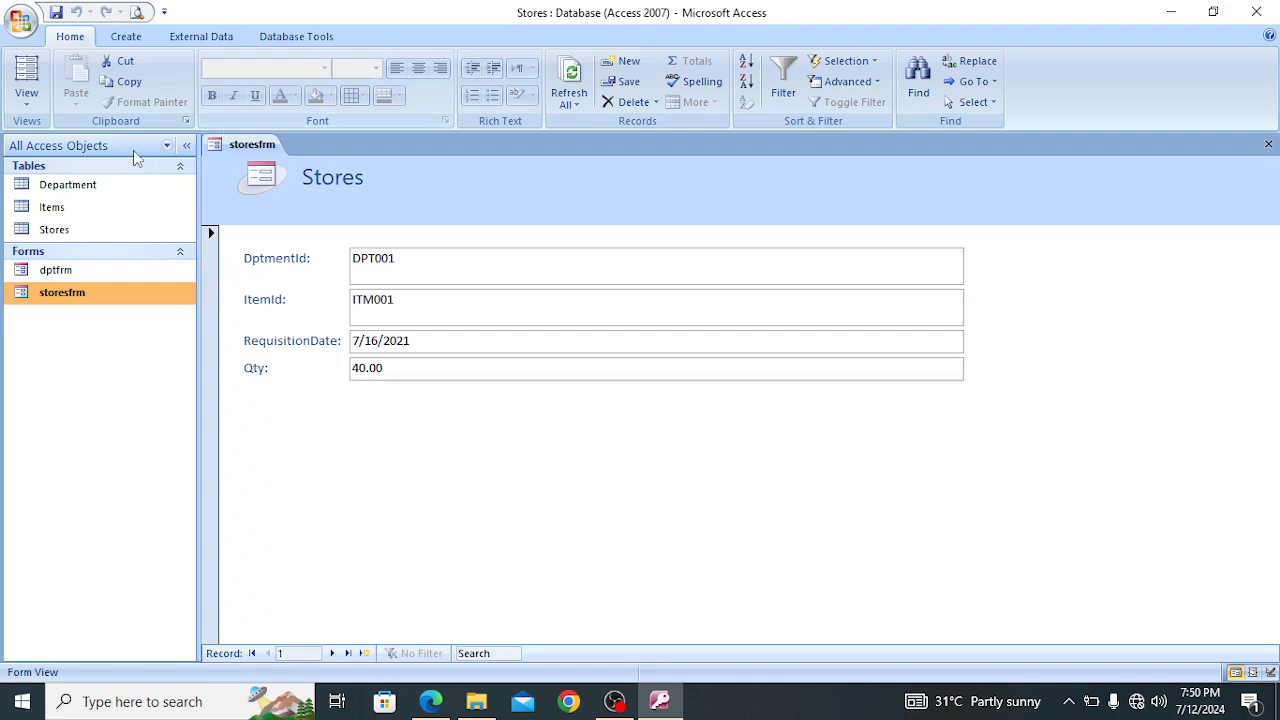
{"action": "left_click", "coordinate": [18, 22]}
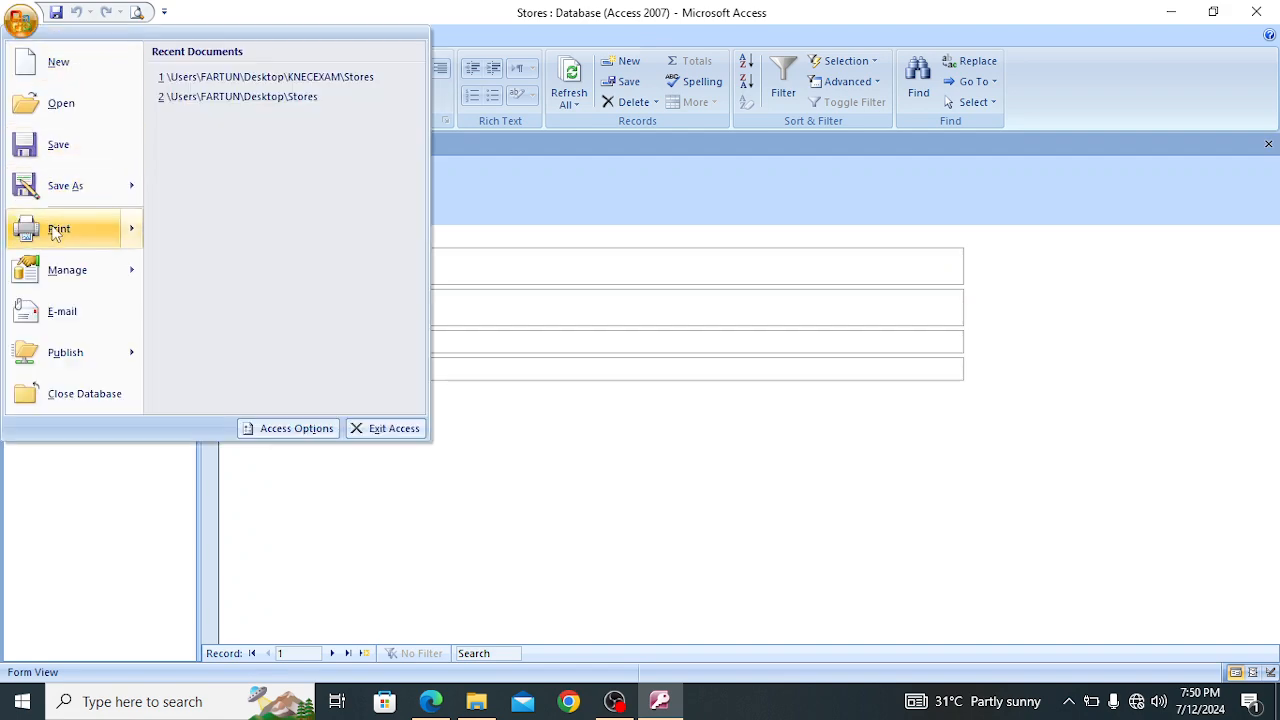
{"action": "mouse_move", "coordinate": [60, 229]}
{"action": "left_click", "coordinate": [311, 190]}
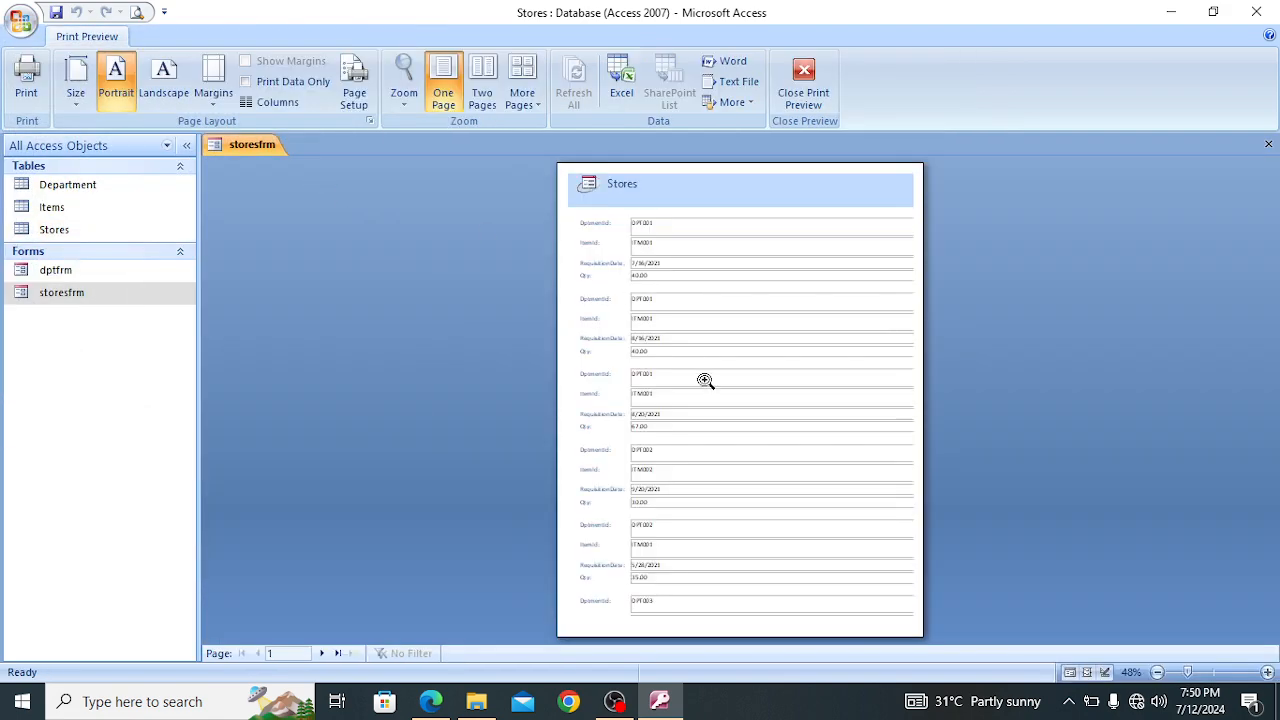
{"action": "left_click", "coordinate": [704, 379]}
{"action": "left_click", "coordinate": [1274, 188]}
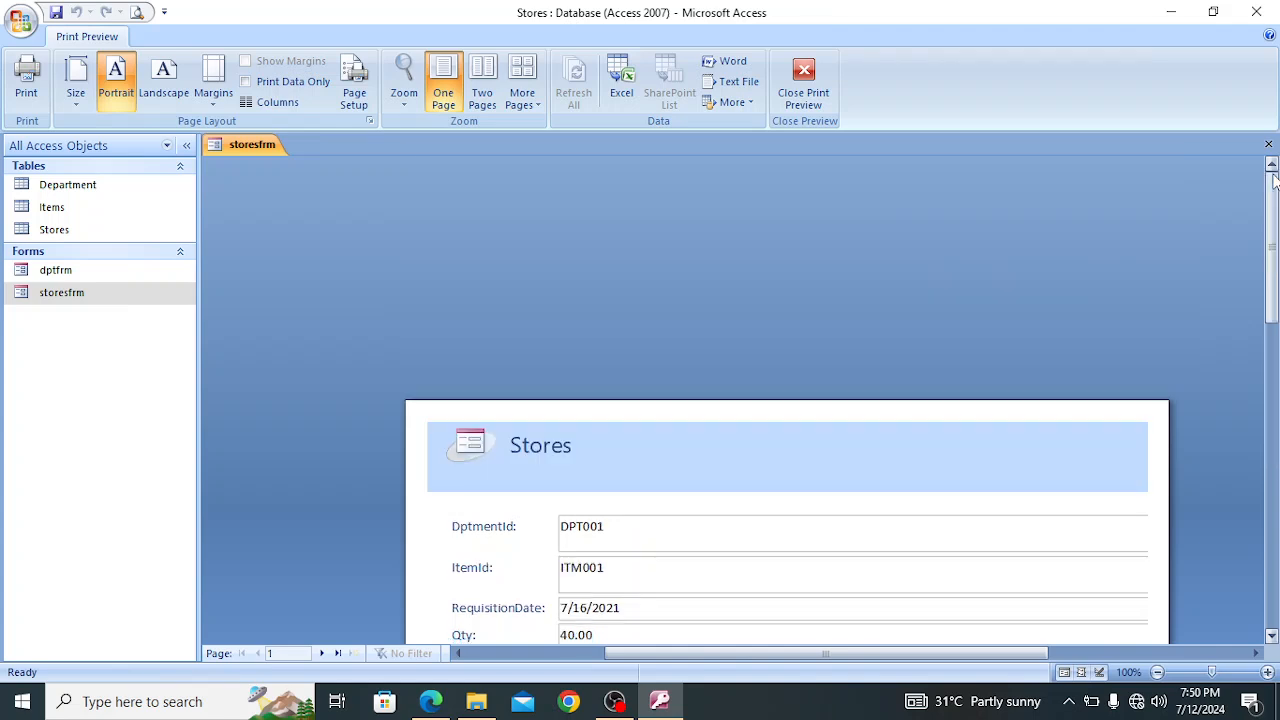
{"action": "left_click", "coordinate": [1272, 636]}
{"action": "left_click_drag", "start_coordinate": [1272, 636], "coordinate": [1272, 636]}
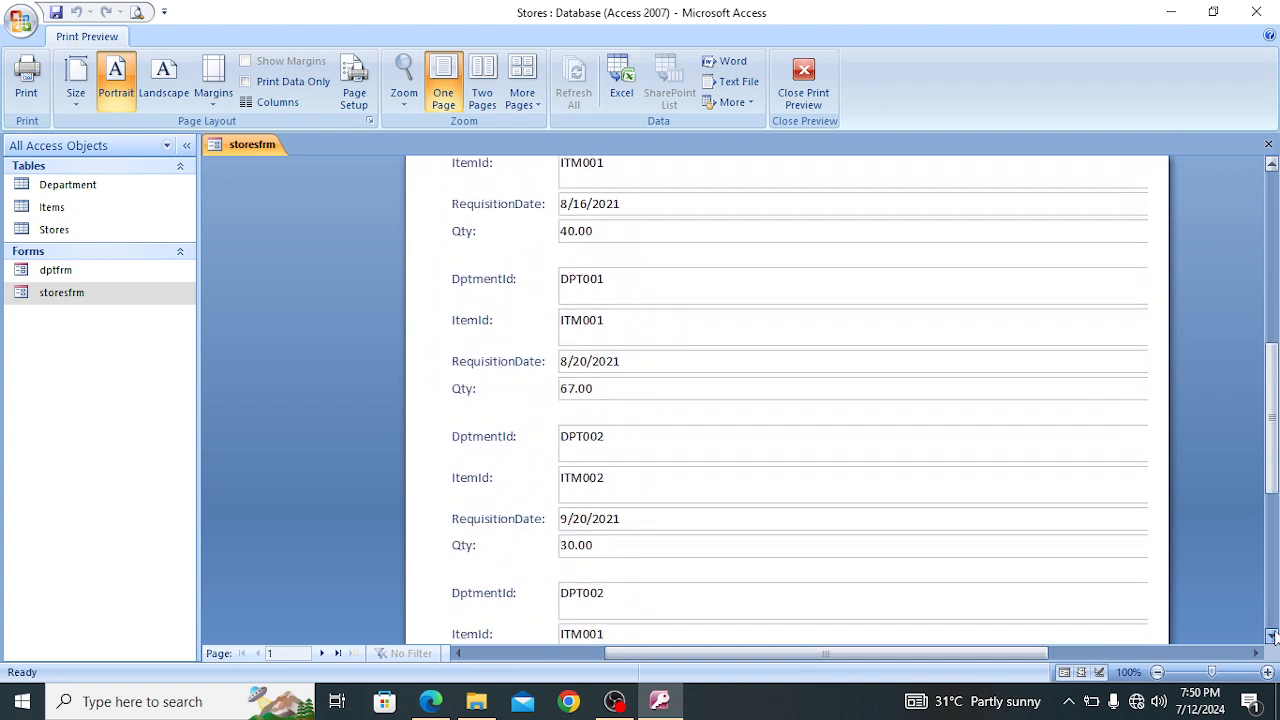
{"action": "left_click", "coordinate": [458, 653]}
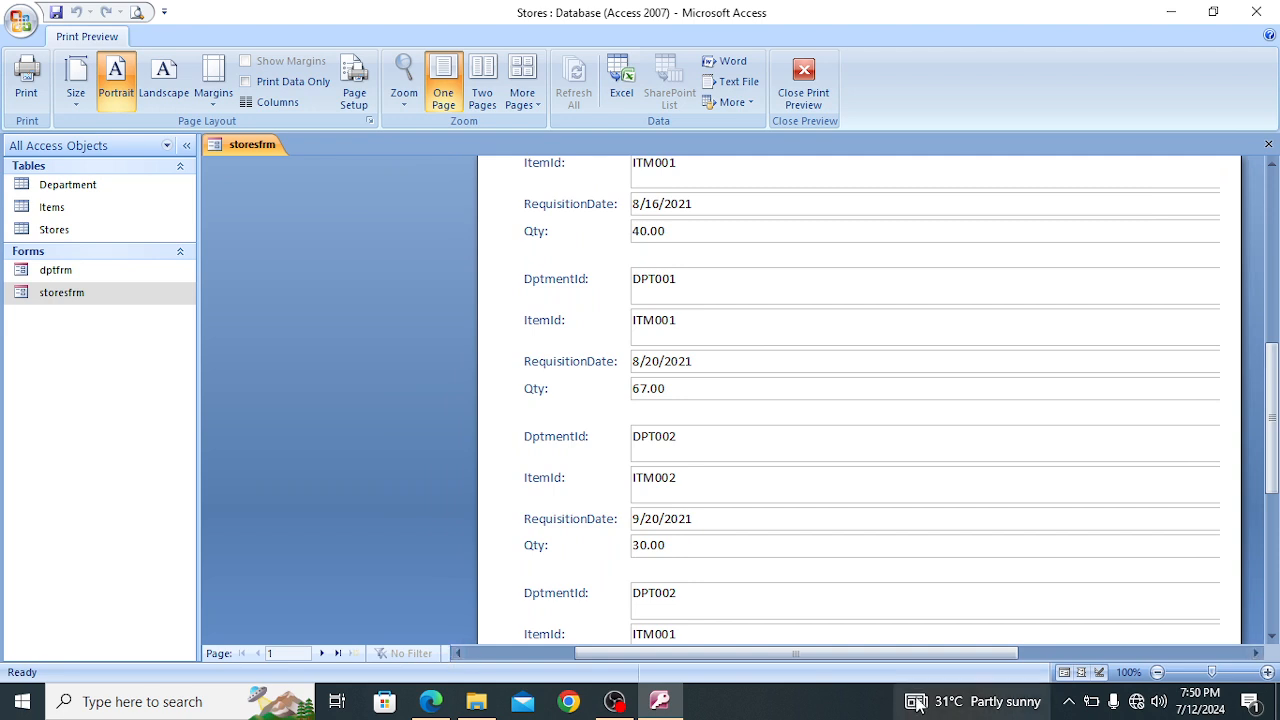
{"action": "left_click", "coordinate": [1256, 653]}
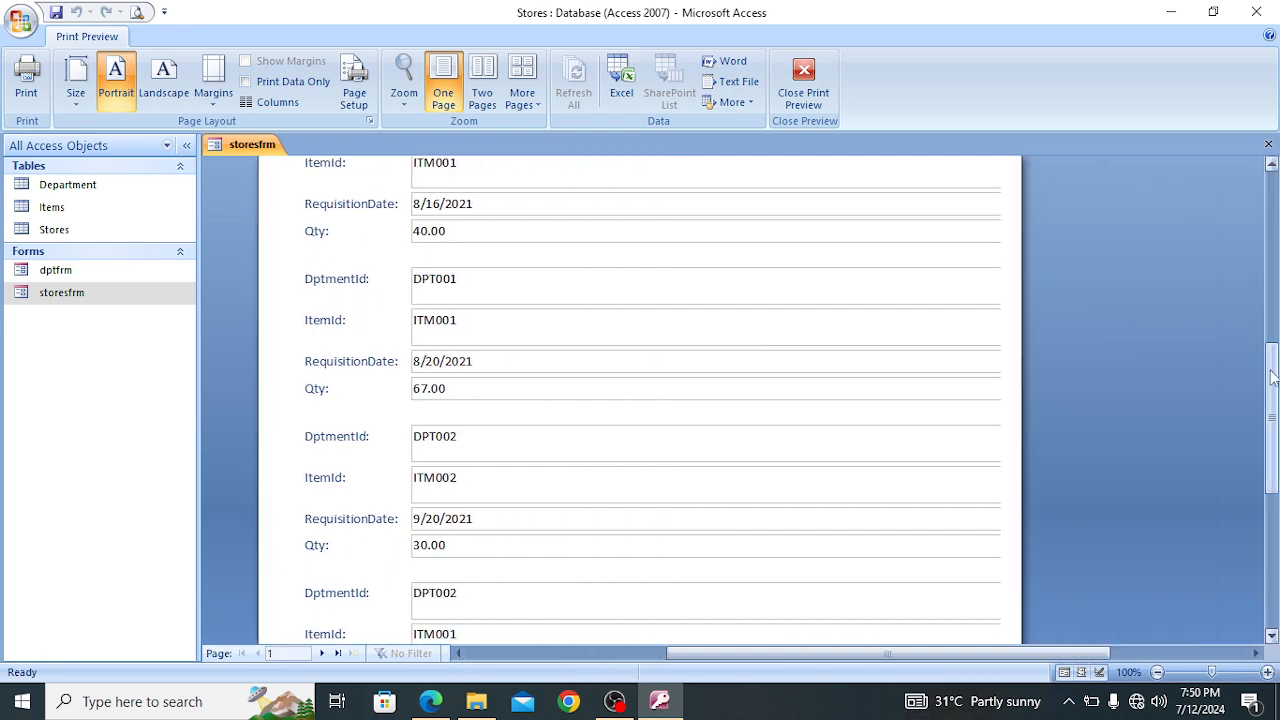
{"action": "left_click", "coordinate": [1272, 166]}
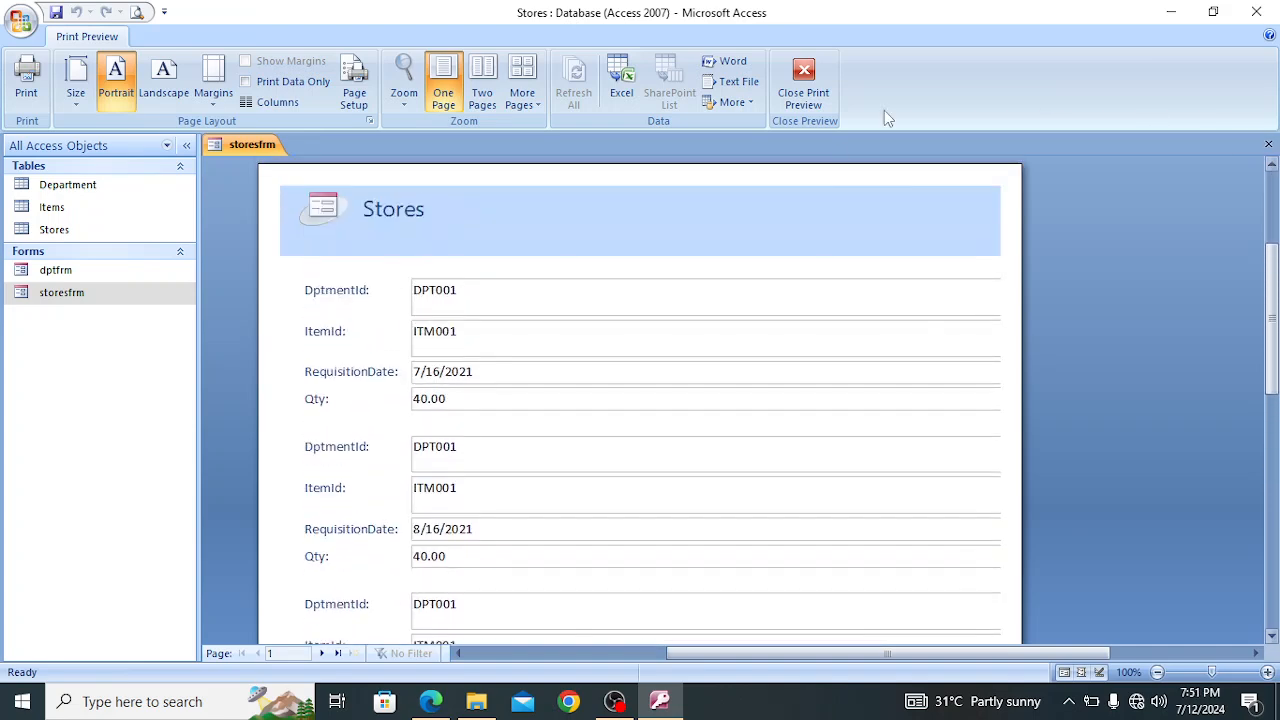
{"action": "left_click", "coordinate": [807, 100]}
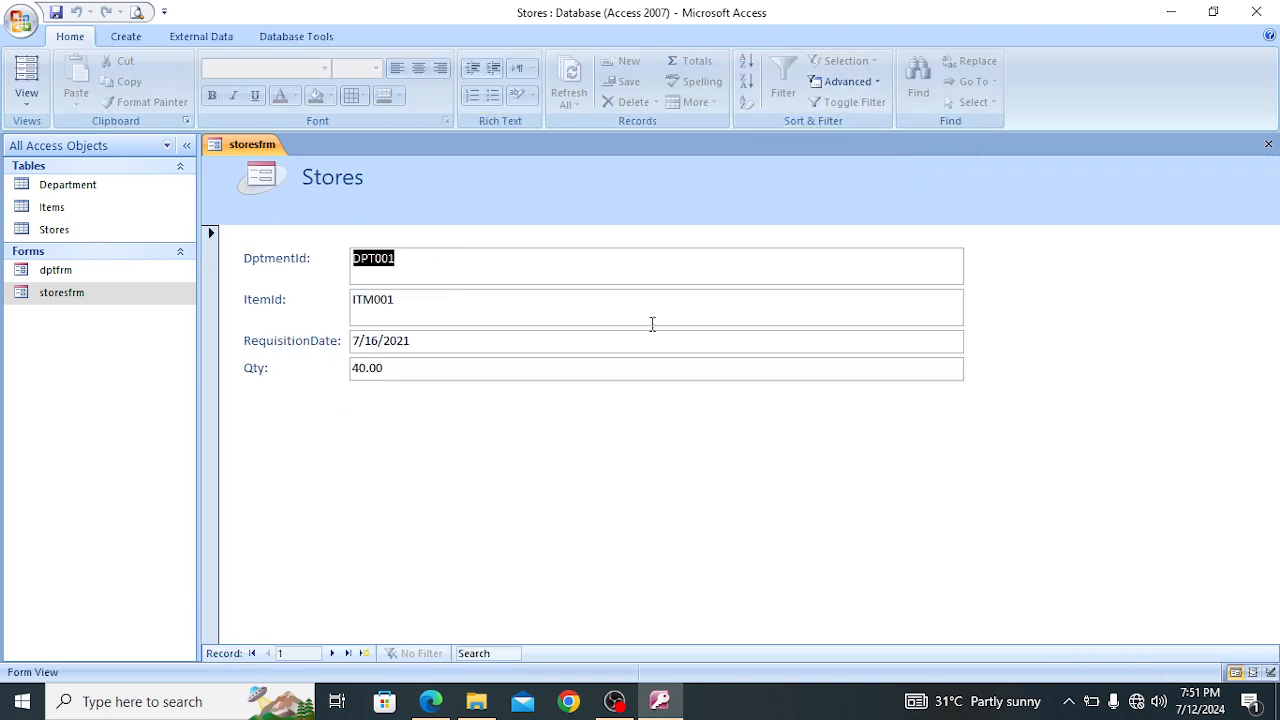
{"action": "left_click", "coordinate": [1268, 144]}
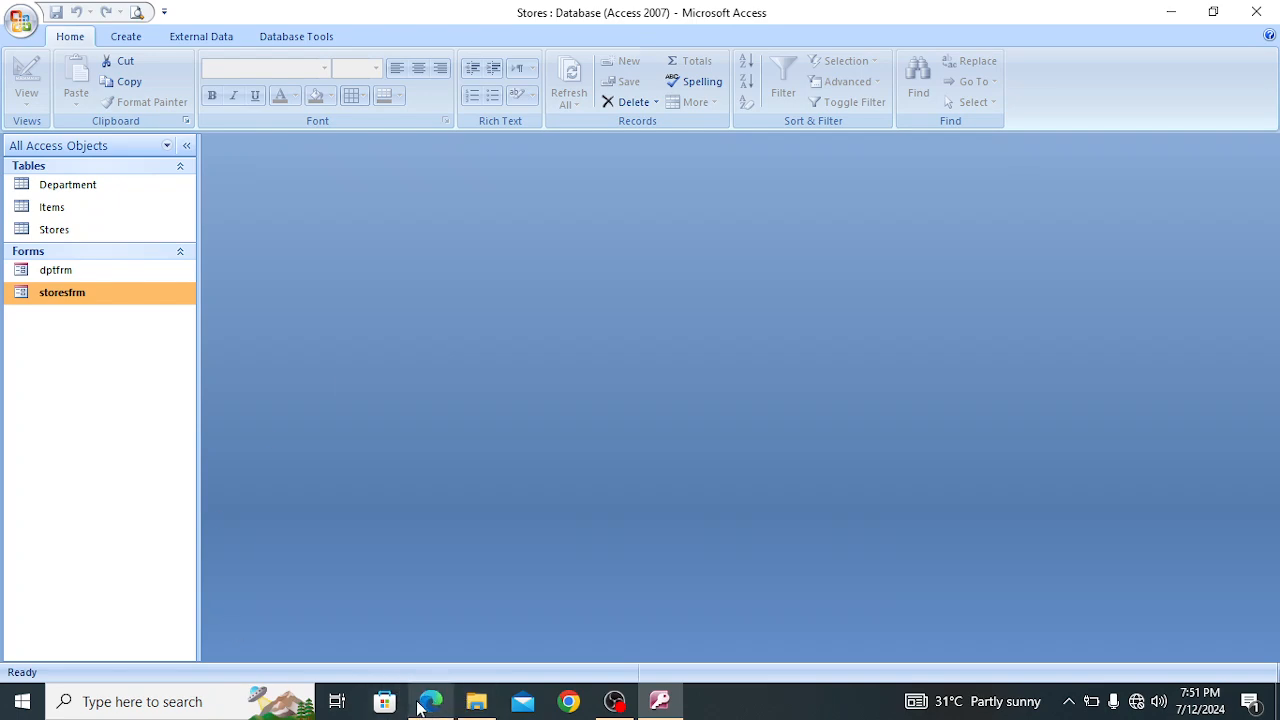
Switch to the exam PDF in Edge, read the instructions for the costitem query, and return to Access
{"action": "mouse_move", "coordinate": [428, 706]}
{"action": "left_click", "coordinate": [440, 646]}
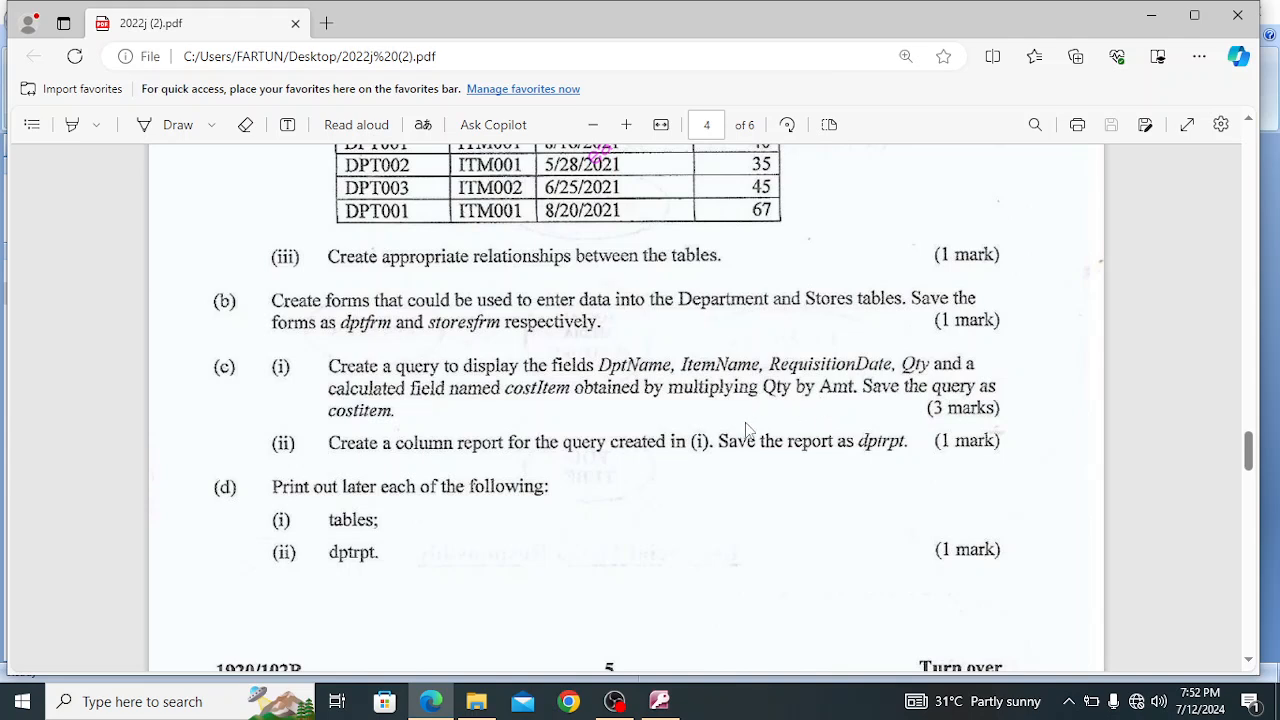
{"action": "left_click", "coordinate": [659, 703]}
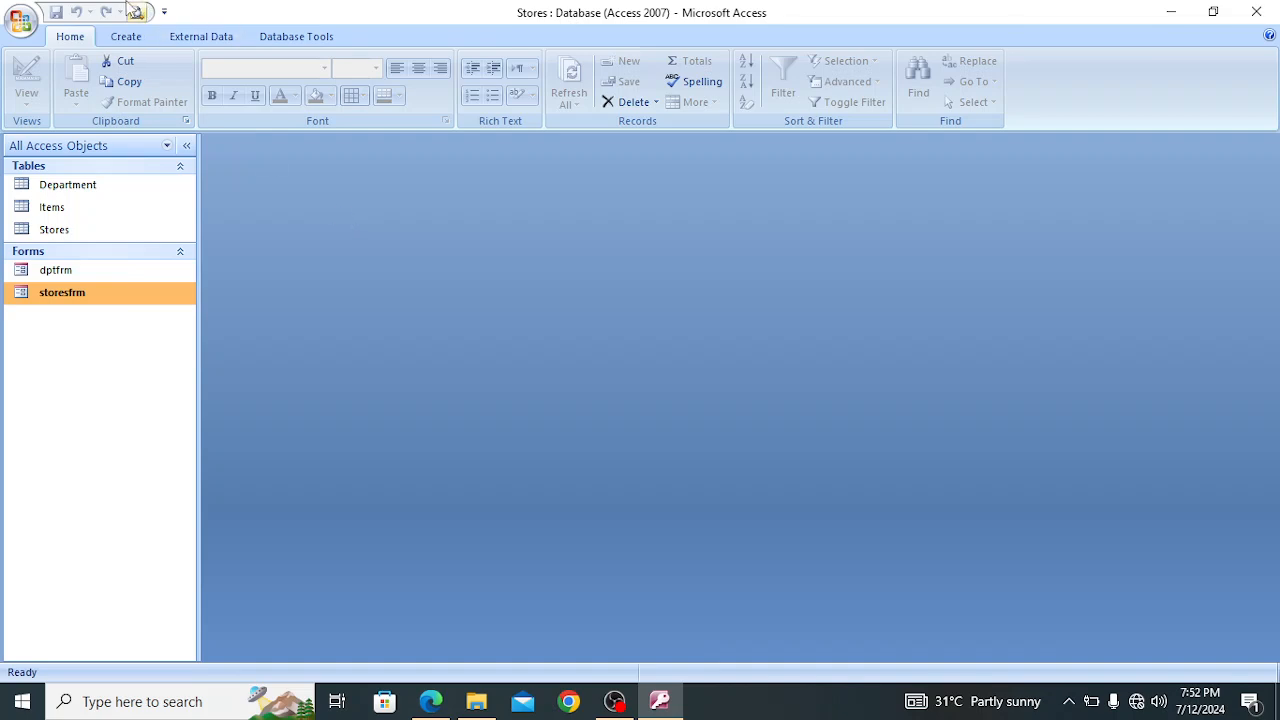
Start a query with the Simple Query Wizard and add DptName from the Department table, checking the required fields in the exam PDF in Edge
{"action": "left_click", "coordinate": [126, 37]}
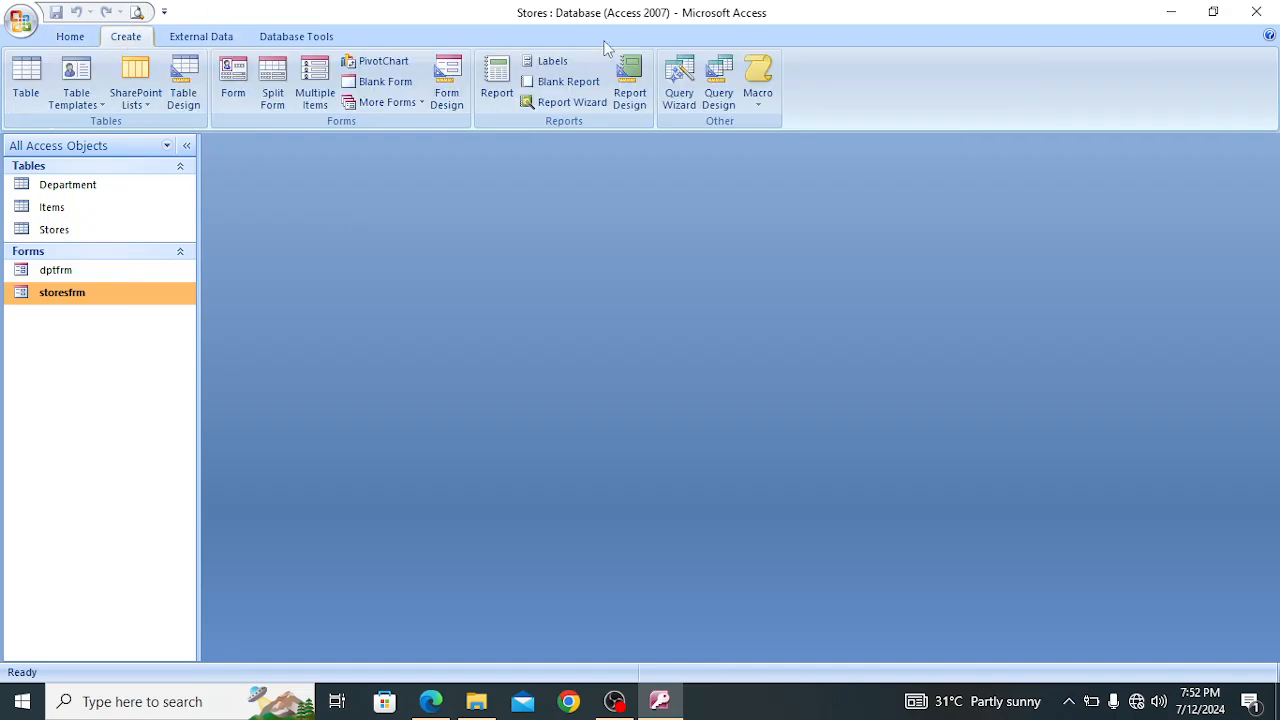
{"action": "left_click", "coordinate": [678, 86]}
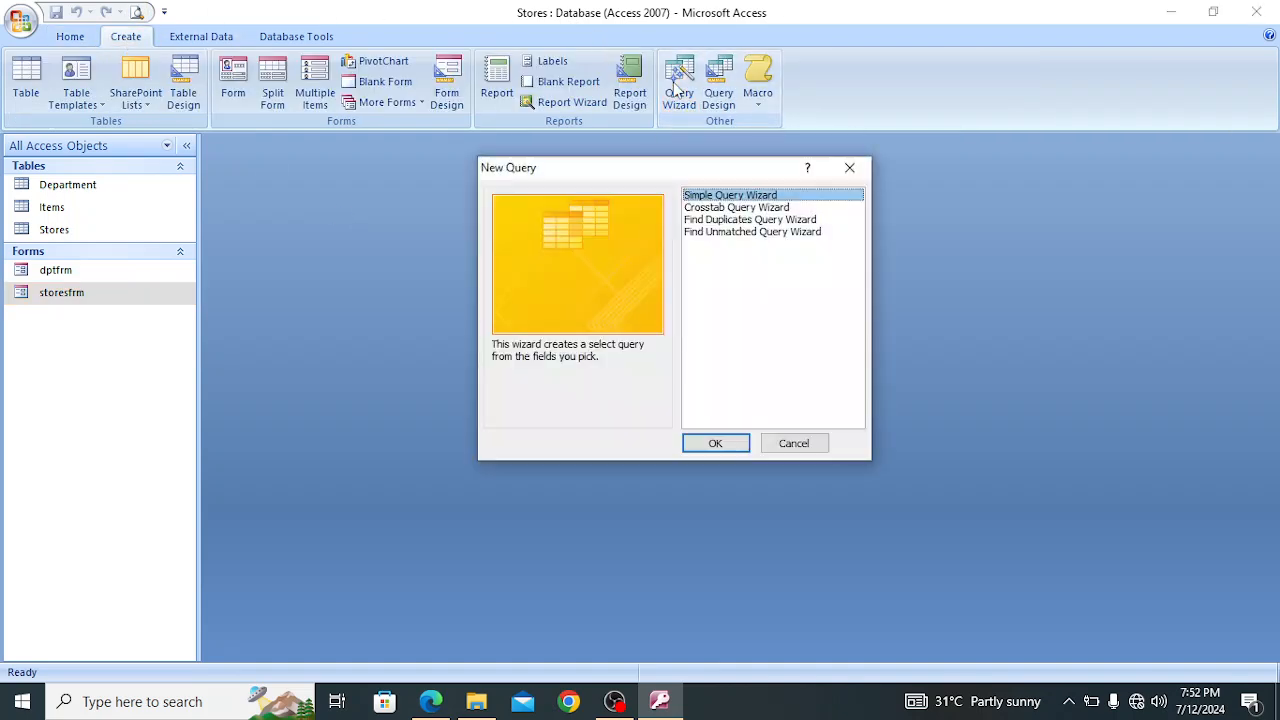
{"action": "left_click", "coordinate": [716, 443]}
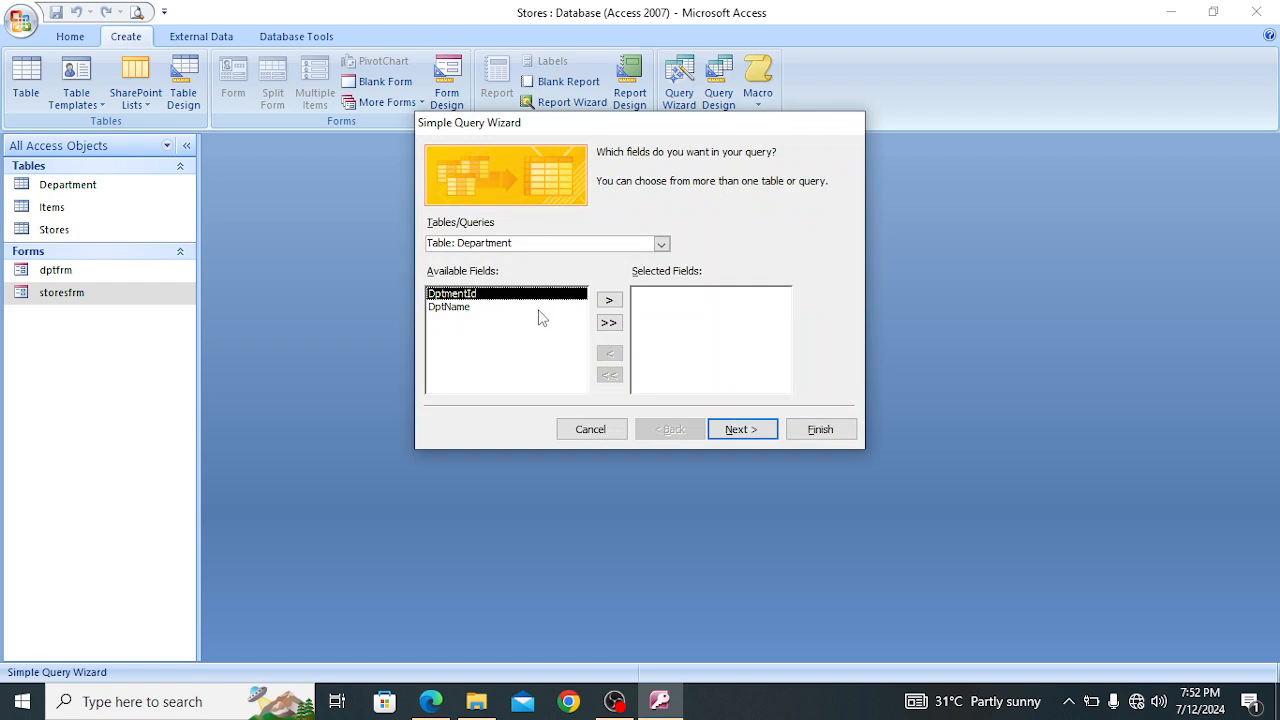
{"action": "left_click", "coordinate": [430, 701]}
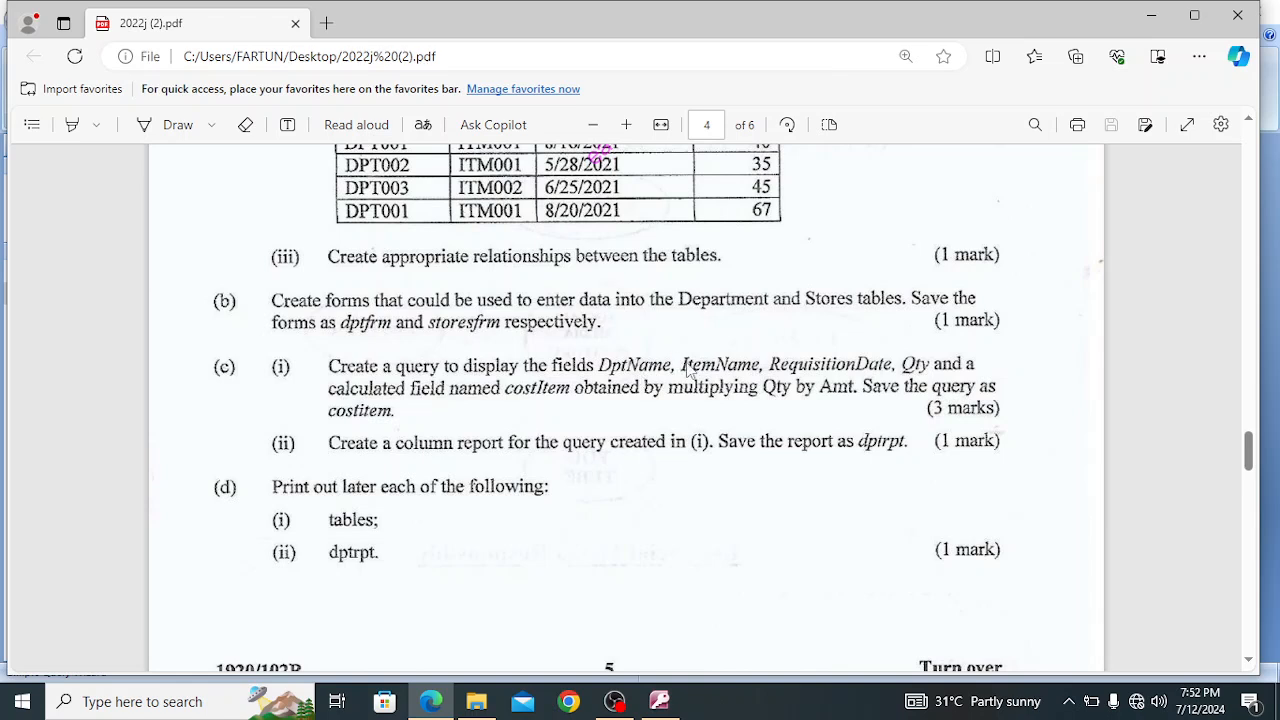
{"action": "left_click", "coordinate": [659, 701]}
{"action": "left_click", "coordinate": [457, 308]}
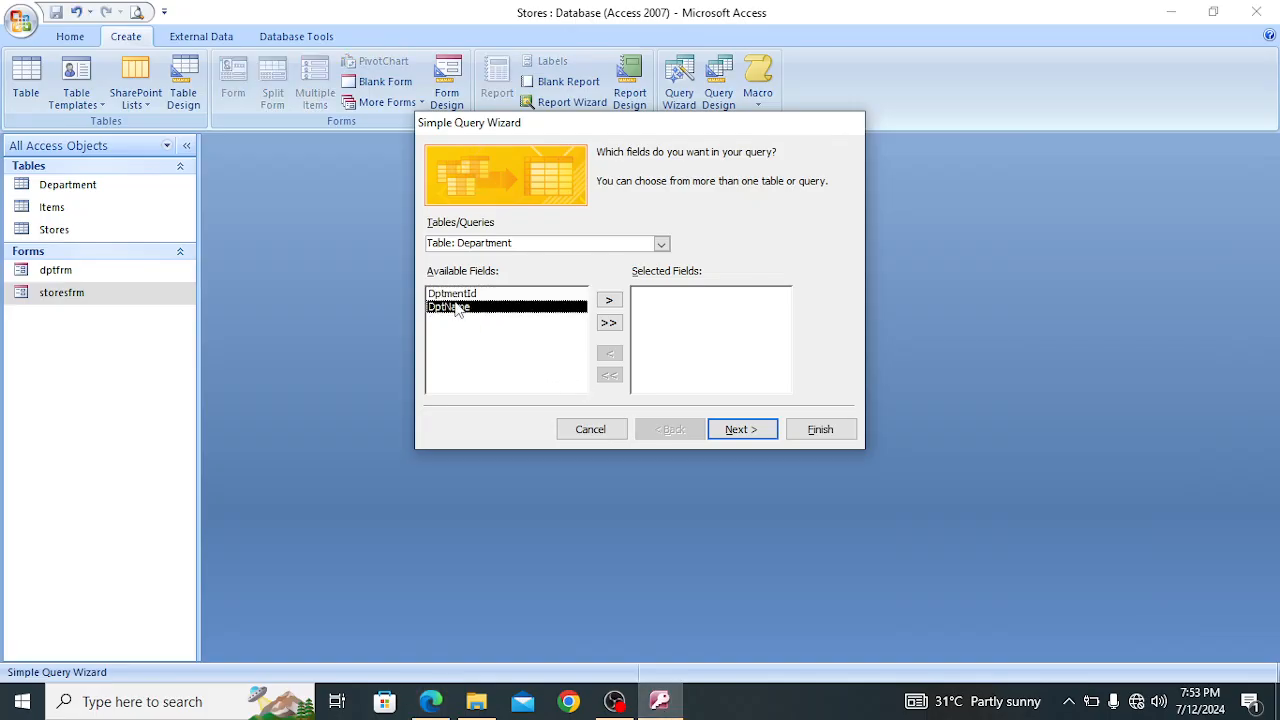
{"action": "left_click", "coordinate": [609, 300]}
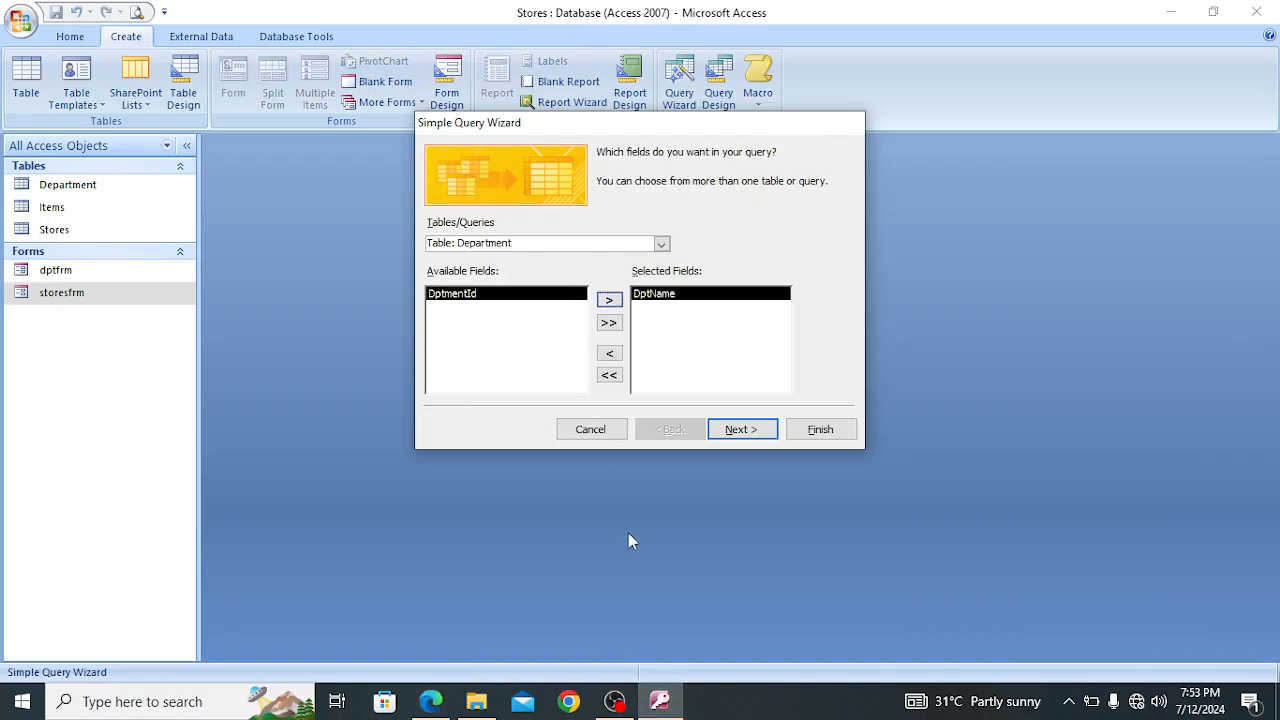
Add ItemName from the Items table to the query's fields, consulting the field list in the exam PDF in Edge and returning to Access
{"action": "left_click", "coordinate": [431, 701]}
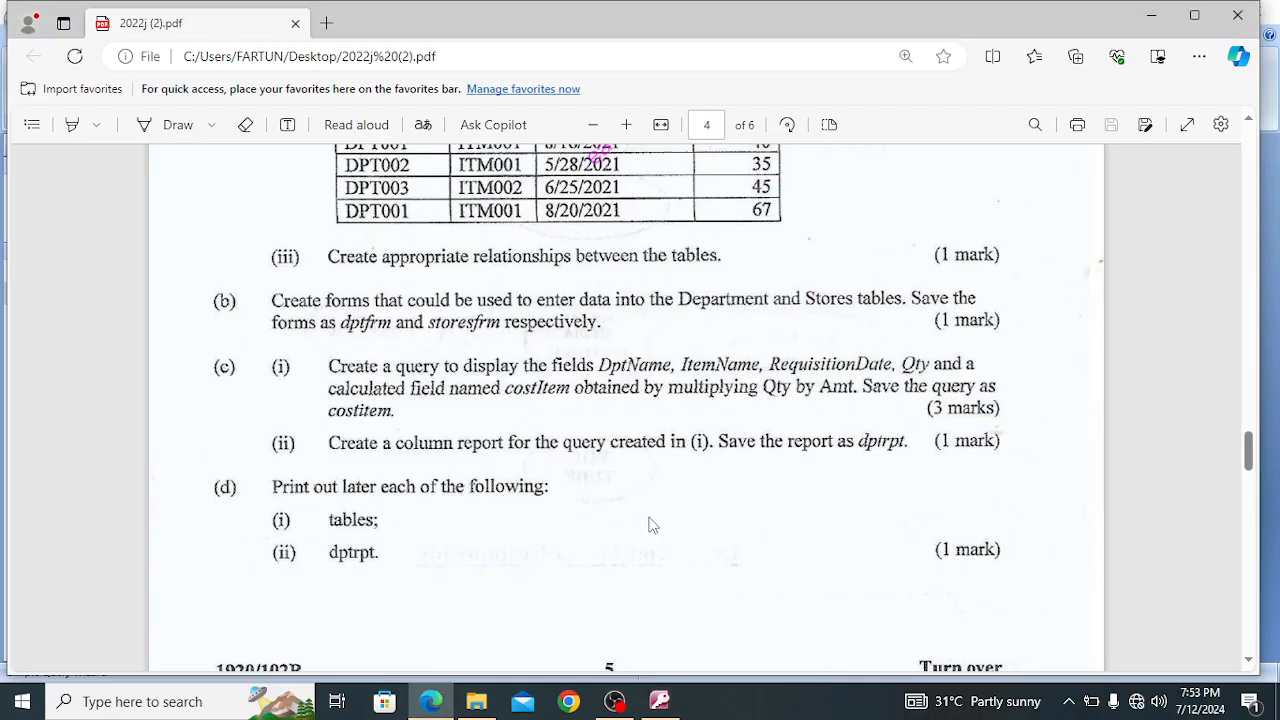
{"action": "left_click", "coordinate": [659, 701]}
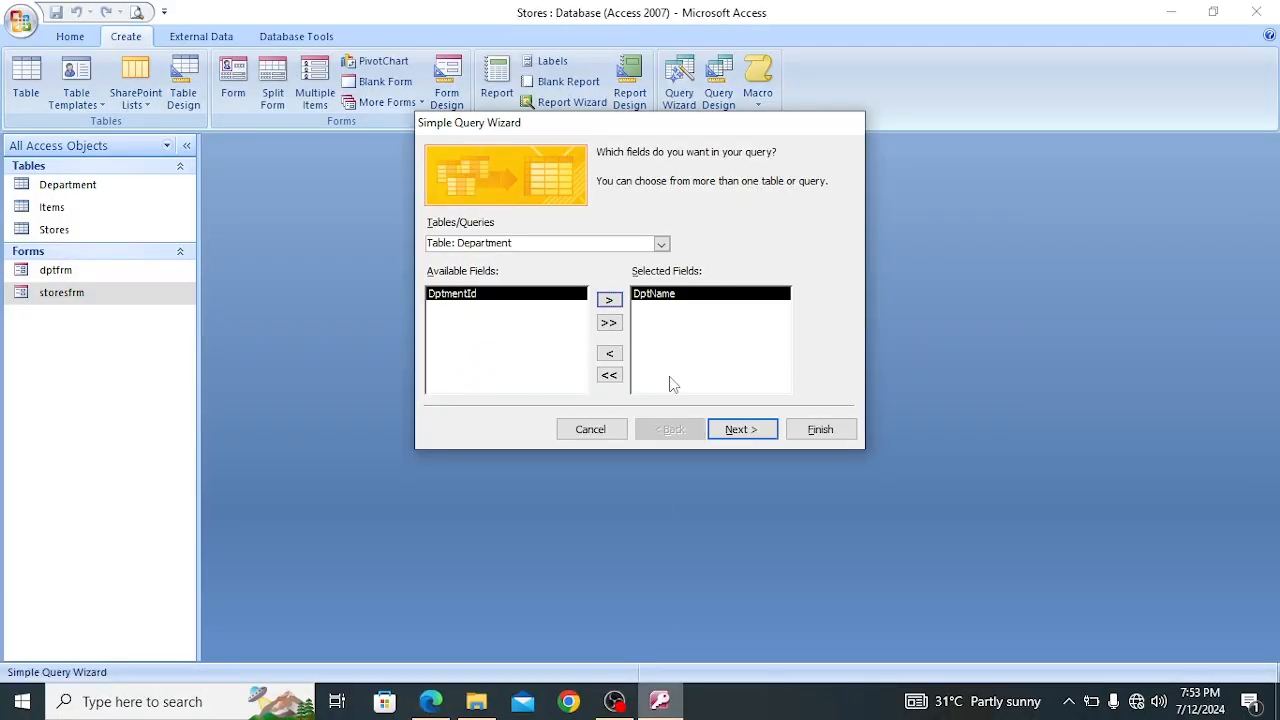
{"action": "left_click", "coordinate": [661, 244]}
{"action": "left_click", "coordinate": [567, 277]}
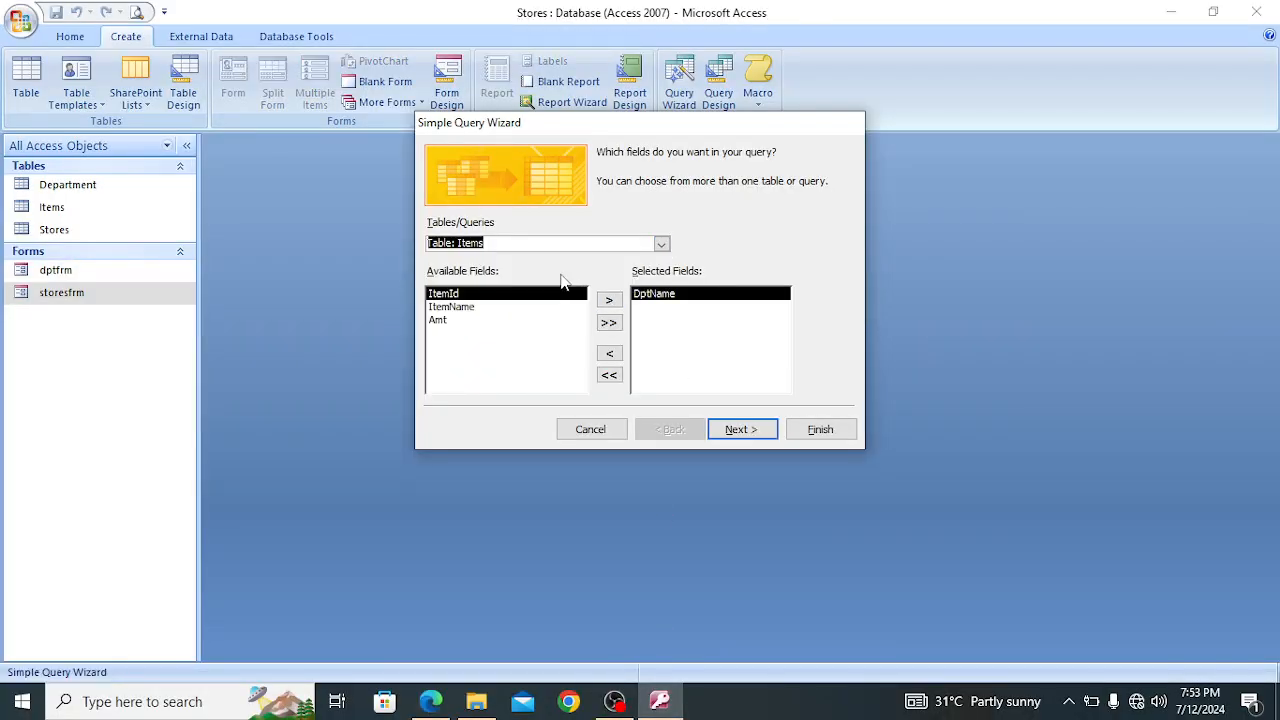
{"action": "left_click", "coordinate": [482, 307]}
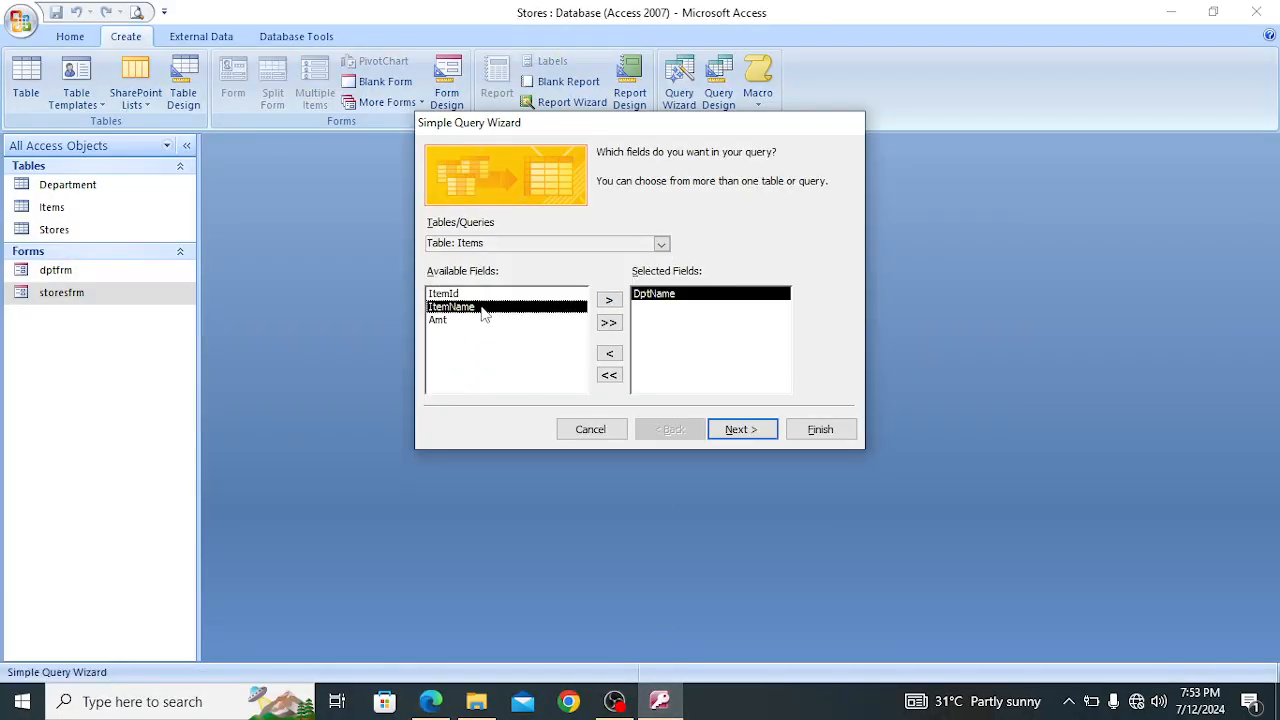
{"action": "left_click", "coordinate": [608, 300]}
{"action": "left_click", "coordinate": [431, 701]}
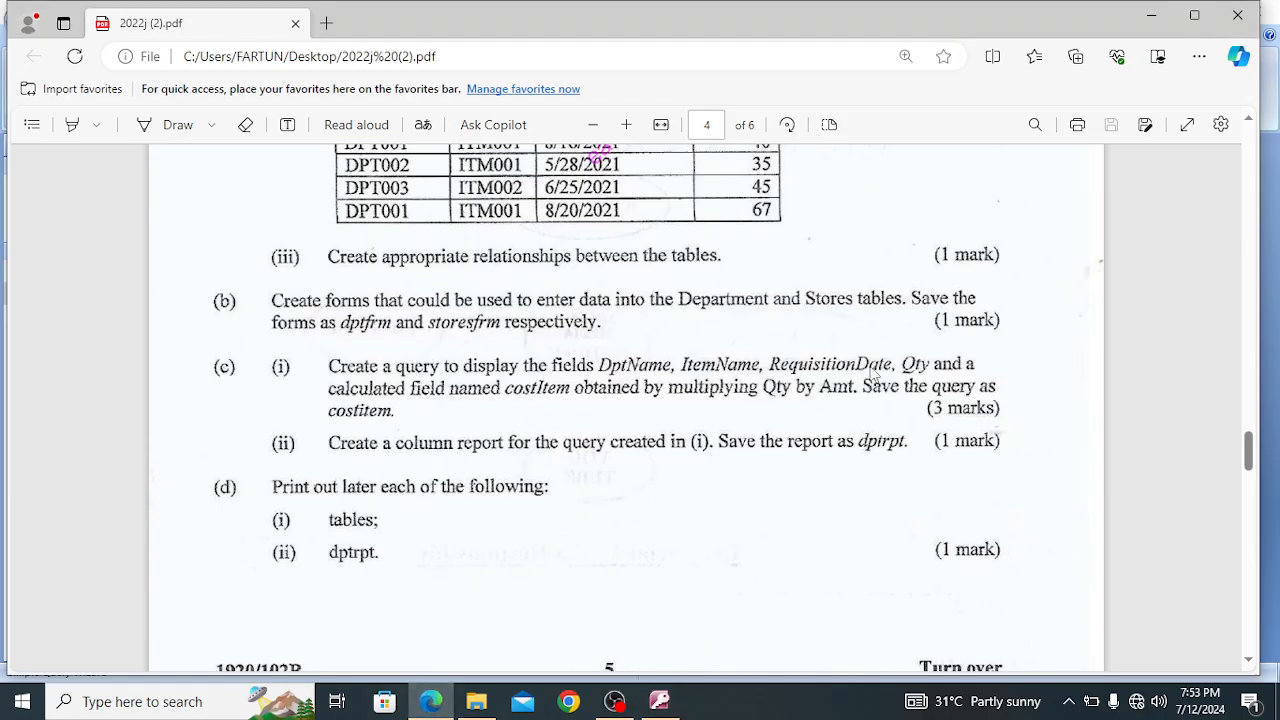
{"action": "left_click", "coordinate": [662, 700]}
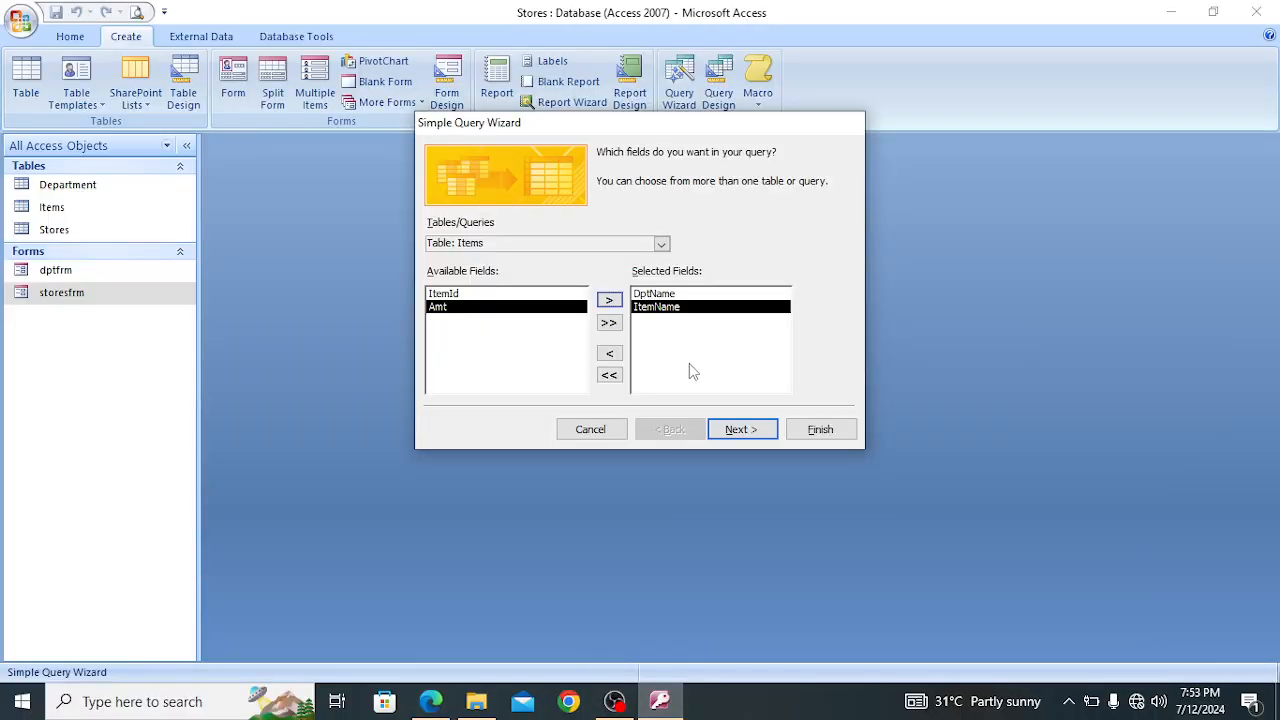
{"action": "left_click", "coordinate": [661, 245]}
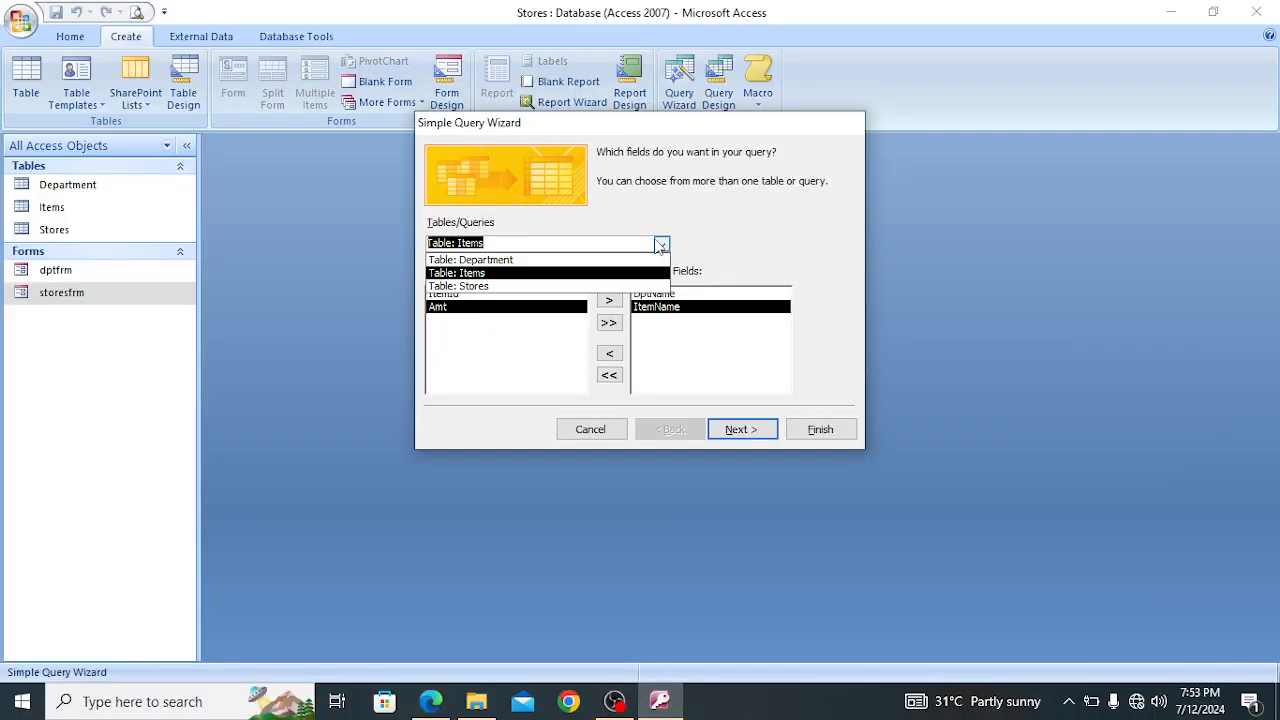
{"action": "left_click", "coordinate": [527, 287]}
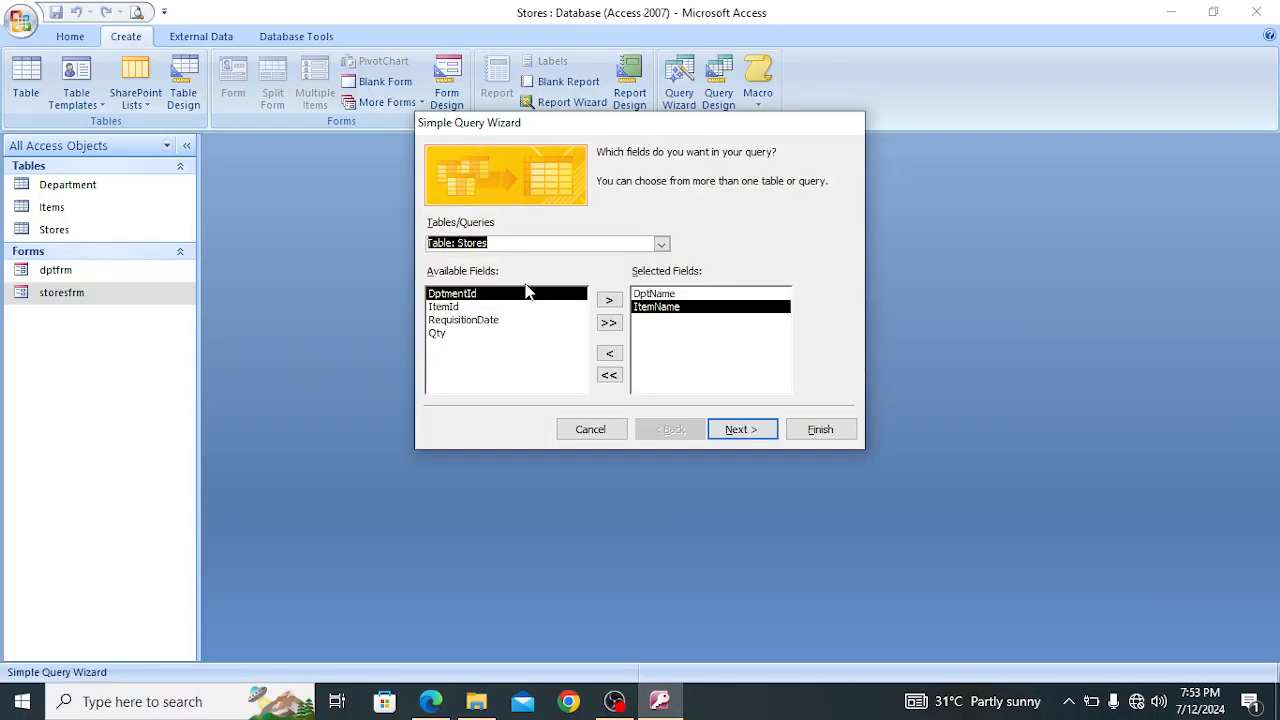
{"action": "left_click", "coordinate": [476, 321]}
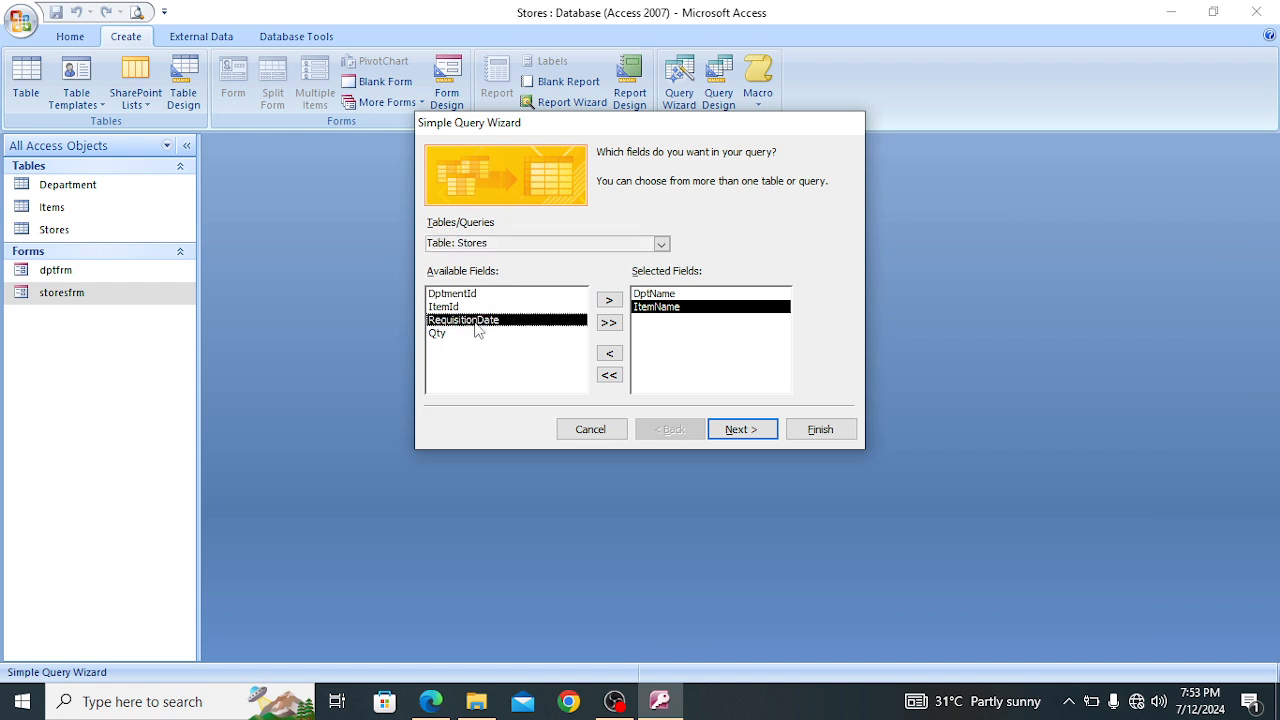
{"action": "left_click", "coordinate": [607, 323]}
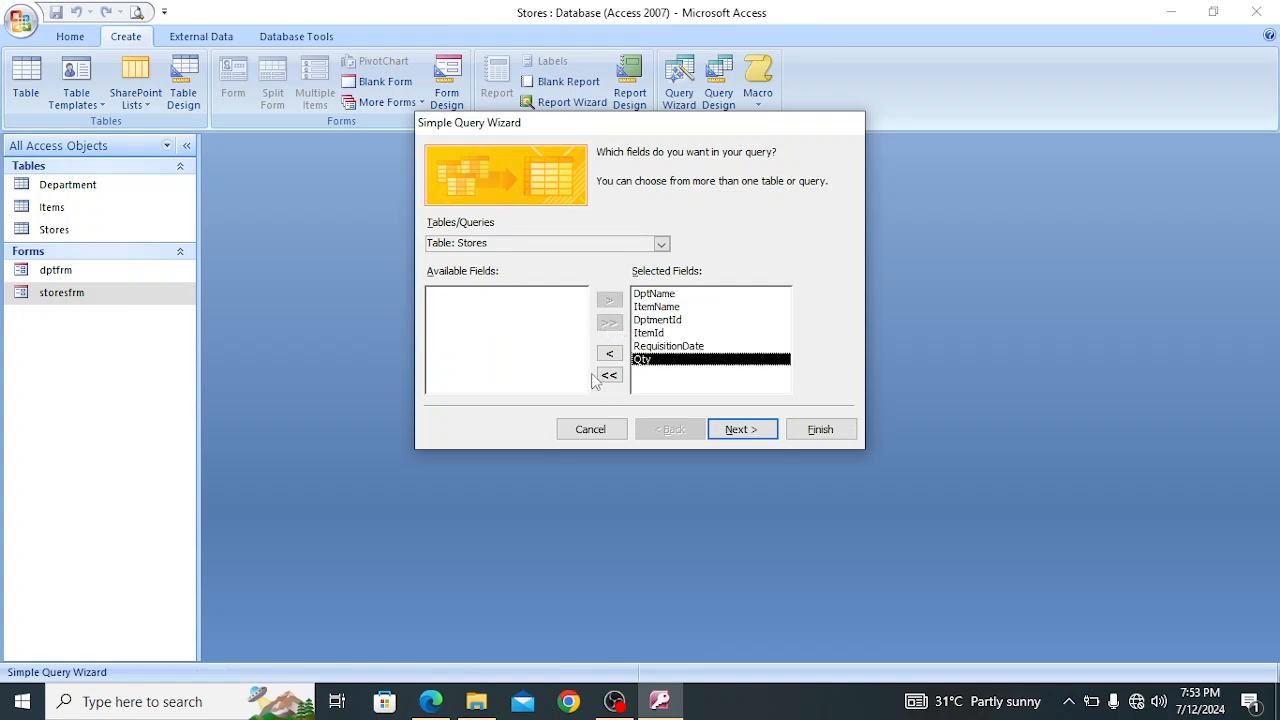
{"action": "left_click", "coordinate": [608, 355]}
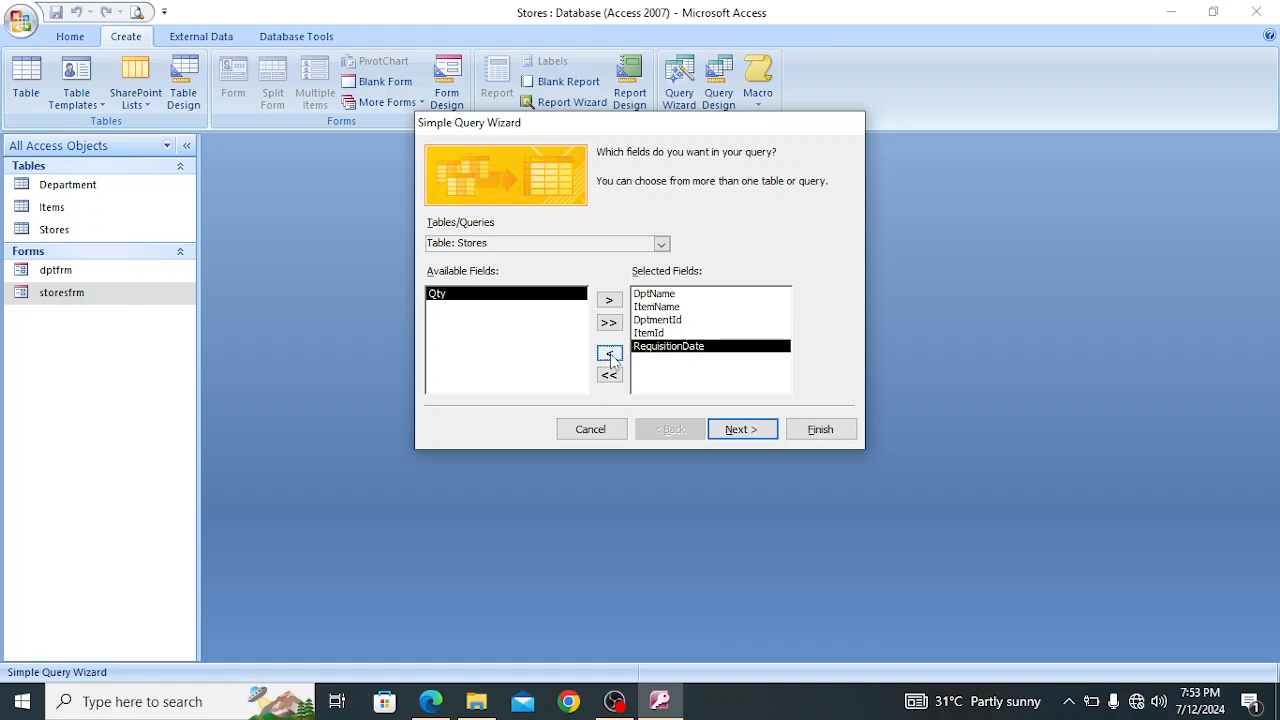
{"action": "left_click", "coordinate": [610, 355]}
{"action": "left_click", "coordinate": [610, 355]}
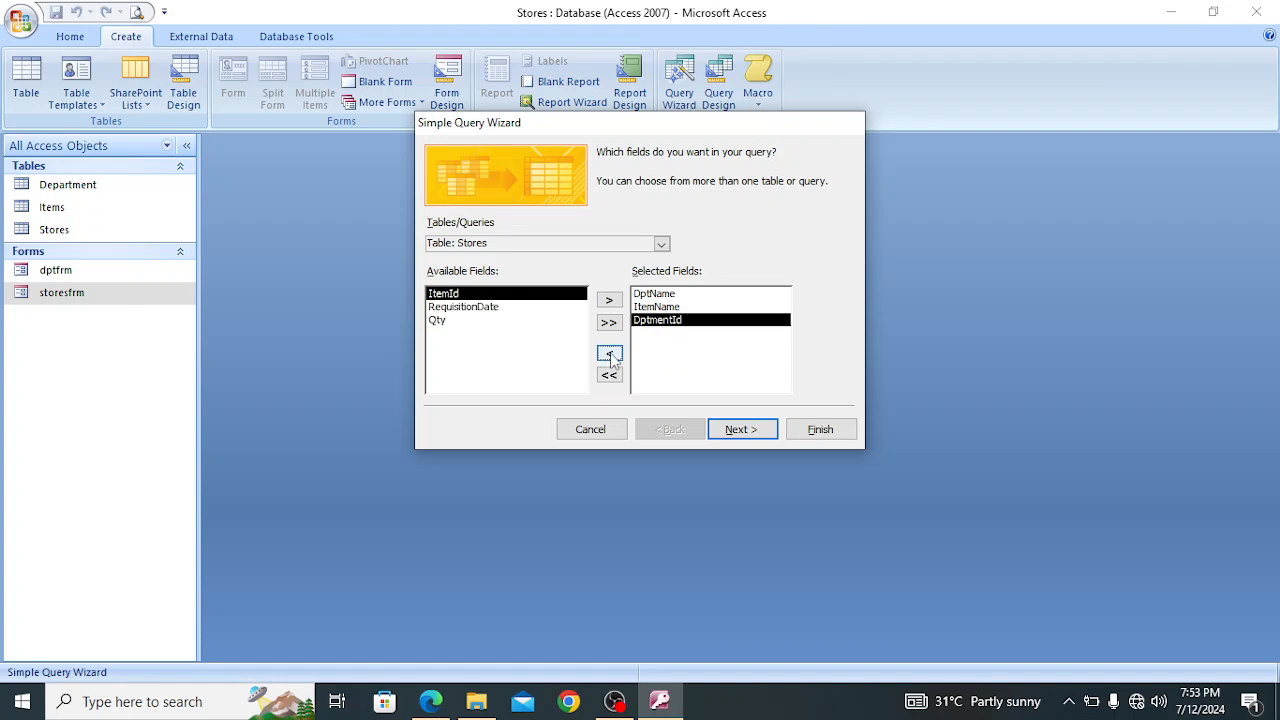
{"action": "left_click", "coordinate": [612, 355]}
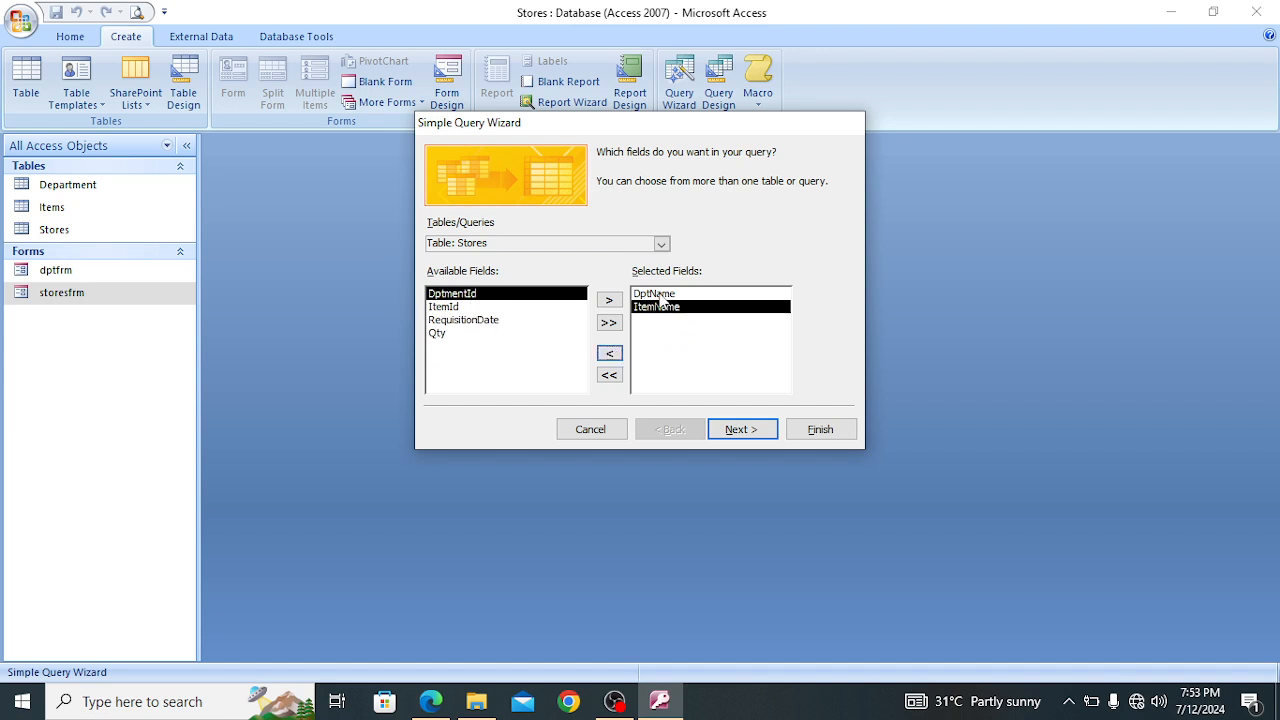
Add RequisitionDate from the Stores table to the query's fields, consulting the field list in the exam PDF in Edge and returning to Access
{"action": "left_click", "coordinate": [445, 703]}
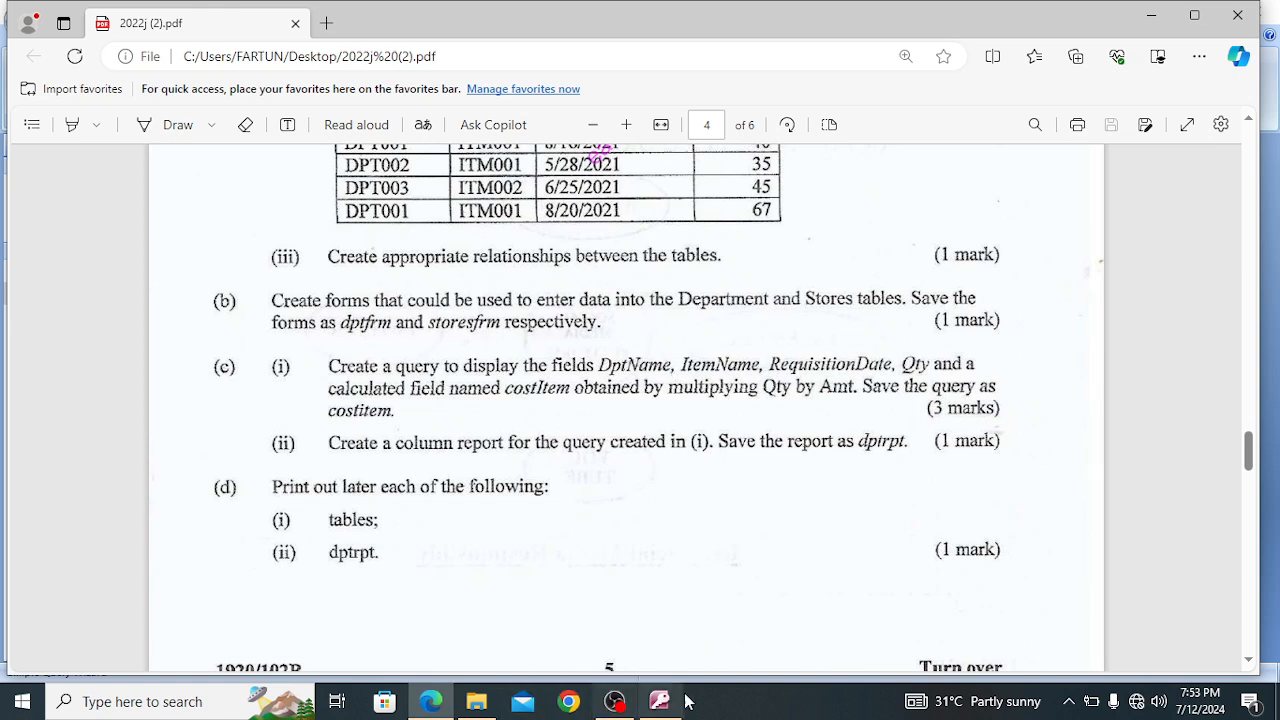
{"action": "mouse_move", "coordinate": [668, 703]}
{"action": "left_click", "coordinate": [672, 644]}
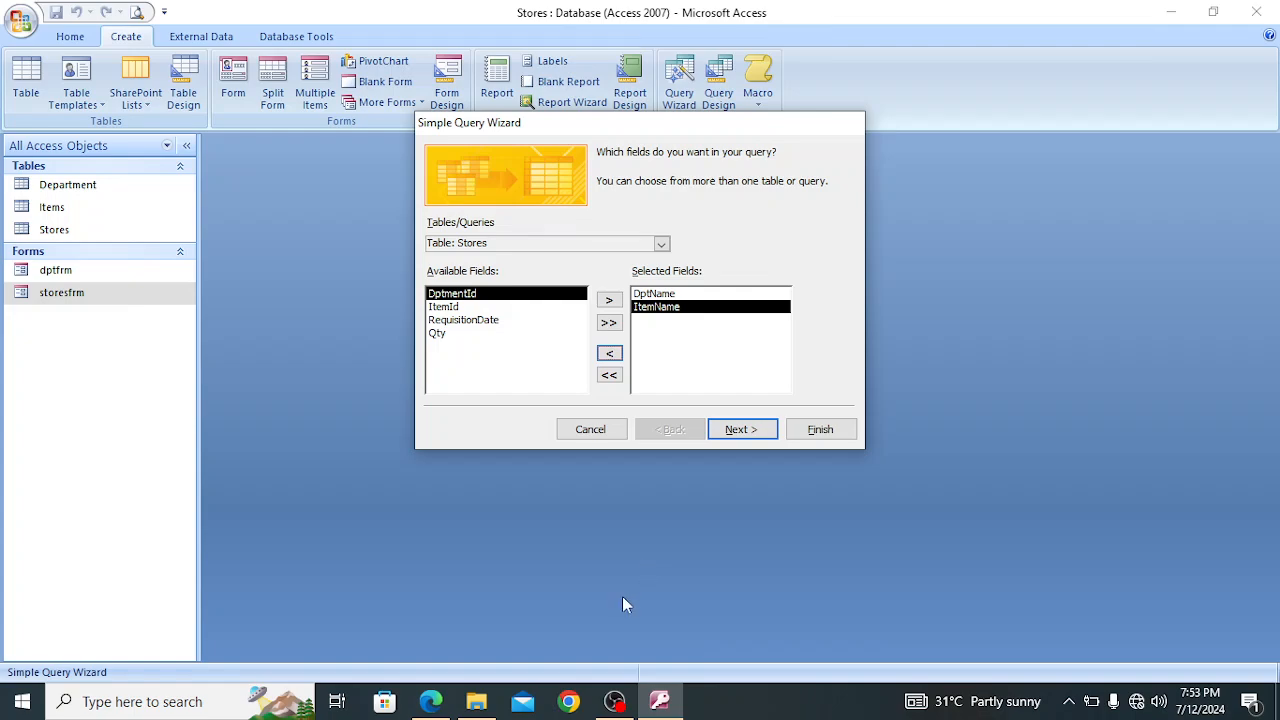
{"action": "left_click", "coordinate": [430, 701]}
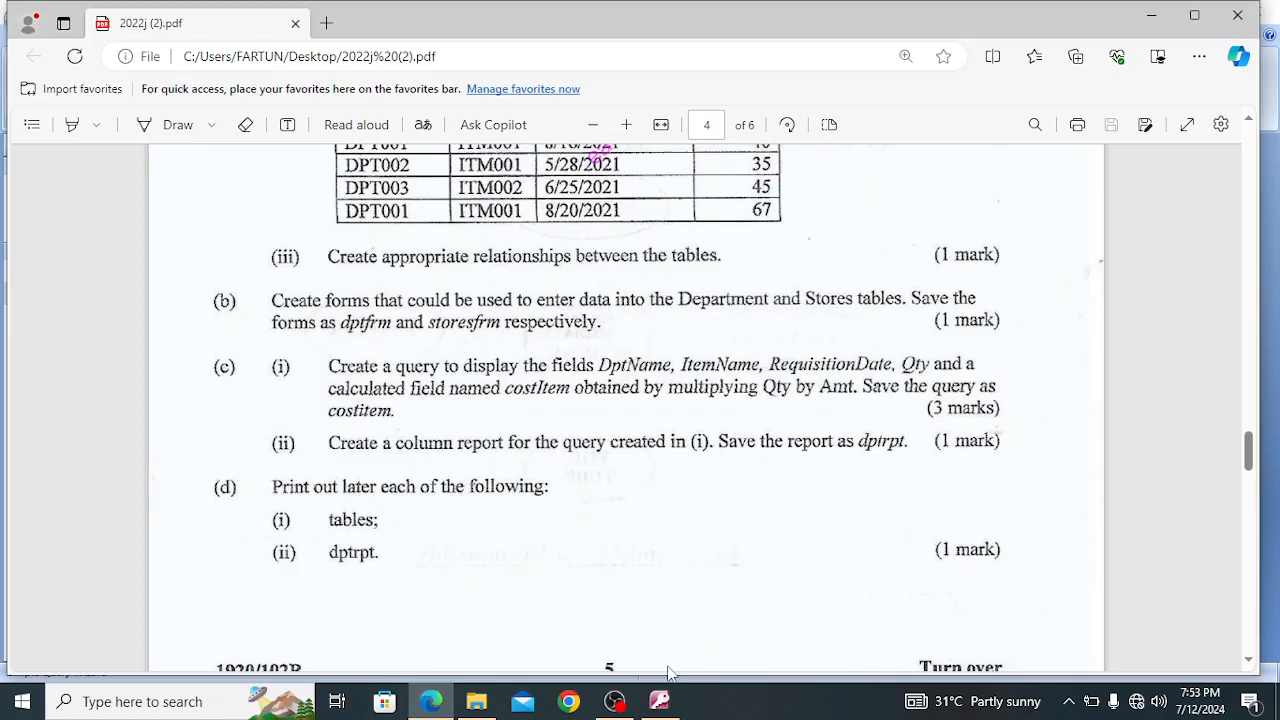
{"action": "left_click", "coordinate": [658, 704]}
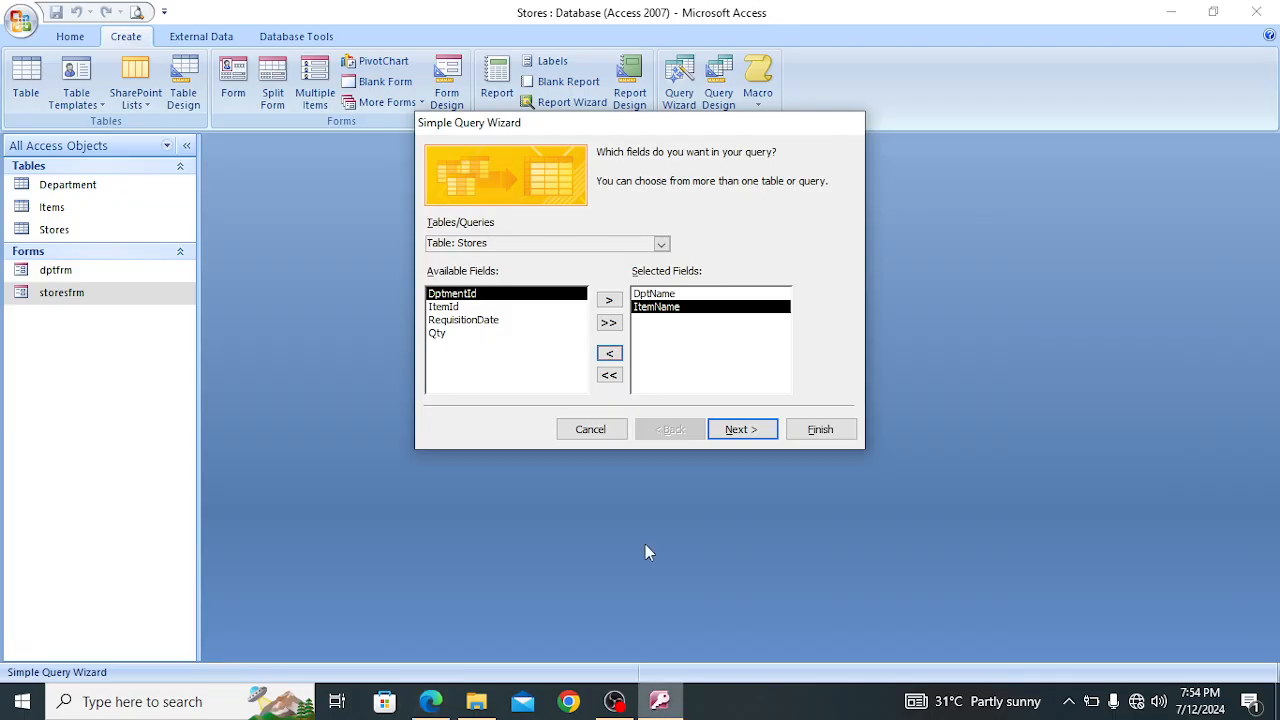
{"action": "left_click", "coordinate": [661, 245]}
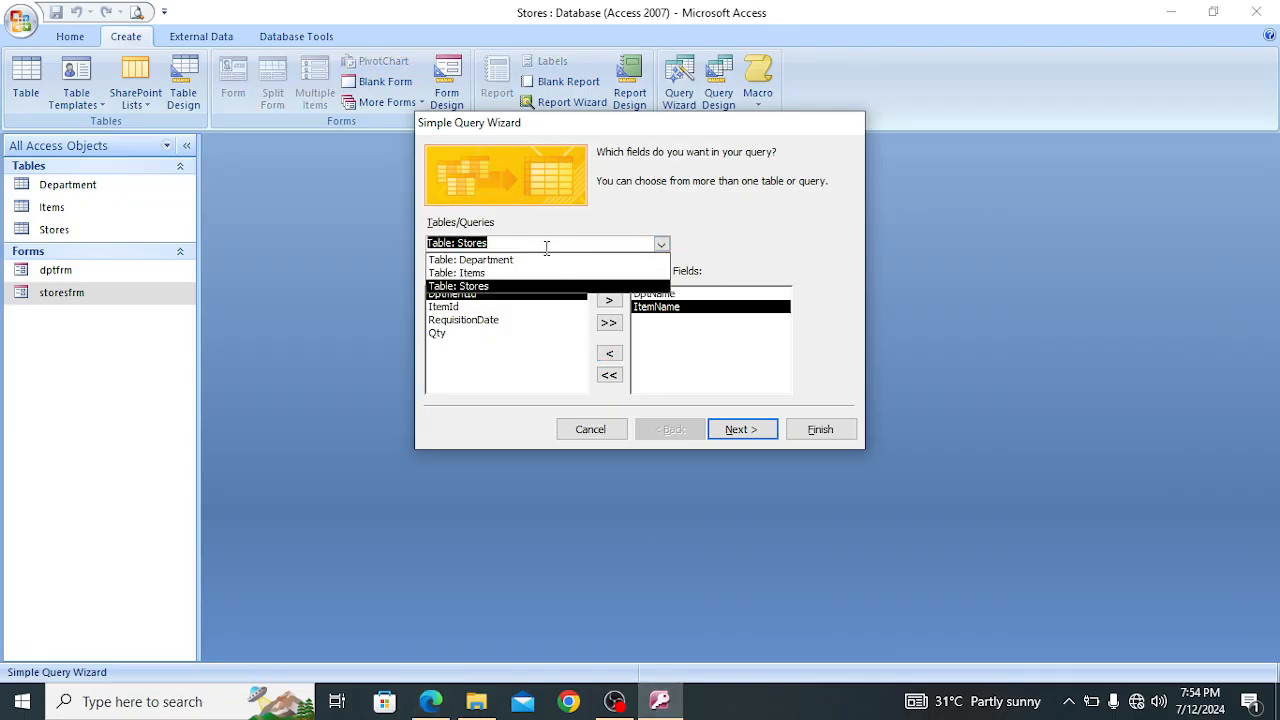
{"action": "left_click", "coordinate": [537, 287]}
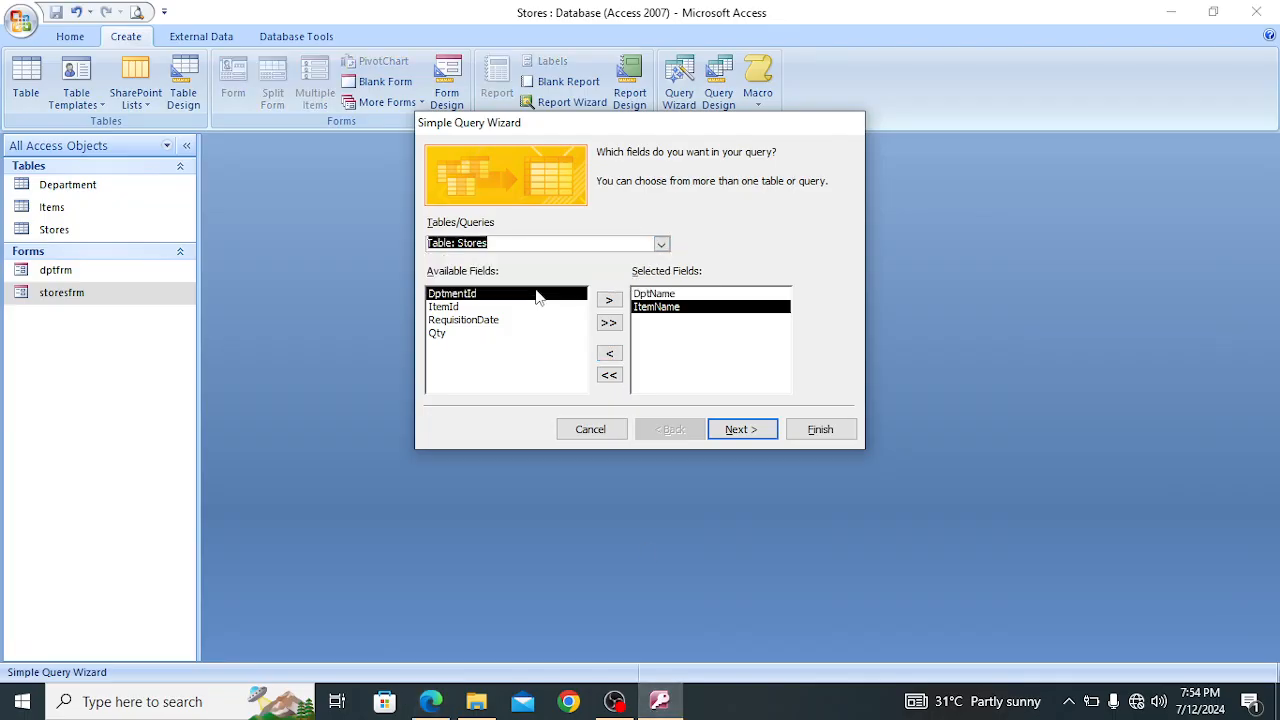
{"action": "left_click", "coordinate": [491, 321]}
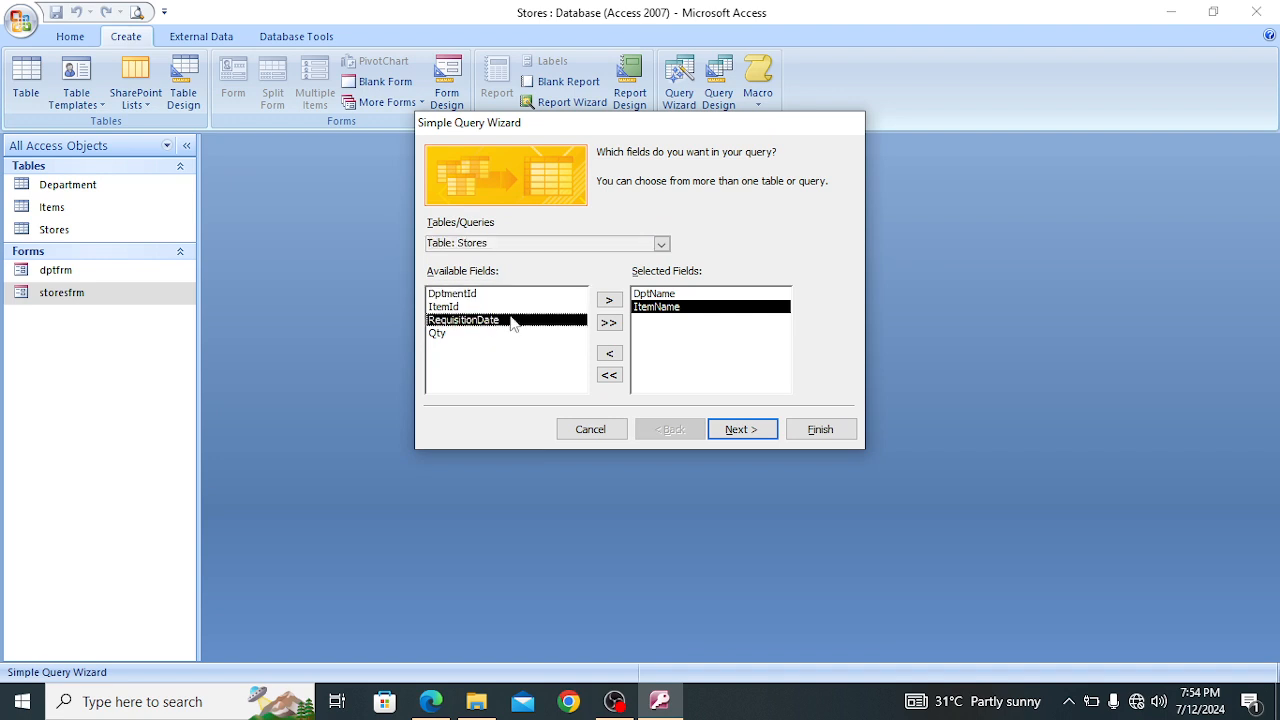
{"action": "left_click", "coordinate": [609, 300]}
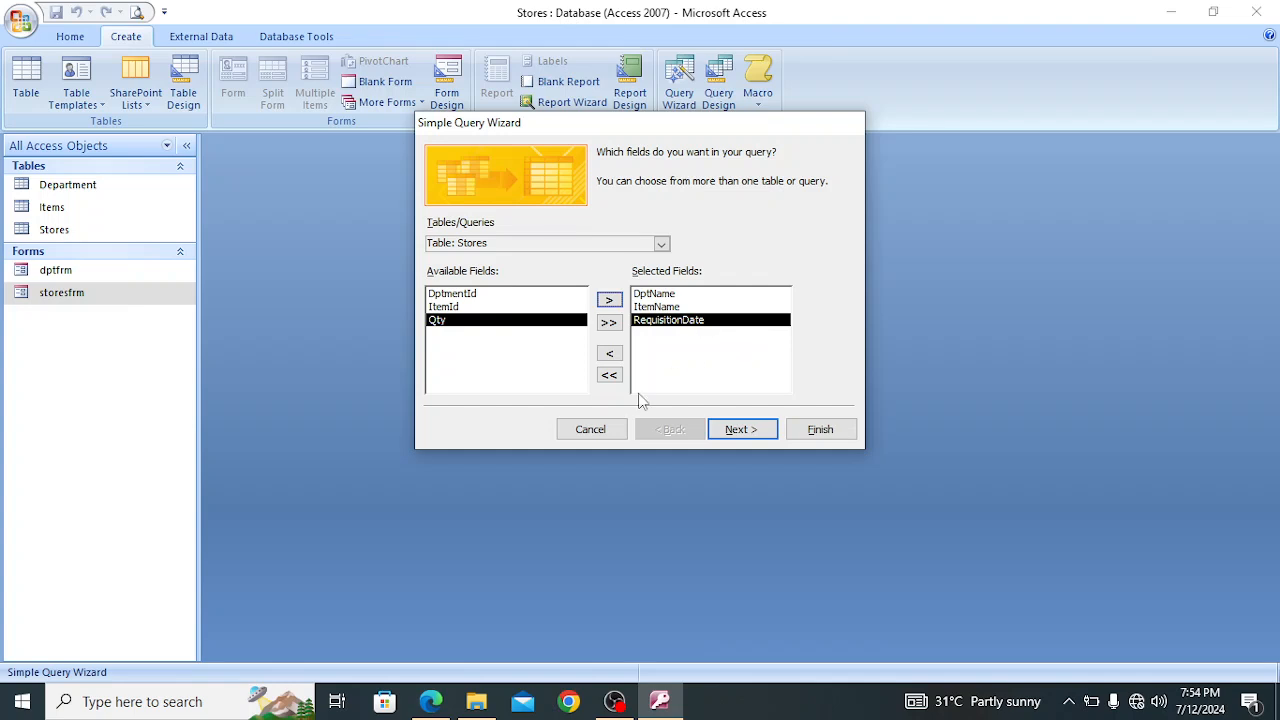
{"action": "left_click", "coordinate": [432, 703]}
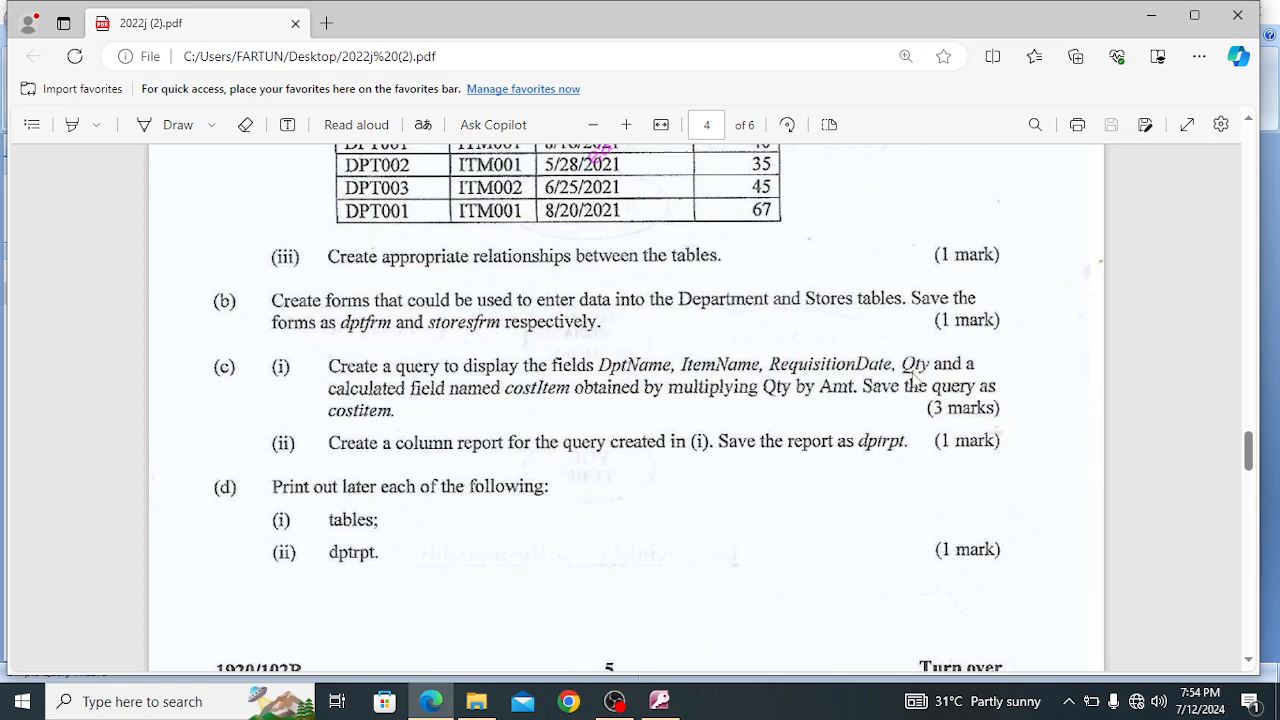
{"action": "mouse_move", "coordinate": [660, 698]}
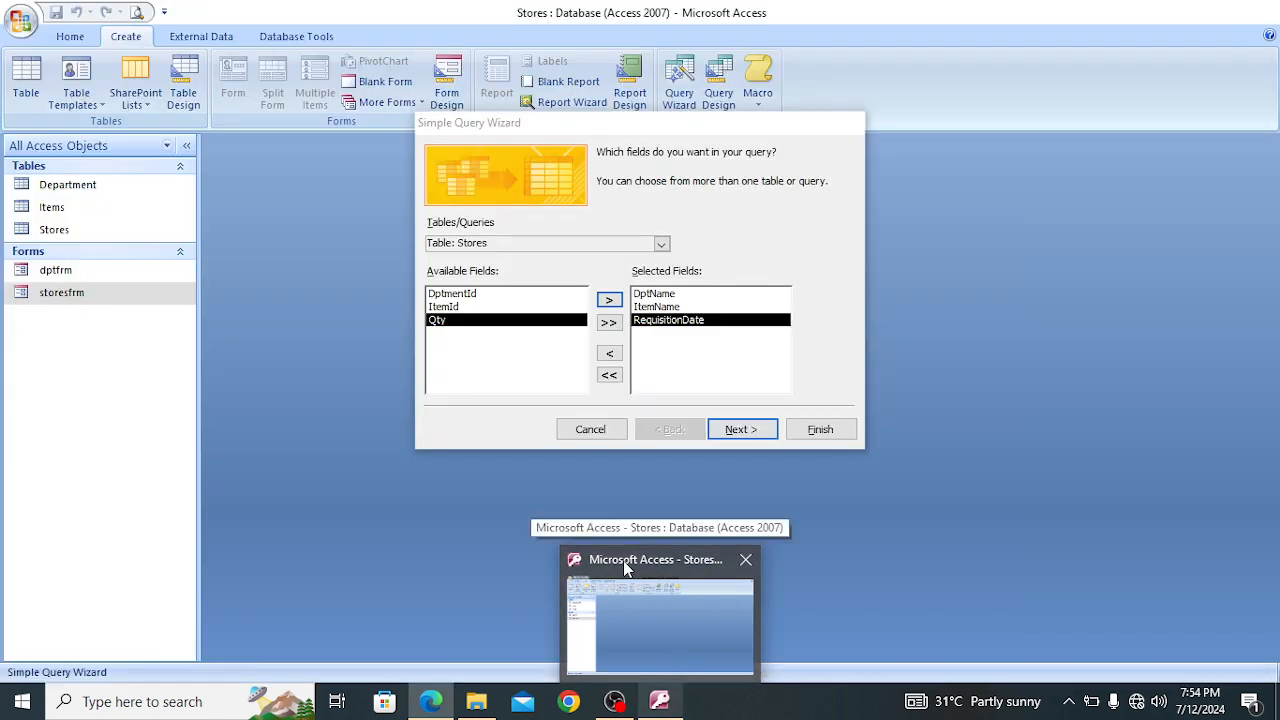
{"action": "left_click", "coordinate": [625, 566]}
{"action": "left_click", "coordinate": [661, 244]}
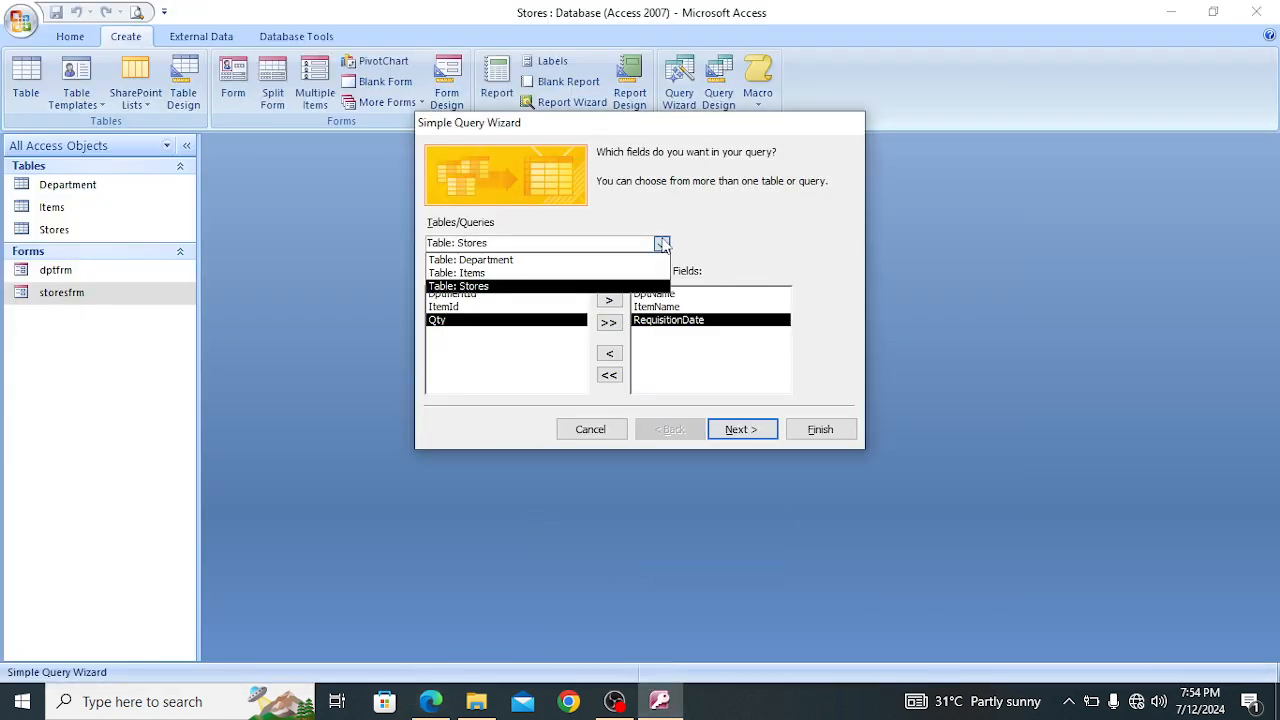
{"action": "left_click", "coordinate": [531, 281]}
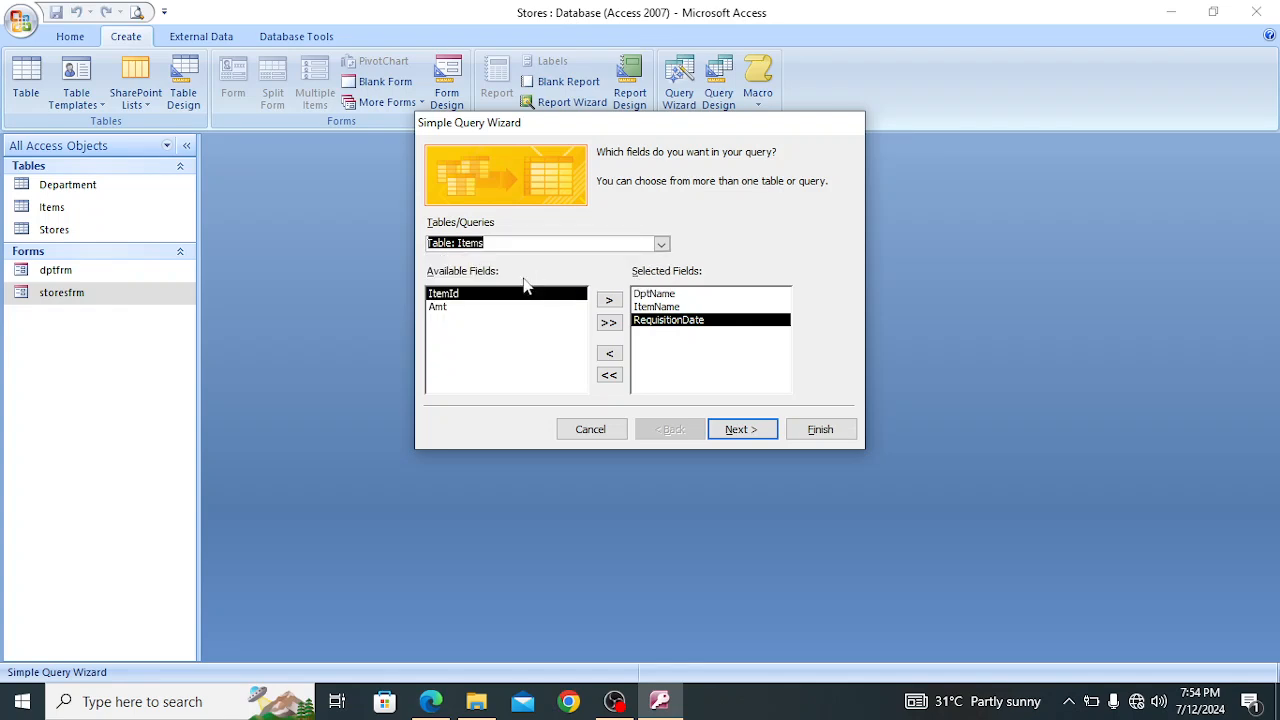
{"action": "left_click", "coordinate": [661, 244]}
{"action": "left_click", "coordinate": [607, 300]}
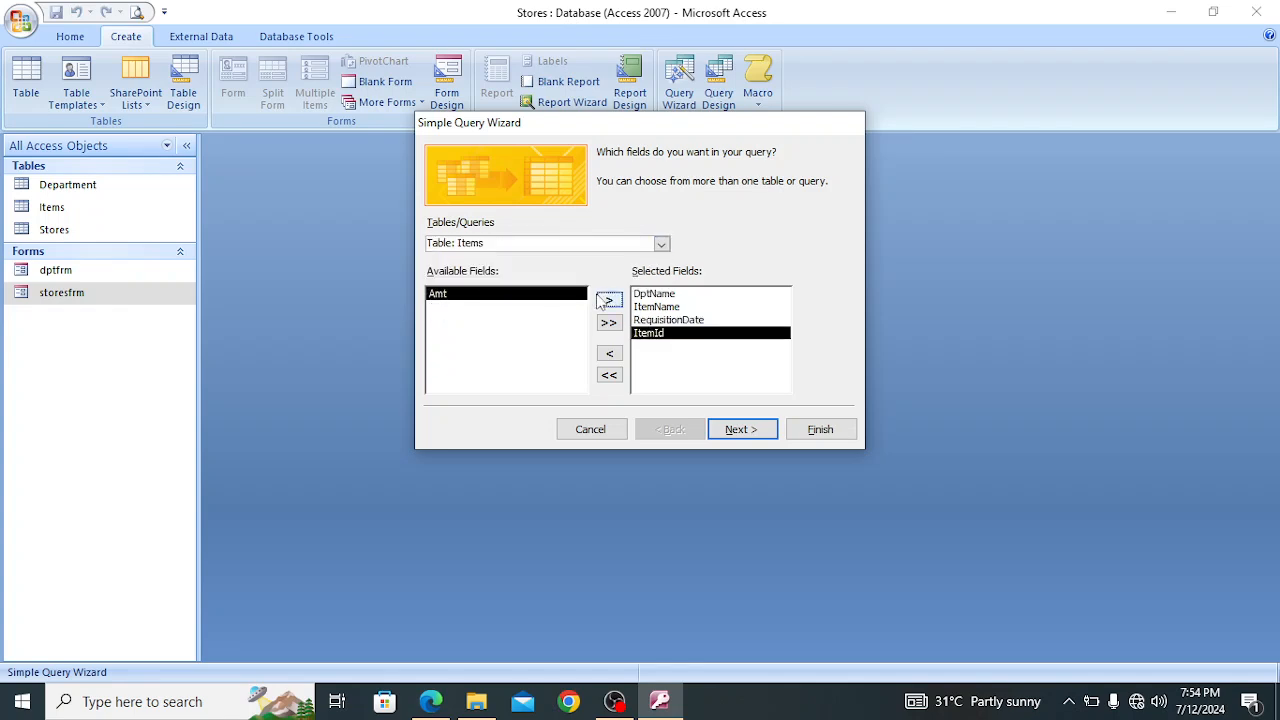
{"action": "left_click", "coordinate": [661, 244]}
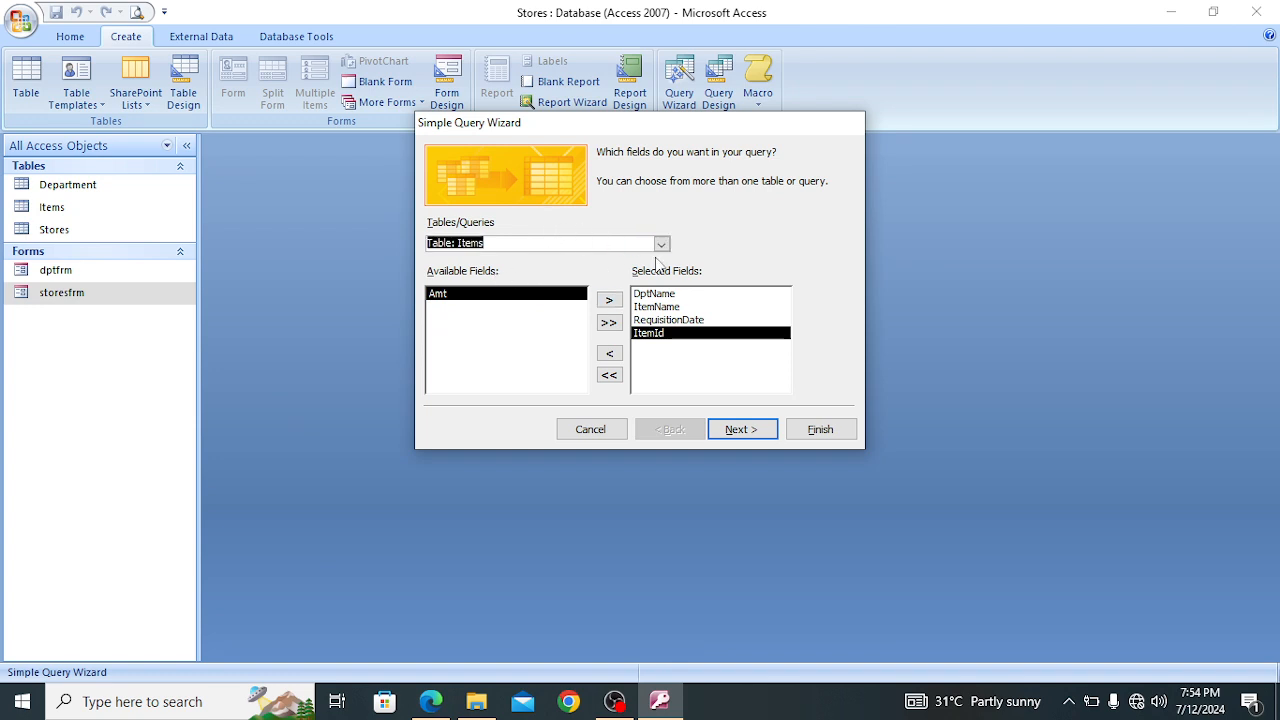
{"action": "left_click", "coordinate": [662, 245]}
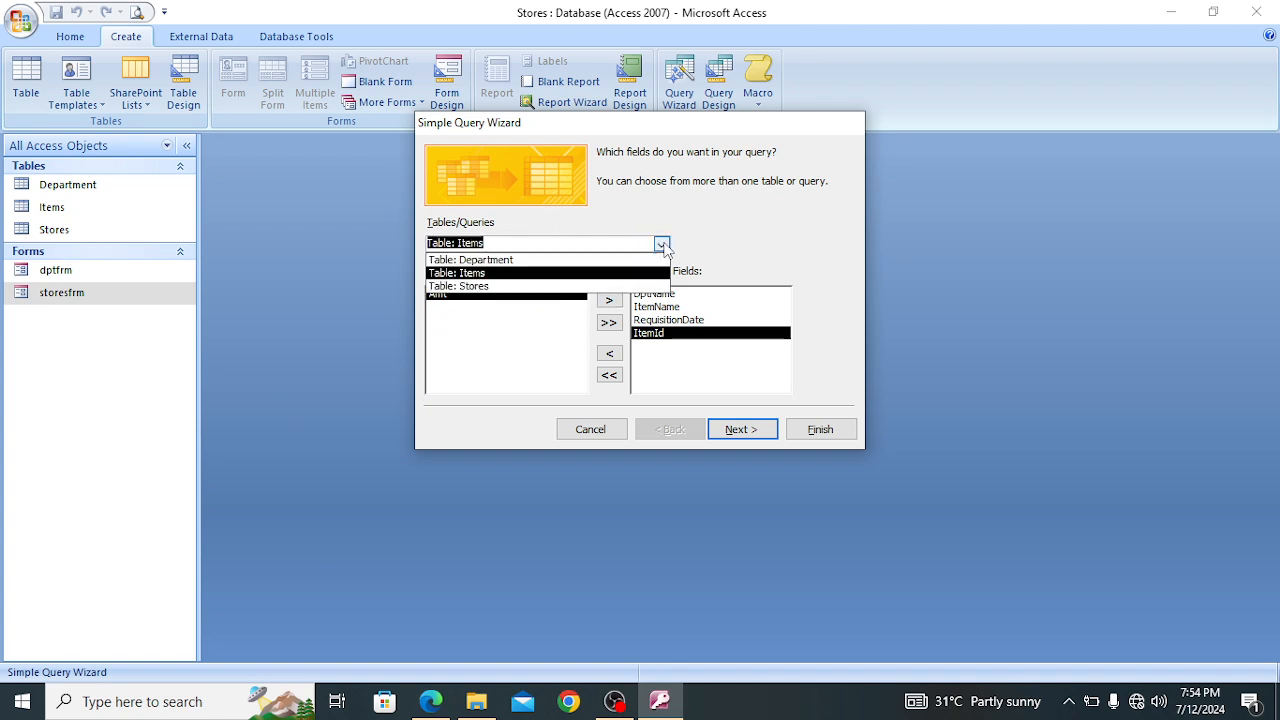
{"action": "left_click", "coordinate": [650, 338]}
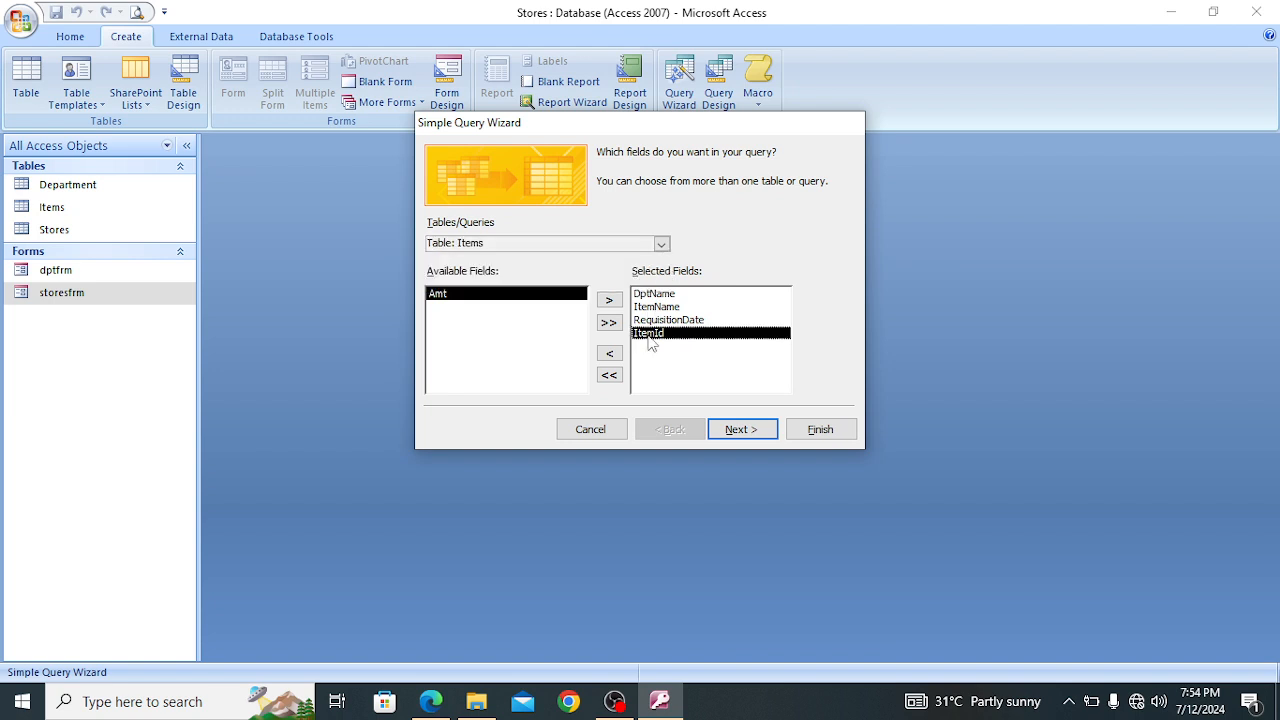
{"action": "left_click", "coordinate": [609, 356]}
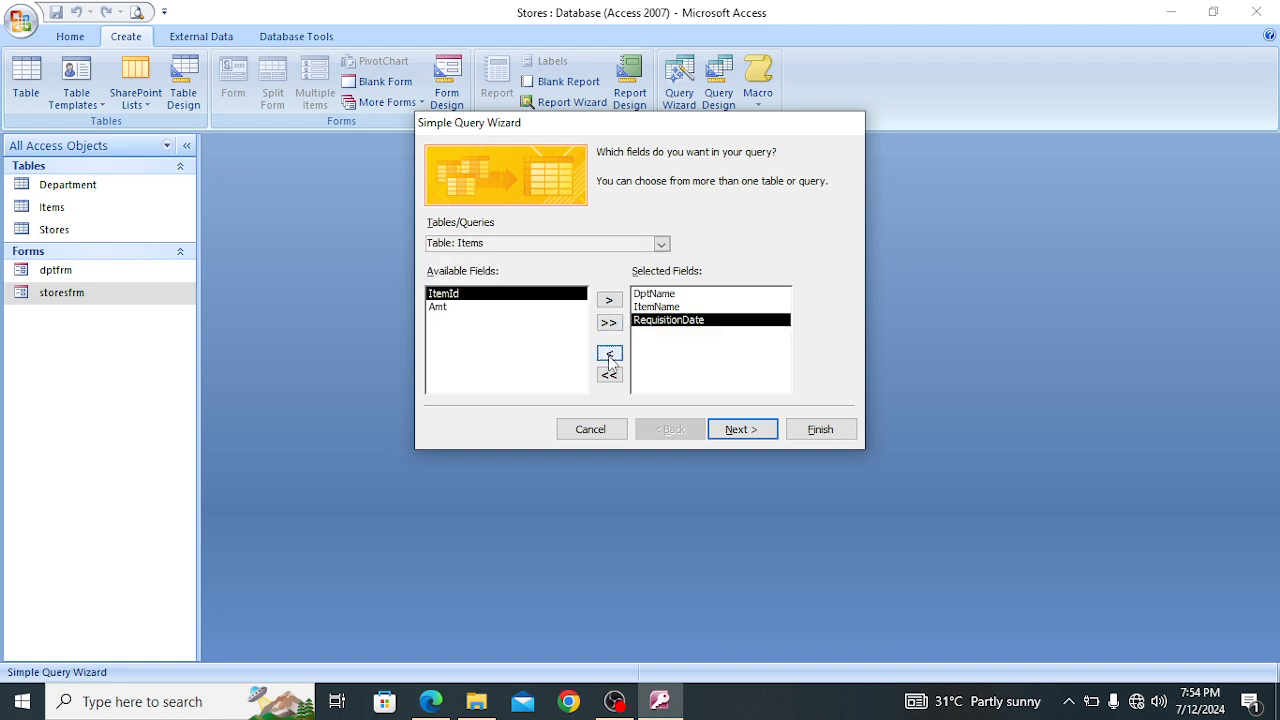
Add Qty from the Stores table to the query's fields, recheck the query instructions in the exam PDF in Edge, and return to Access
{"action": "left_click", "coordinate": [661, 245]}
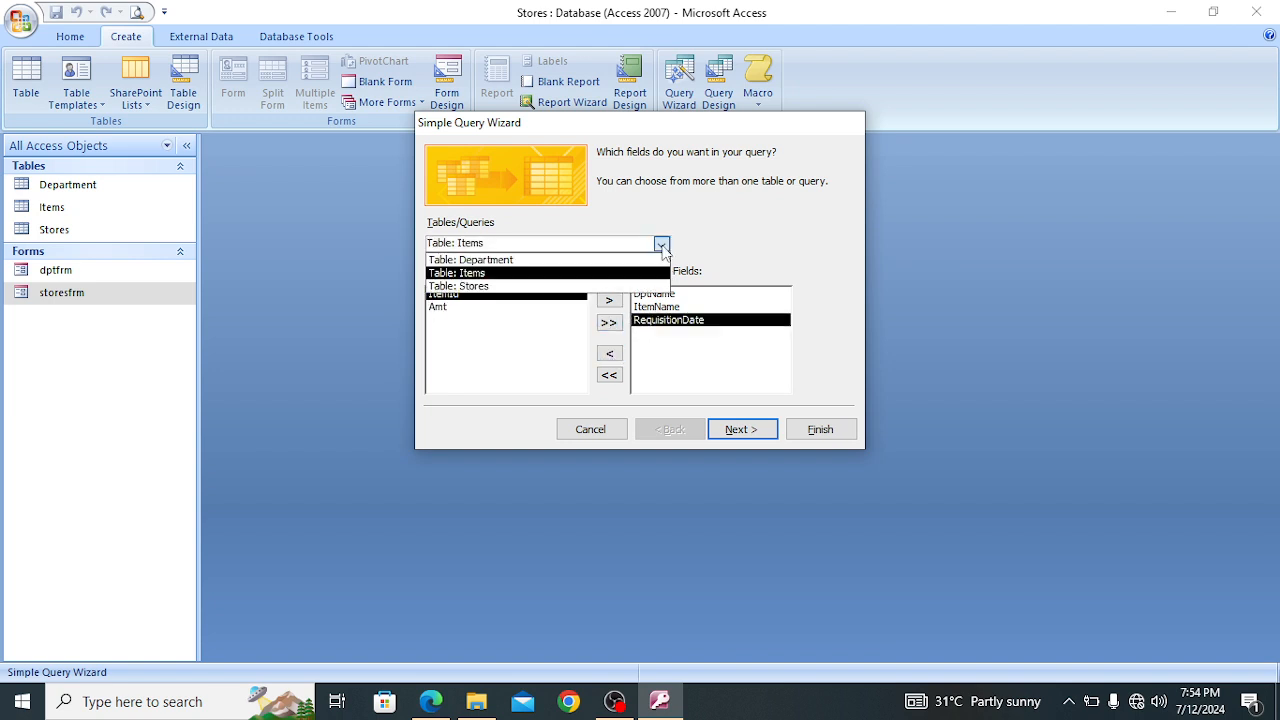
{"action": "left_click", "coordinate": [573, 260]}
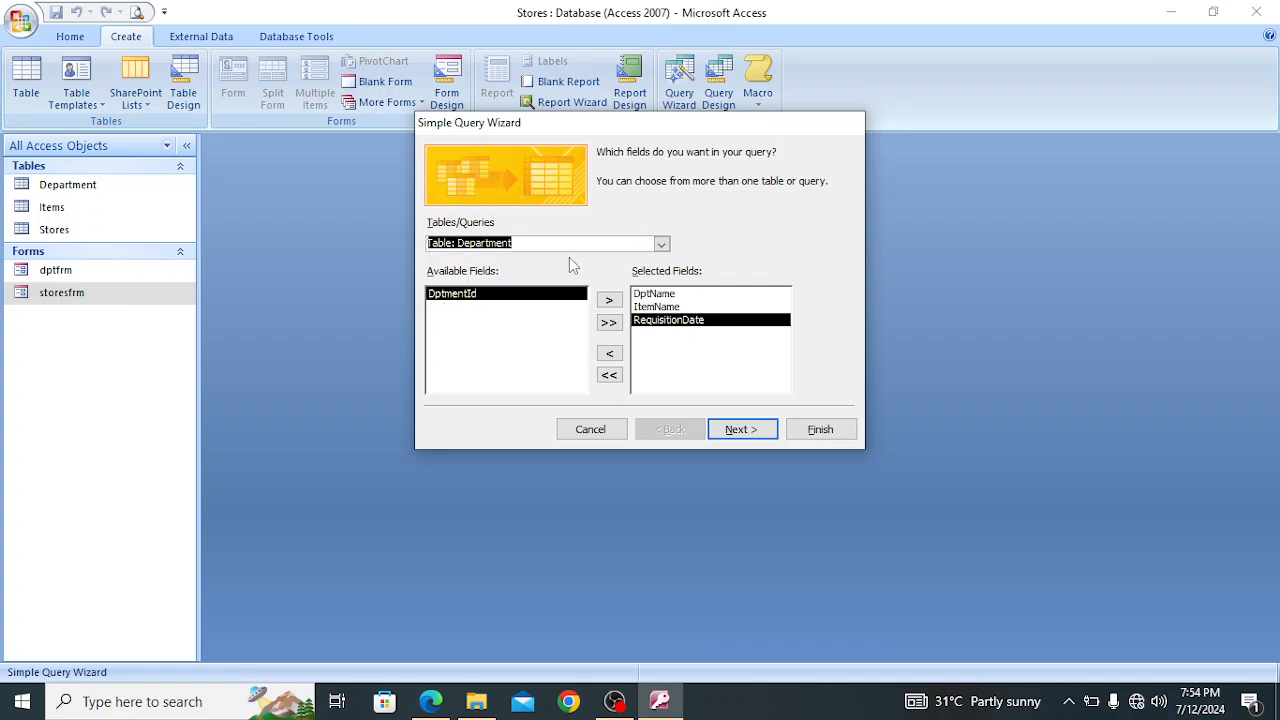
{"action": "left_click", "coordinate": [661, 245]}
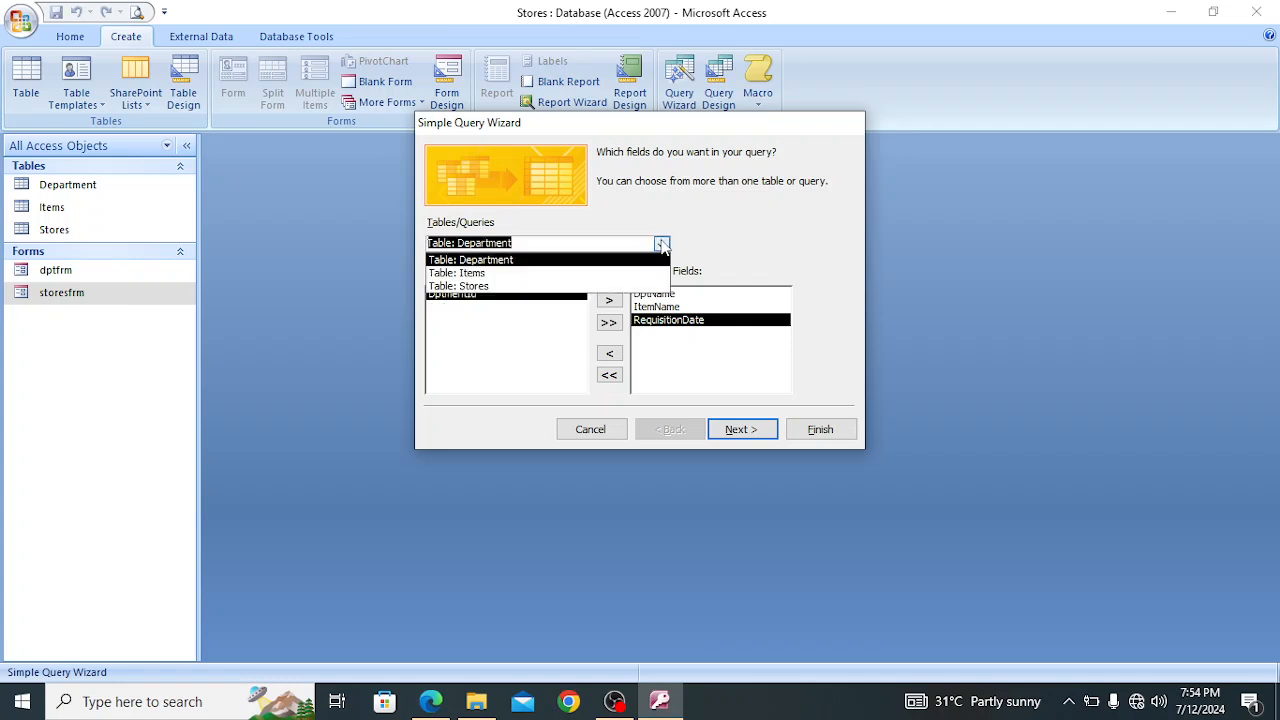
{"action": "left_click", "coordinate": [571, 273]}
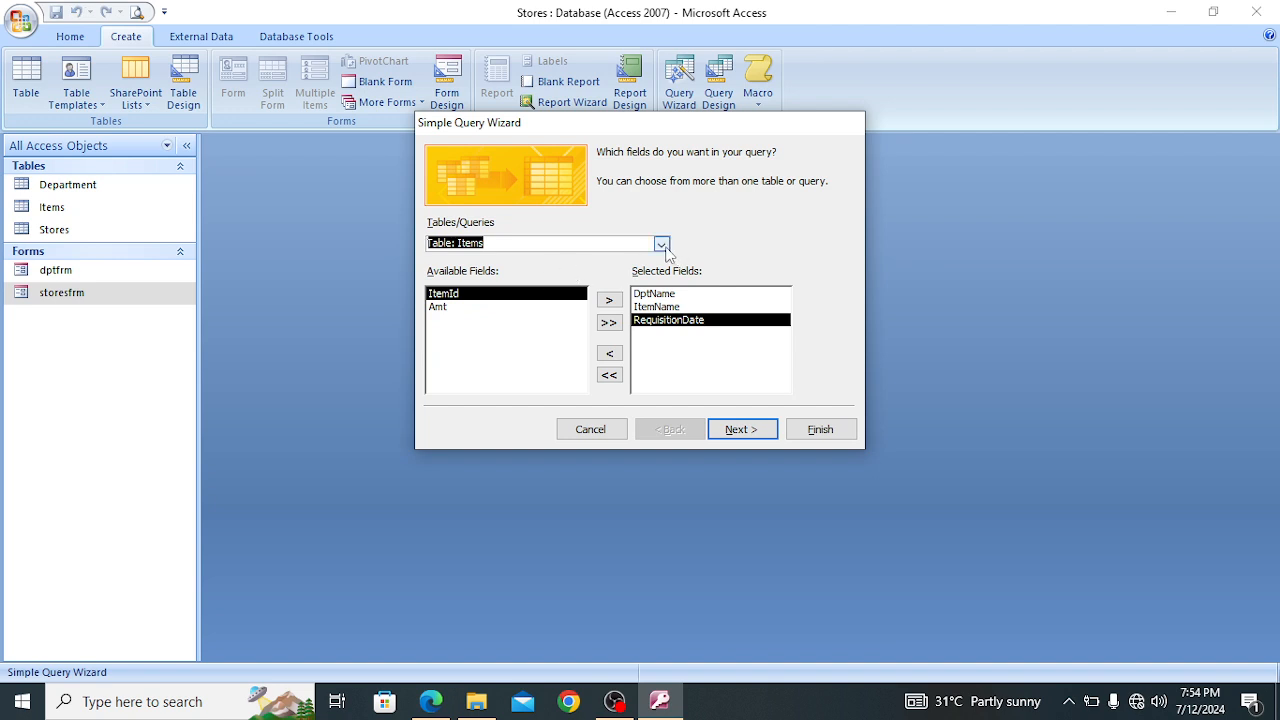
{"action": "left_click", "coordinate": [661, 245]}
{"action": "left_click", "coordinate": [600, 286]}
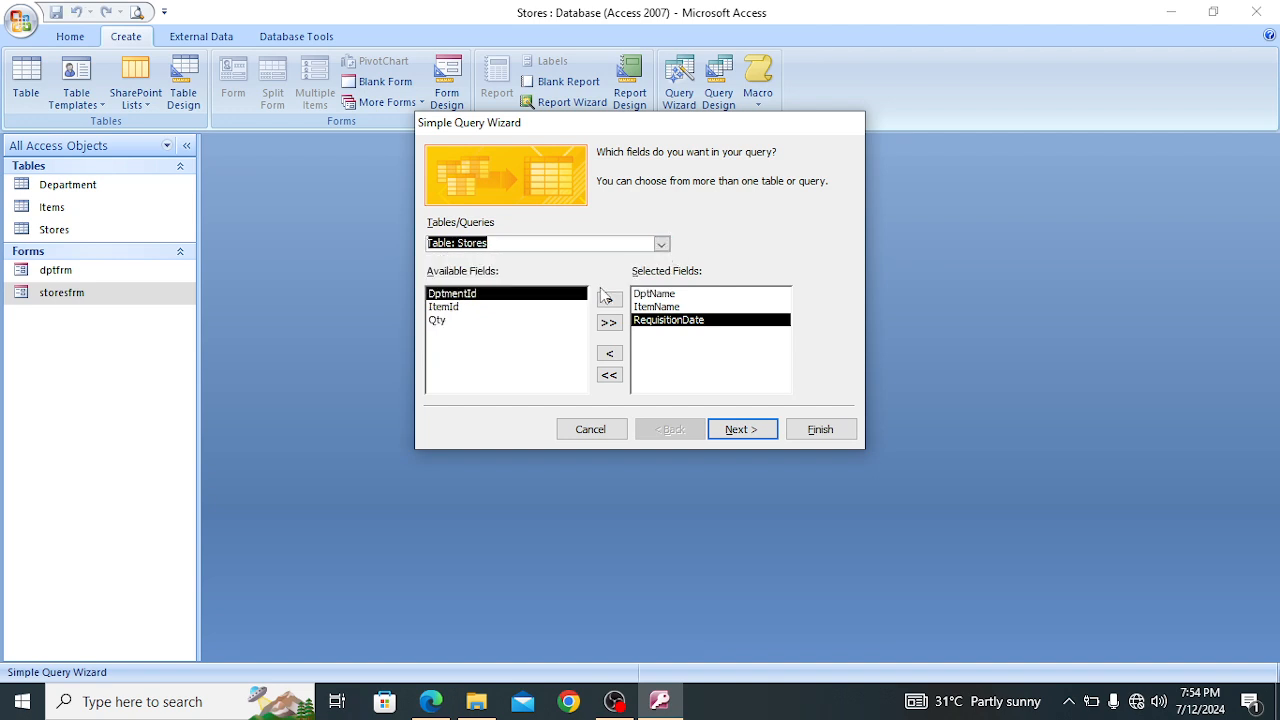
{"action": "left_click", "coordinate": [463, 328]}
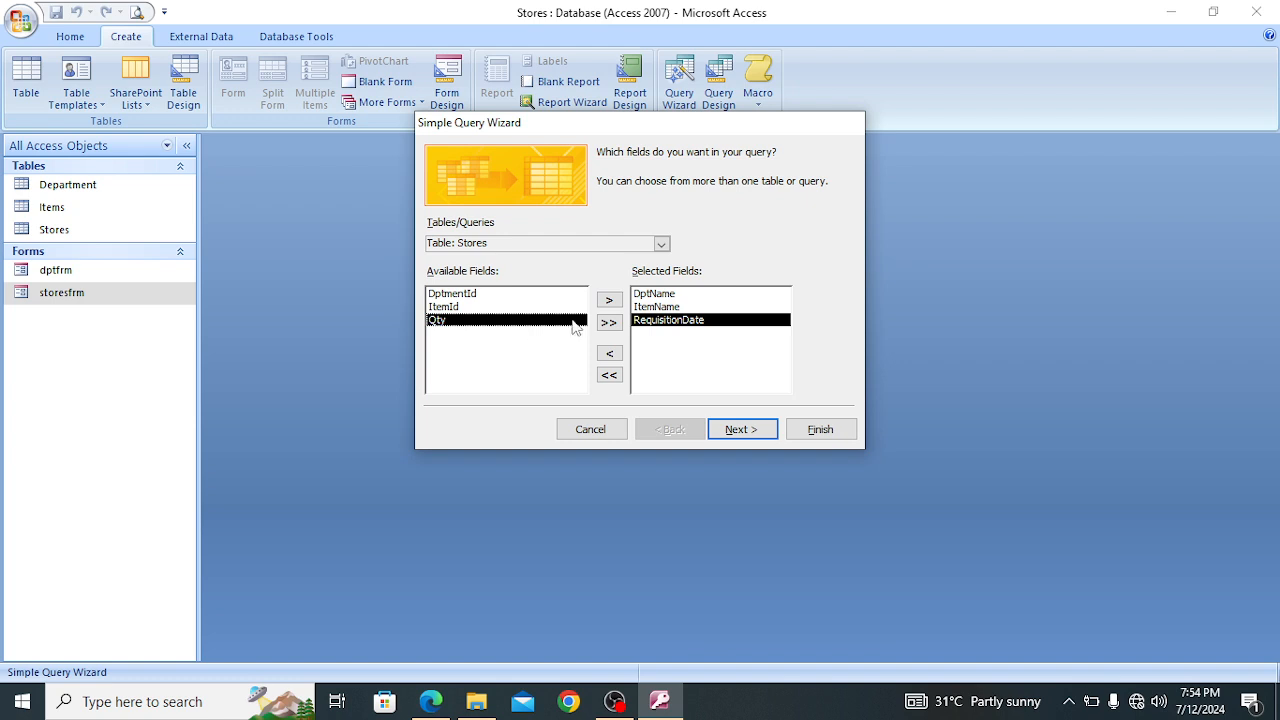
{"action": "left_click", "coordinate": [610, 301]}
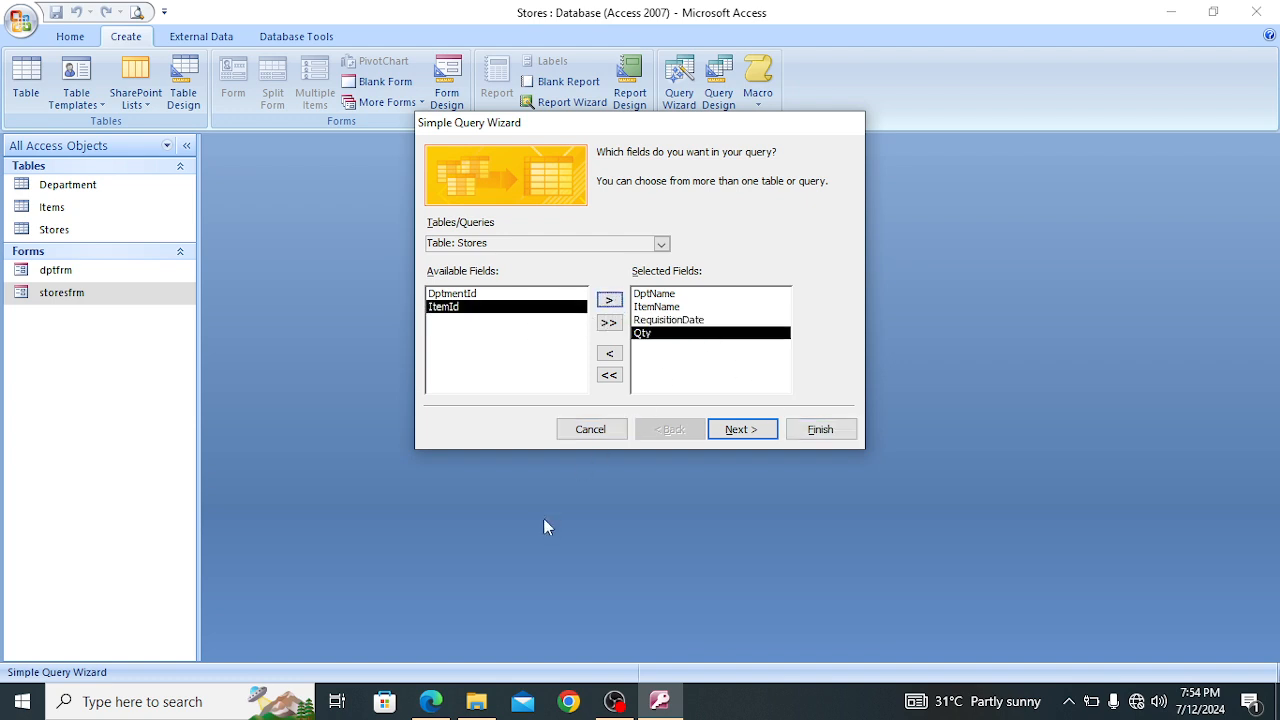
{"action": "left_click", "coordinate": [430, 704]}
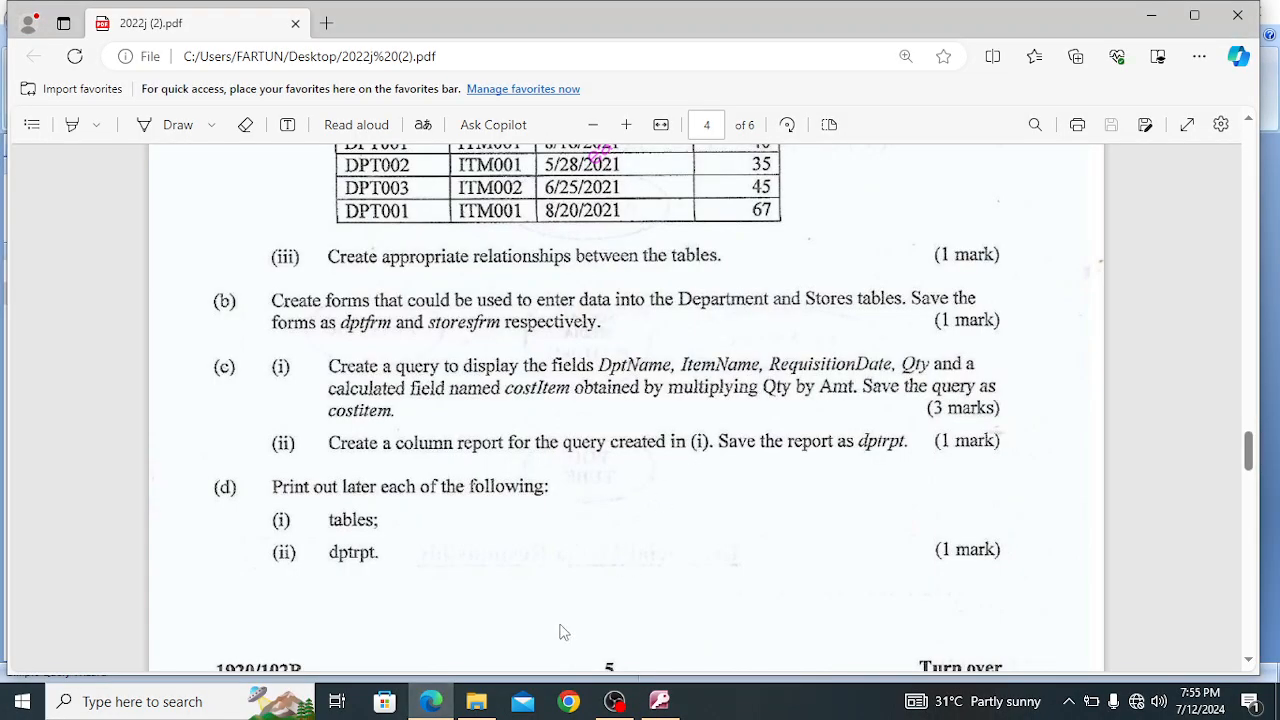
{"action": "left_click", "coordinate": [659, 701]}
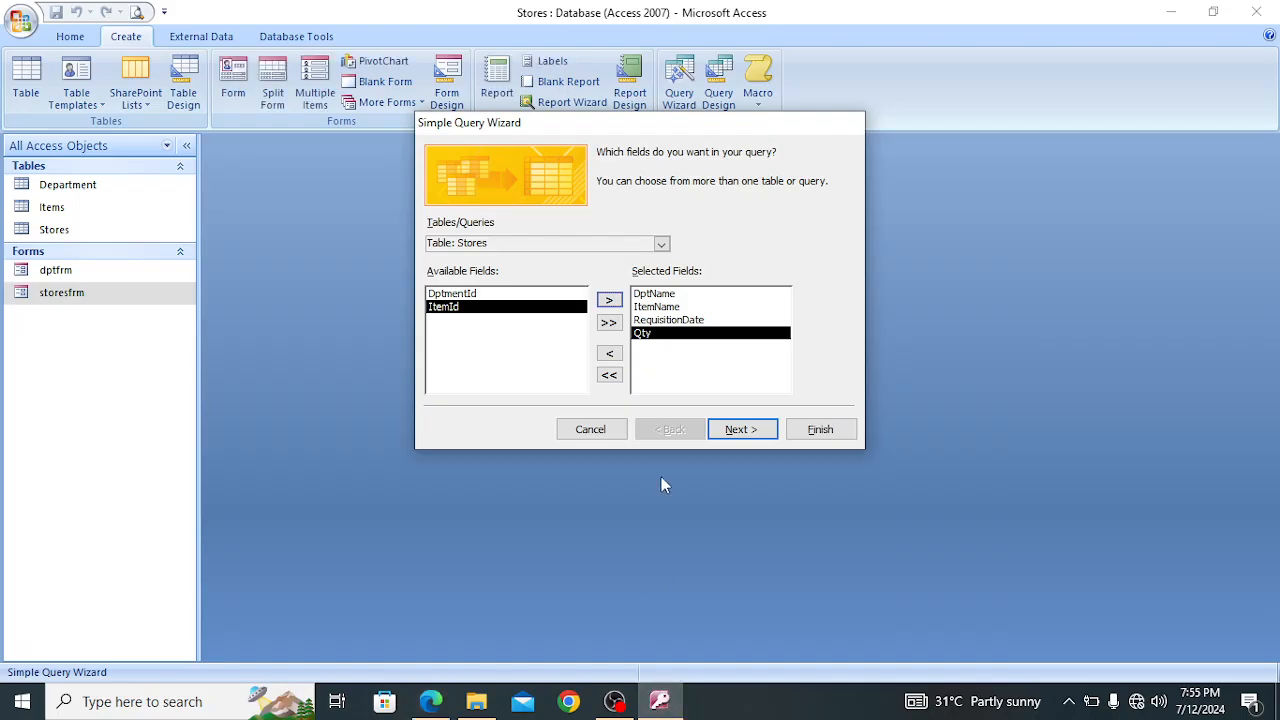
{"action": "left_click", "coordinate": [430, 701]}
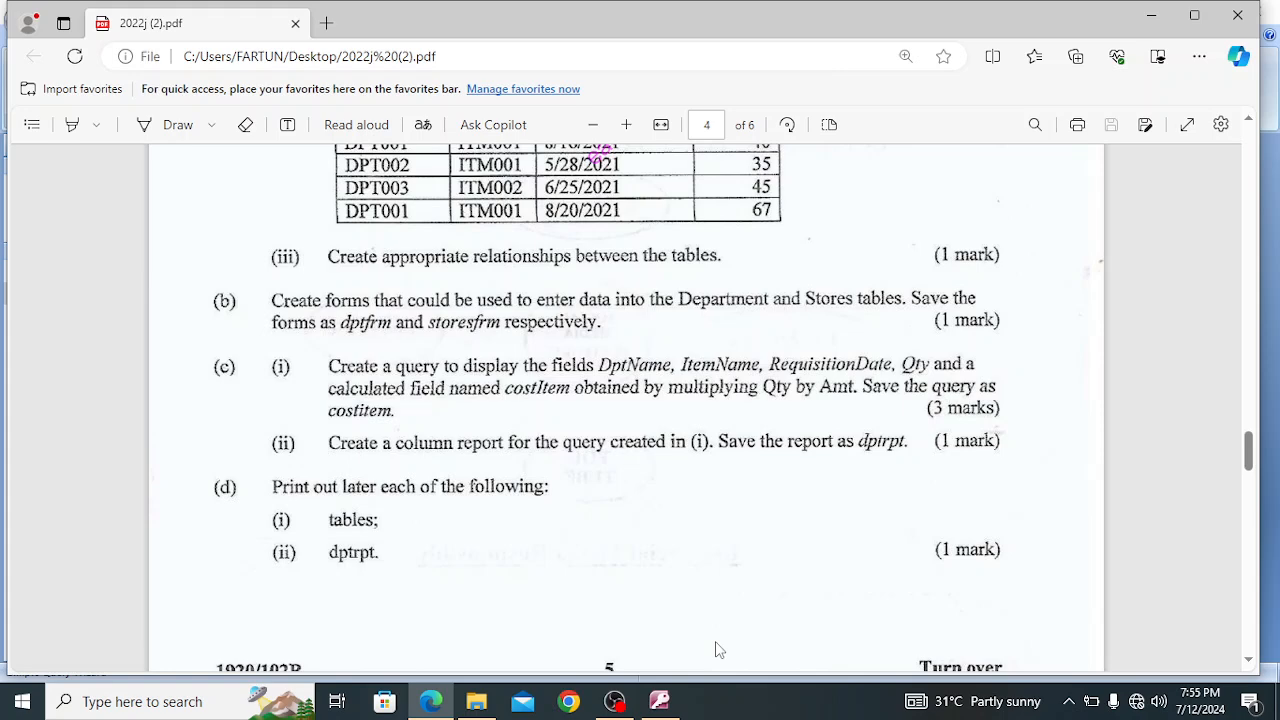
{"action": "left_click", "coordinate": [658, 704]}
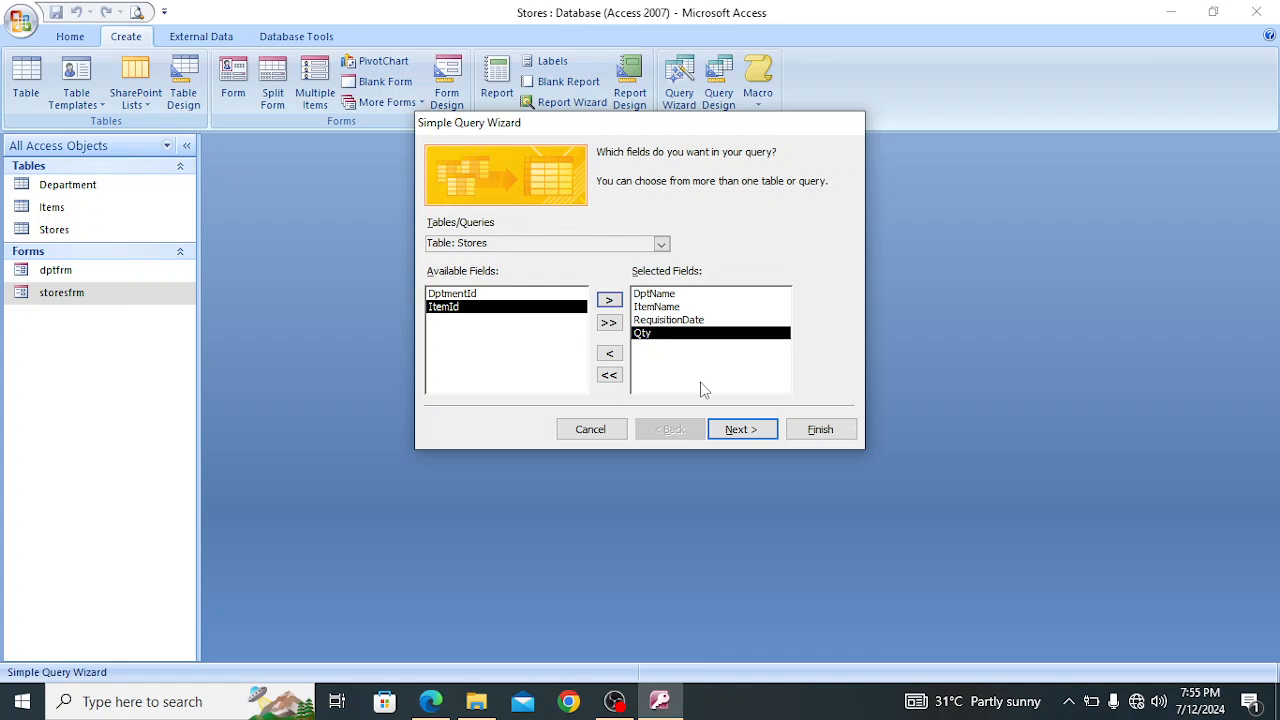
Accept the detail query option and title the query costItem, checking the required name in the exam PDF in Edge before returning to Access
{"action": "left_click", "coordinate": [734, 430]}
{"action": "left_click", "coordinate": [736, 430]}
{"action": "left_click", "coordinate": [685, 172]}
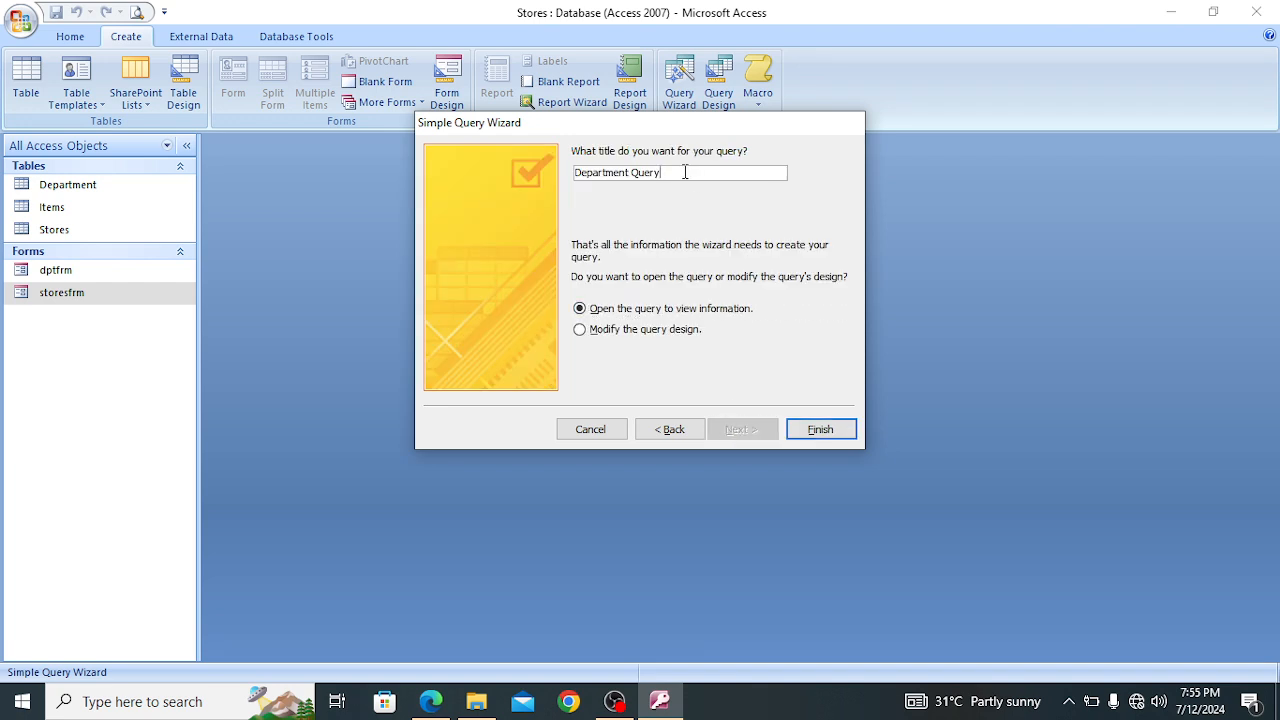
{"action": "key", "text": "BackSpace"}
{"action": "key", "text": "BackSpace"}
{"action": "key", "text": "BackSpace"}
{"action": "key", "text": "BackSpace"}
{"action": "key", "text": "BackSpace"}
{"action": "key", "text": "BackSpace"}
{"action": "key", "text": "BackSpace"}
{"action": "key", "text": "BackSpace"}
{"action": "key", "text": "BackSpace"}
{"action": "key", "text": "BackSpace"}
{"action": "key", "text": "BackSpace"}
{"action": "key", "text": "BackSpace"}
{"action": "key", "text": "BackSpace"}
{"action": "key", "text": "BackSpace"}
{"action": "key", "text": "BackSpace"}
{"action": "key", "text": "BackSpace"}
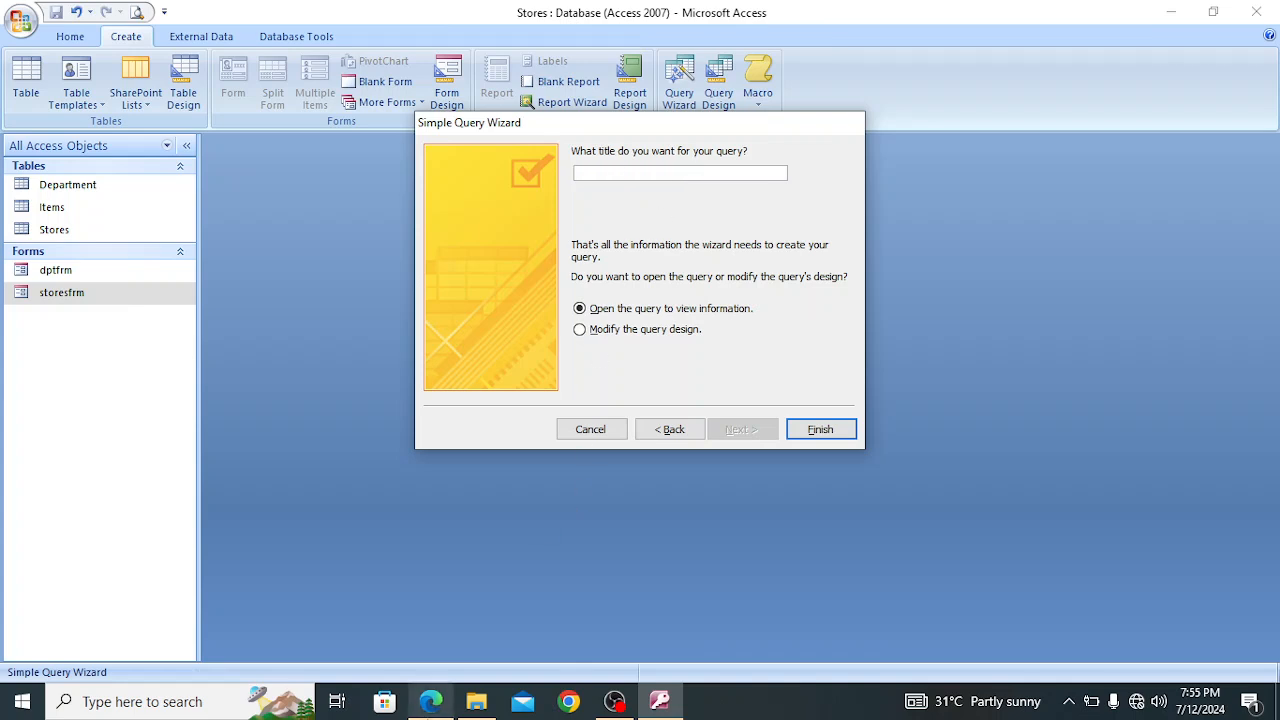
{"action": "left_click", "coordinate": [432, 692]}
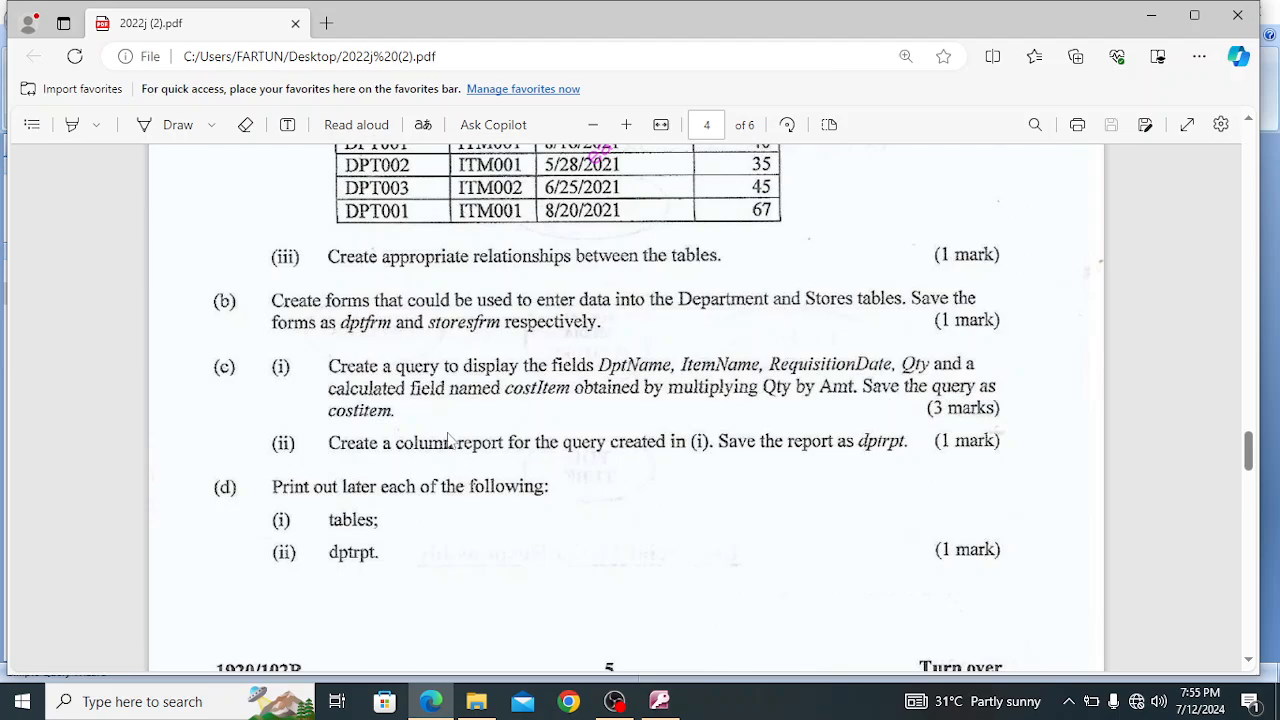
{"action": "left_click", "coordinate": [660, 701]}
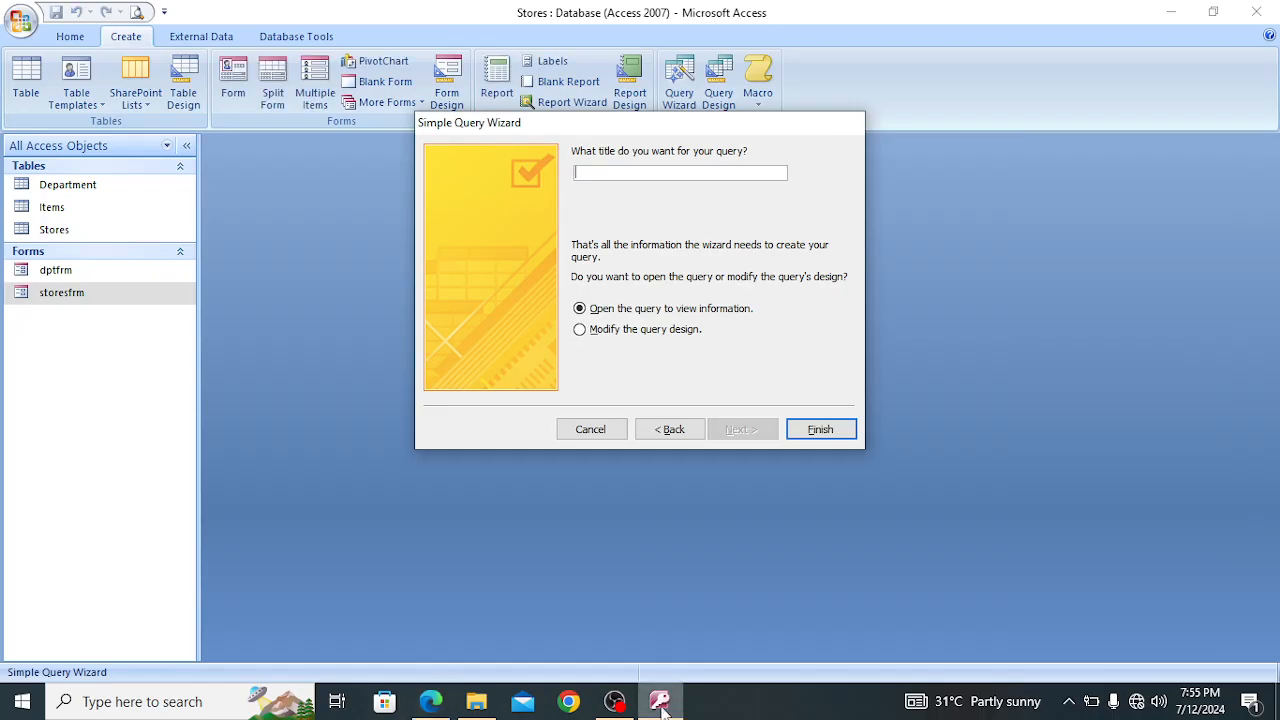
{"action": "type", "text": "c"}
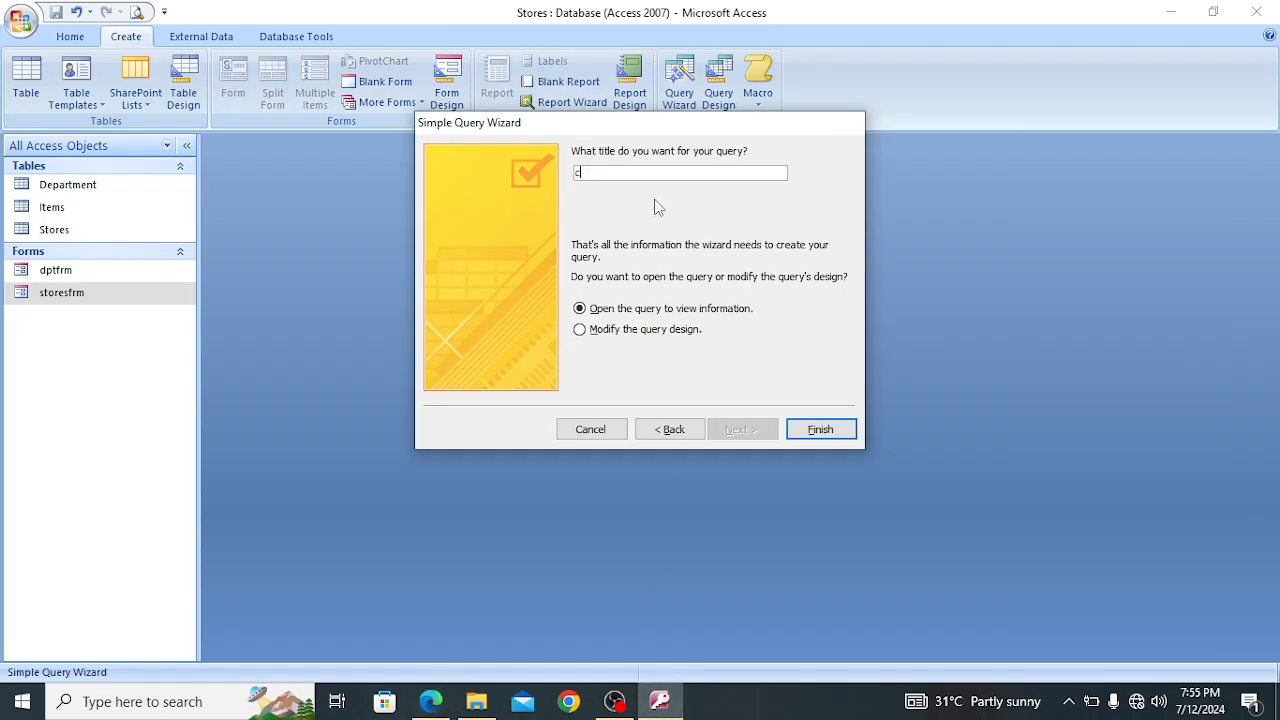
{"action": "type", "text": "ostItem"}
Choose to modify the query design, recheck the question in the exam PDF in Edge, and finish the wizard in Access
{"action": "left_click", "coordinate": [581, 334]}
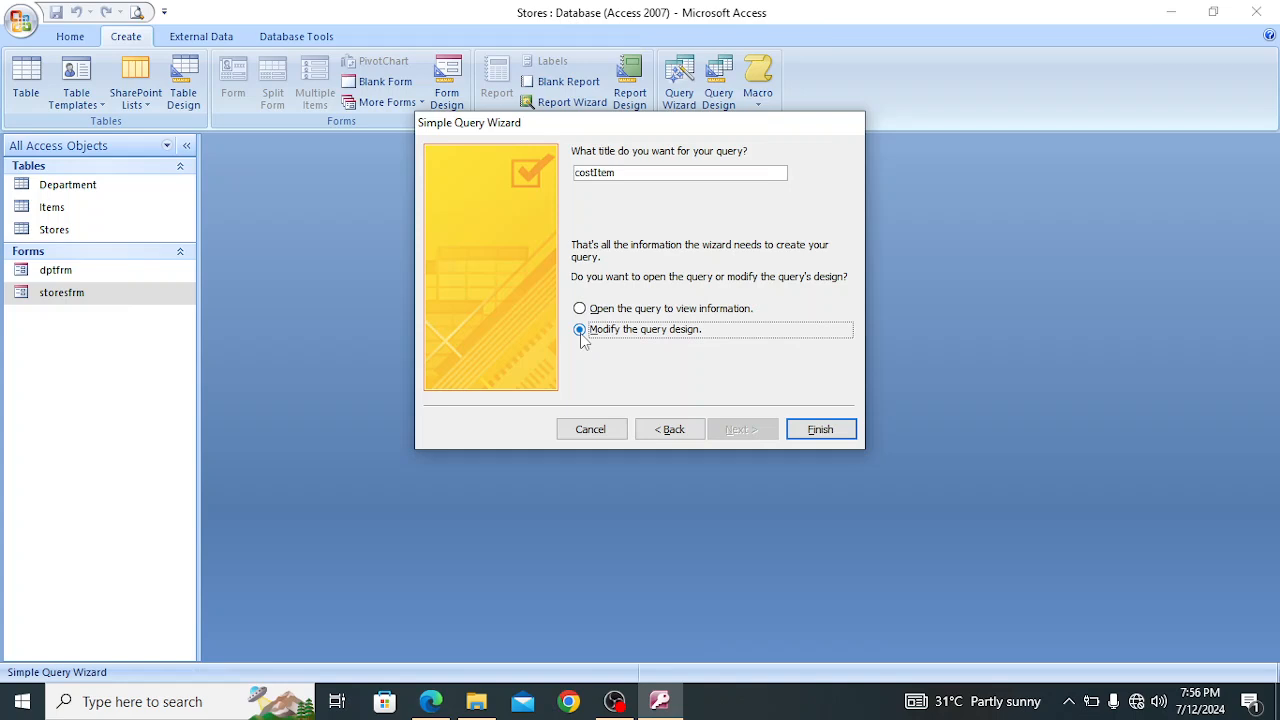
{"action": "left_click", "coordinate": [430, 701]}
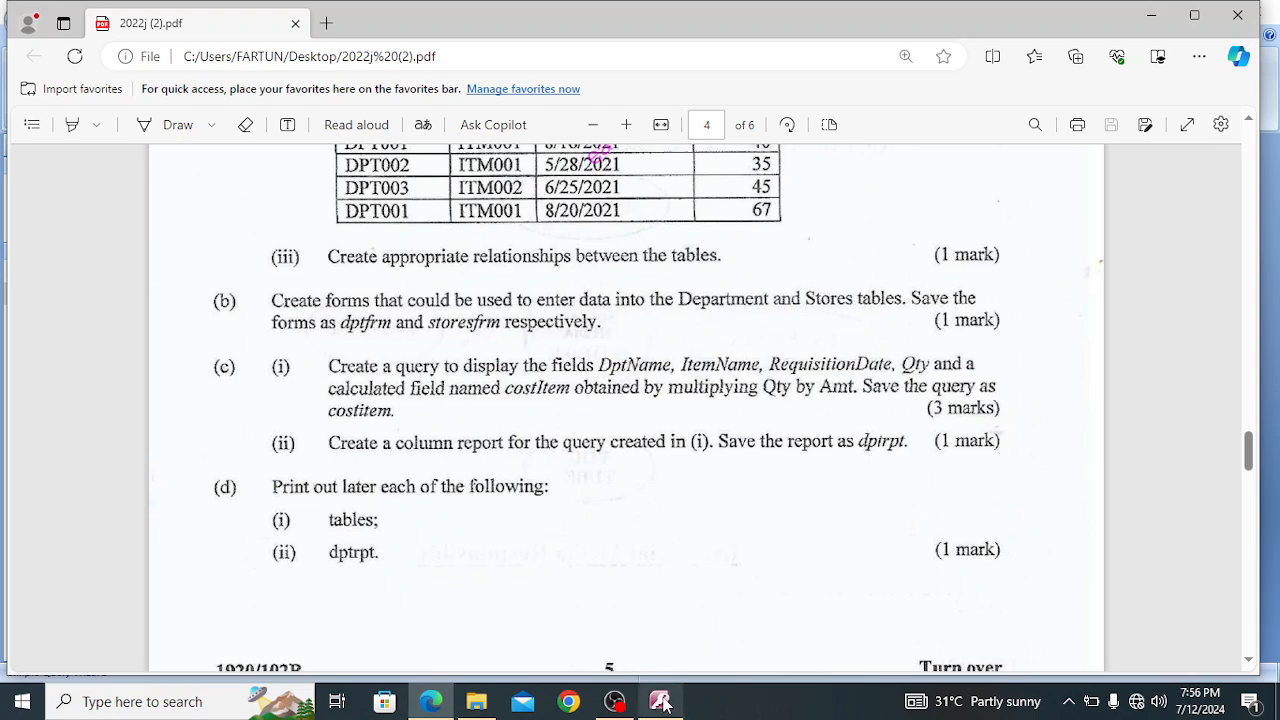
{"action": "left_click", "coordinate": [659, 700]}
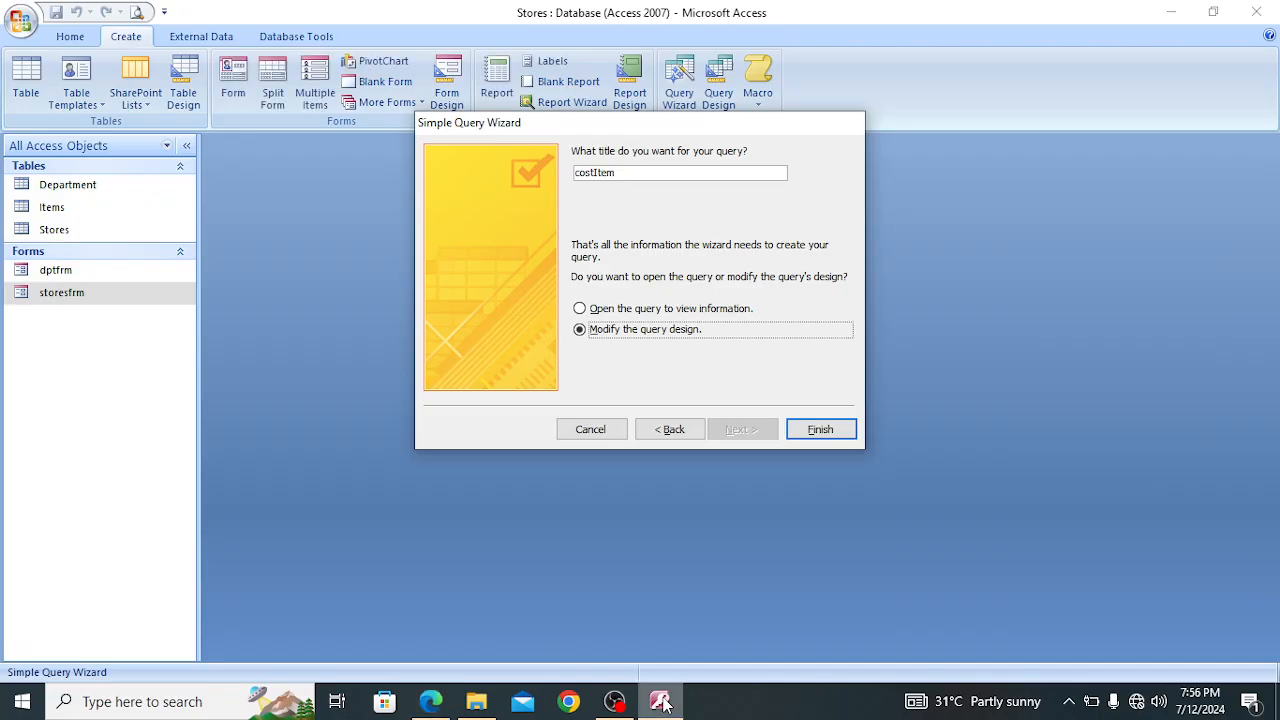
{"action": "left_click", "coordinate": [820, 429]}
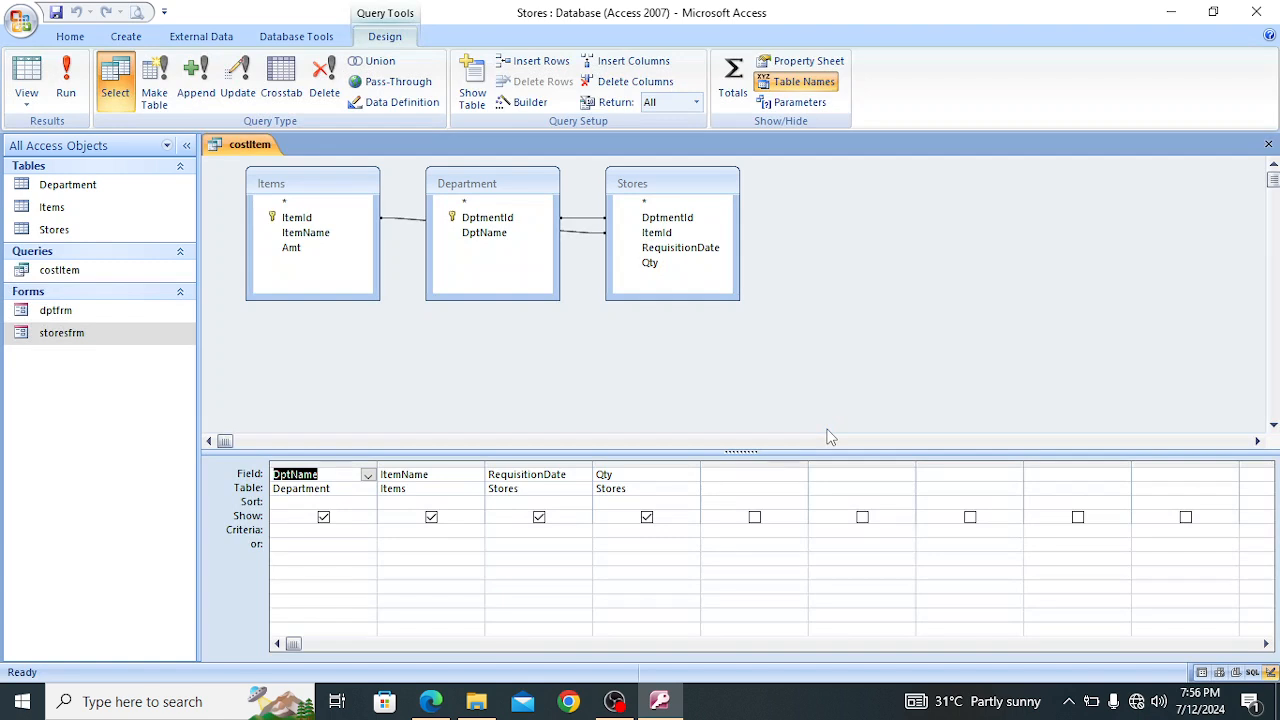
Rearrange the tables in the query design so Stores sits between Items and Department with its relationship lines clearly separated
{"action": "left_click", "coordinate": [728, 221]}
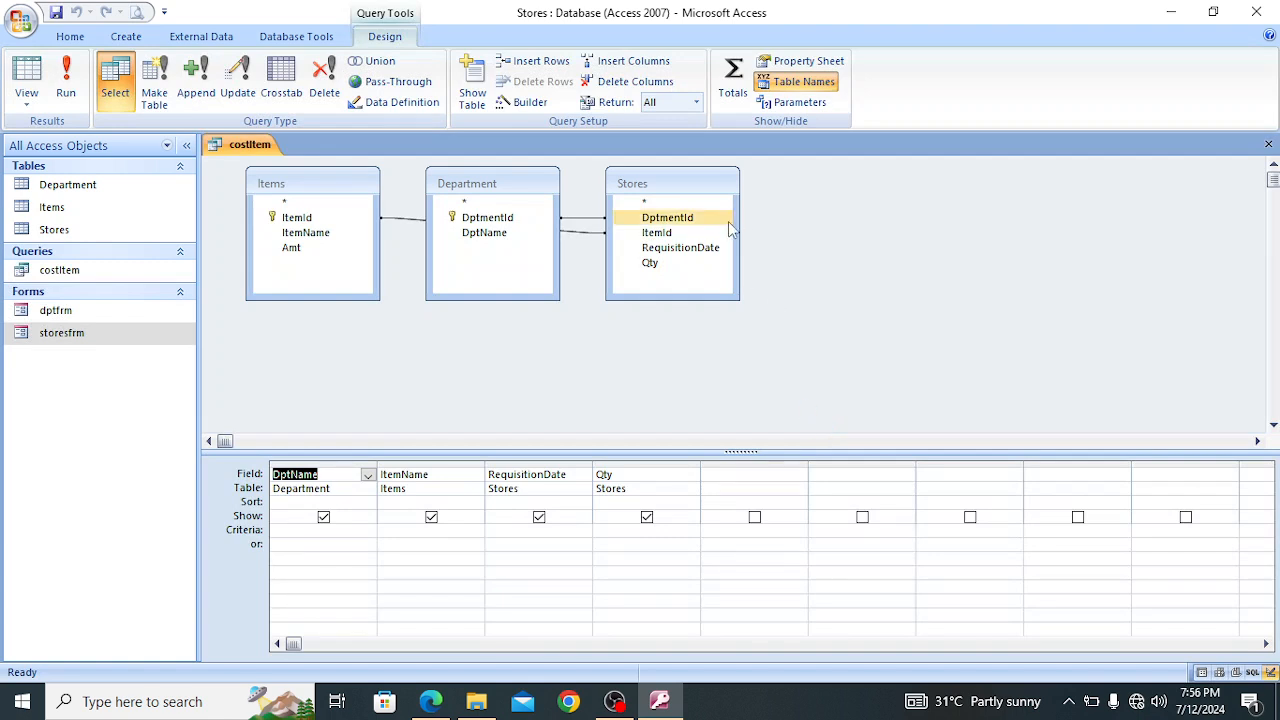
{"action": "left_click", "coordinate": [730, 187]}
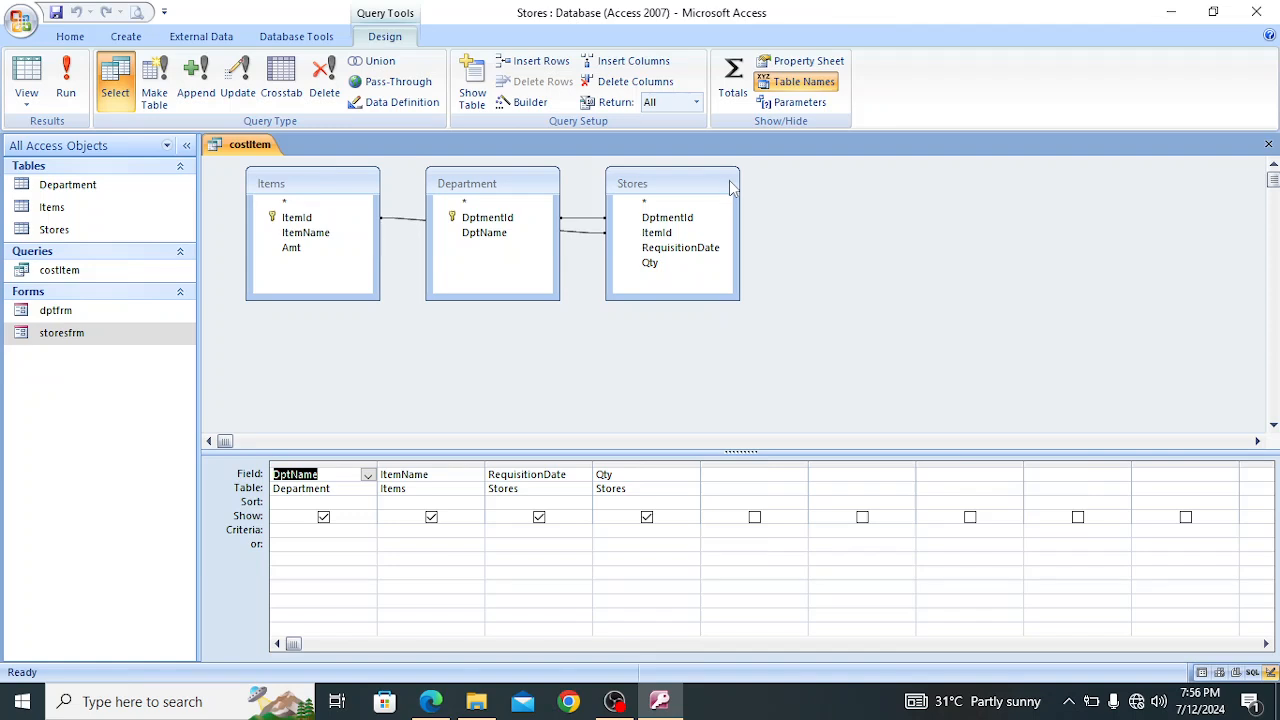
{"action": "left_click_drag", "start_coordinate": [730, 187], "coordinate": [618, 328]}
{"action": "left_click_drag", "start_coordinate": [540, 203], "coordinate": [800, 213]}
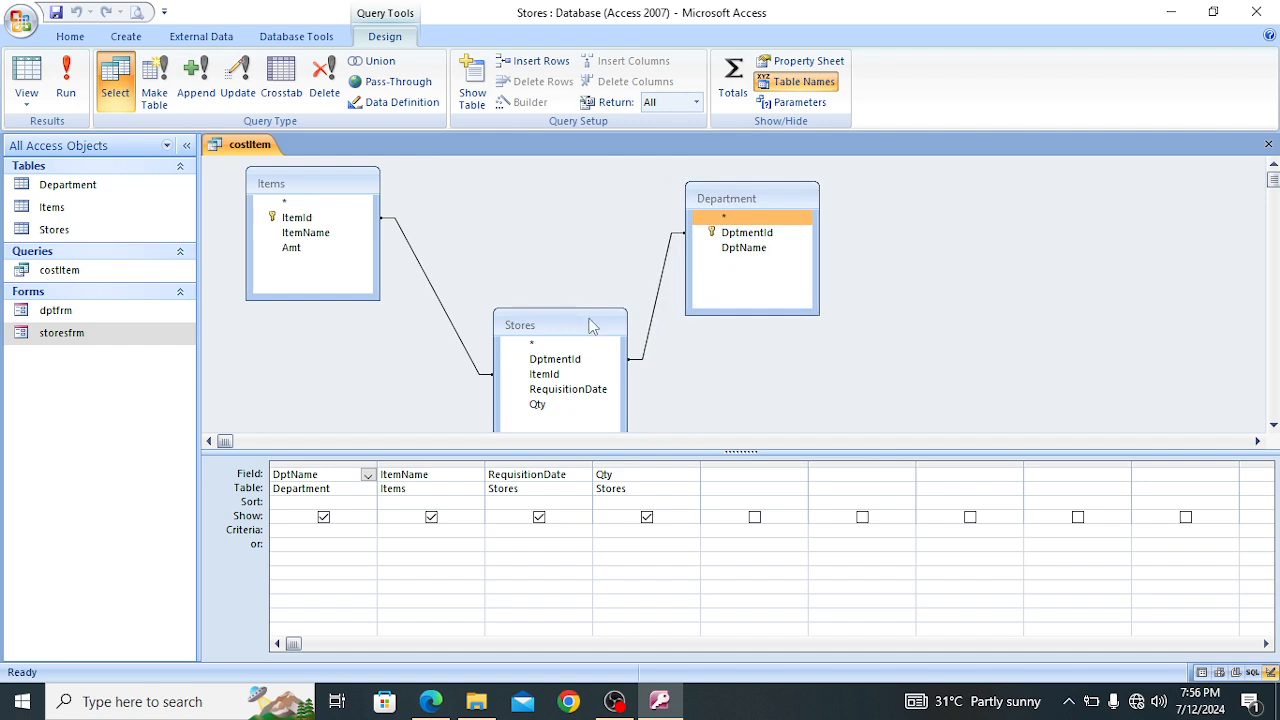
{"action": "left_click_drag", "start_coordinate": [588, 323], "coordinate": [565, 235]}
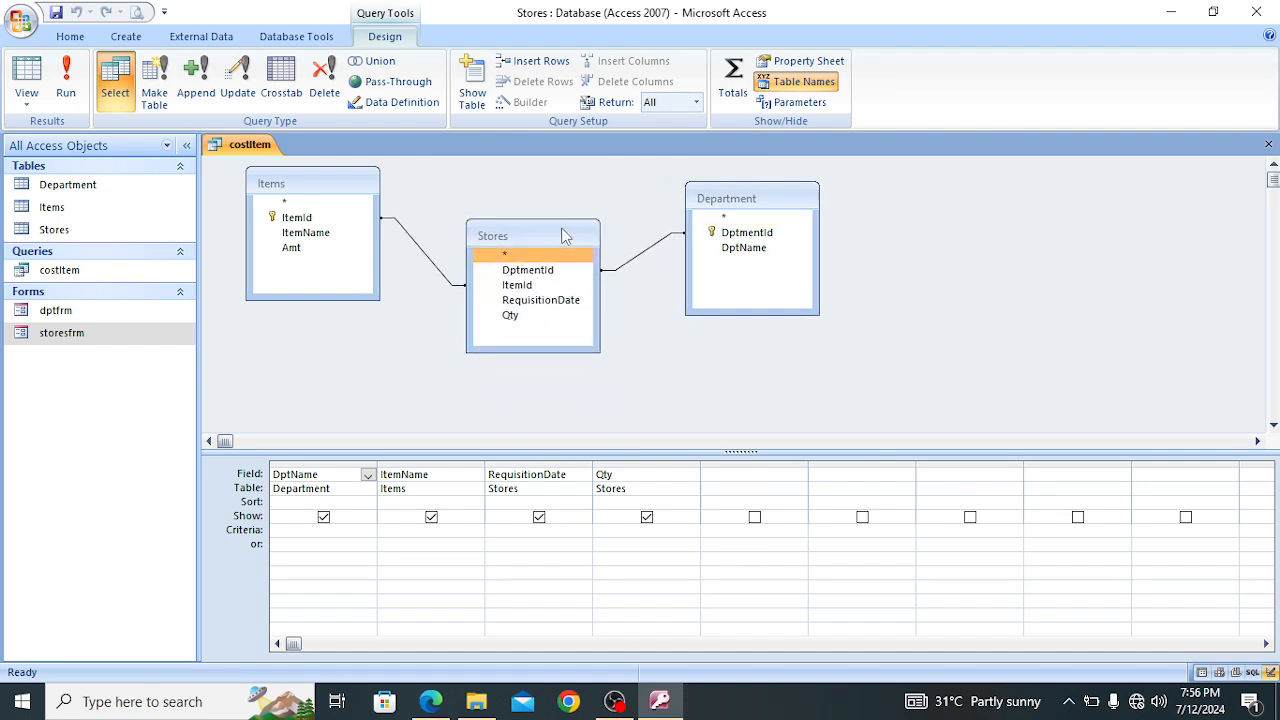
Enter the calculated field name "CostItem:" in the first empty query column, consulting the exam PDF in Edge before returning to Access
{"action": "left_click", "coordinate": [722, 478]}
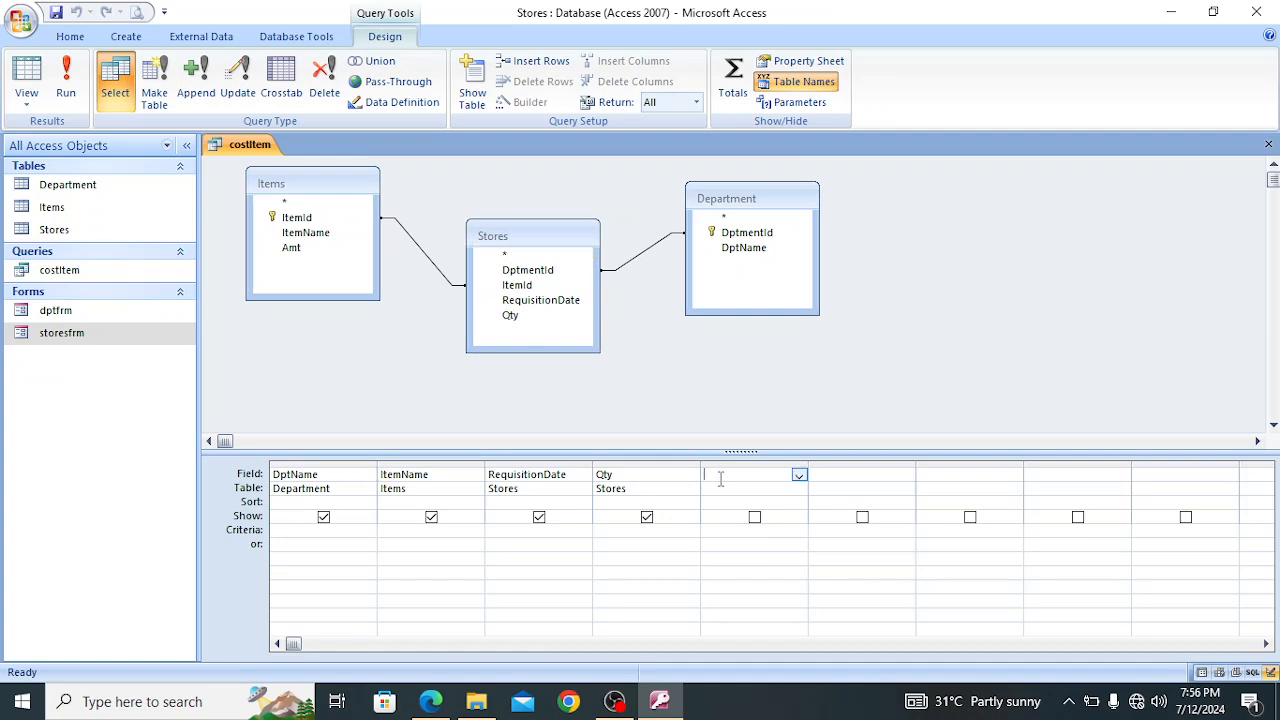
{"action": "left_click", "coordinate": [430, 701]}
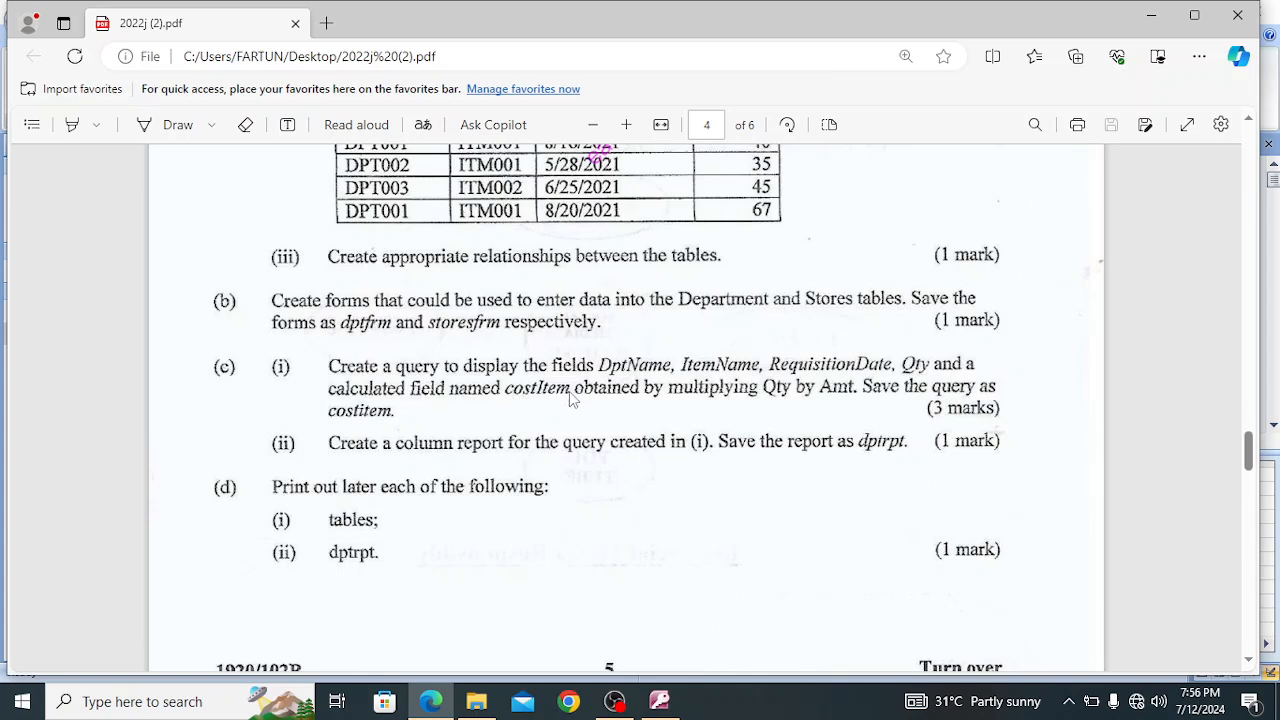
{"action": "left_click", "coordinate": [658, 703]}
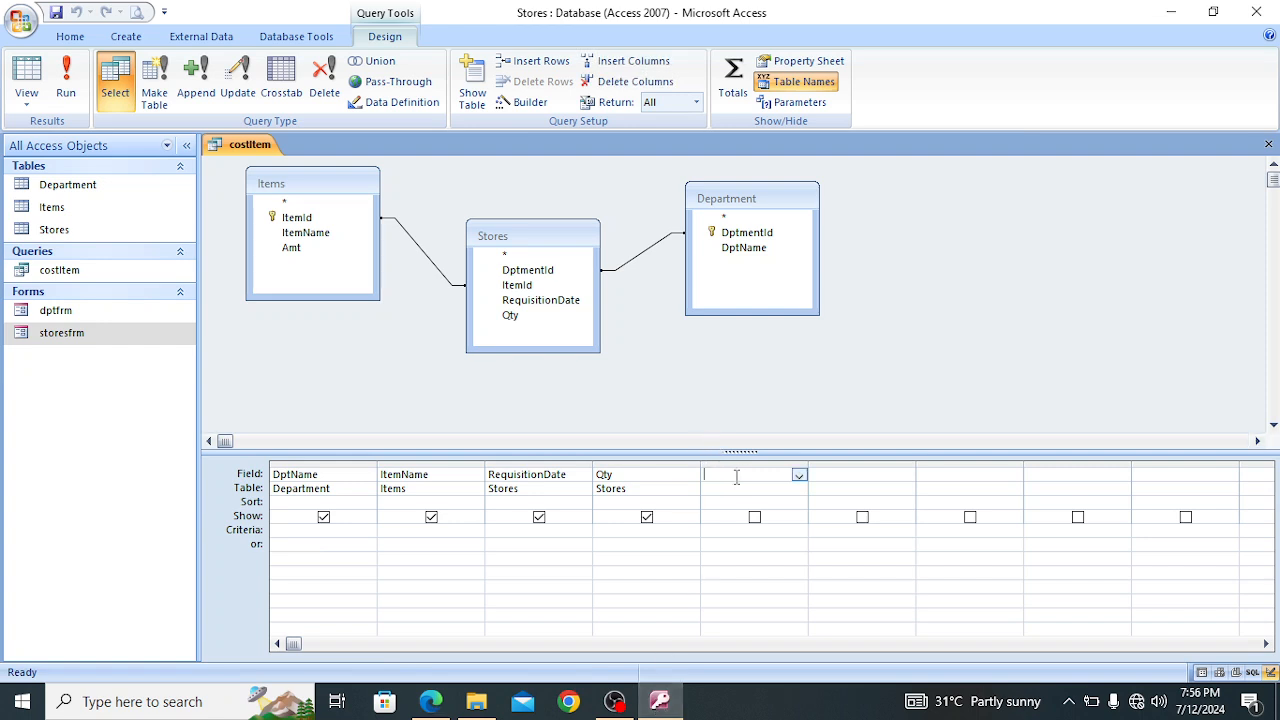
{"action": "type", "text": "Cost"}
{"action": "key", "text": "Caps_Lock"}
{"action": "type", "text": "I"}
{"action": "key", "text": "Caps_Lock"}
{"action": "type", "text": "dem"}
{"action": "type", "text": ":"}
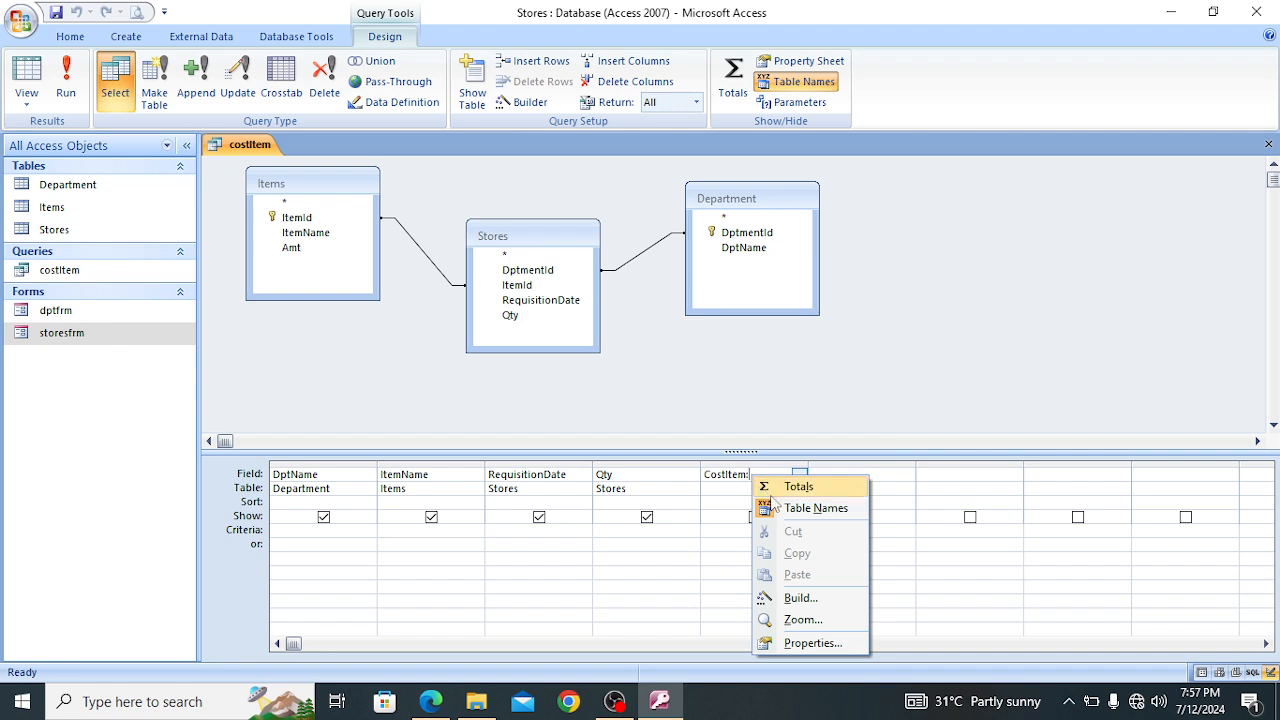
Open the Expression Builder for the CostItem field and insert Qty from the Stores table
{"action": "left_click", "coordinate": [801, 598]}
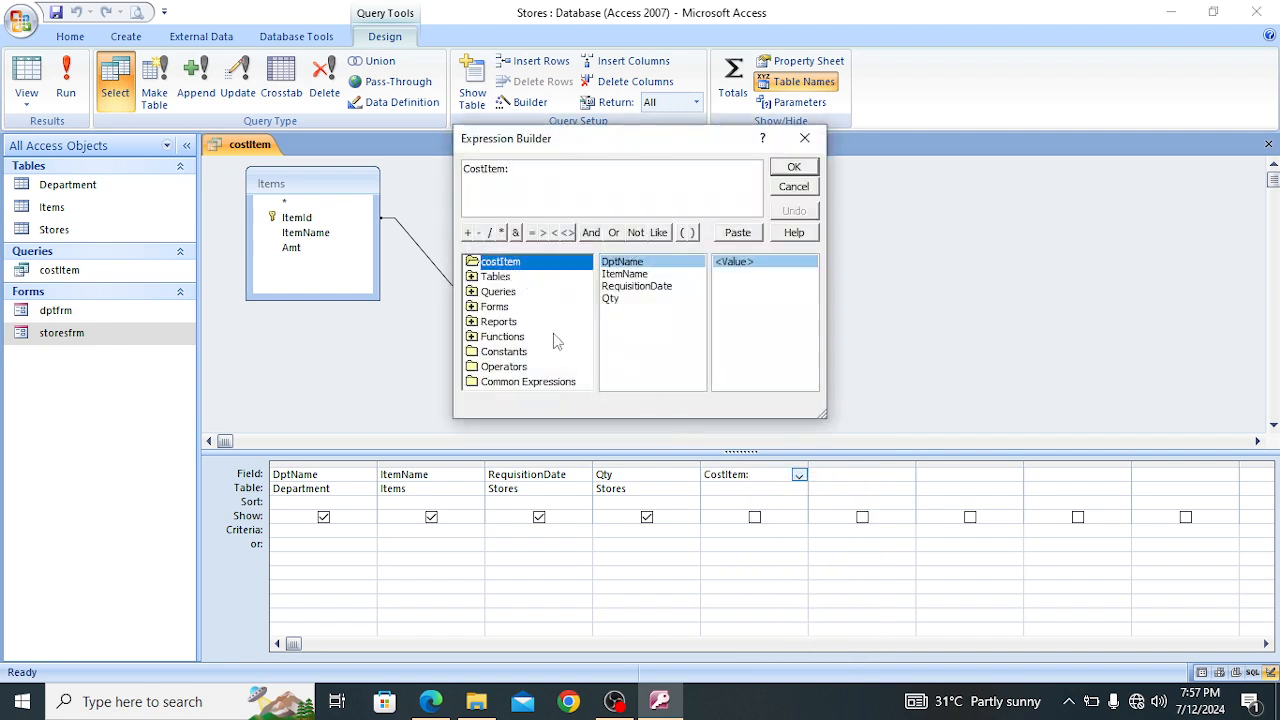
{"action": "left_click", "coordinate": [476, 280]}
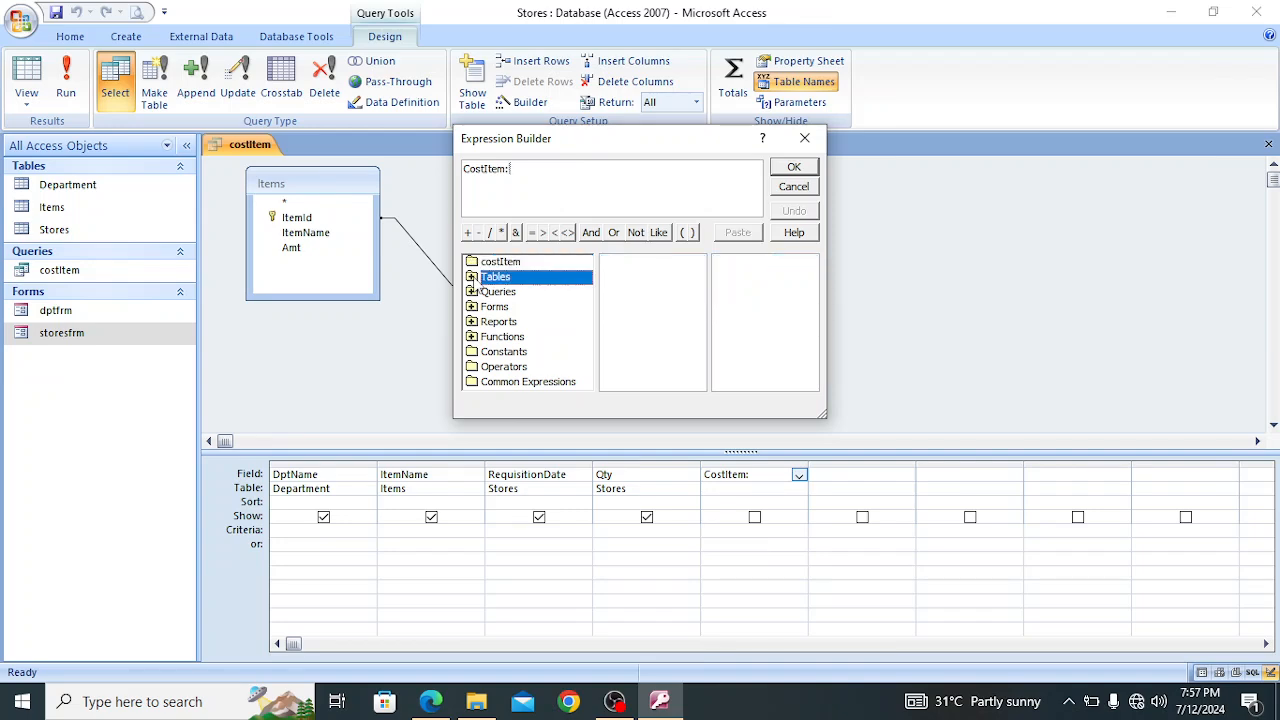
{"action": "left_click", "coordinate": [474, 281]}
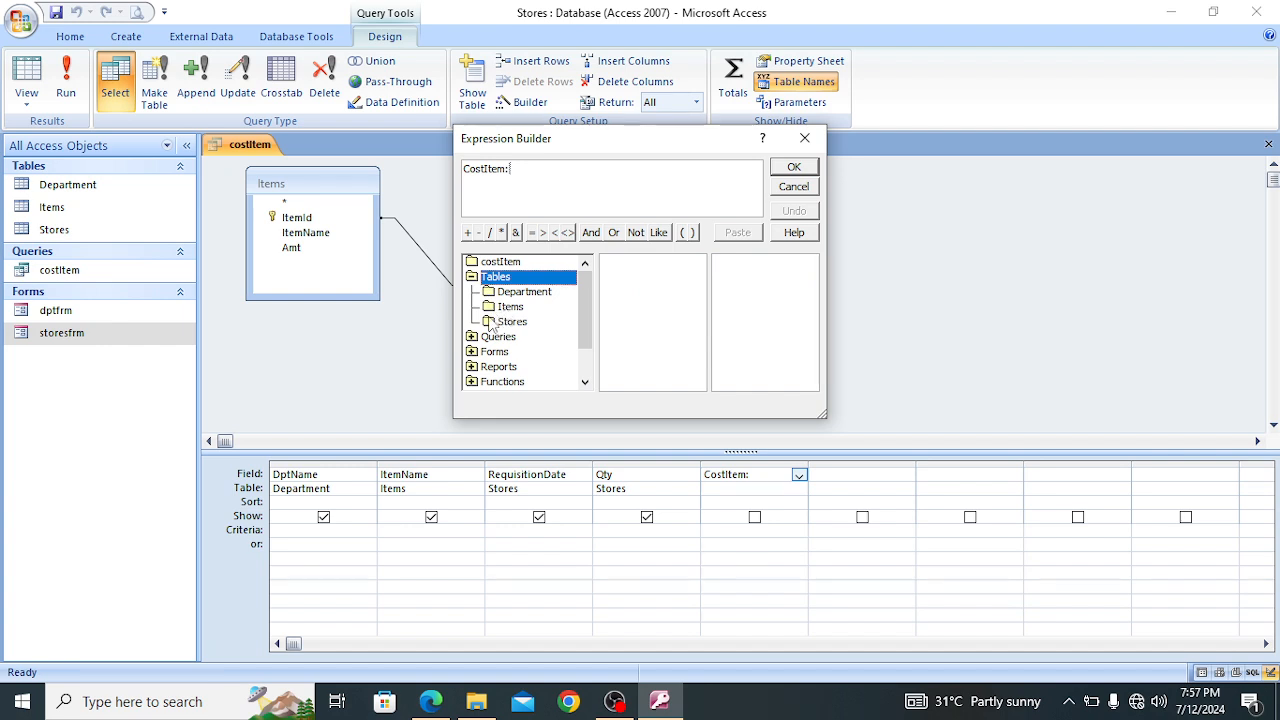
{"action": "left_click", "coordinate": [500, 322]}
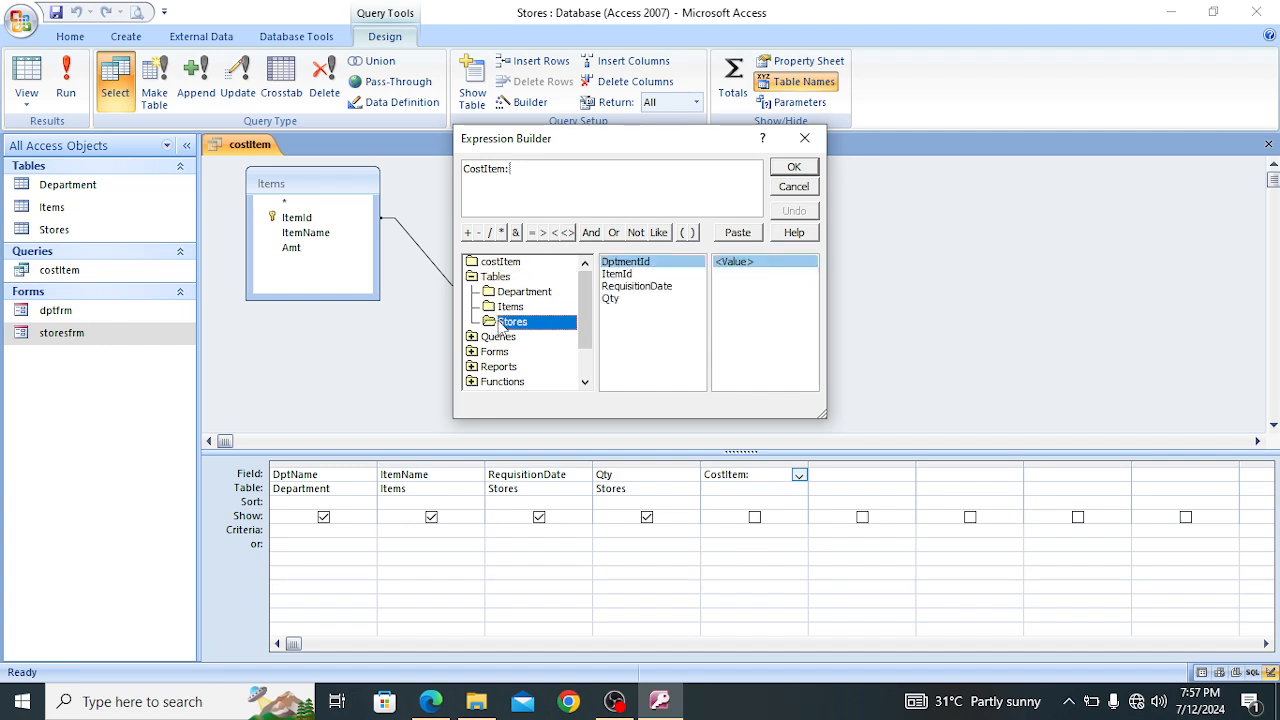
{"action": "left_click", "coordinate": [612, 299]}
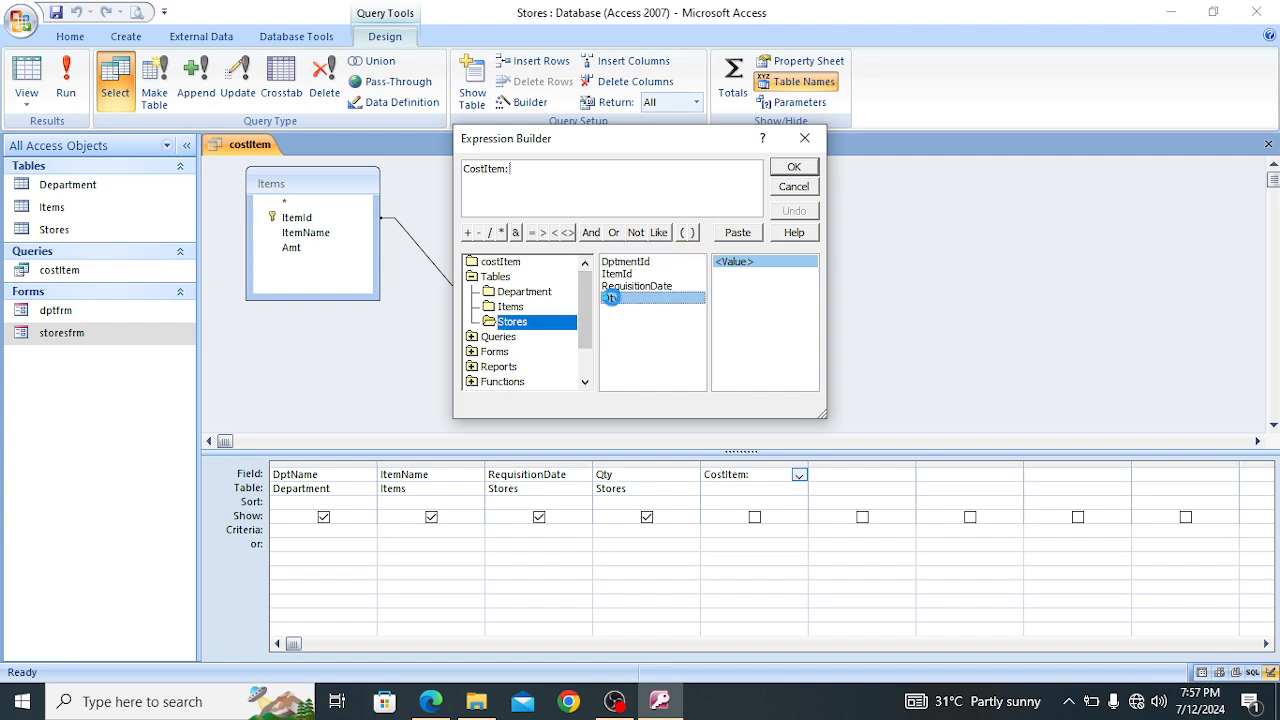
{"action": "double_click", "coordinate": [612, 299]}
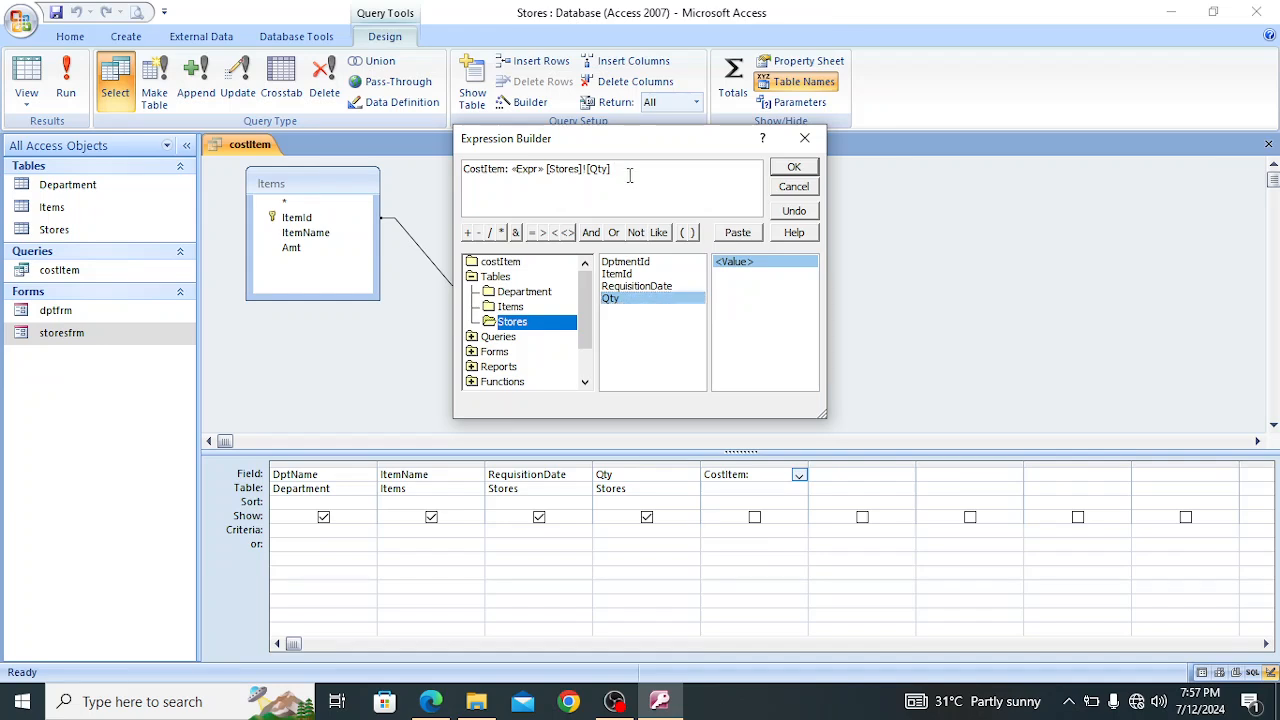
Multiply the expression by Amt from the Items table
{"action": "type", "text": "*"}
{"action": "left_click", "coordinate": [512, 307]}
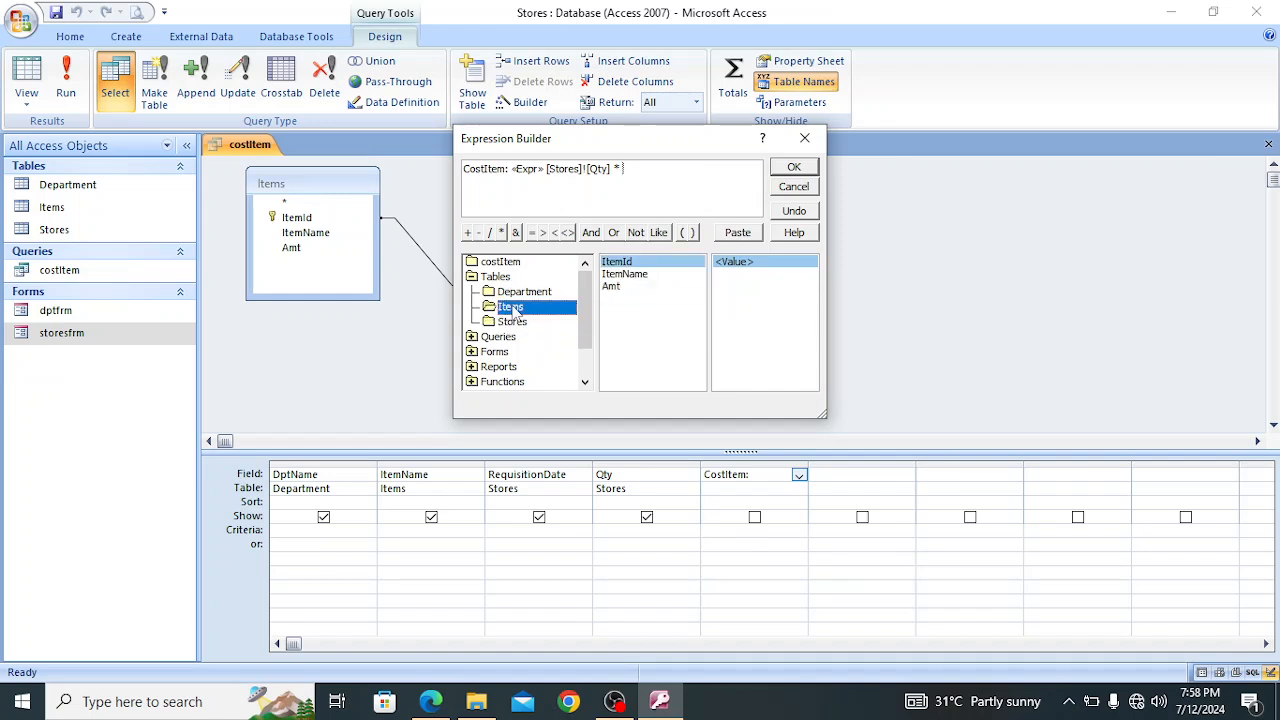
{"action": "left_click", "coordinate": [618, 287]}
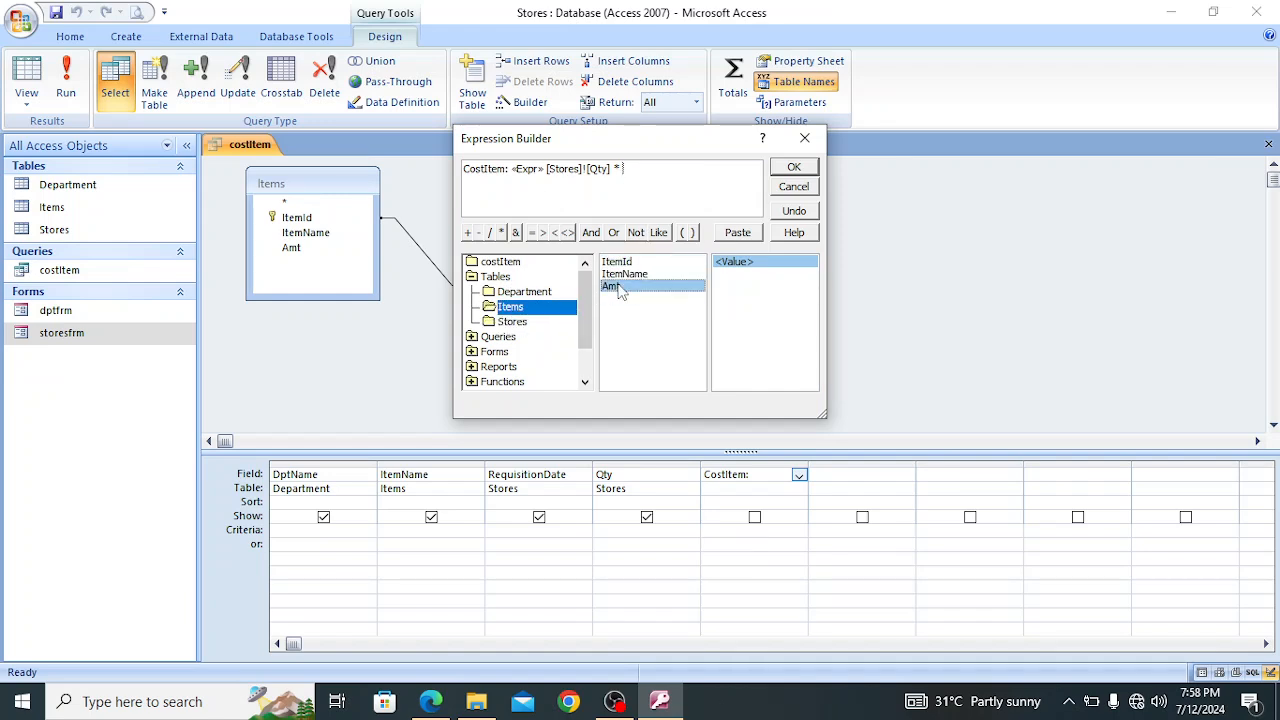
{"action": "double_click", "coordinate": [618, 287]}
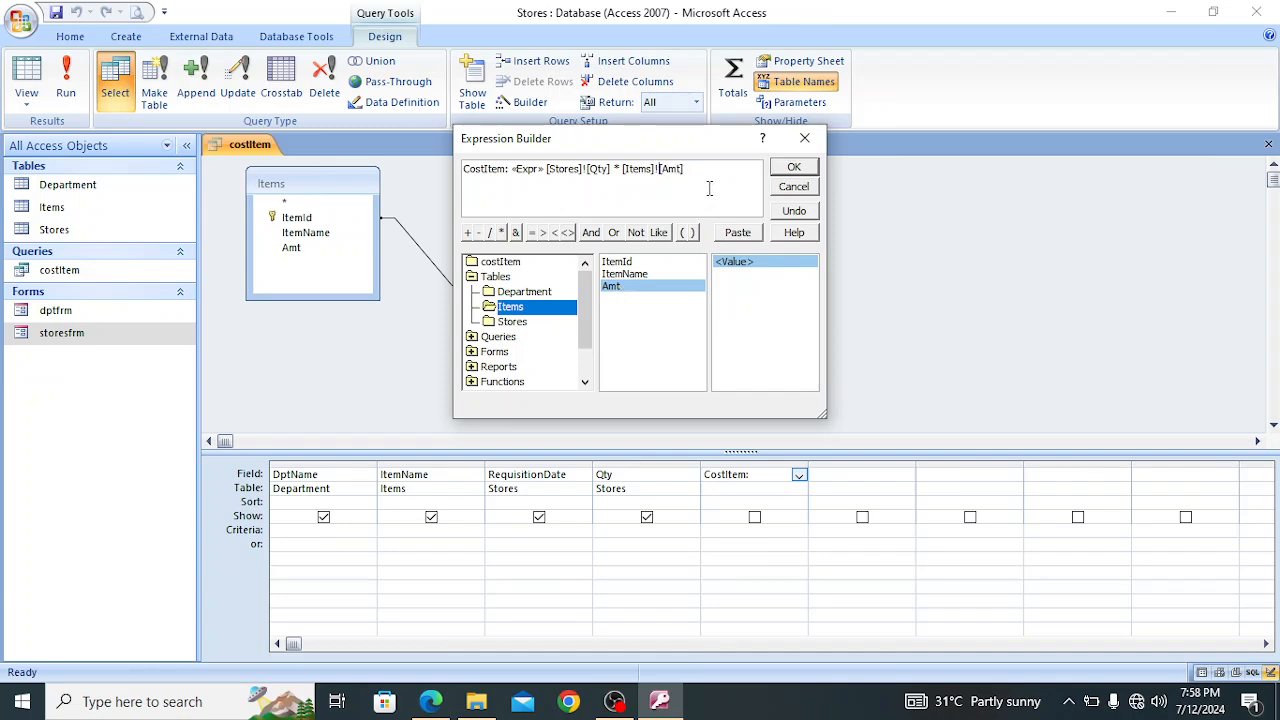
Remove the placeholder and table prefixes so the expression reads CostItem: [Qty] * [Amt], accept it and run the query
{"action": "key", "text": "BackSpace"}
{"action": "key", "text": "BackSpace"}
{"action": "key", "text": "BackSpace"}
{"action": "key", "text": "BackSpace"}
{"action": "key", "text": "BackSpace"}
{"action": "key", "text": "BackSpace"}
{"action": "key", "text": "BackSpace"}
{"action": "key", "text": "BackSpace"}
{"action": "key", "text": "BackSpace"}
{"action": "key", "text": "BackSpace"}
{"action": "key", "text": "BackSpace"}
{"action": "key", "text": "BackSpace"}
{"action": "key", "text": "BackSpace"}
{"action": "key", "text": "BackSpace"}
{"action": "key", "text": "BackSpace"}
{"action": "key", "text": "BackSpace"}
{"action": "key", "text": "BackSpace"}
{"action": "key", "text": "BackSpace"}
{"action": "key", "text": "BackSpace"}
{"action": "key", "text": "BackSpace"}
{"action": "key", "text": "BackSpace"}
{"action": "key", "text": "BackSpace"}
{"action": "key", "text": "BackSpace"}
{"action": "key", "text": "BackSpace"}
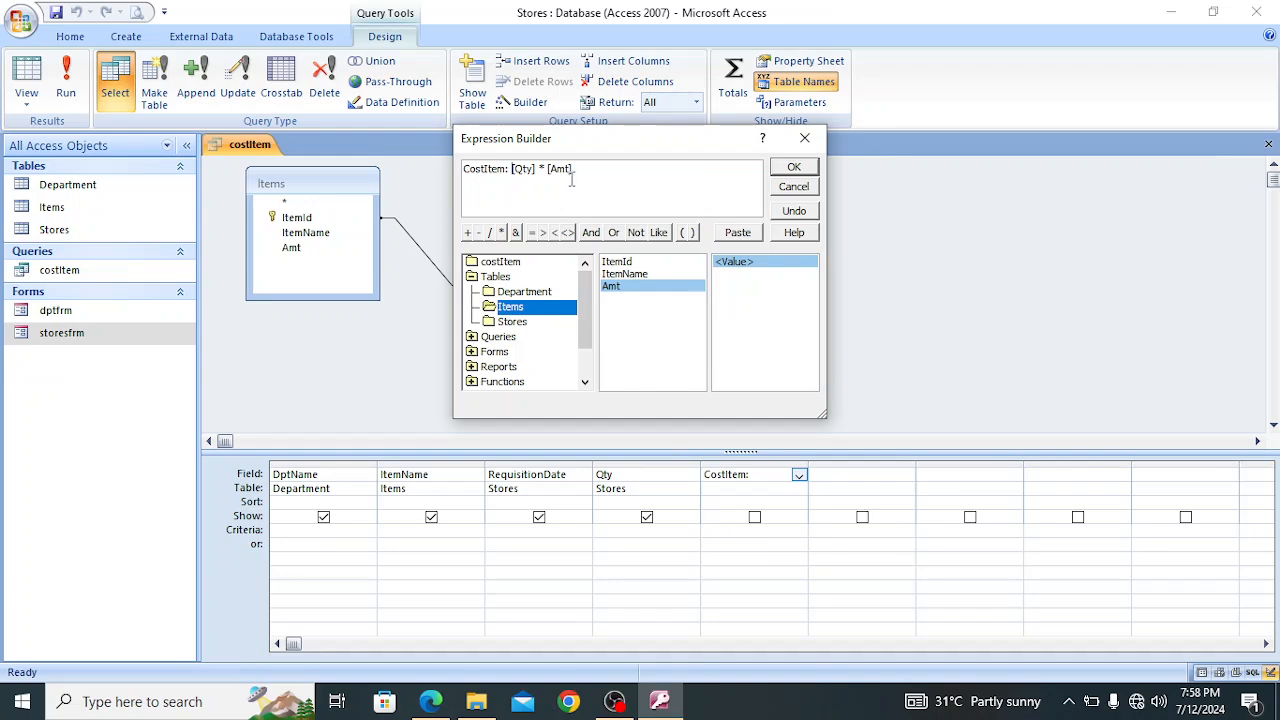
{"action": "left_click", "coordinate": [803, 170]}
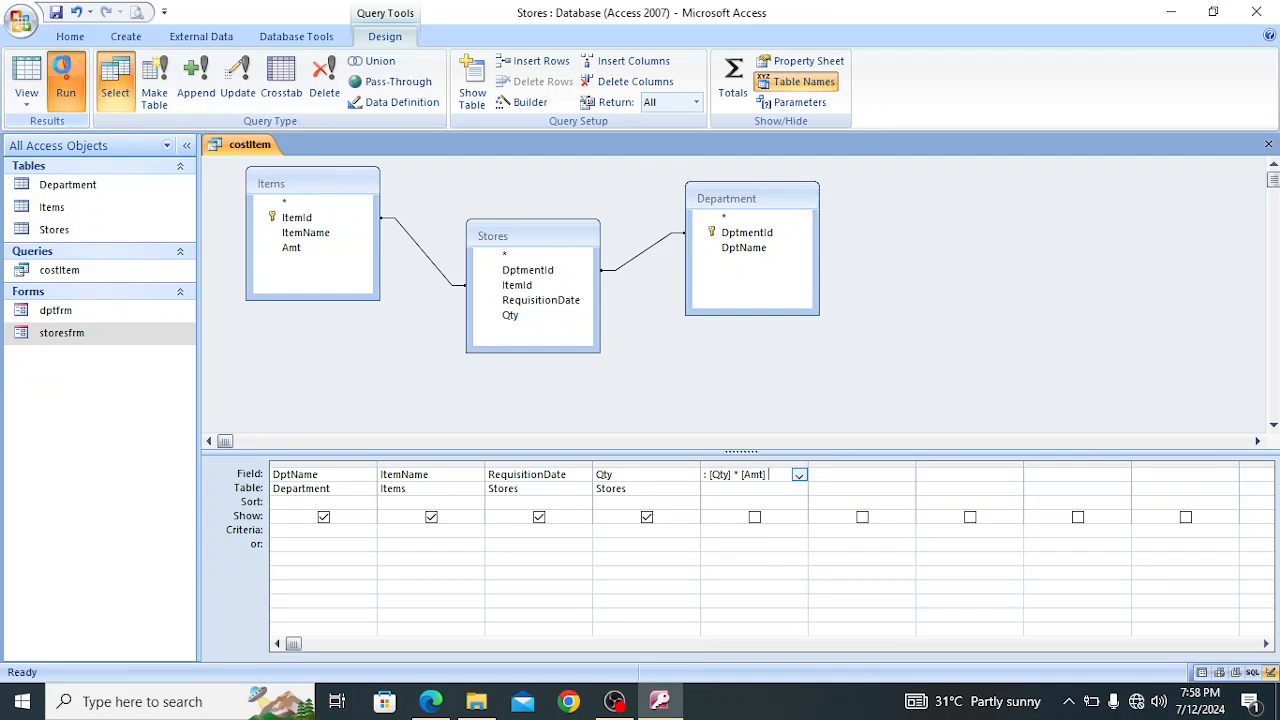
{"action": "left_click", "coordinate": [65, 85]}
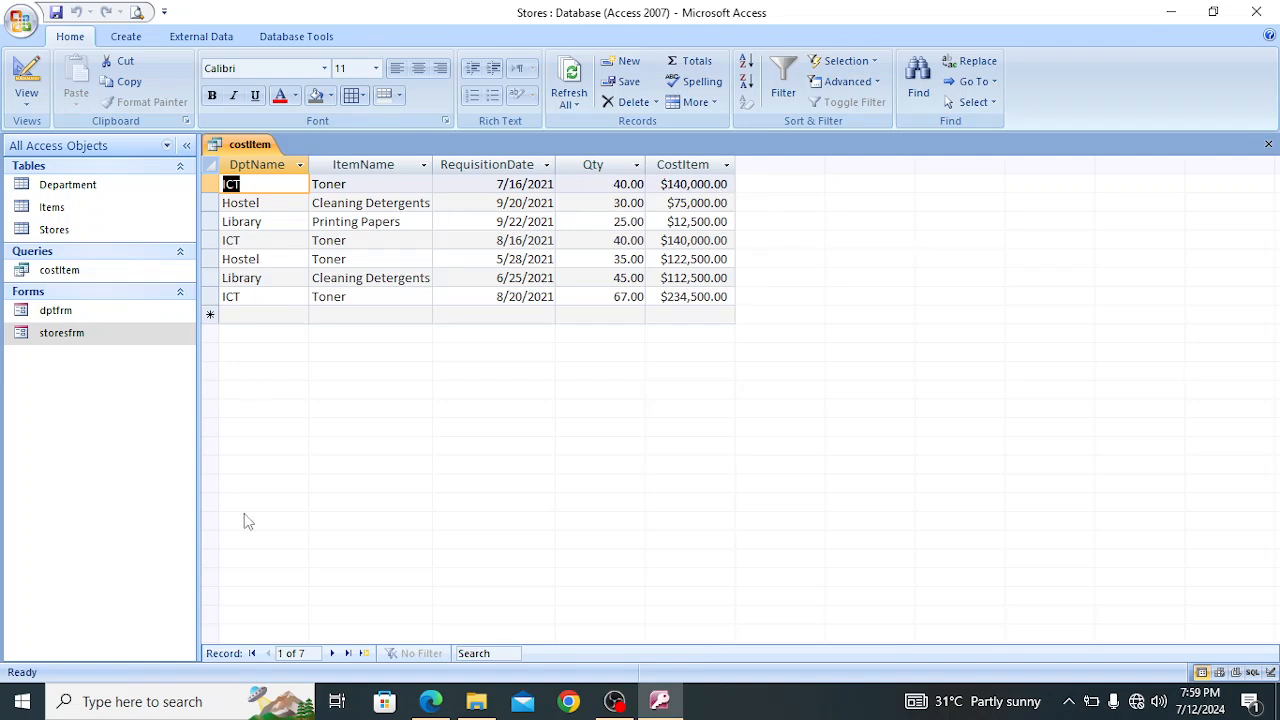
Switch to the Windows Calculator and move its window down off the first rows of the query results
{"action": "left_click", "coordinate": [90, 703]}
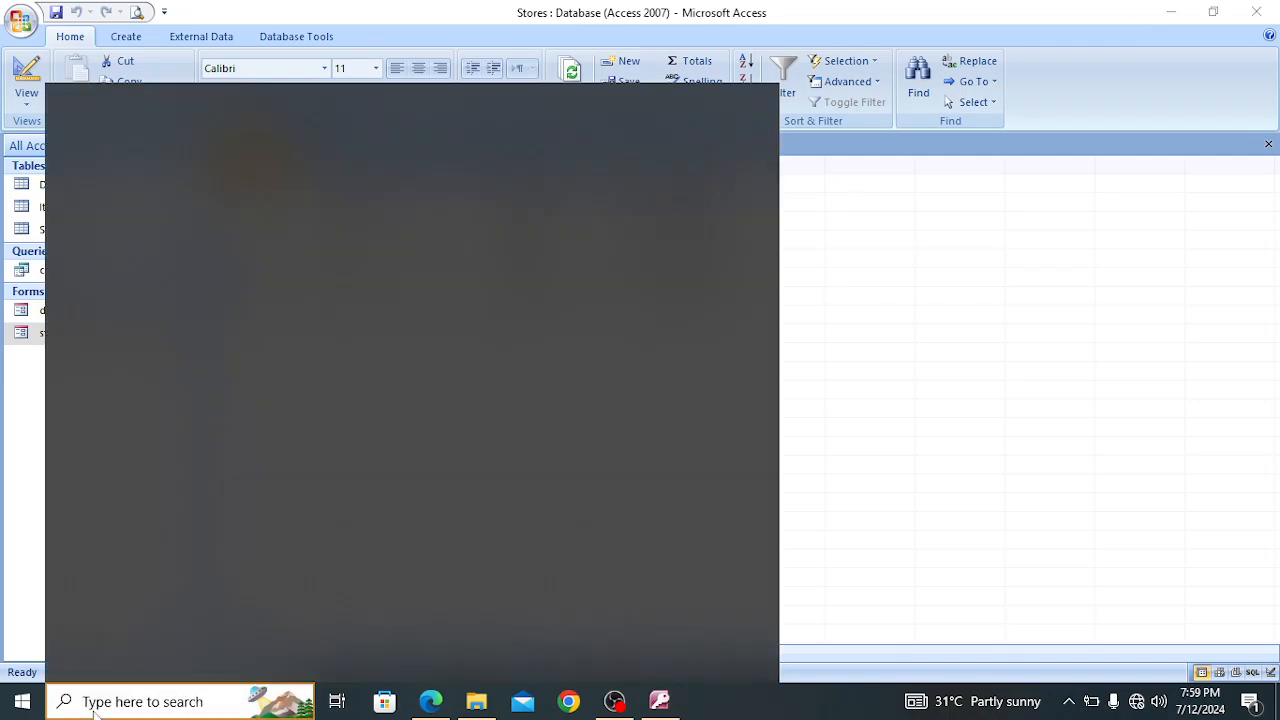
{"action": "type", "text": "cal"}
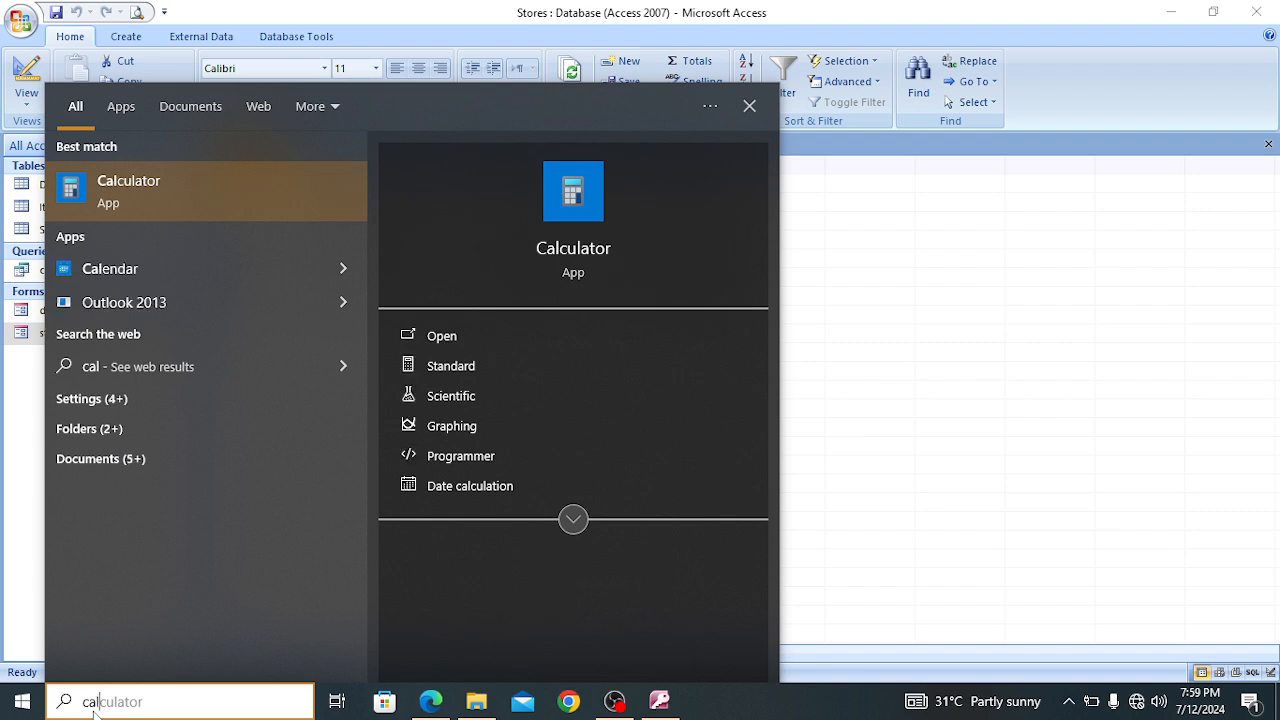
{"action": "left_click", "coordinate": [164, 204]}
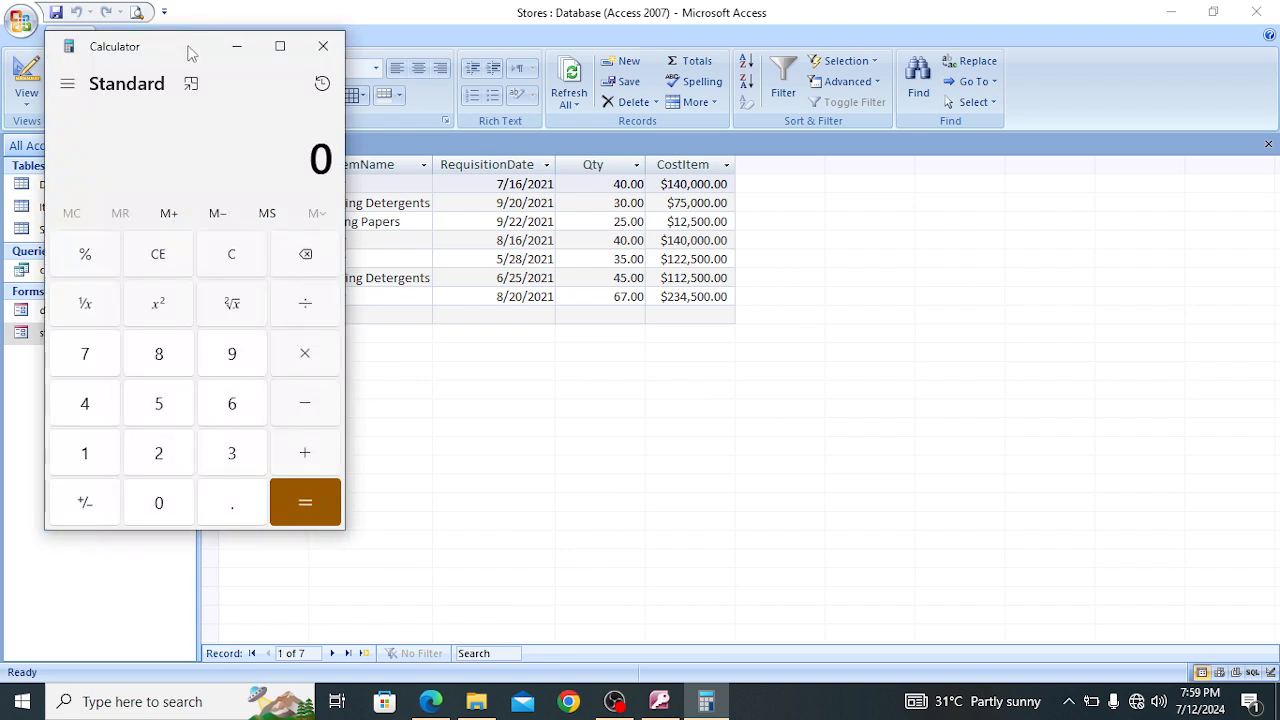
{"action": "left_click_drag", "start_coordinate": [189, 49], "coordinate": [204, 240]}
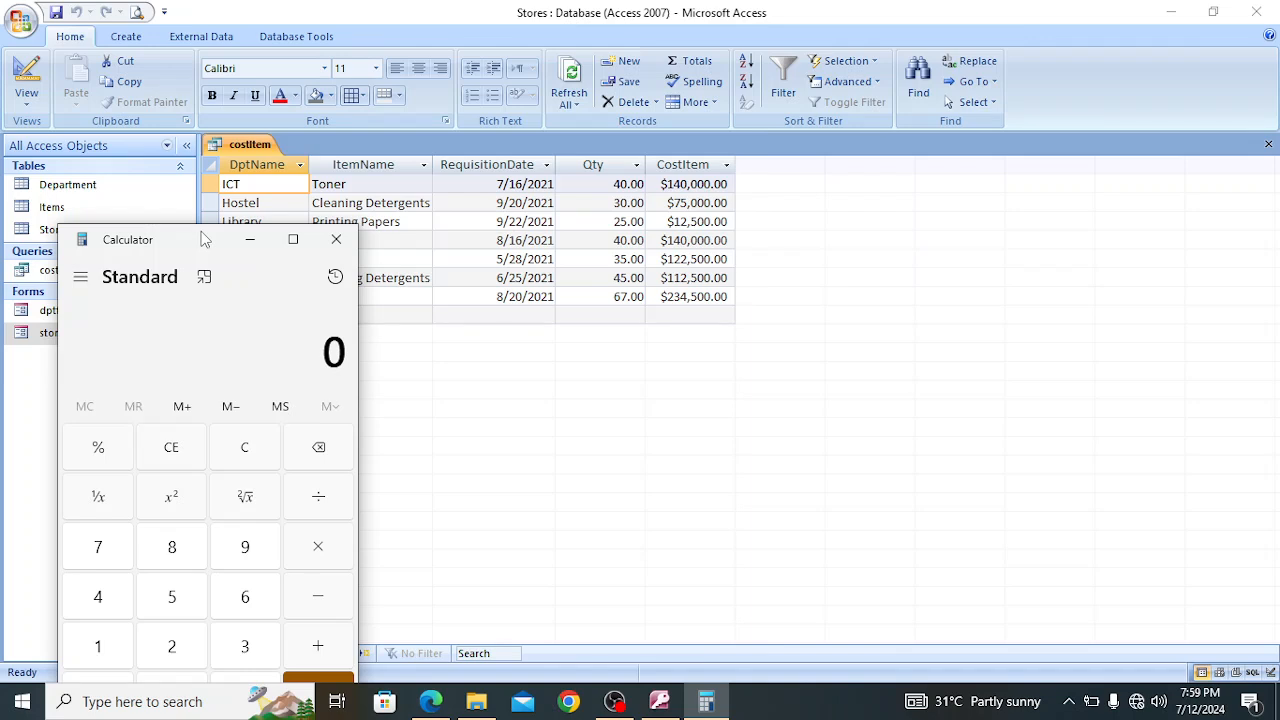
{"action": "left_click", "coordinate": [104, 597]}
{"action": "left_click", "coordinate": [174, 603]}
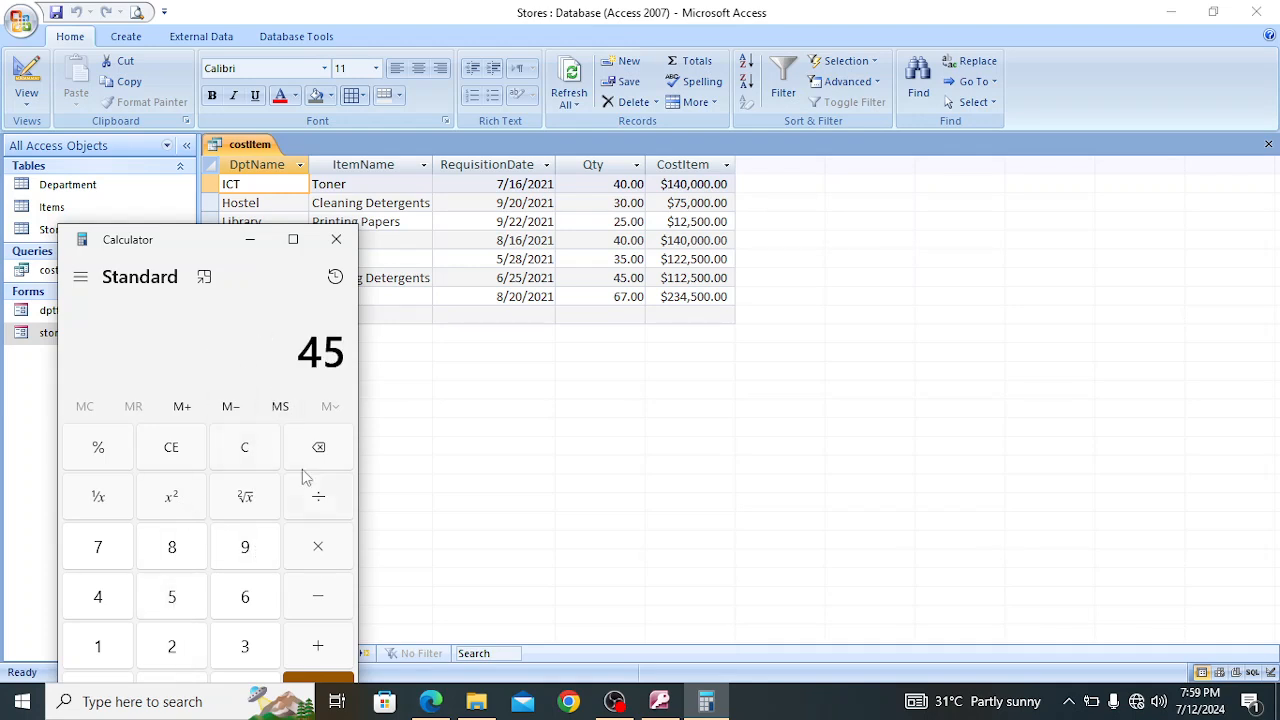
{"action": "left_click", "coordinate": [321, 450]}
{"action": "left_click", "coordinate": [321, 450]}
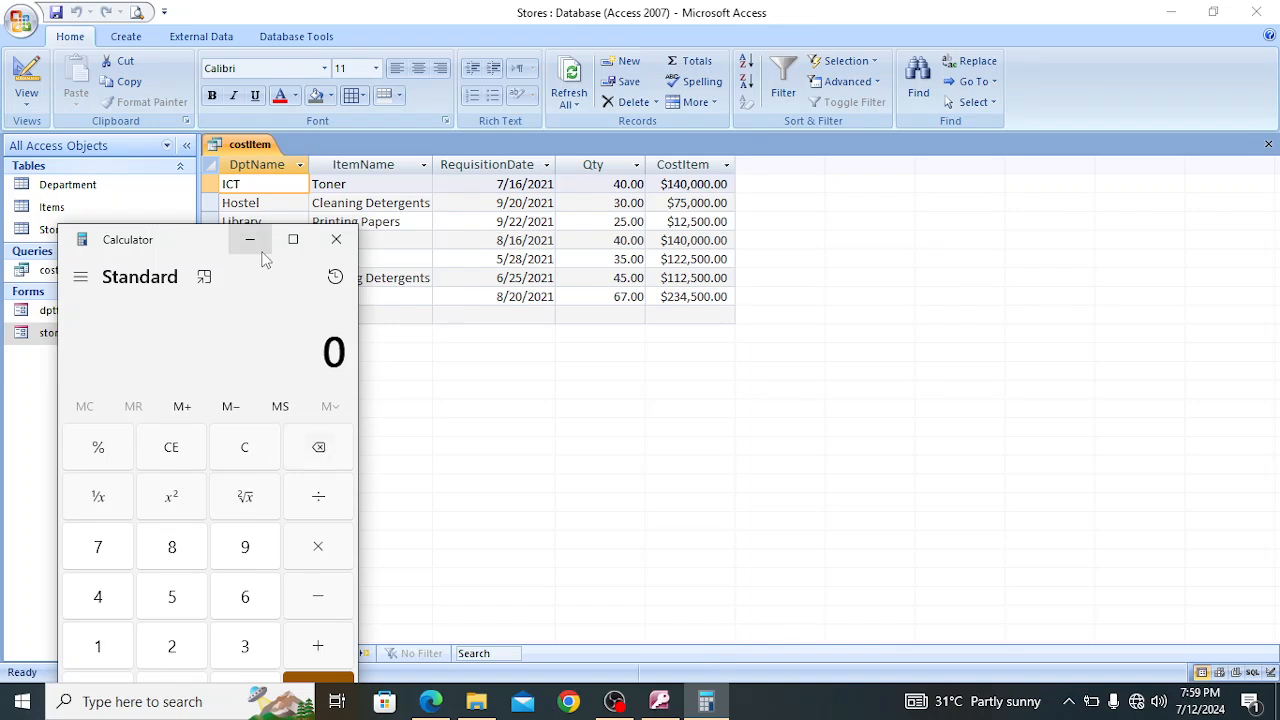
Multiply 40 by 3,500.00 in the Calculator to check the first Toner row's CostItem, and close the Calculator
{"action": "left_click_drag", "start_coordinate": [215, 241], "coordinate": [237, 117]}
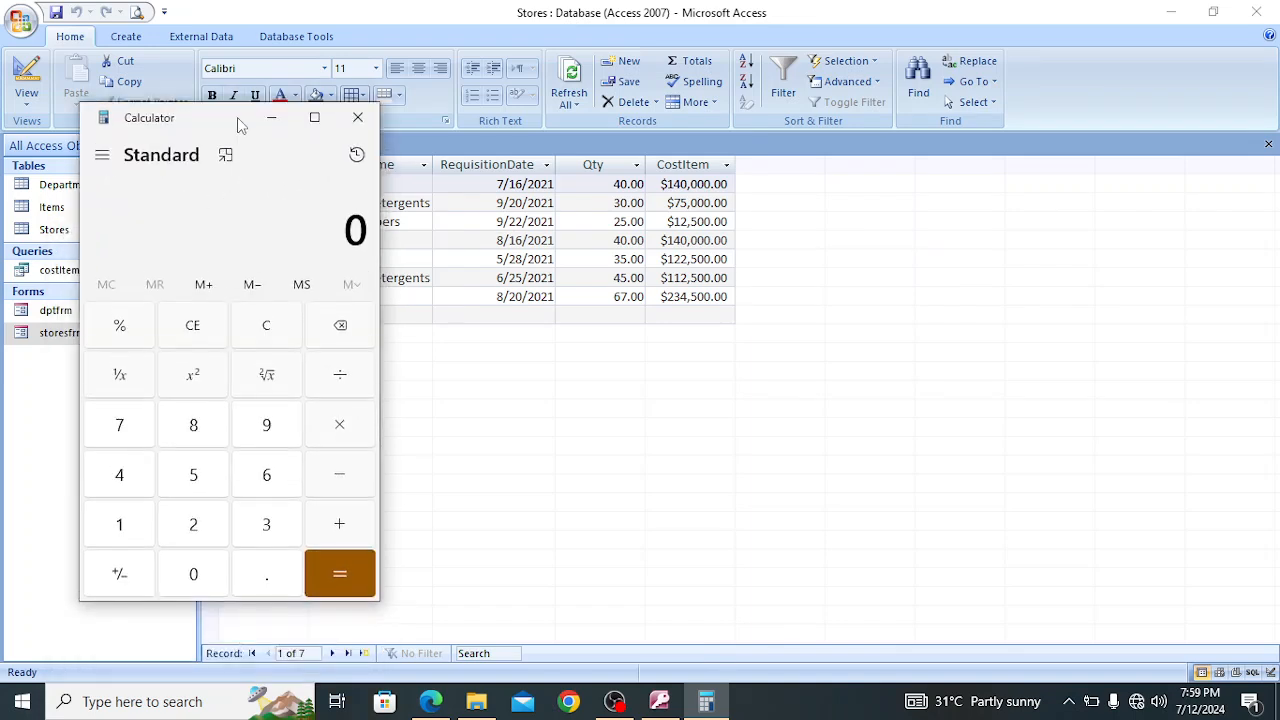
{"action": "left_click", "coordinate": [134, 466]}
{"action": "left_click", "coordinate": [212, 584]}
{"action": "left_click", "coordinate": [337, 425]}
{"action": "left_click", "coordinate": [268, 540]}
{"action": "left_click", "coordinate": [197, 488]}
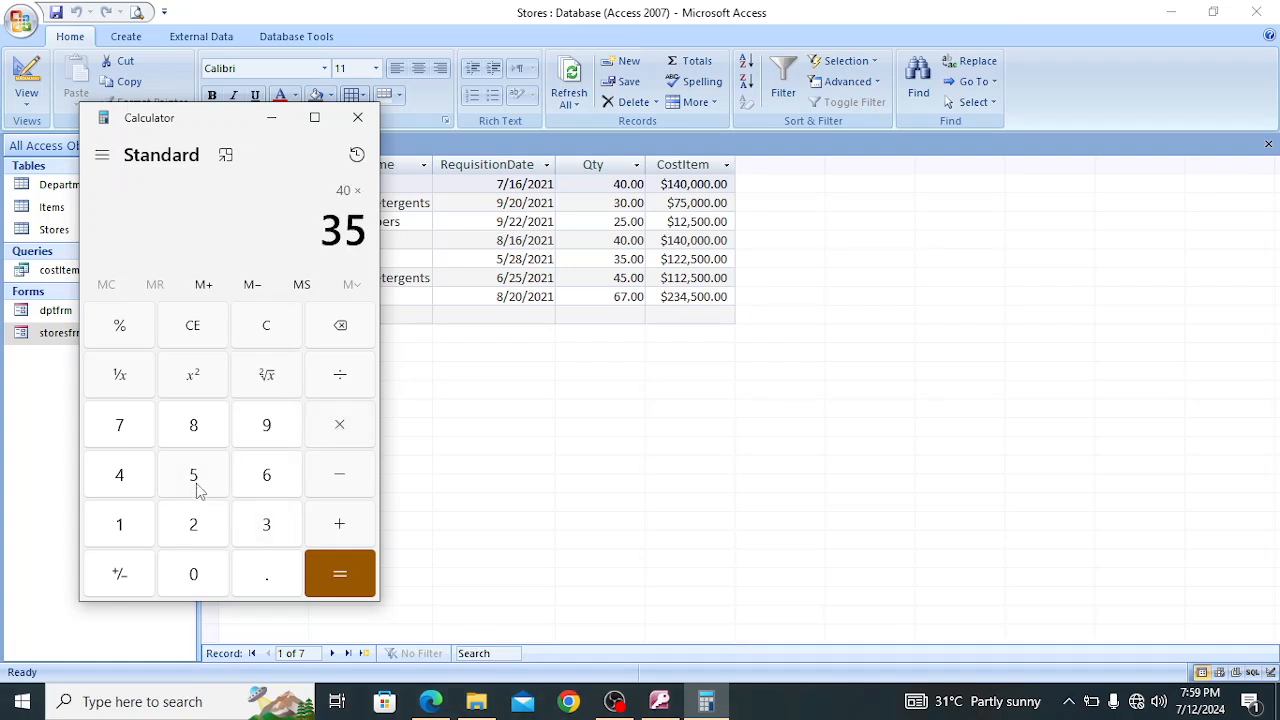
{"action": "double_click", "coordinate": [195, 588]}
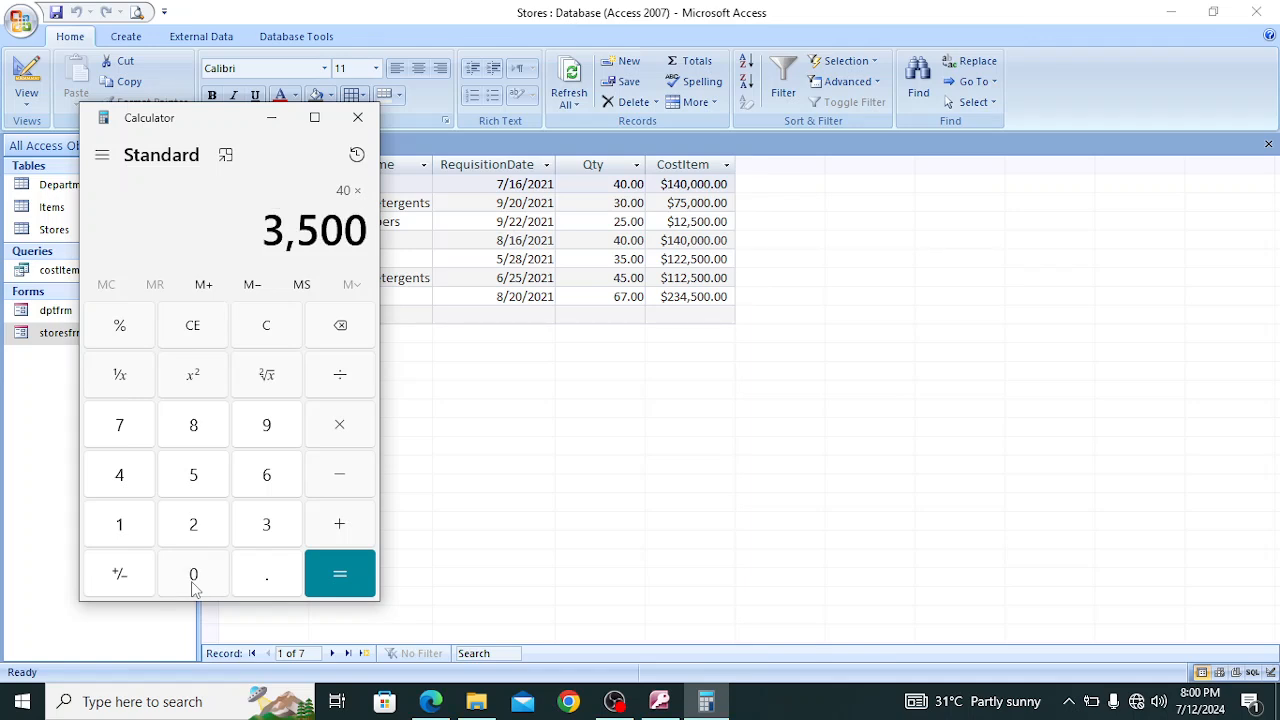
{"action": "left_click", "coordinate": [270, 584]}
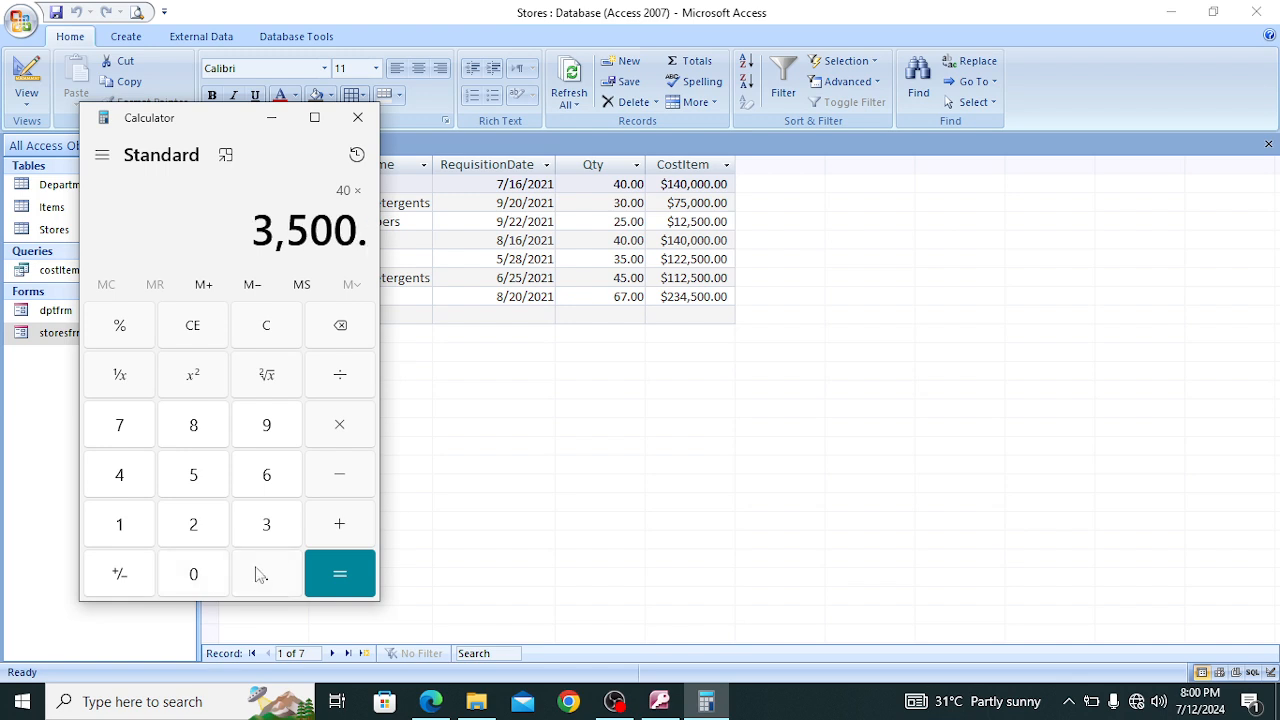
{"action": "left_click", "coordinate": [193, 594]}
{"action": "left_click", "coordinate": [193, 594]}
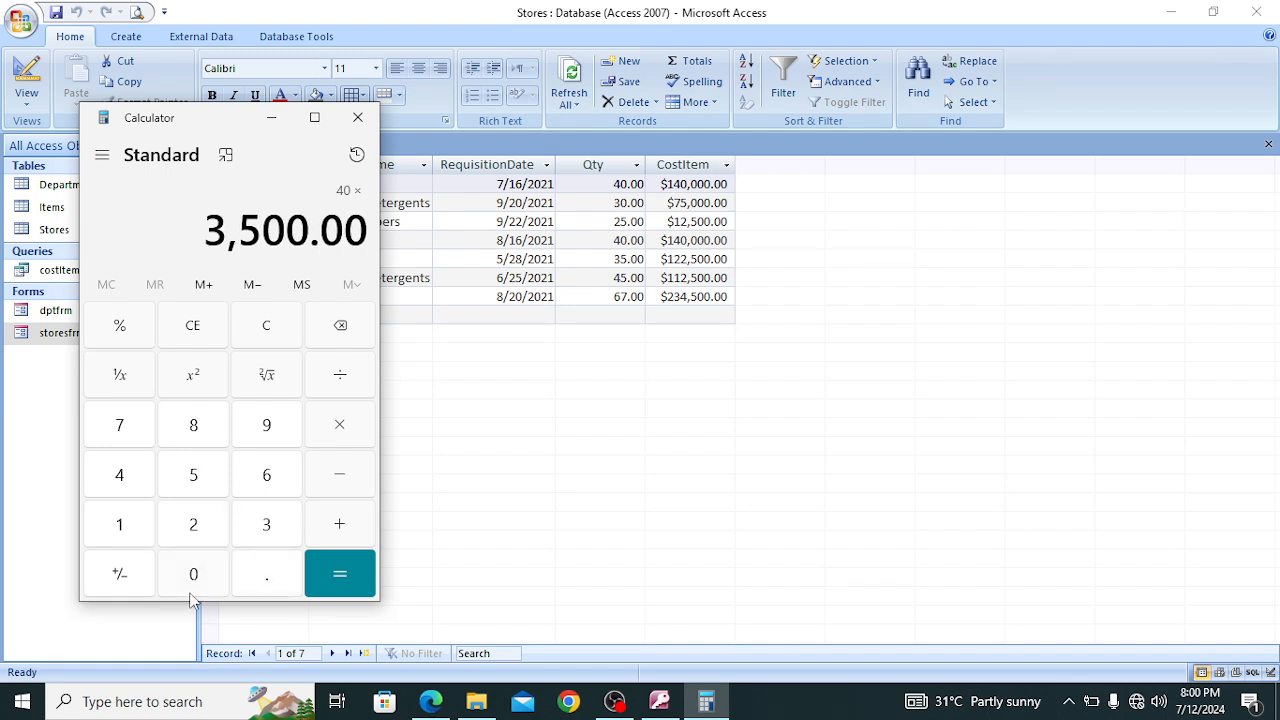
{"action": "left_click", "coordinate": [334, 574]}
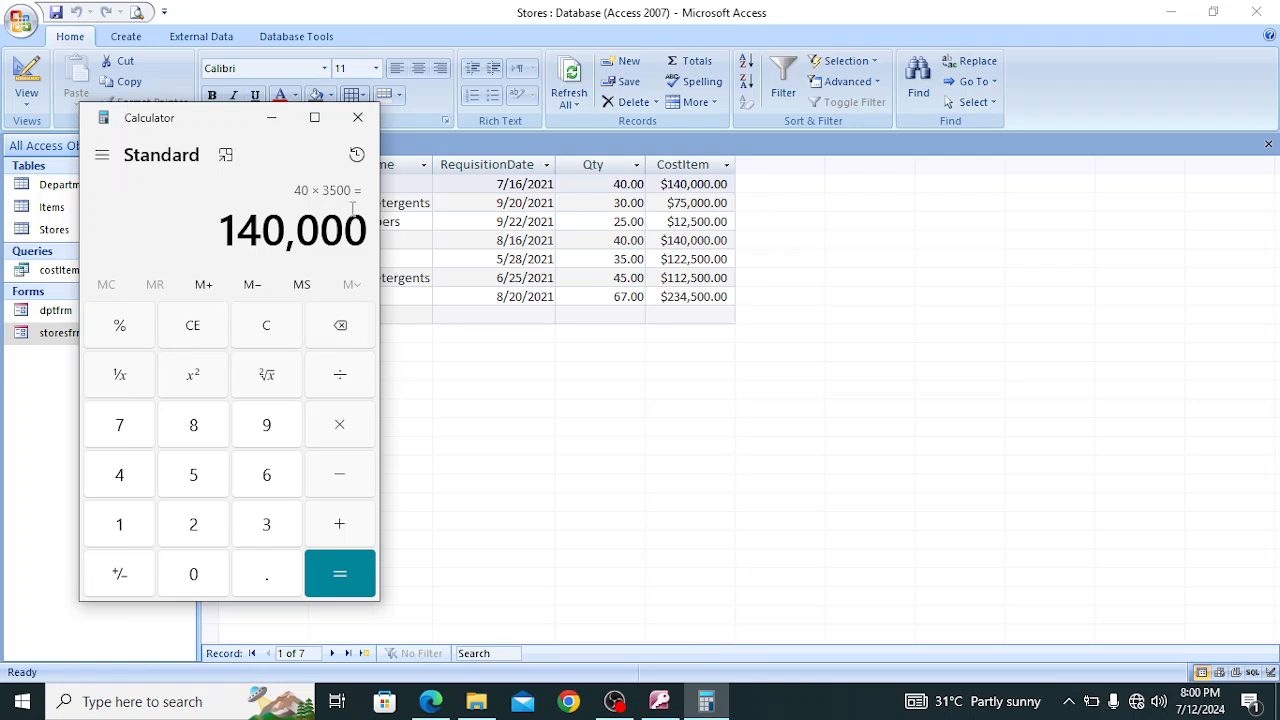
{"action": "left_click", "coordinate": [358, 118]}
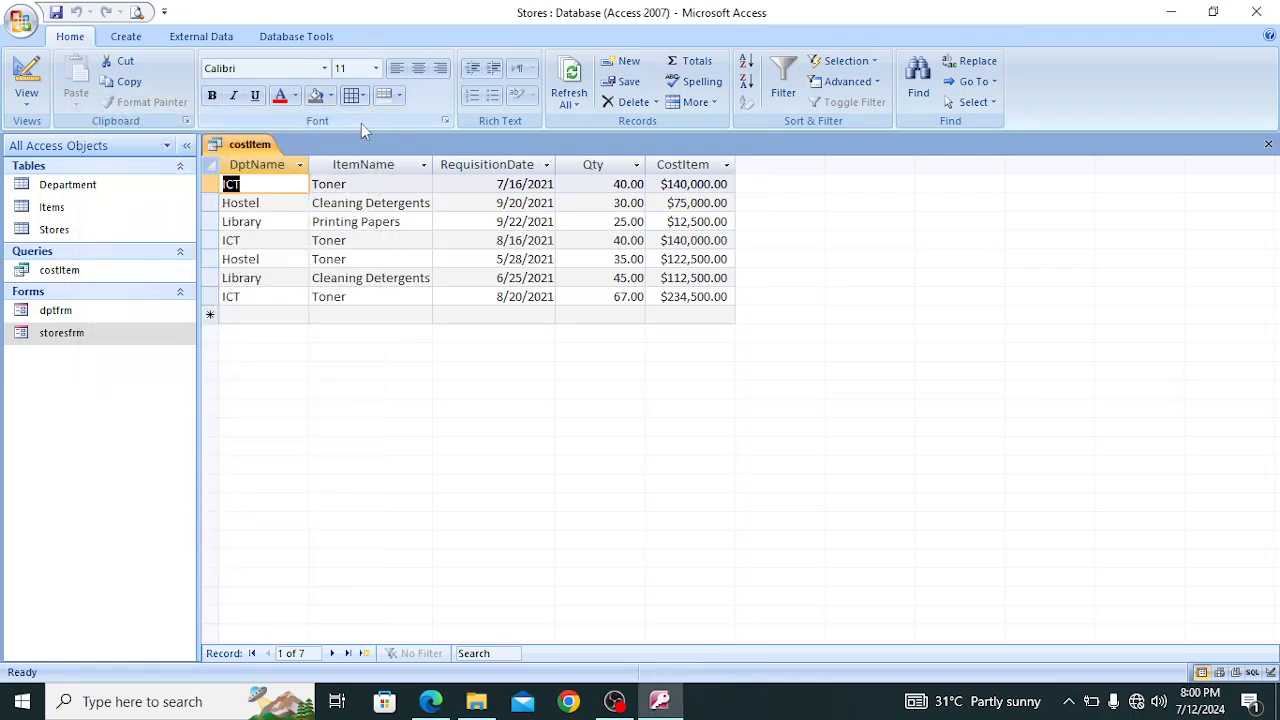
Close the costItem query, saving its design changes, and switch to the exam paper PDF in Edge
{"action": "left_click", "coordinate": [1268, 144]}
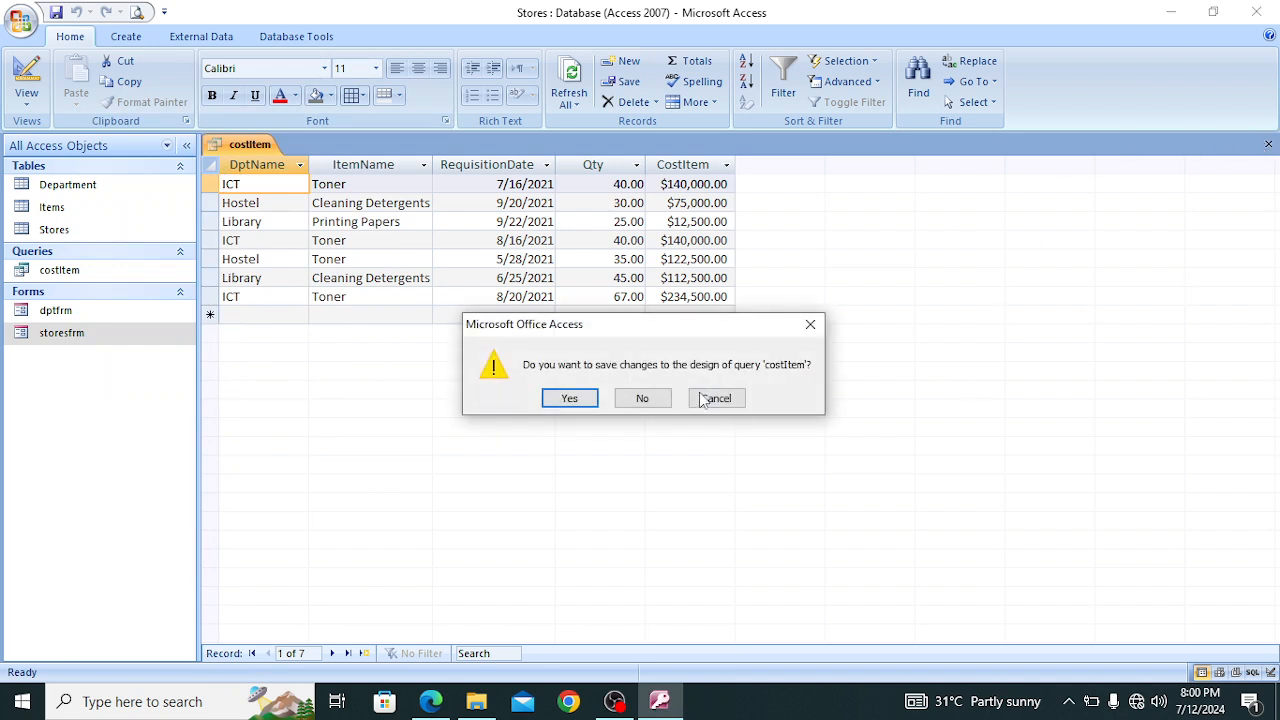
{"action": "left_click", "coordinate": [570, 398]}
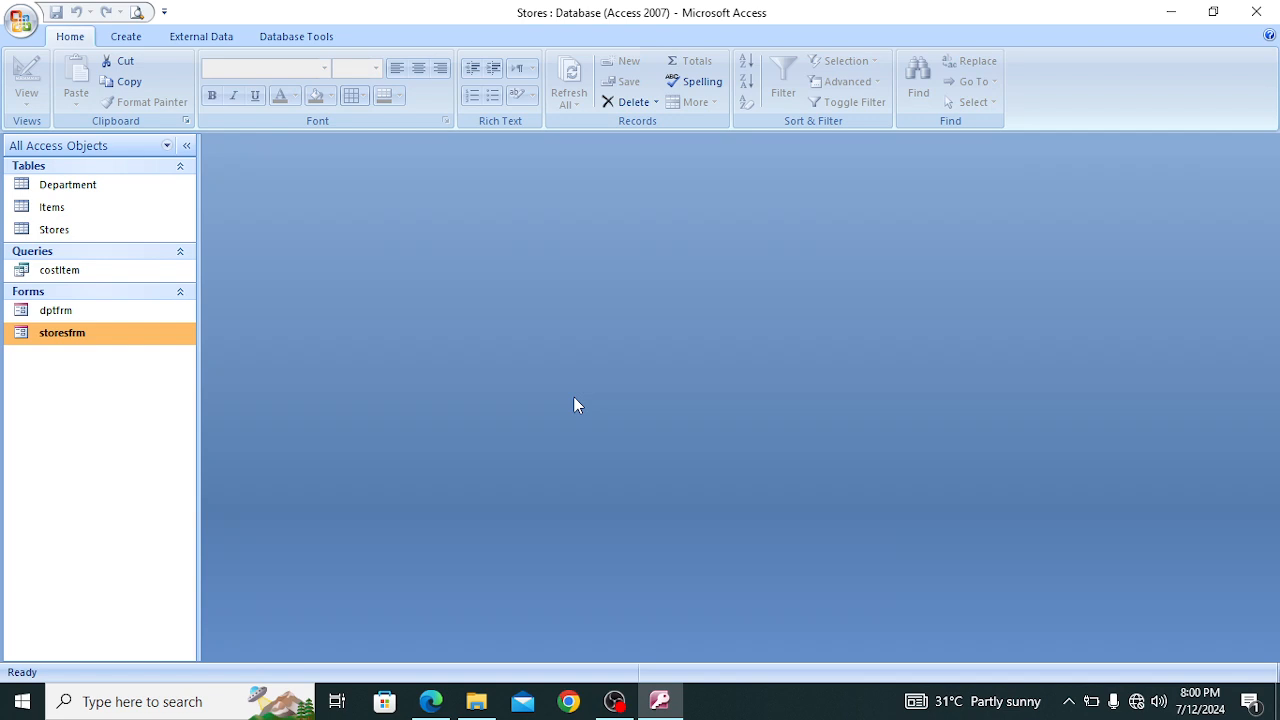
{"action": "left_click", "coordinate": [431, 701]}
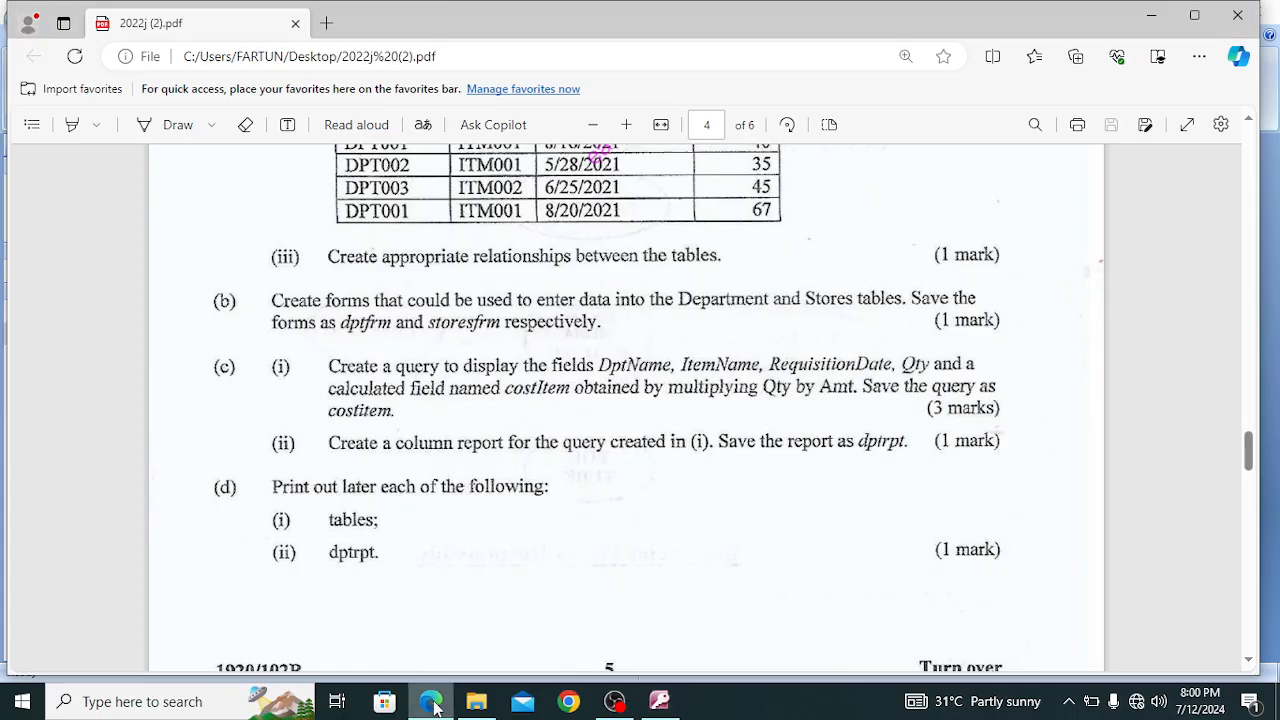
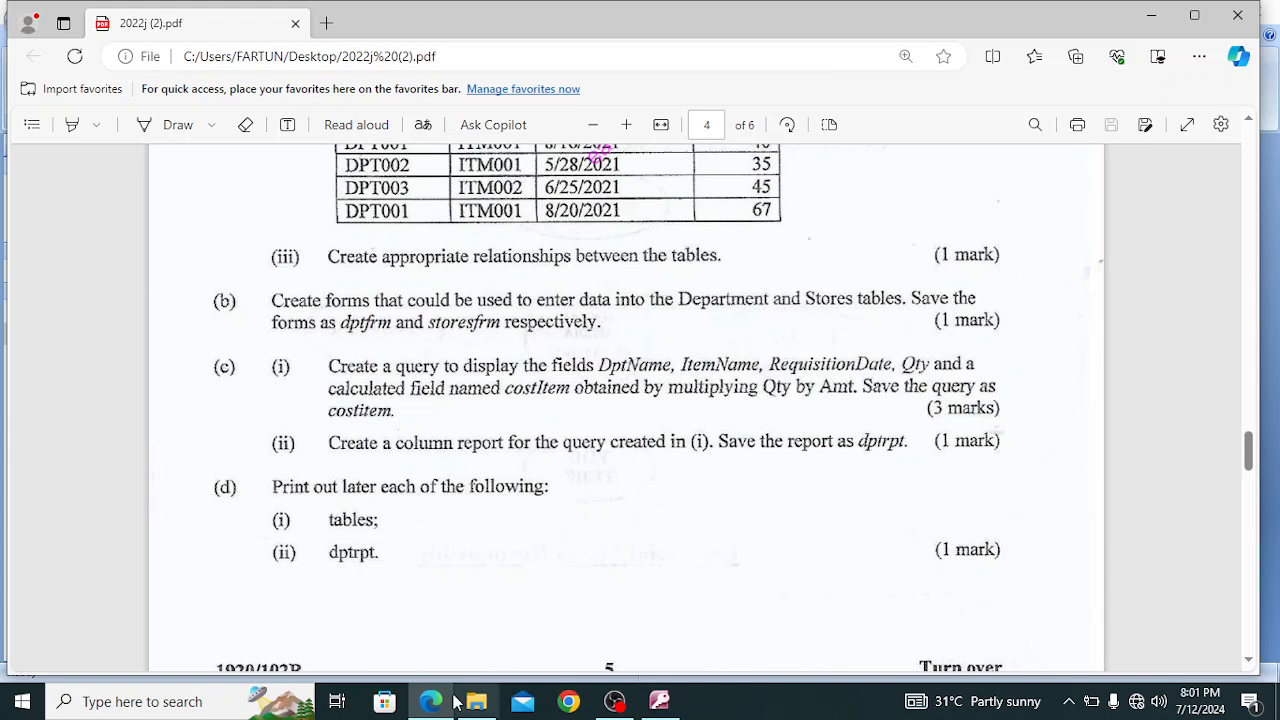
Switch to Access and start a Report Wizard report that includes all fields of the costItem query
{"action": "left_click", "coordinate": [648, 706]}
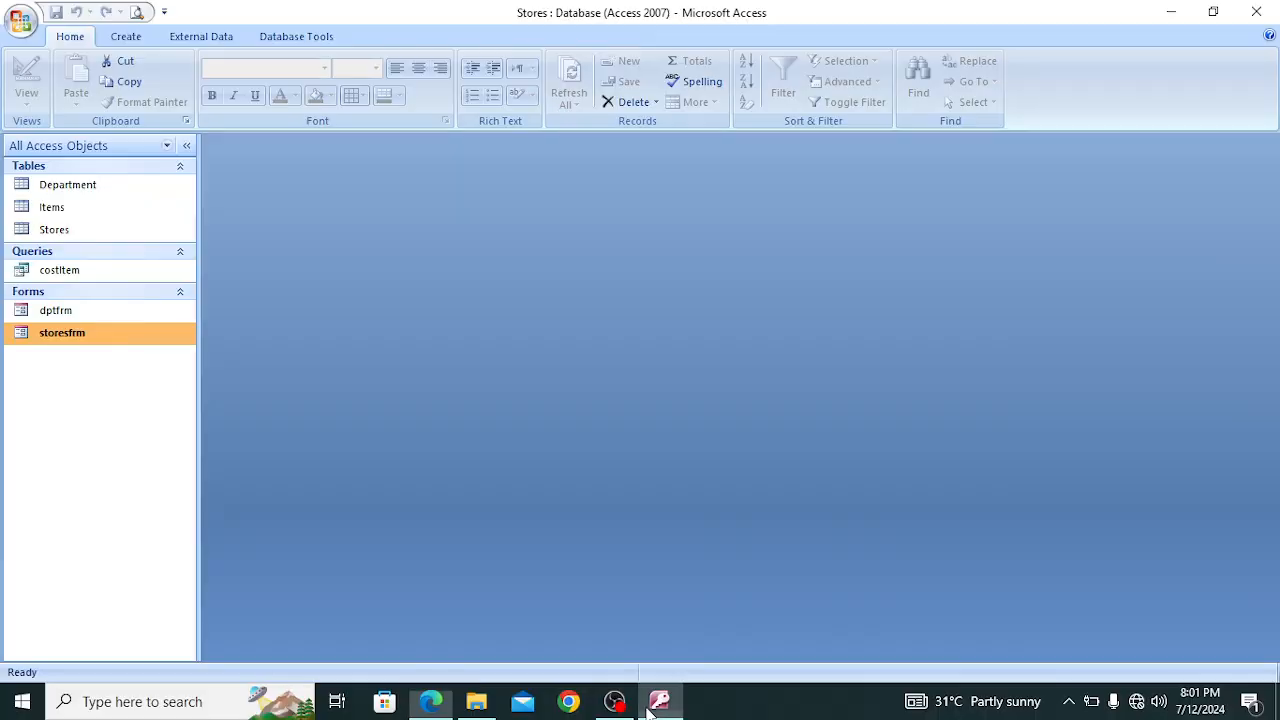
{"action": "left_click", "coordinate": [130, 40]}
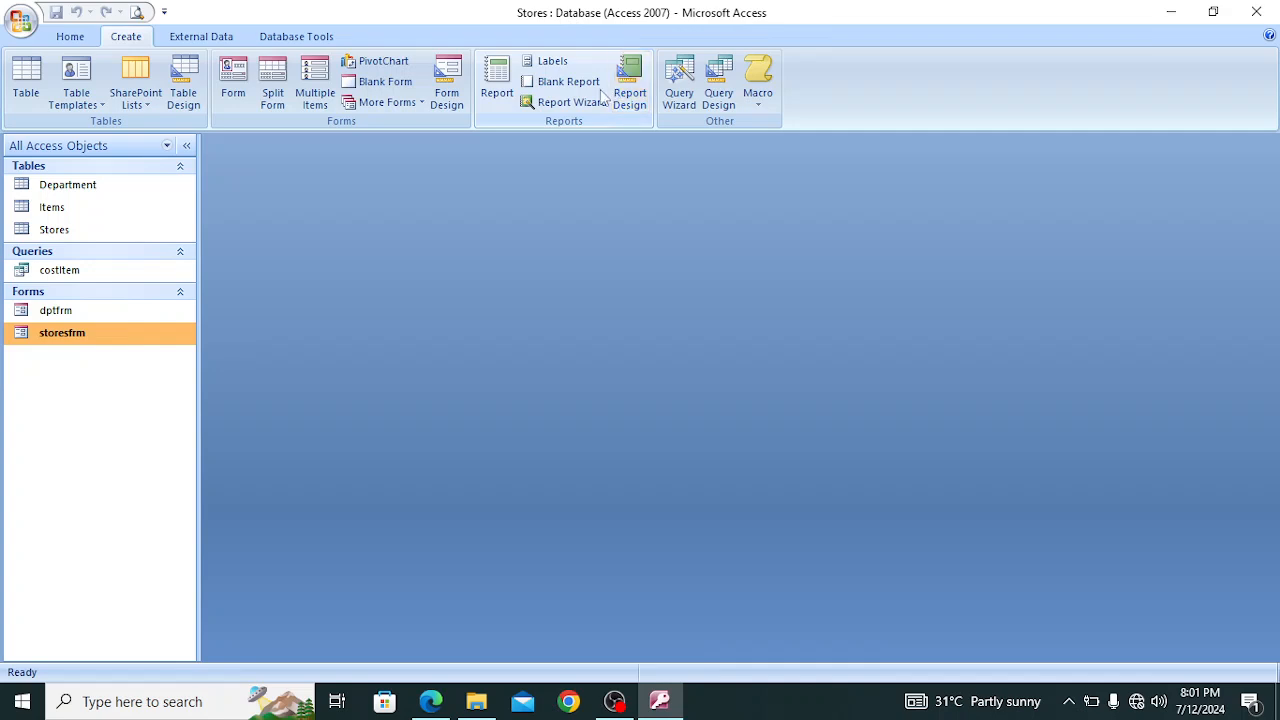
{"action": "left_click", "coordinate": [569, 104]}
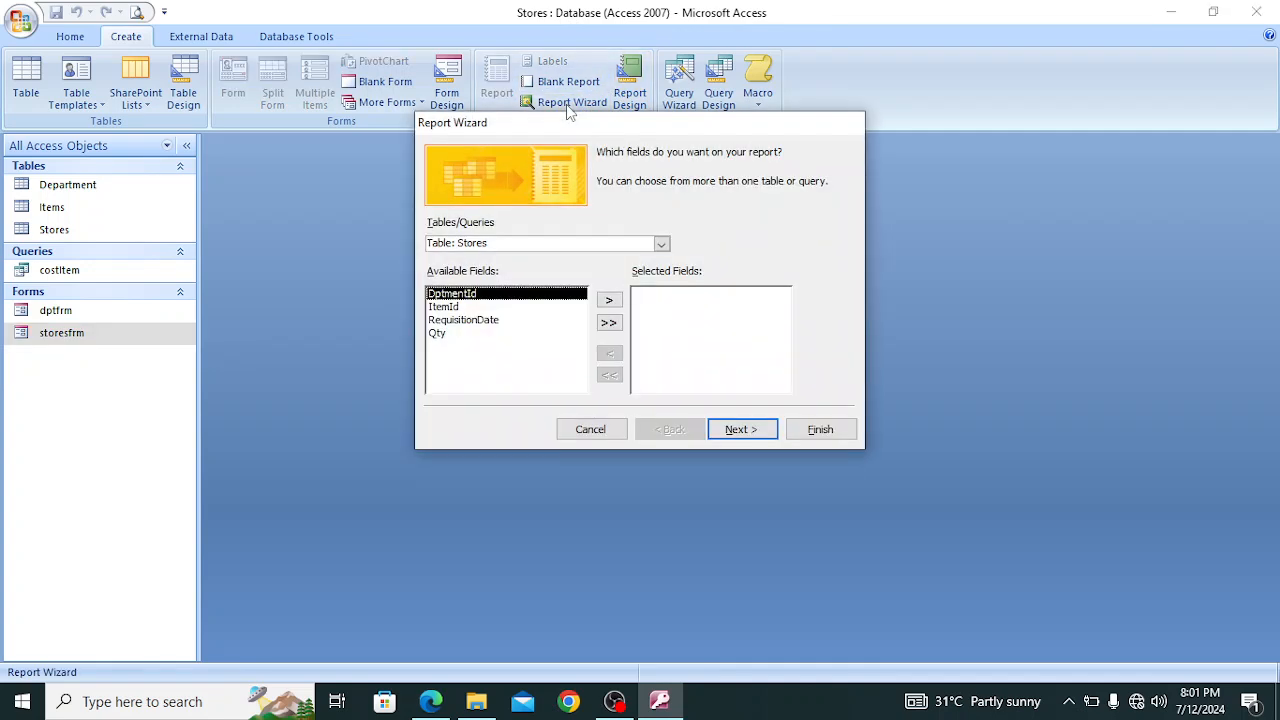
{"action": "left_click", "coordinate": [661, 243]}
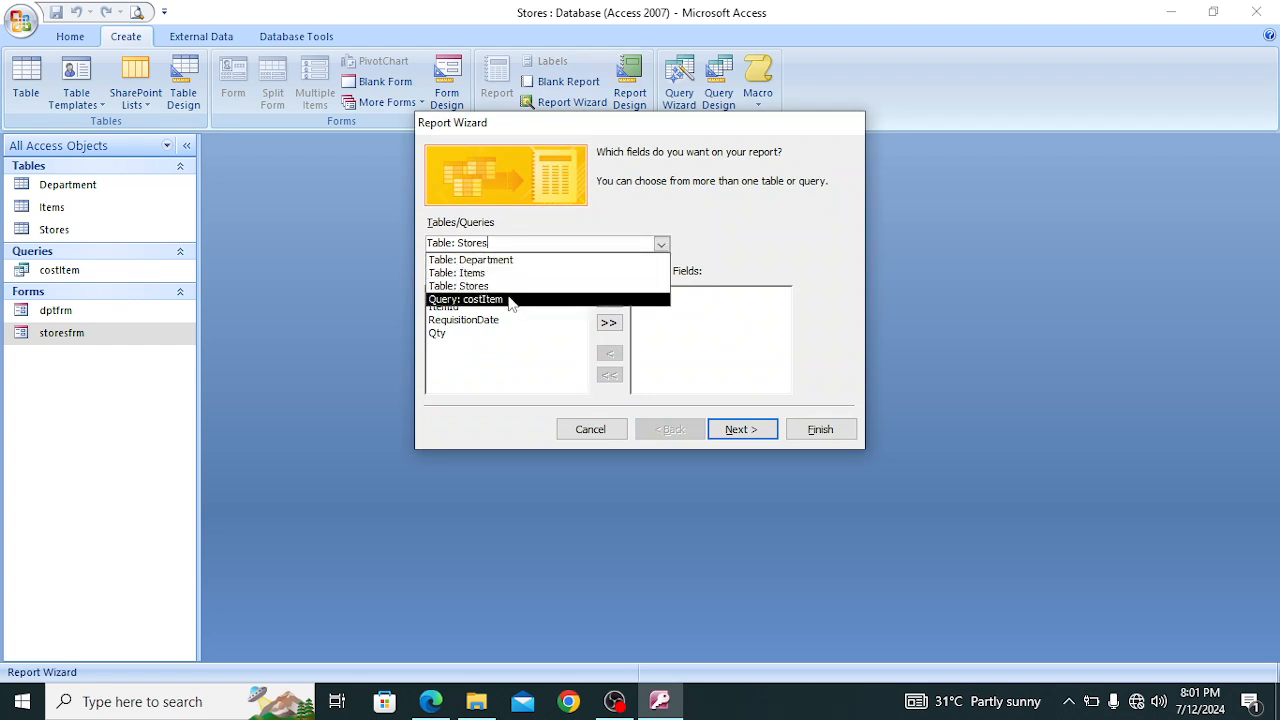
{"action": "left_click", "coordinate": [511, 299]}
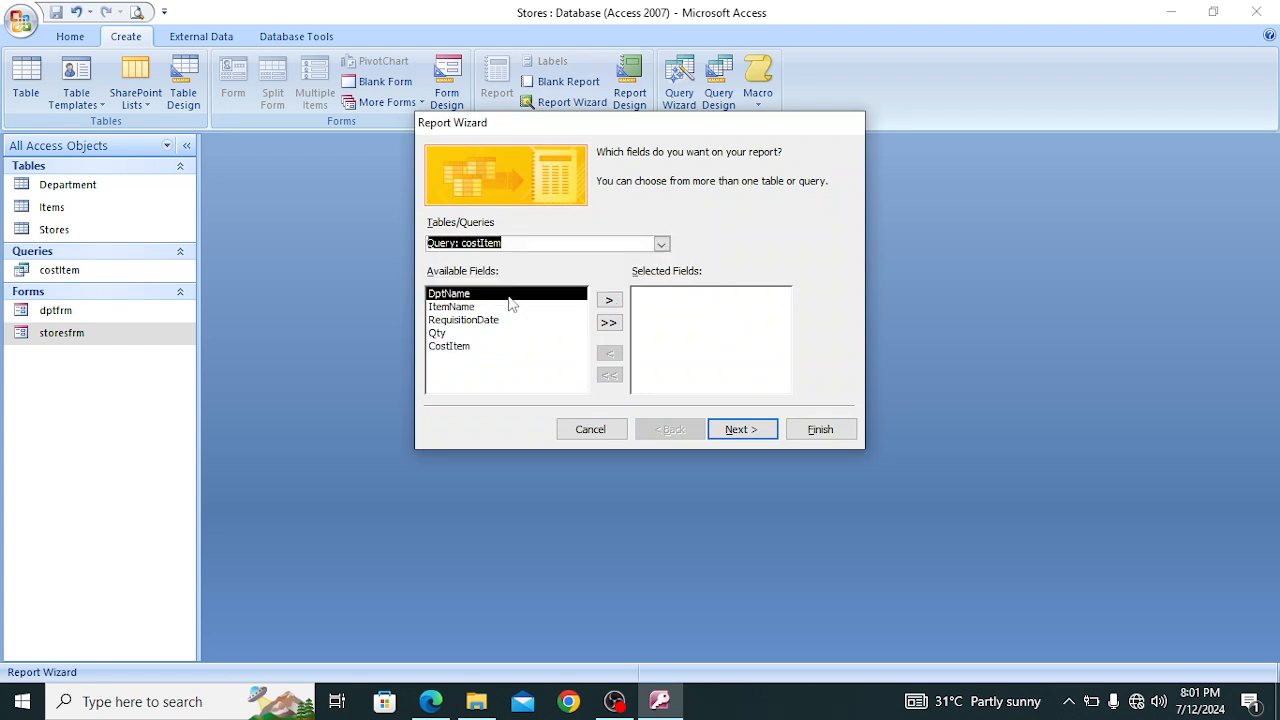
{"action": "left_click", "coordinate": [609, 323]}
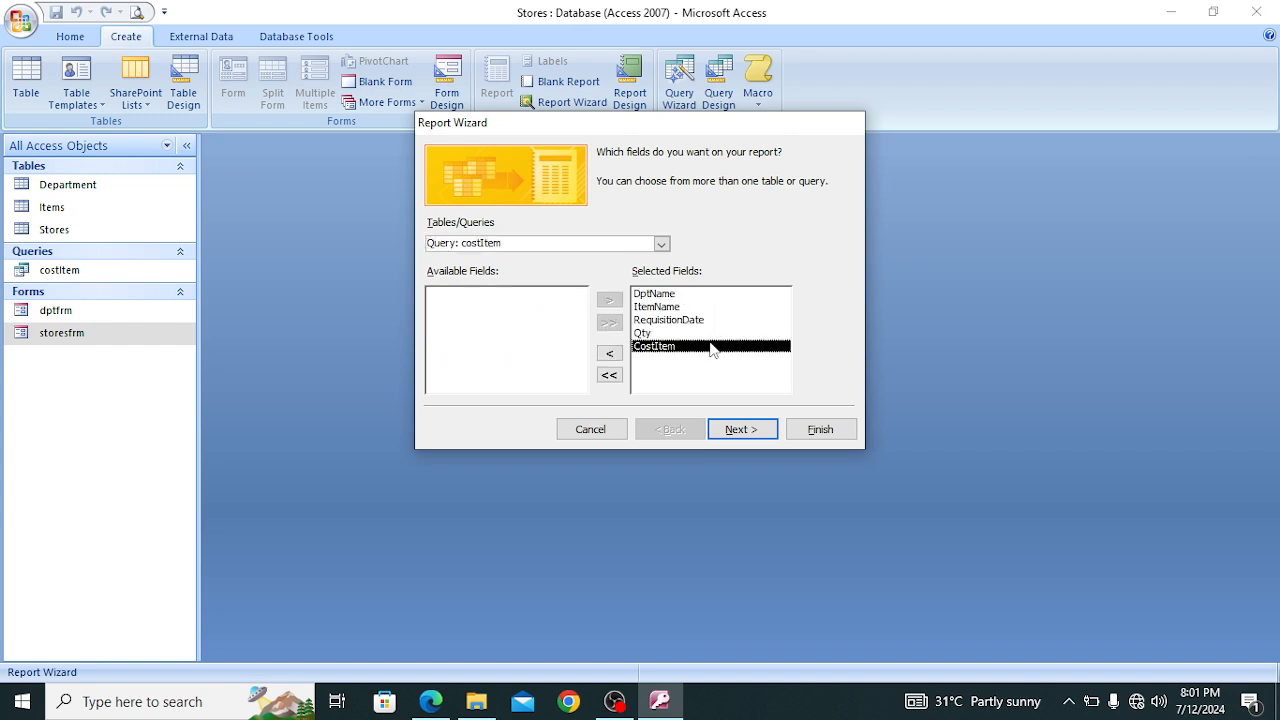
Leave the report ungrouped and unsorted and choose the Columnar layout, checking it against the exam paper in Edge
{"action": "left_click", "coordinate": [740, 431]}
{"action": "left_click", "coordinate": [741, 431]}
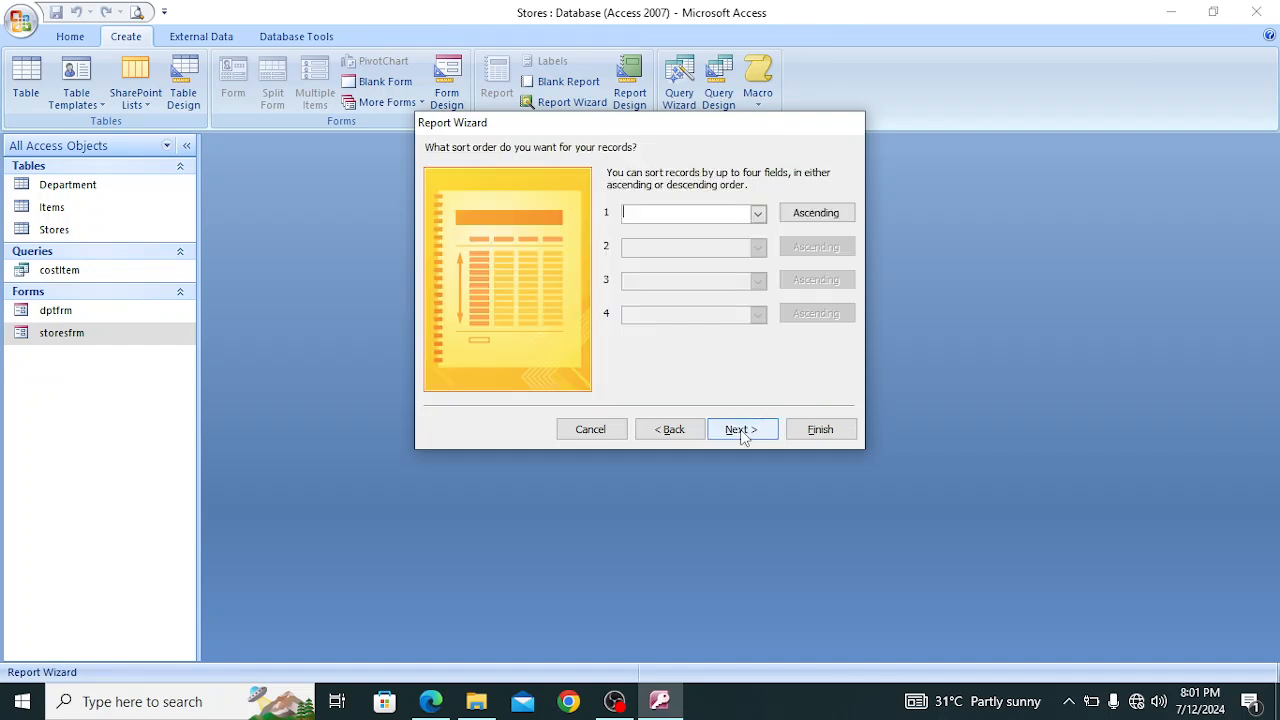
{"action": "left_click", "coordinate": [741, 430]}
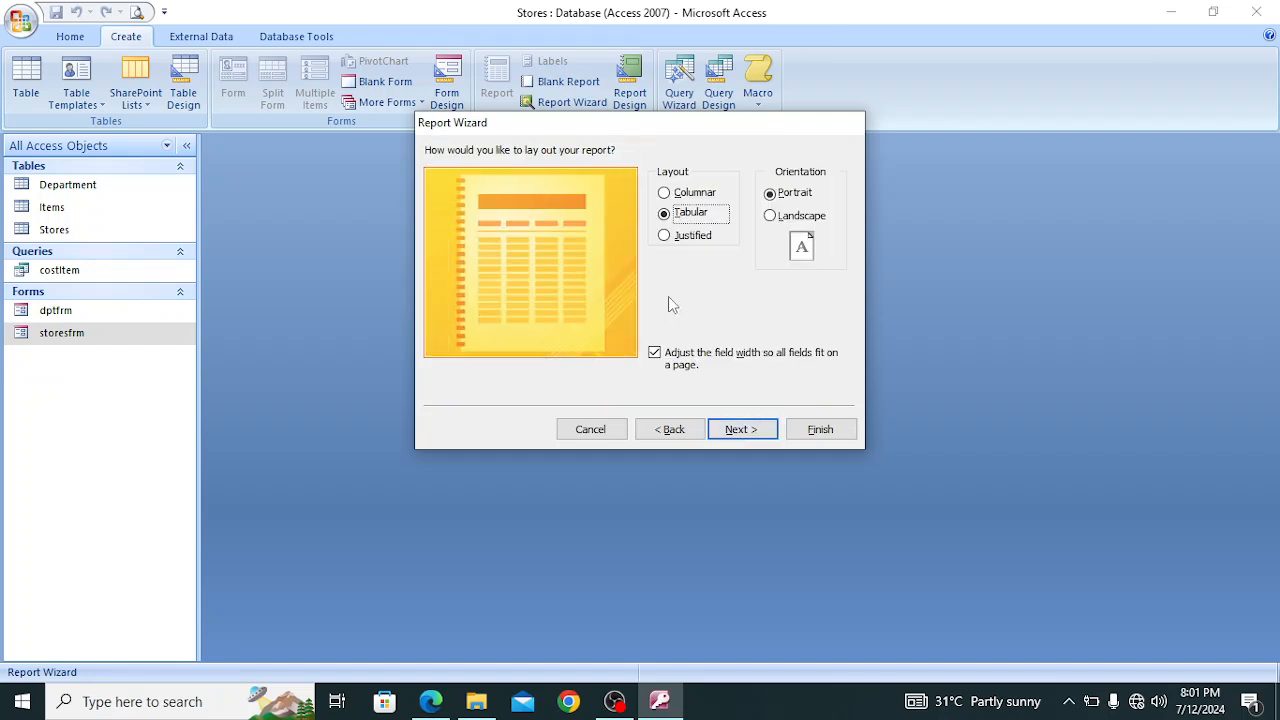
{"action": "left_click", "coordinate": [665, 194]}
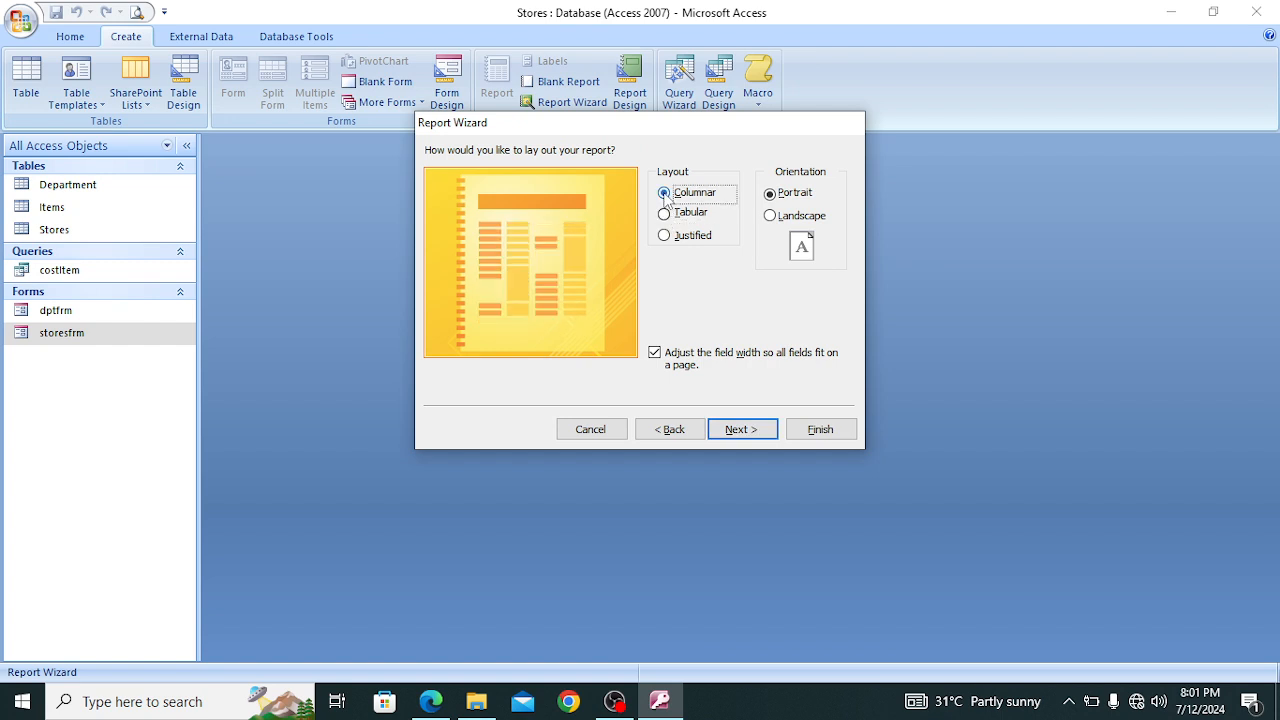
{"action": "left_click", "coordinate": [432, 701]}
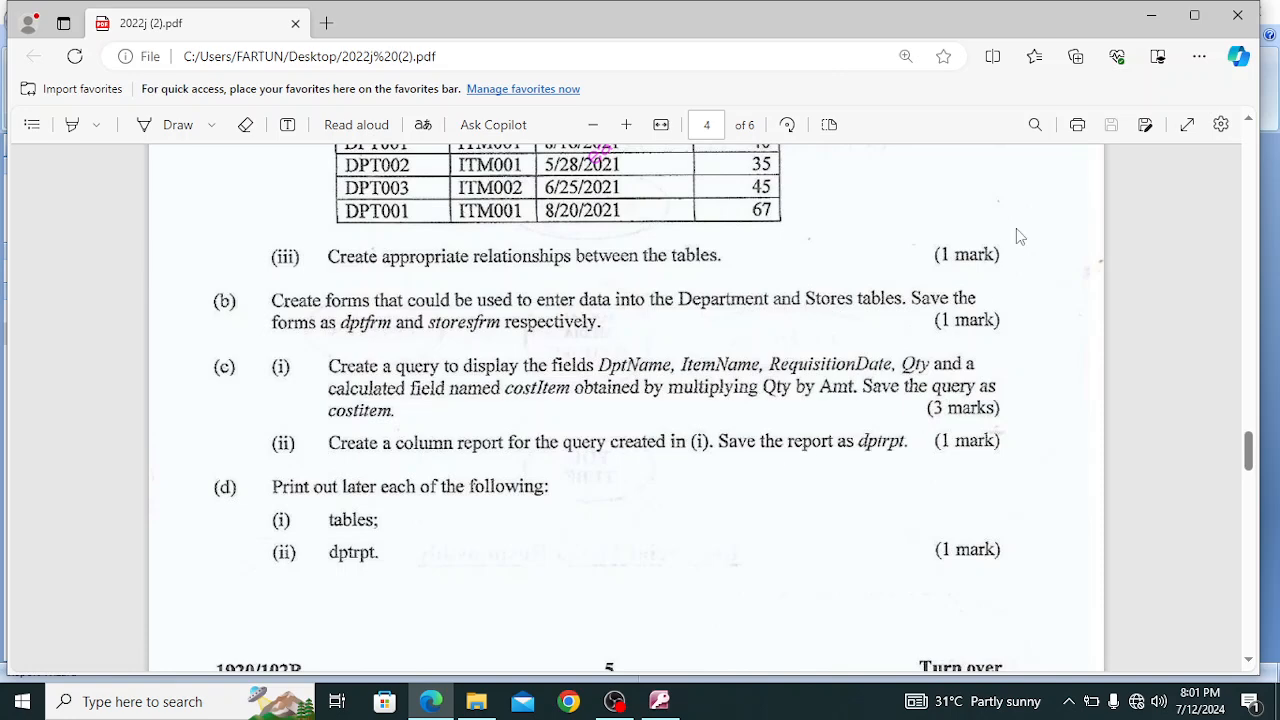
{"action": "left_click", "coordinate": [1150, 16]}
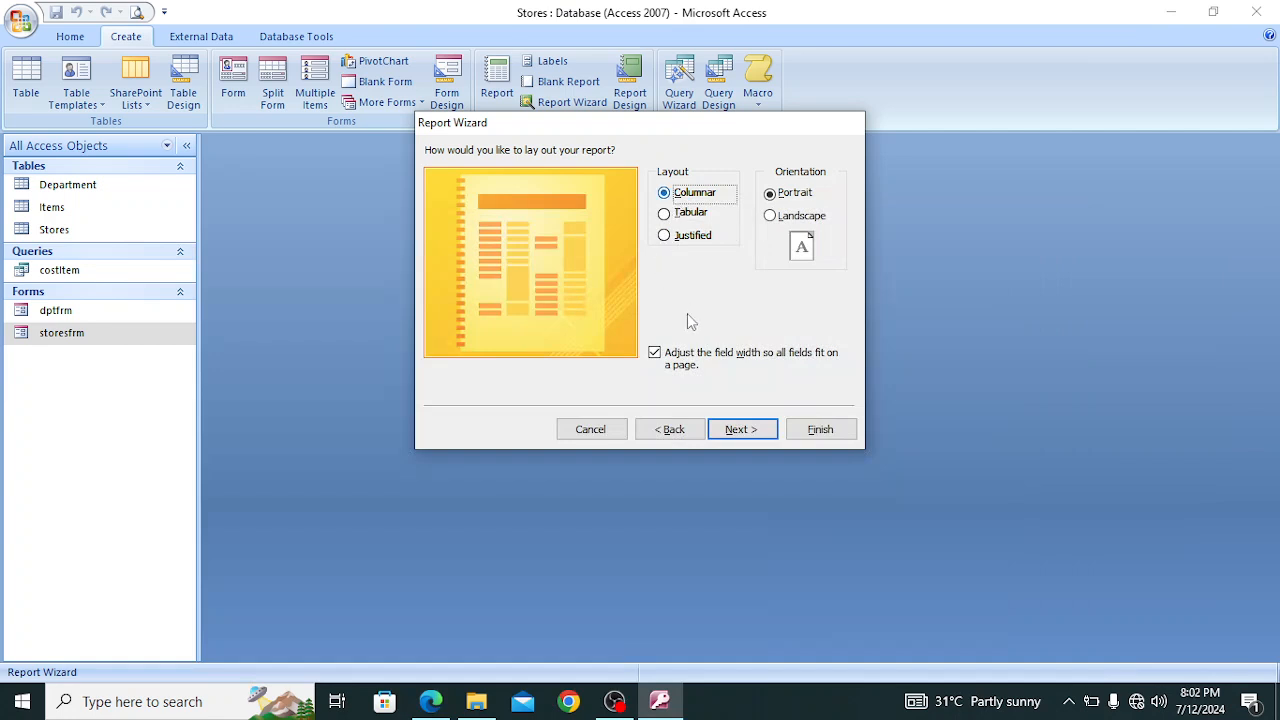
Keep the default style, title the report dptrpt as the exam paper asks, and finish the wizard, closing the resulting preview
{"action": "left_click", "coordinate": [741, 428]}
{"action": "left_click", "coordinate": [741, 428]}
{"action": "left_click", "coordinate": [627, 176]}
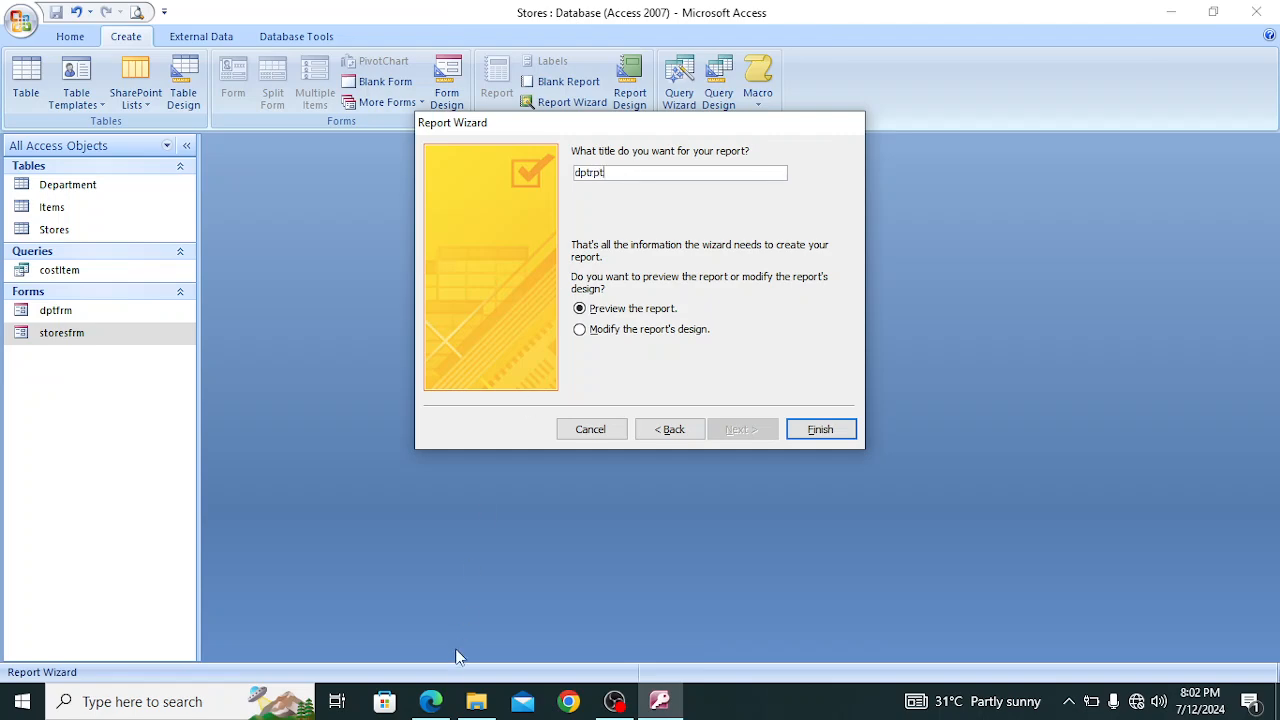
{"action": "left_click", "coordinate": [430, 703]}
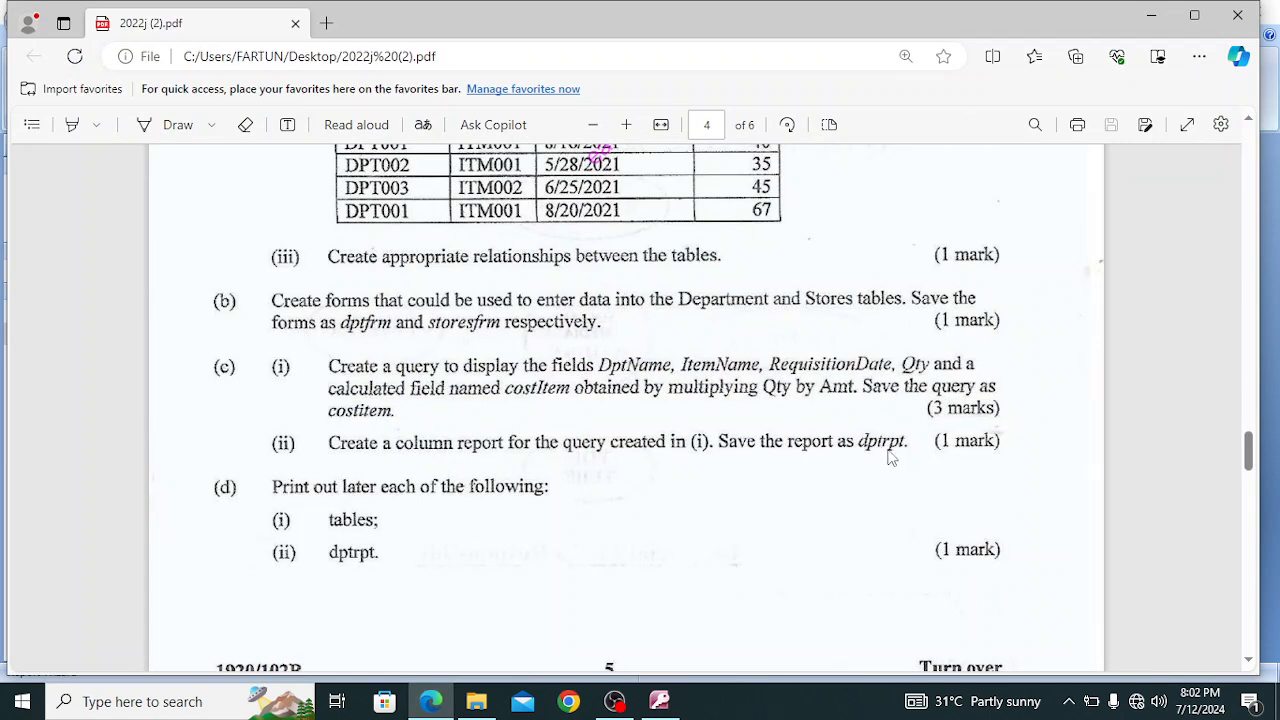
{"action": "left_click", "coordinate": [659, 701]}
{"action": "left_click", "coordinate": [820, 430]}
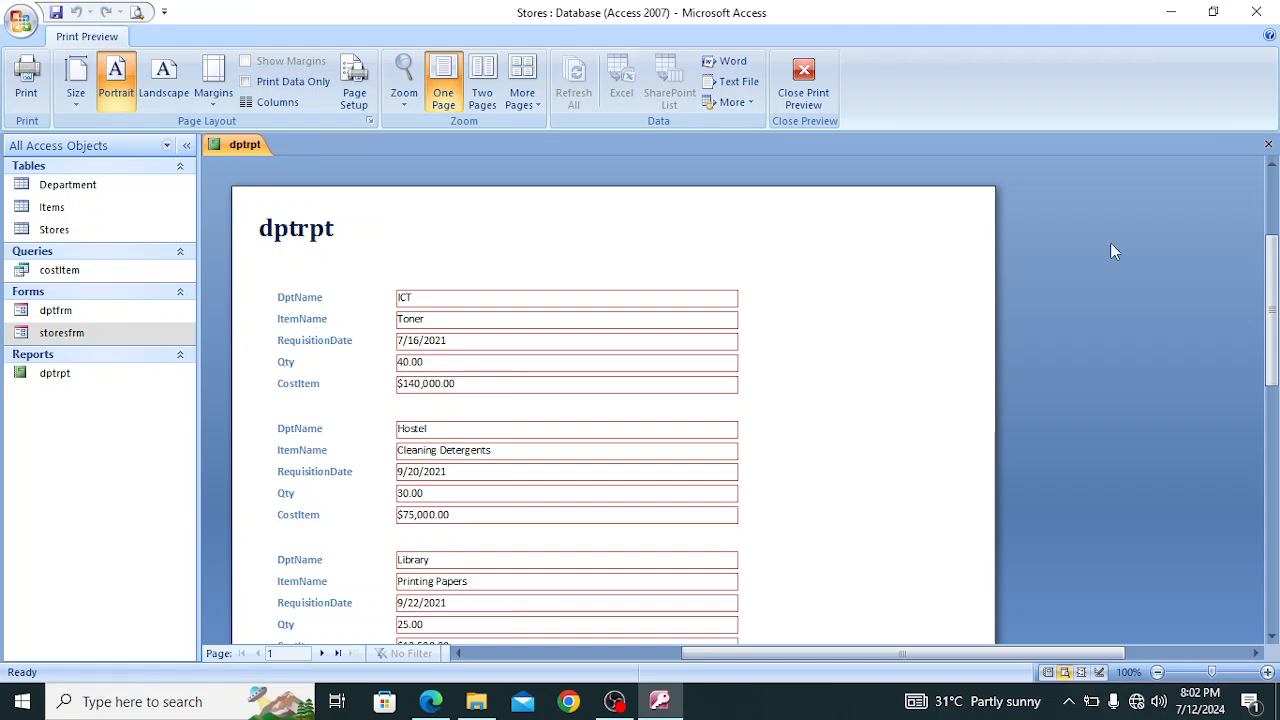
{"action": "left_click", "coordinate": [1268, 146]}
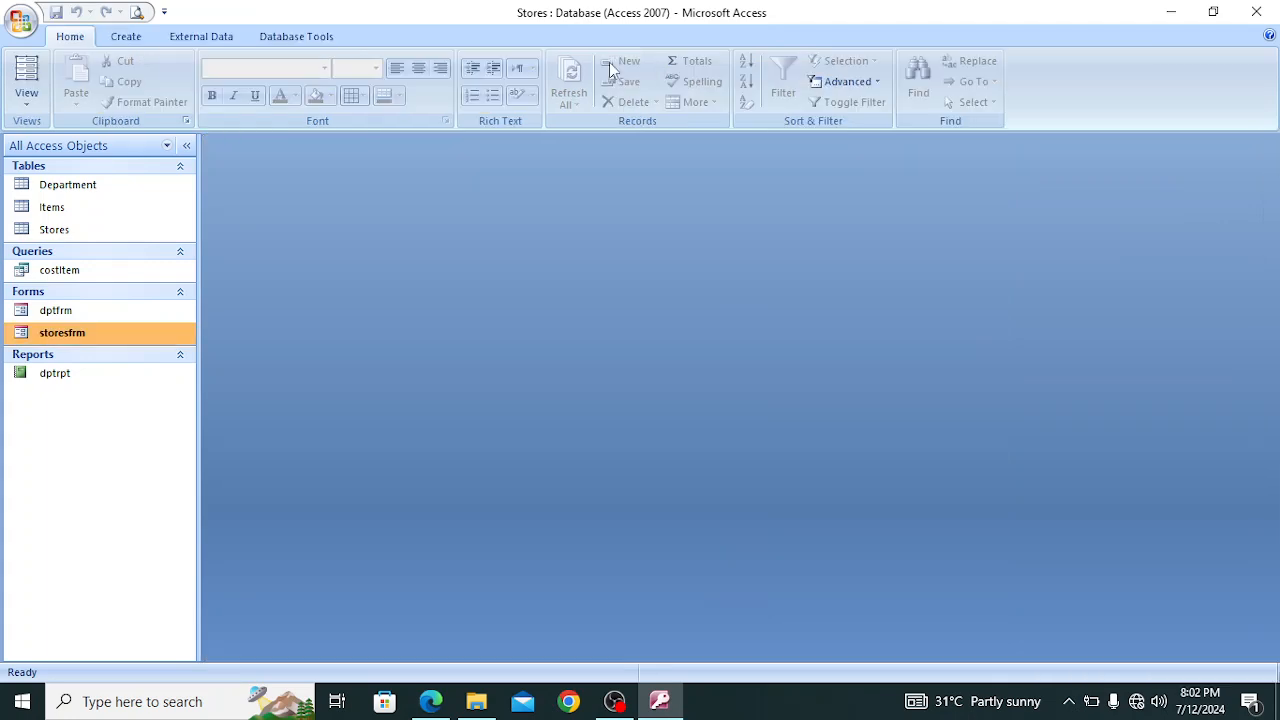
Open the dptrpt report and look through its records from the first to the last
{"action": "double_click", "coordinate": [55, 373]}
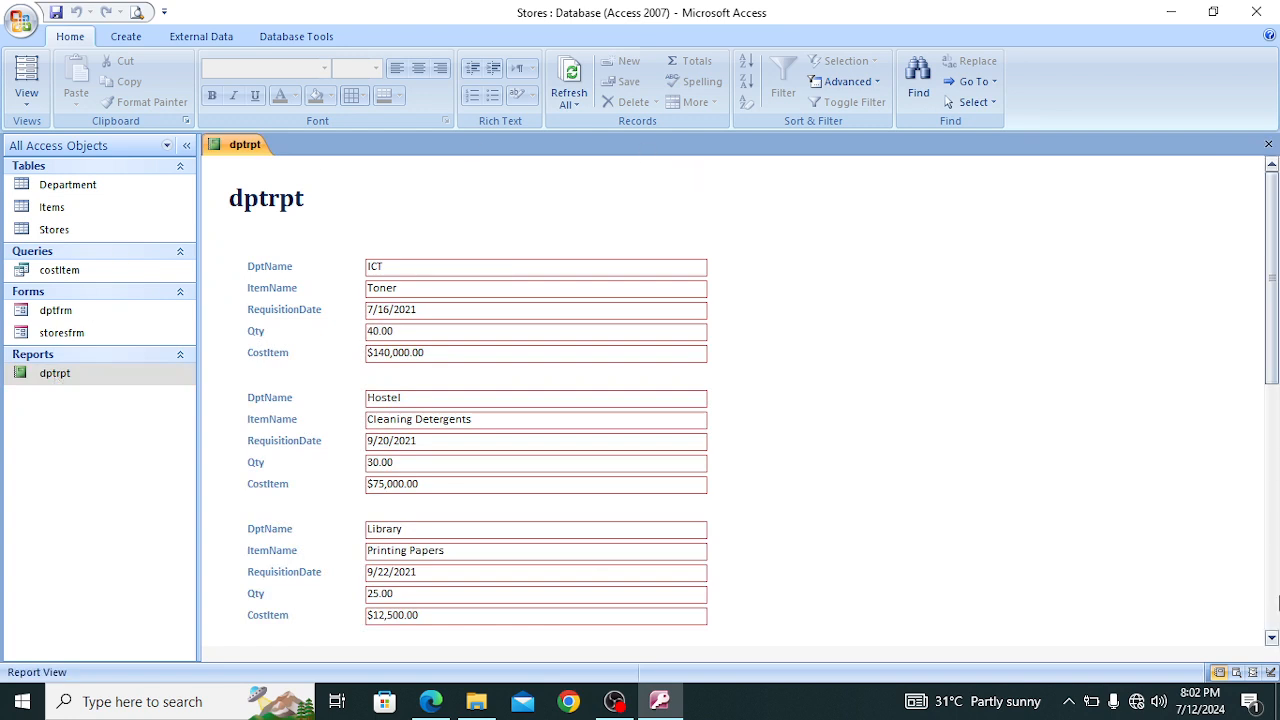
{"action": "left_click", "coordinate": [1271, 637]}
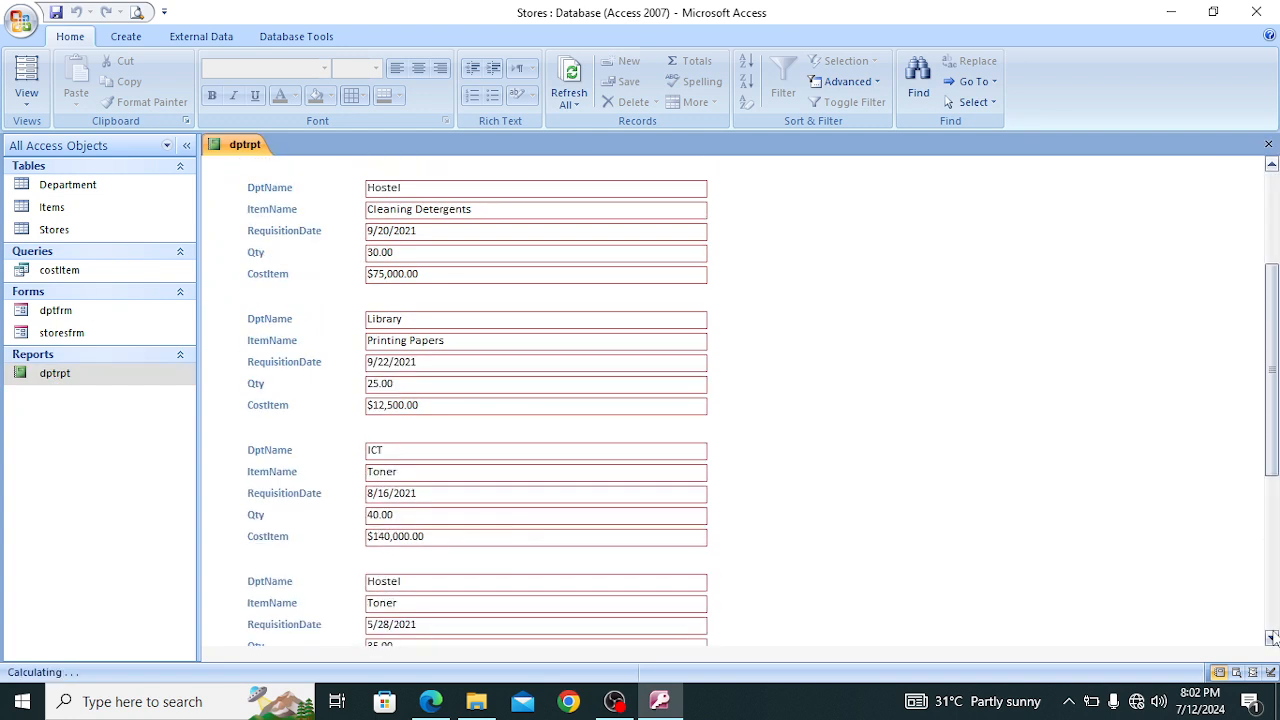
{"action": "left_click", "coordinate": [1271, 637]}
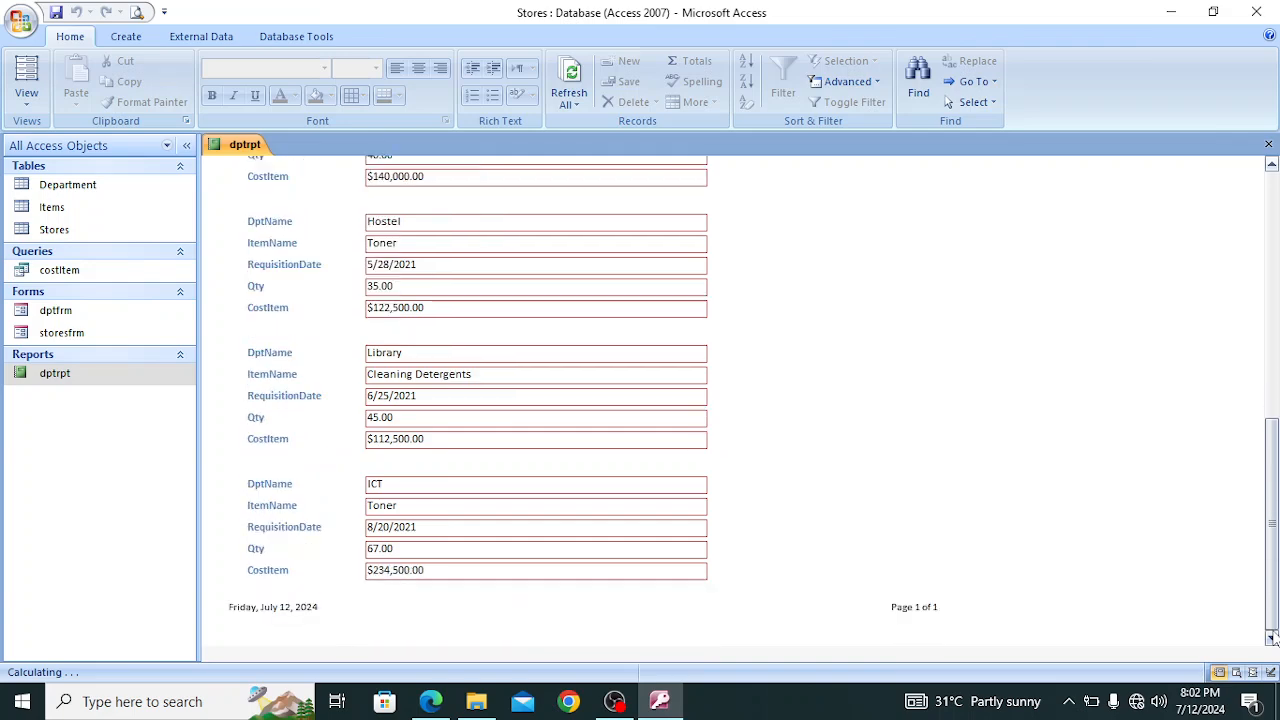
{"action": "left_click", "coordinate": [1271, 166]}
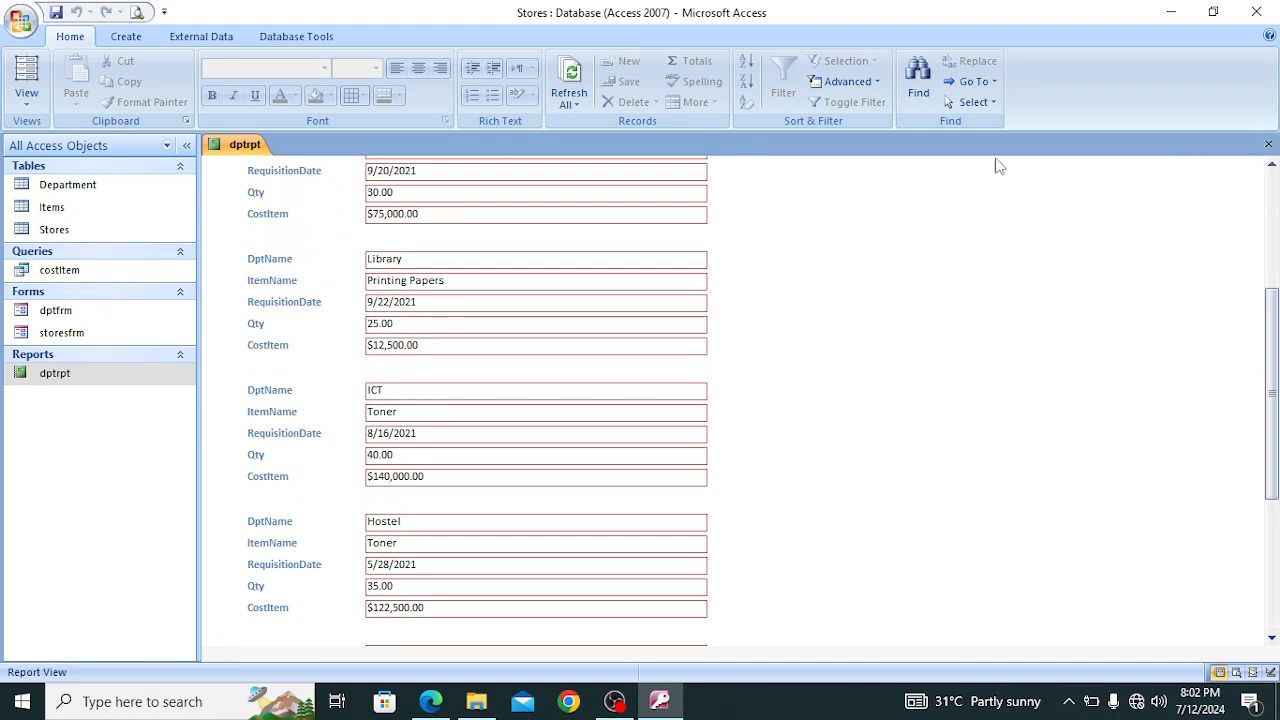
Show the dptrpt report in print preview, review its first page to the end, and close the preview and the report
{"action": "left_click", "coordinate": [22, 22]}
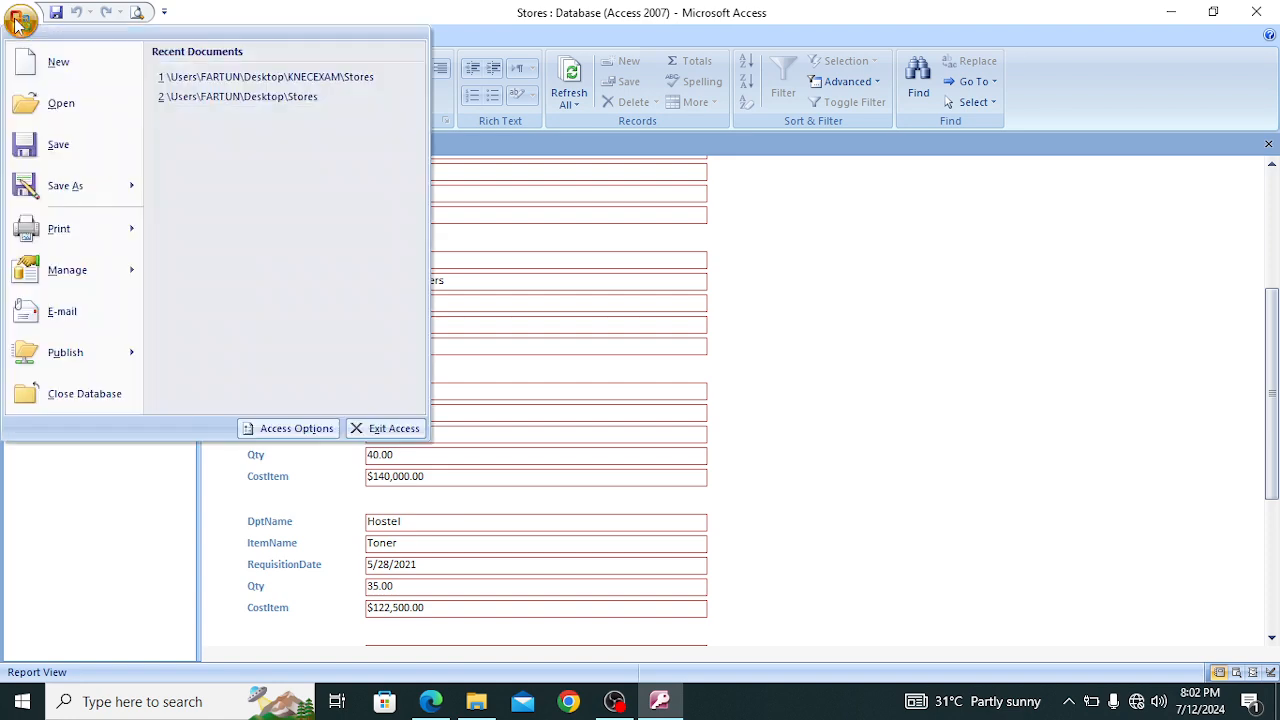
{"action": "mouse_move", "coordinate": [60, 228]}
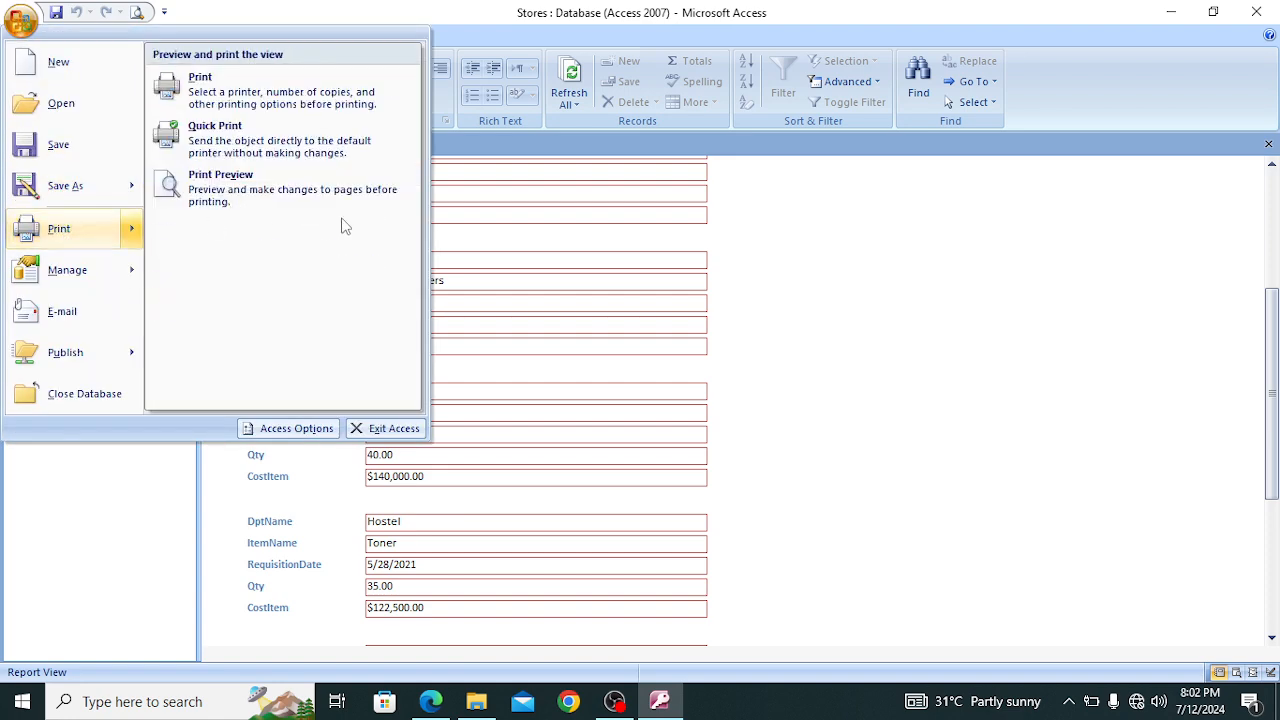
{"action": "left_click", "coordinate": [267, 183]}
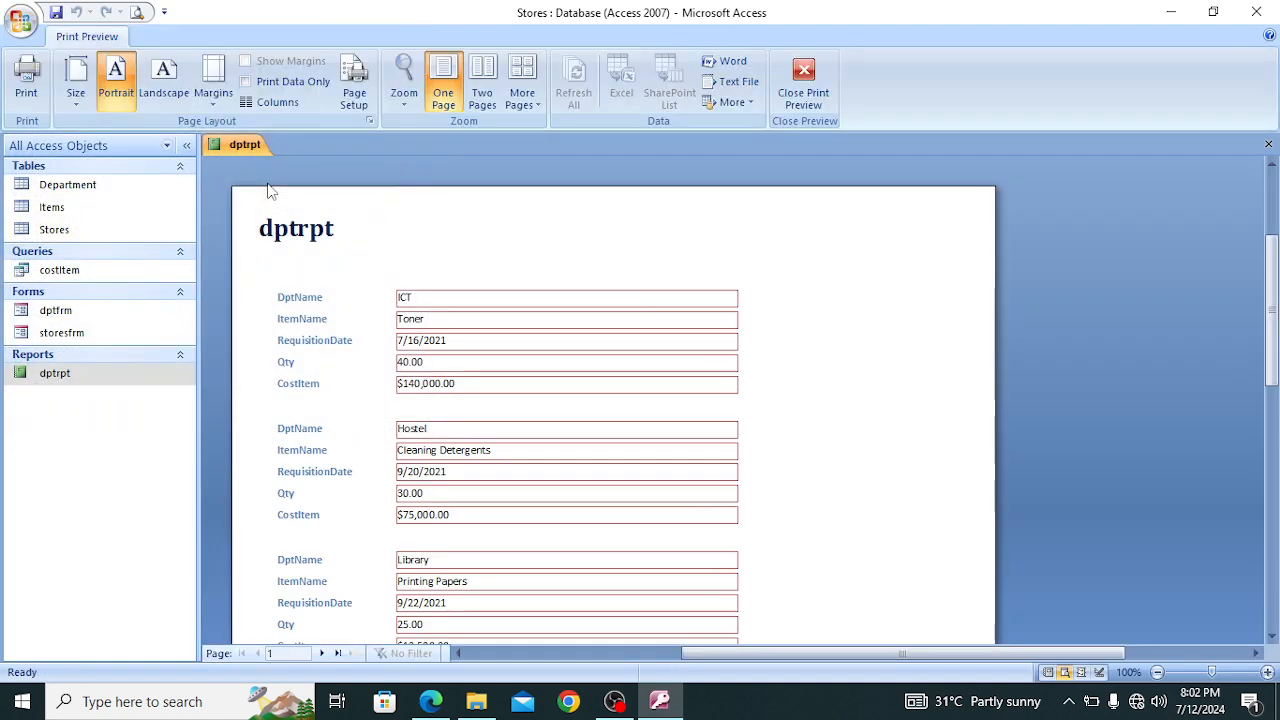
{"action": "left_click", "coordinate": [1272, 636]}
{"action": "left_click", "coordinate": [1272, 636]}
{"action": "left_click", "coordinate": [1272, 636]}
{"action": "left_click", "coordinate": [1272, 636]}
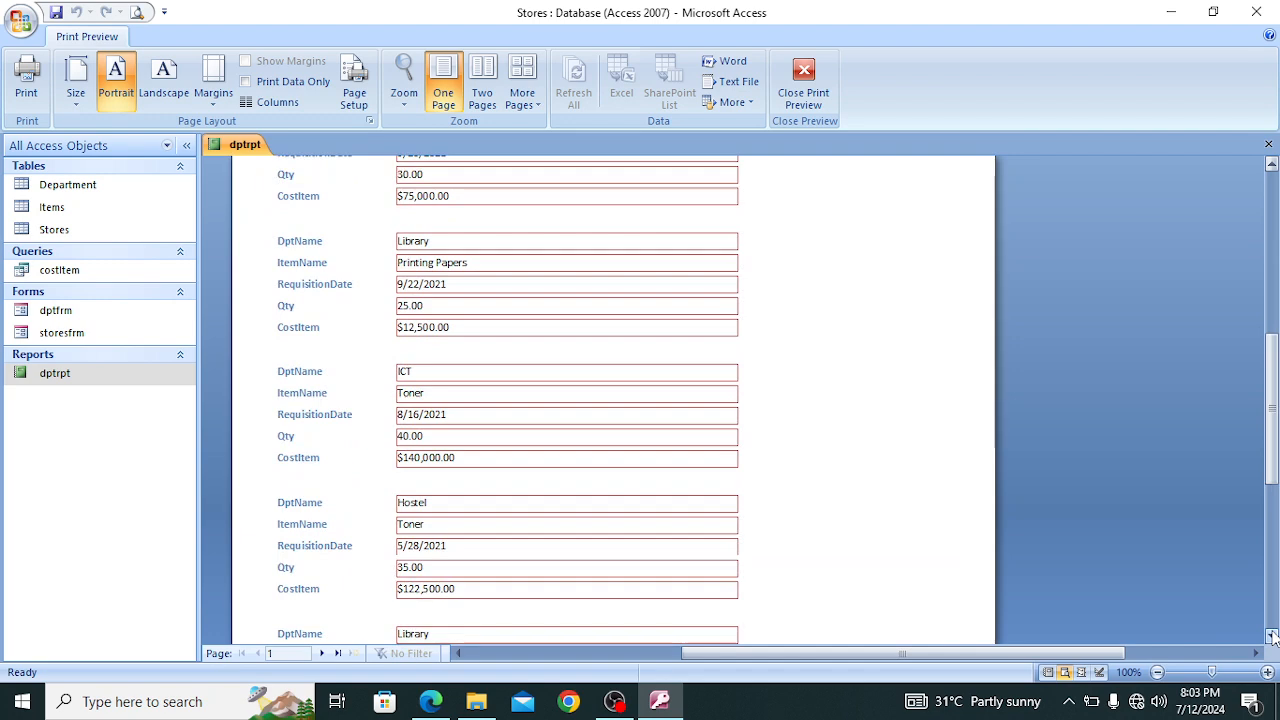
{"action": "left_click", "coordinate": [1272, 636]}
{"action": "left_click", "coordinate": [1272, 636]}
{"action": "left_click", "coordinate": [1272, 636]}
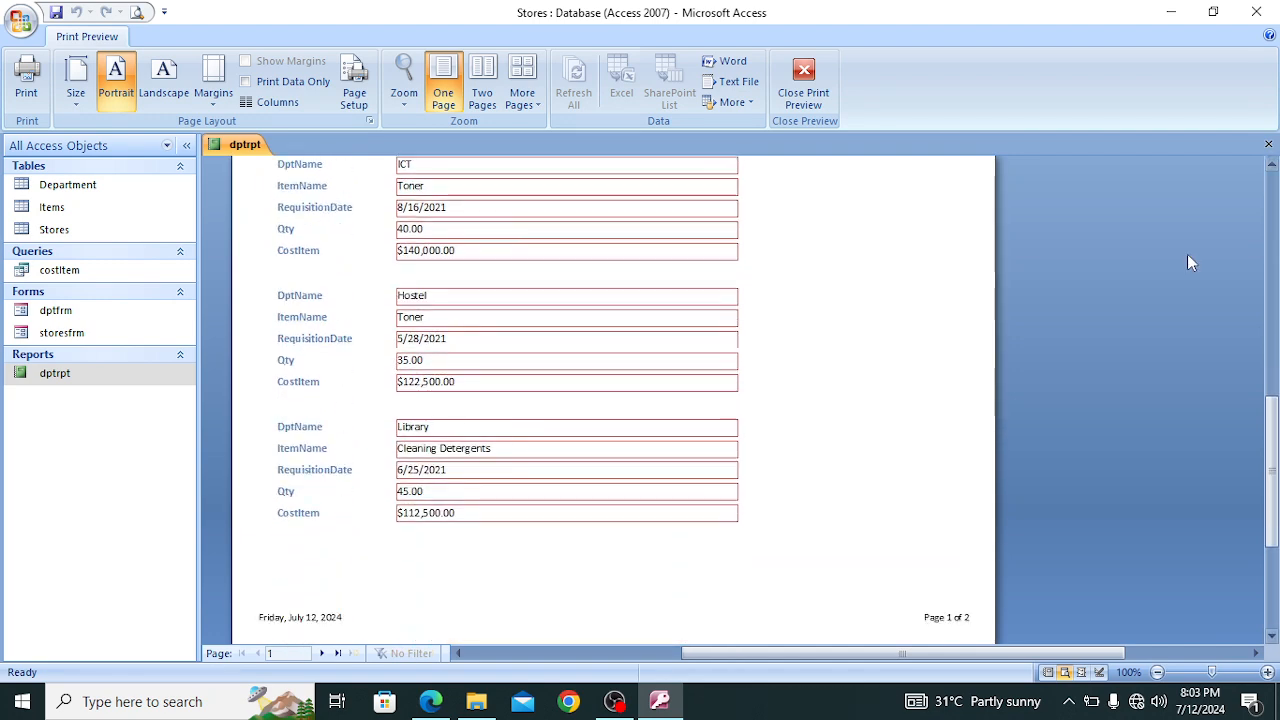
{"action": "left_click", "coordinate": [803, 82]}
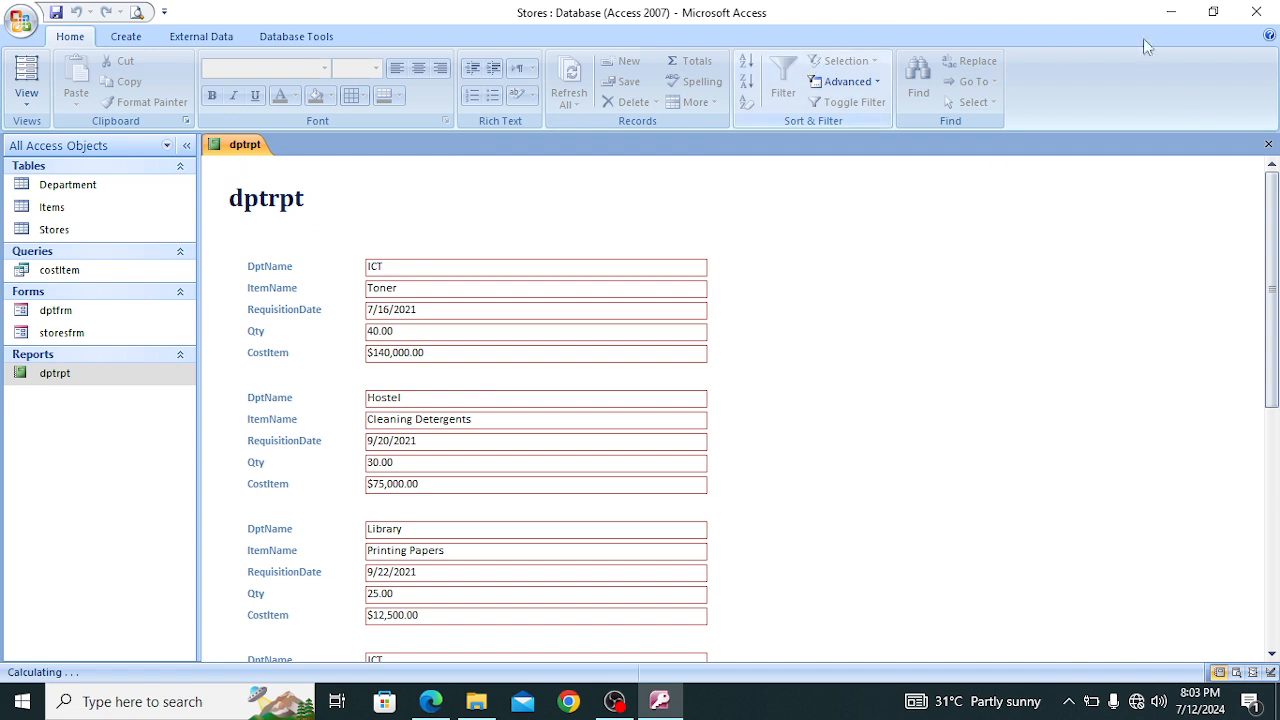
{"action": "left_click", "coordinate": [1268, 144]}
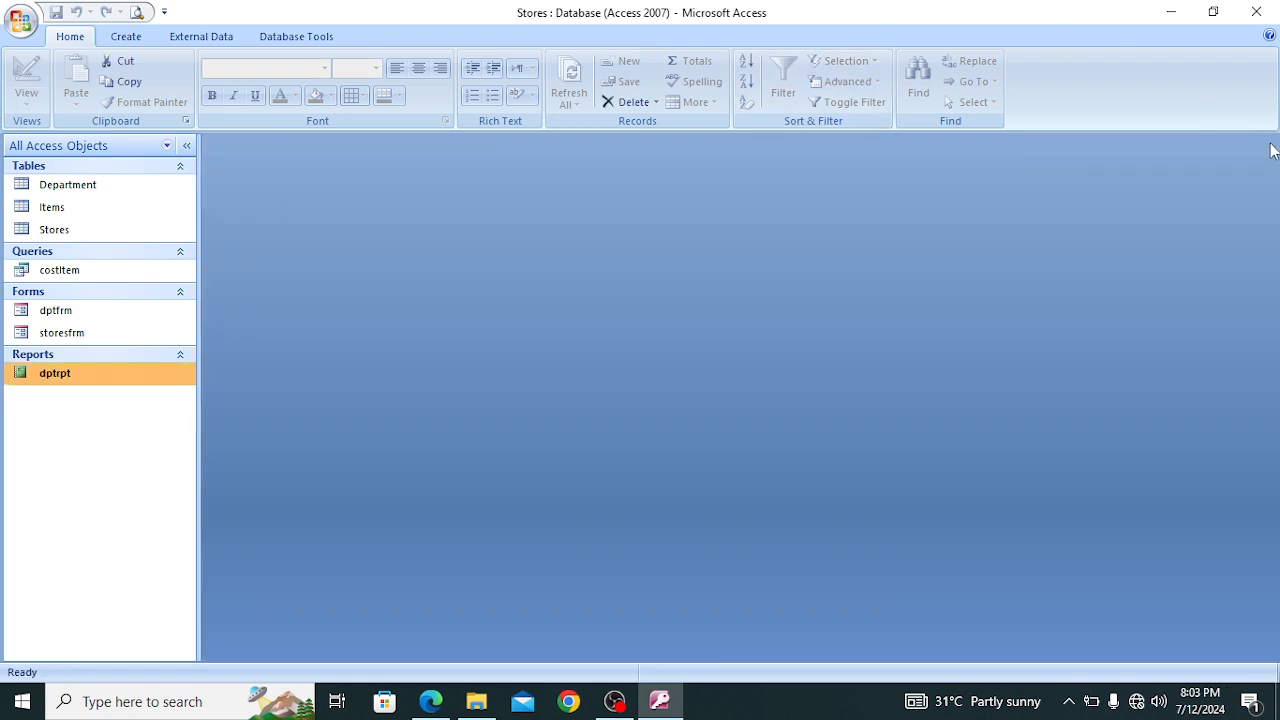
Reread part (d) of the exam paper in Edge for the objects to print, and return to Access
{"action": "left_click", "coordinate": [430, 701]}
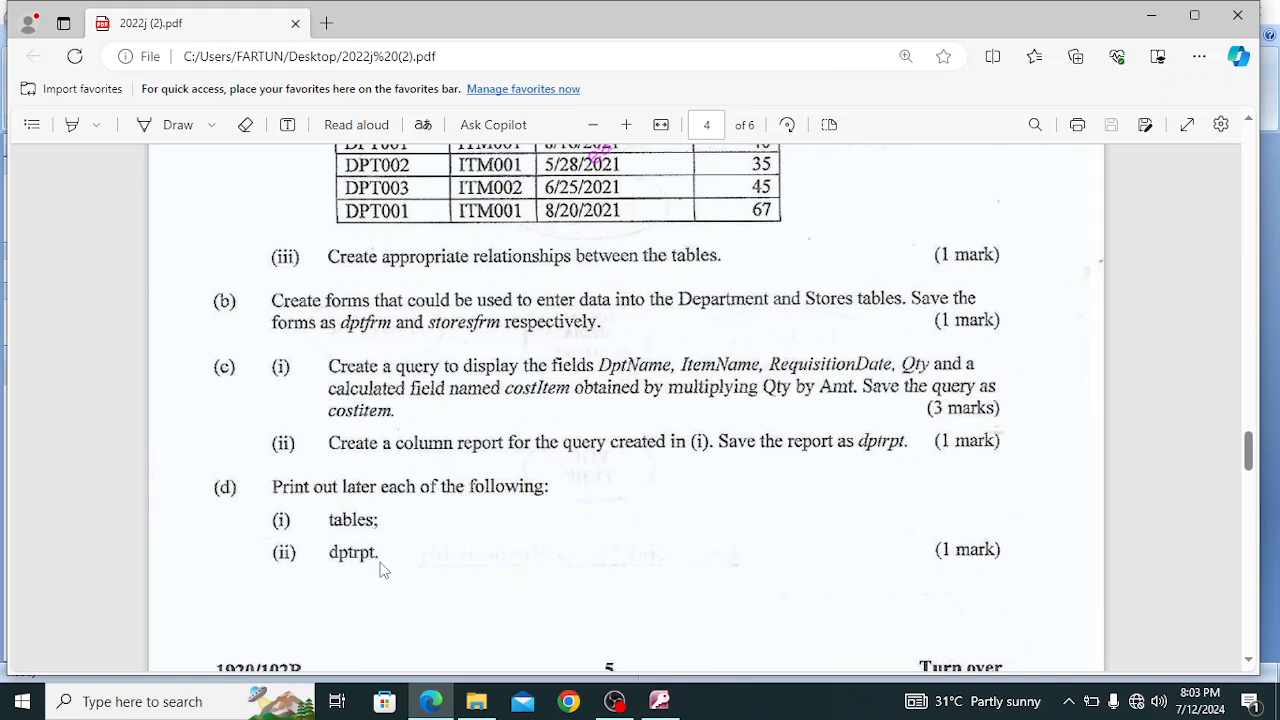
{"action": "mouse_move", "coordinate": [655, 703]}
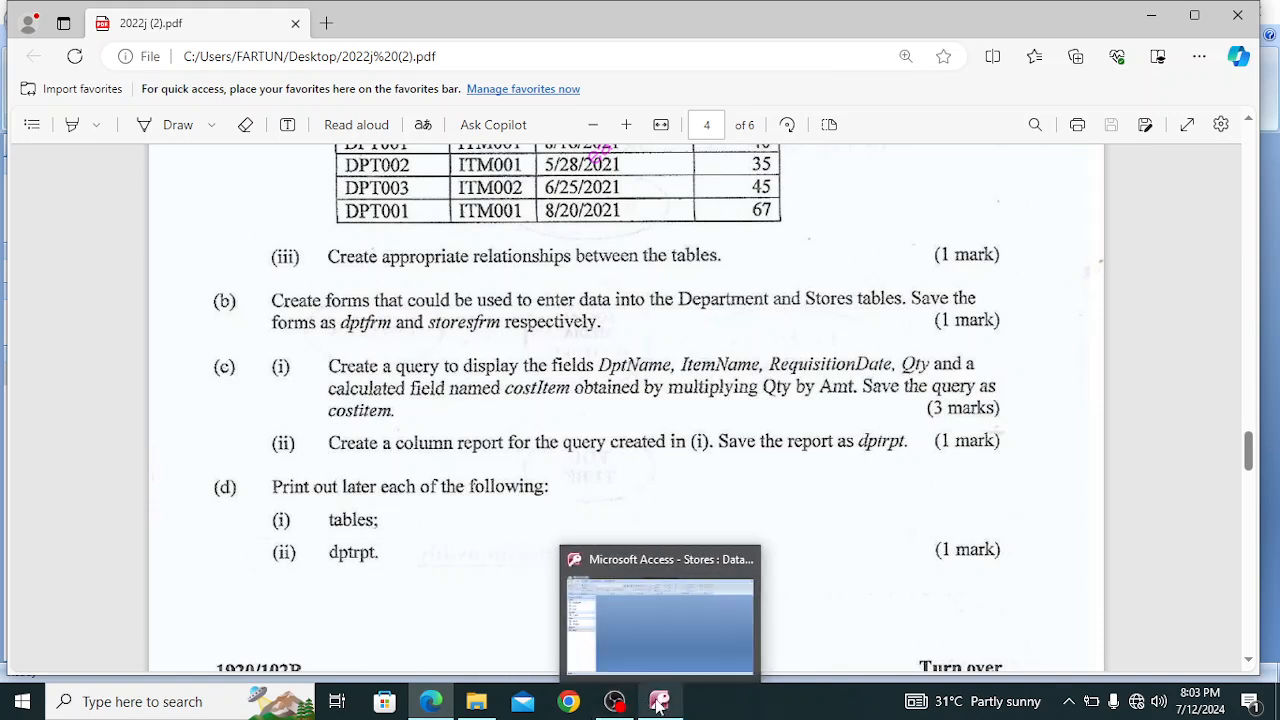
{"action": "left_click", "coordinate": [668, 624]}
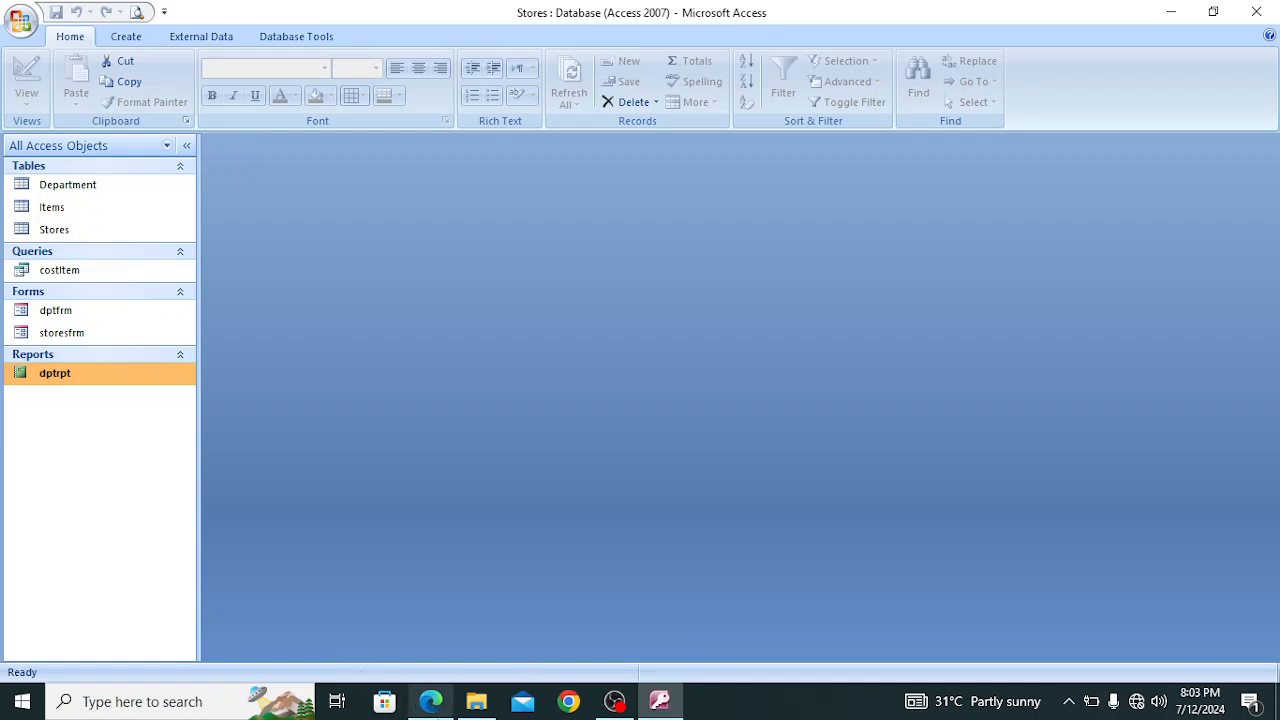
{"action": "left_click", "coordinate": [430, 701]}
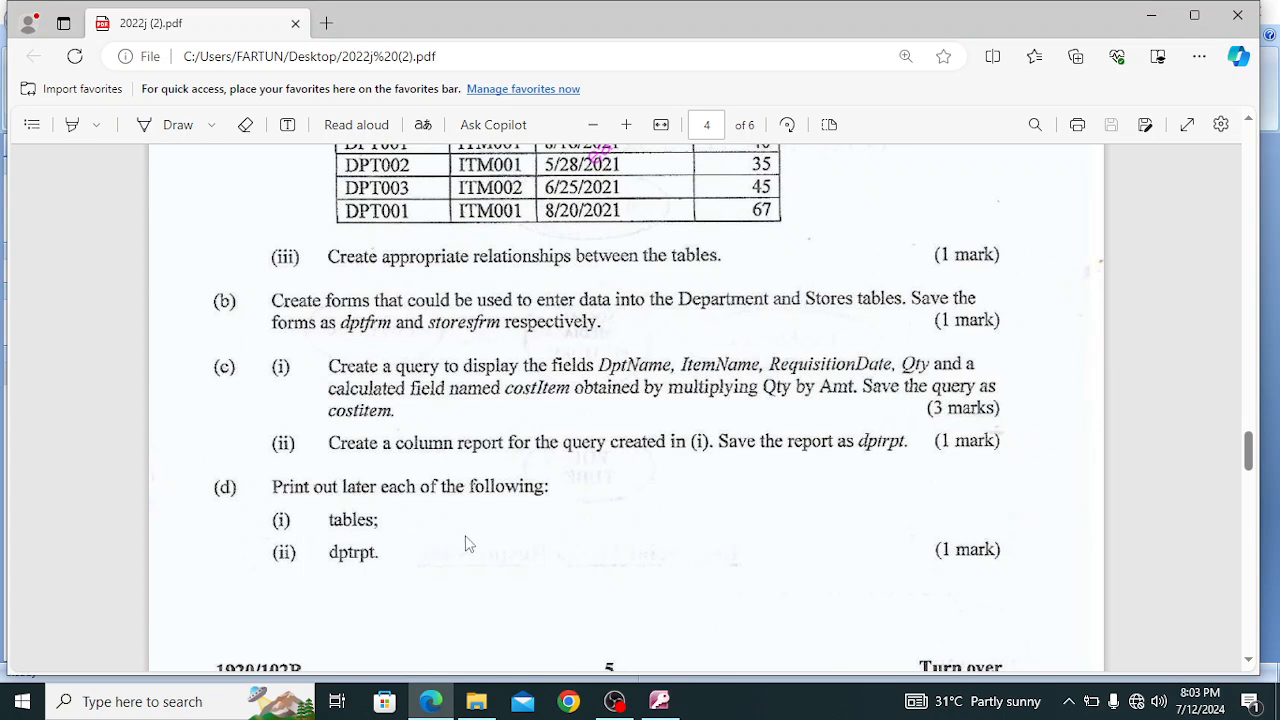
{"action": "left_click", "coordinate": [659, 701]}
{"action": "left_click", "coordinate": [100, 187]}
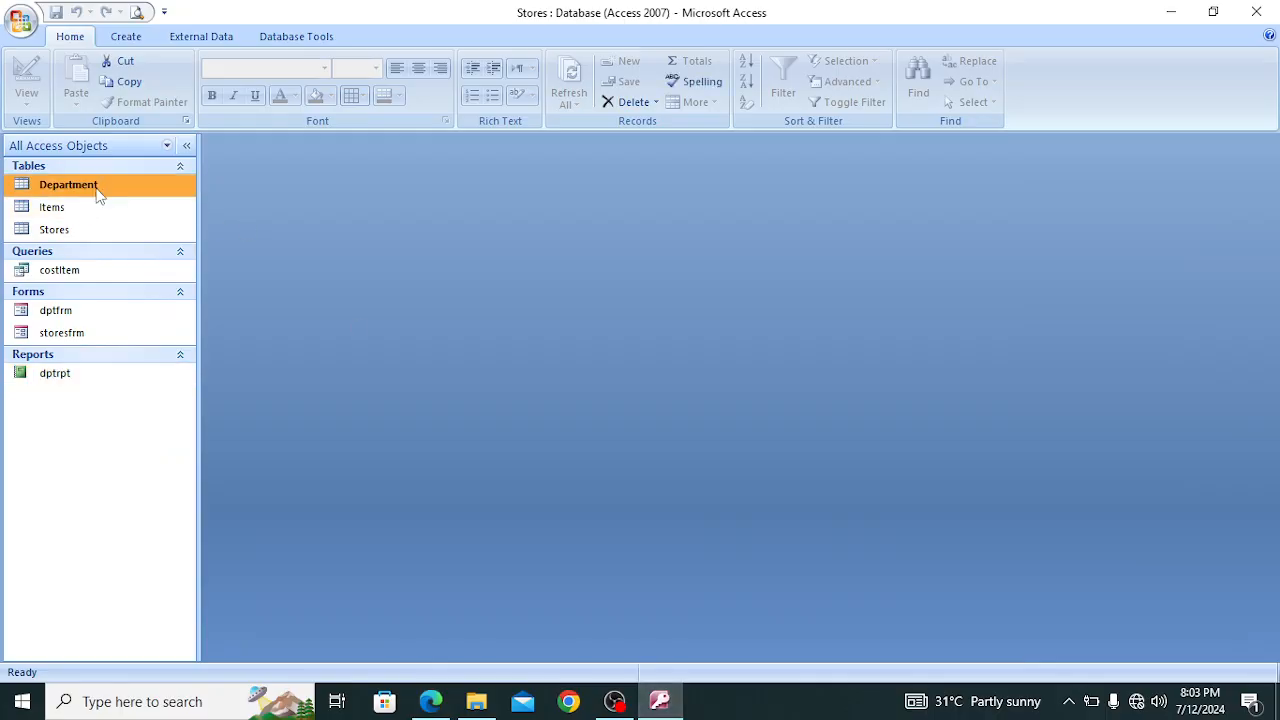
{"action": "left_click", "coordinate": [68, 211]}
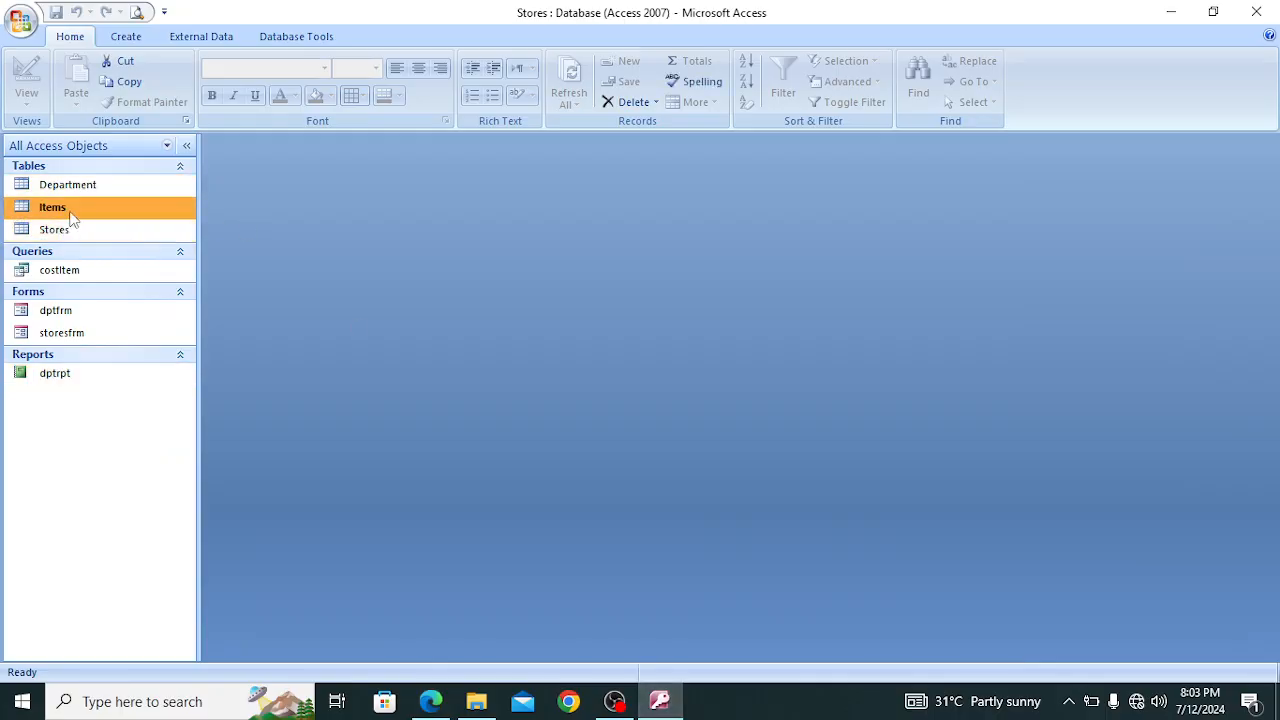
{"action": "left_click", "coordinate": [97, 190]}
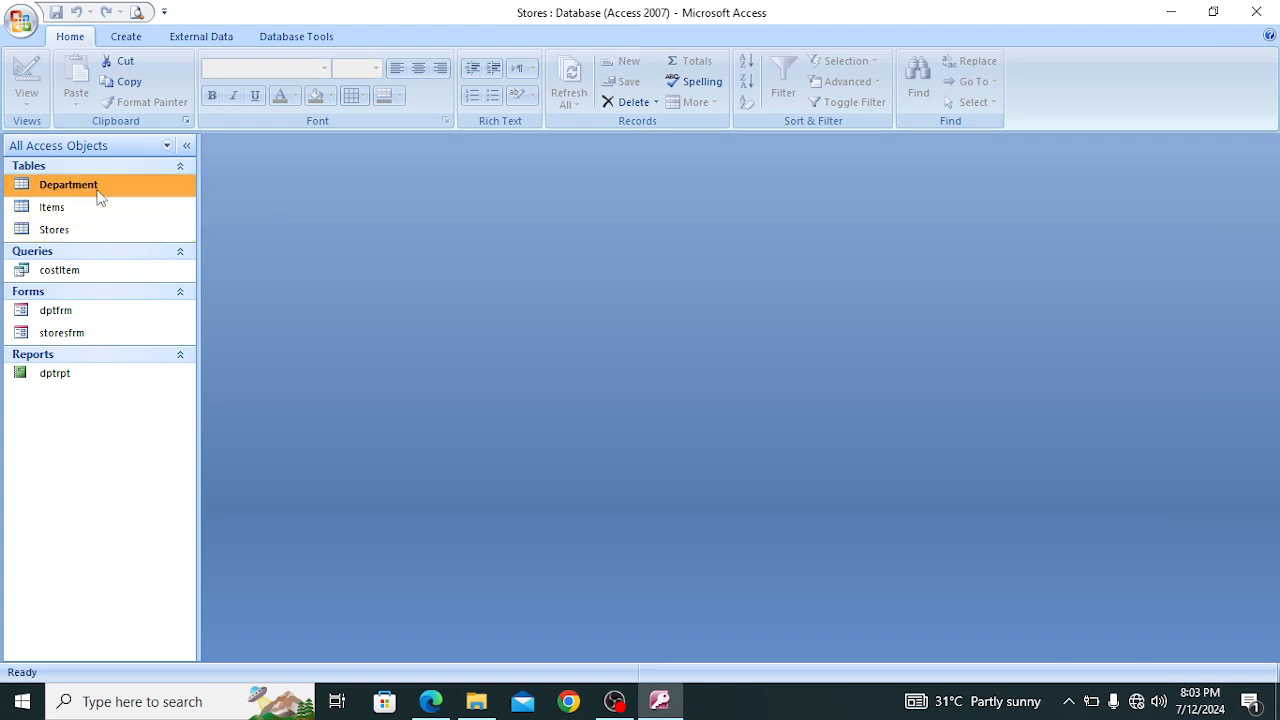
{"action": "left_click", "coordinate": [15, 6]}
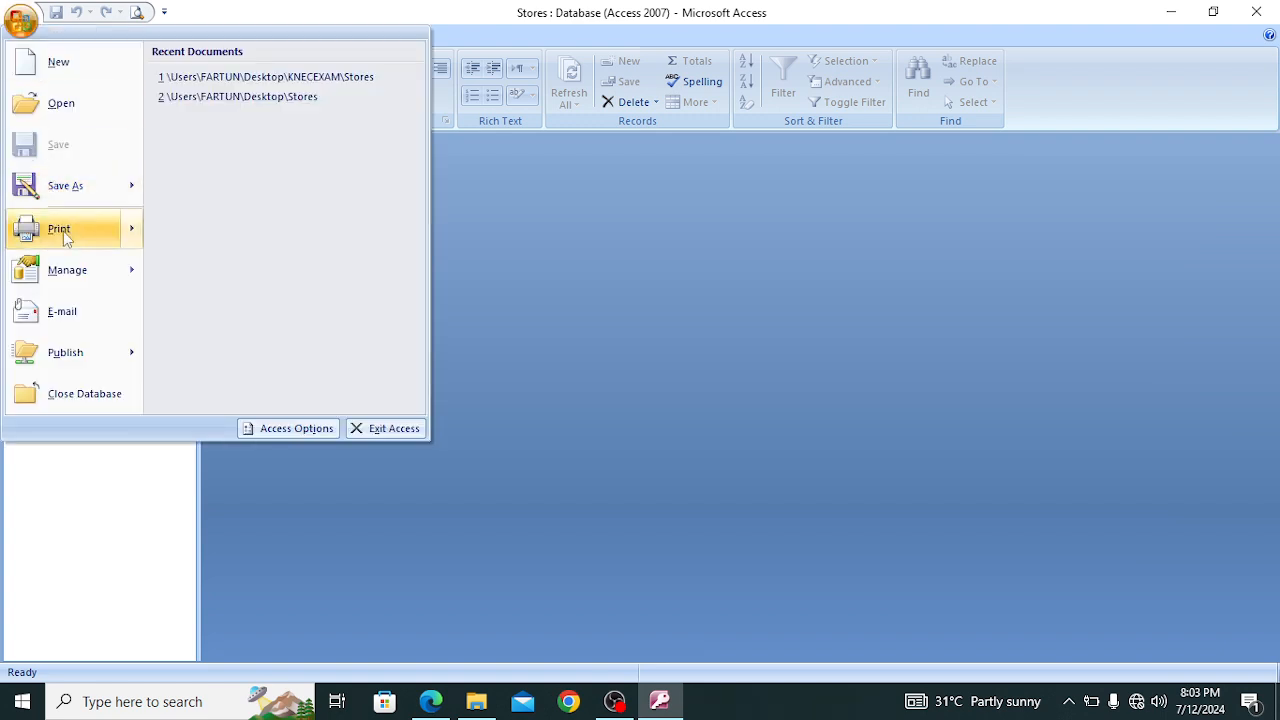
{"action": "mouse_move", "coordinate": [99, 238]}
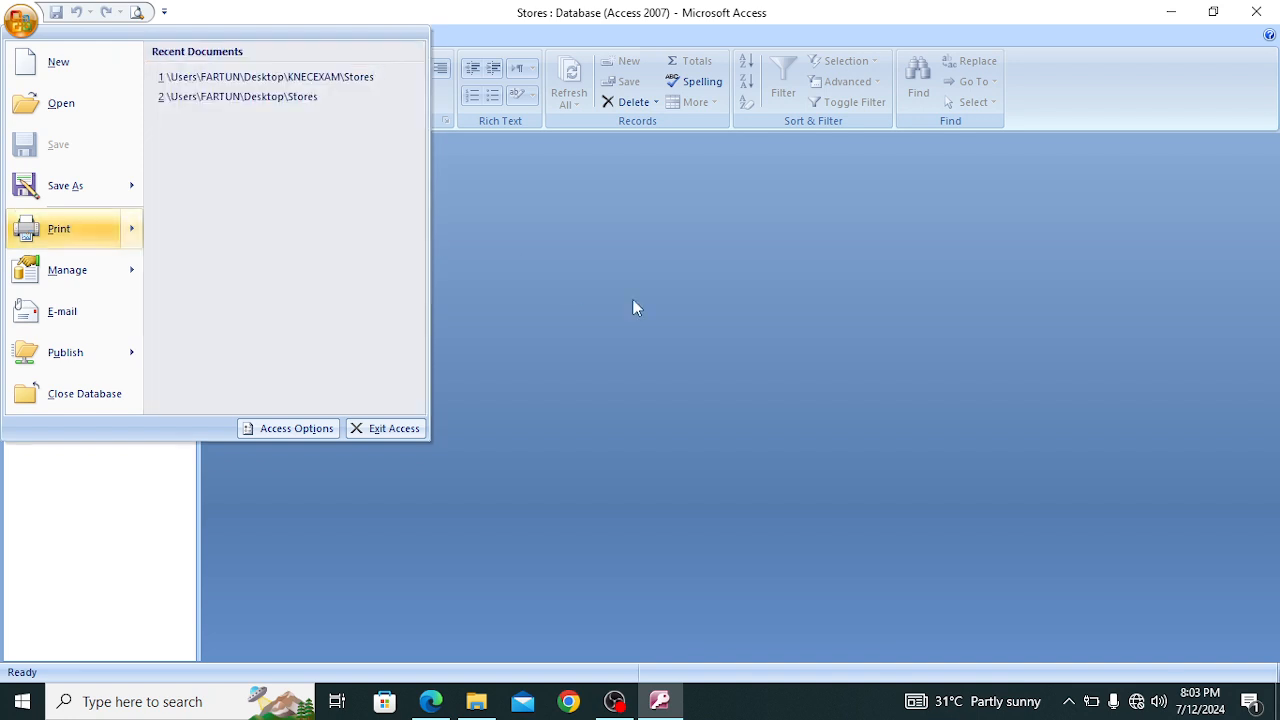
{"action": "left_click", "coordinate": [632, 298]}
Open the Items table, look at its print options, and return to the datasheet without printing
{"action": "double_click", "coordinate": [95, 204]}
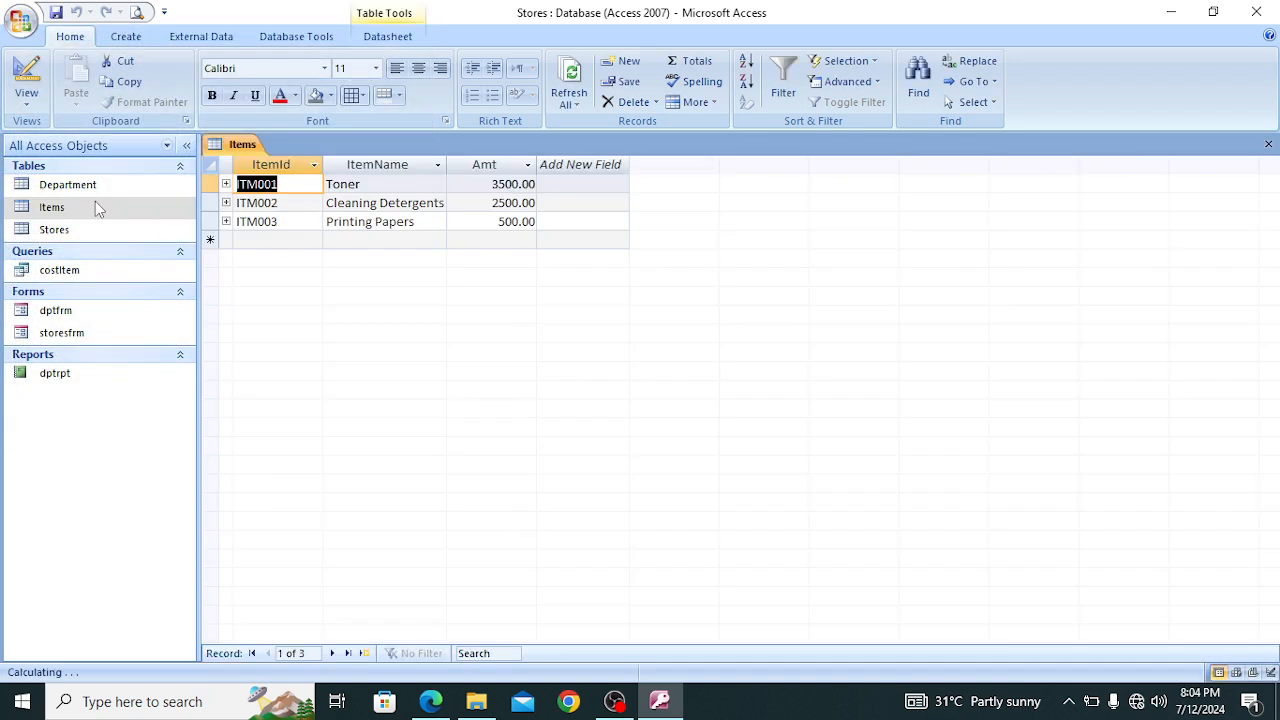
{"action": "left_click", "coordinate": [21, 20]}
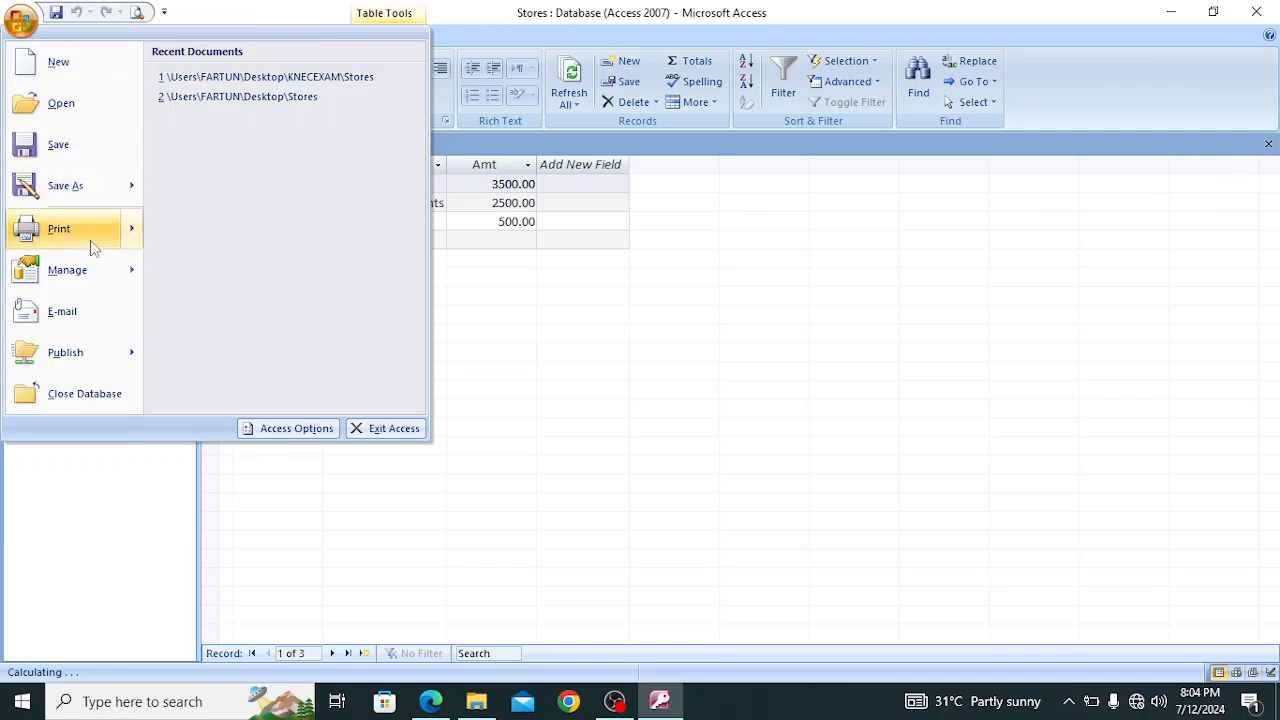
{"action": "mouse_move", "coordinate": [125, 232]}
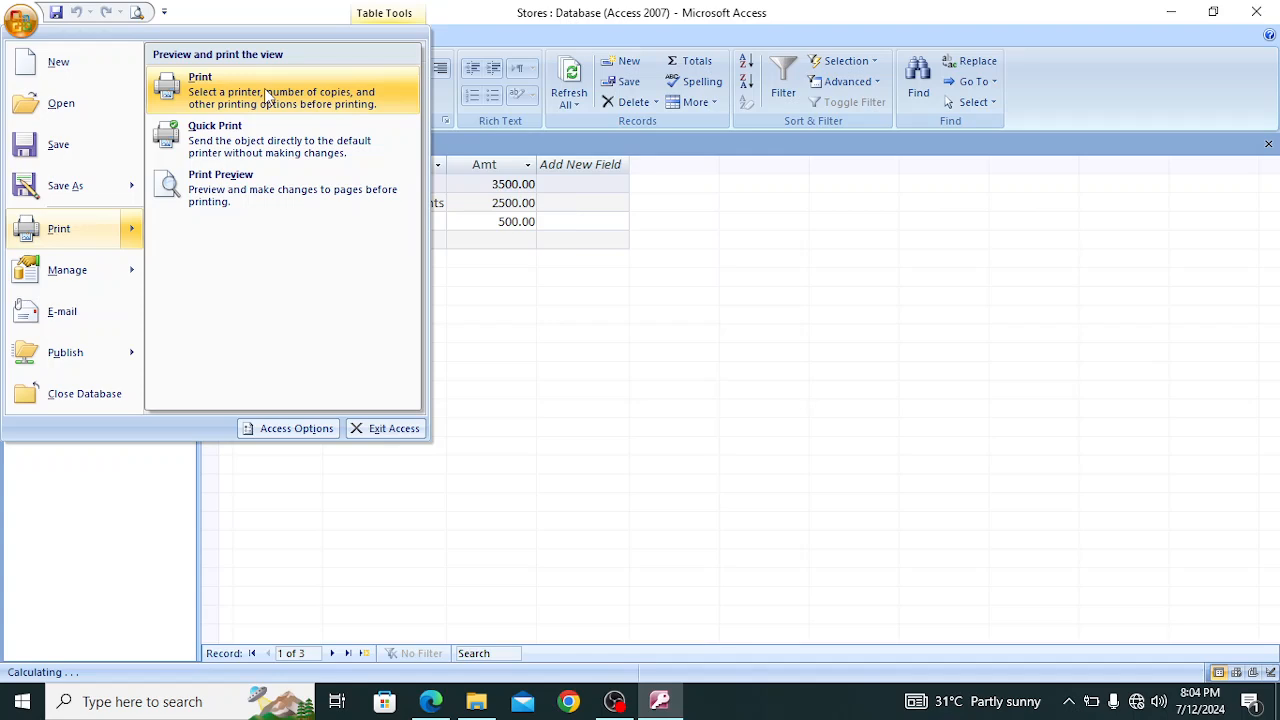
{"action": "left_click", "coordinate": [583, 297]}
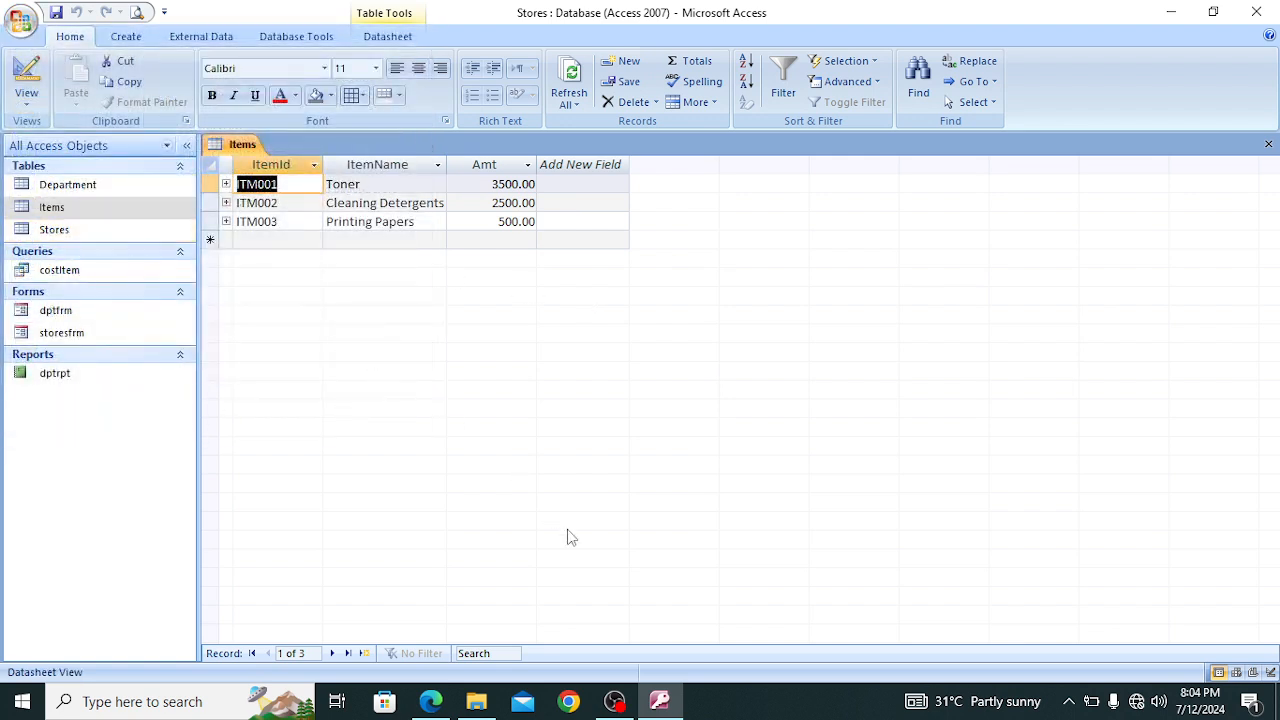
Review the finished objects by opening the dptrpt report, the dptfrm and storesfrm forms, and the costItem query
{"action": "left_click", "coordinate": [62, 375]}
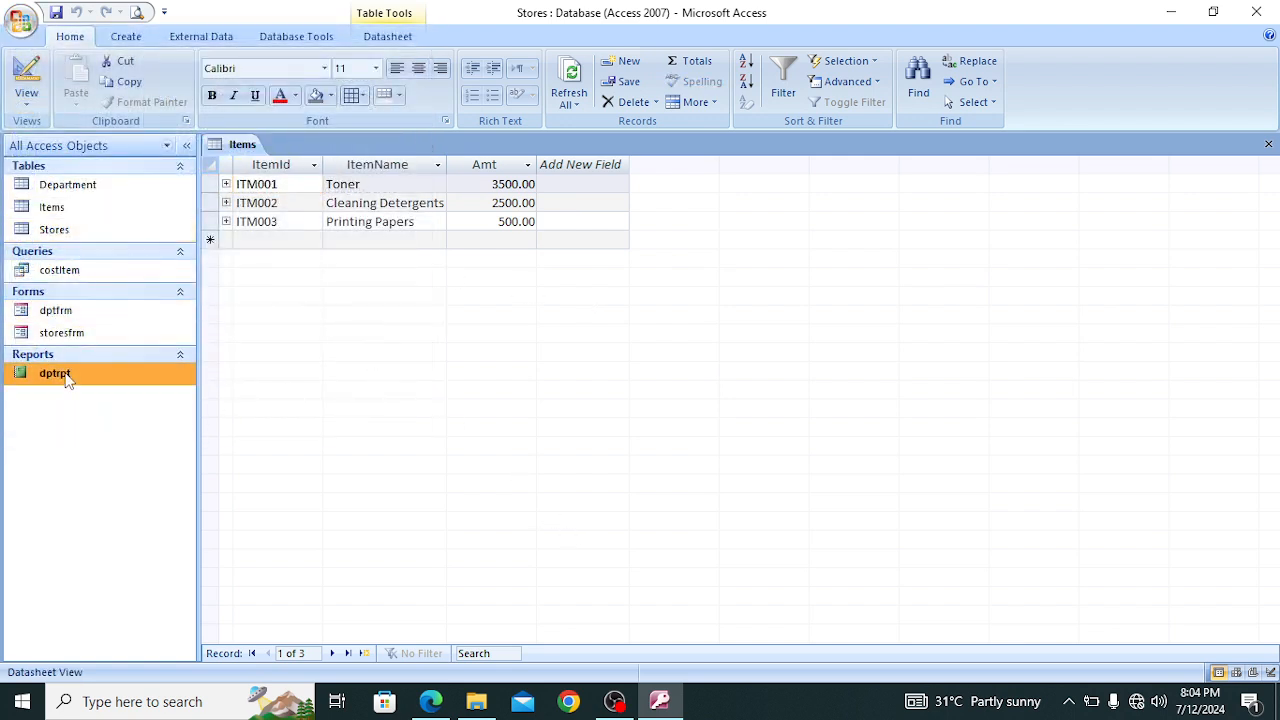
{"action": "double_click", "coordinate": [66, 378]}
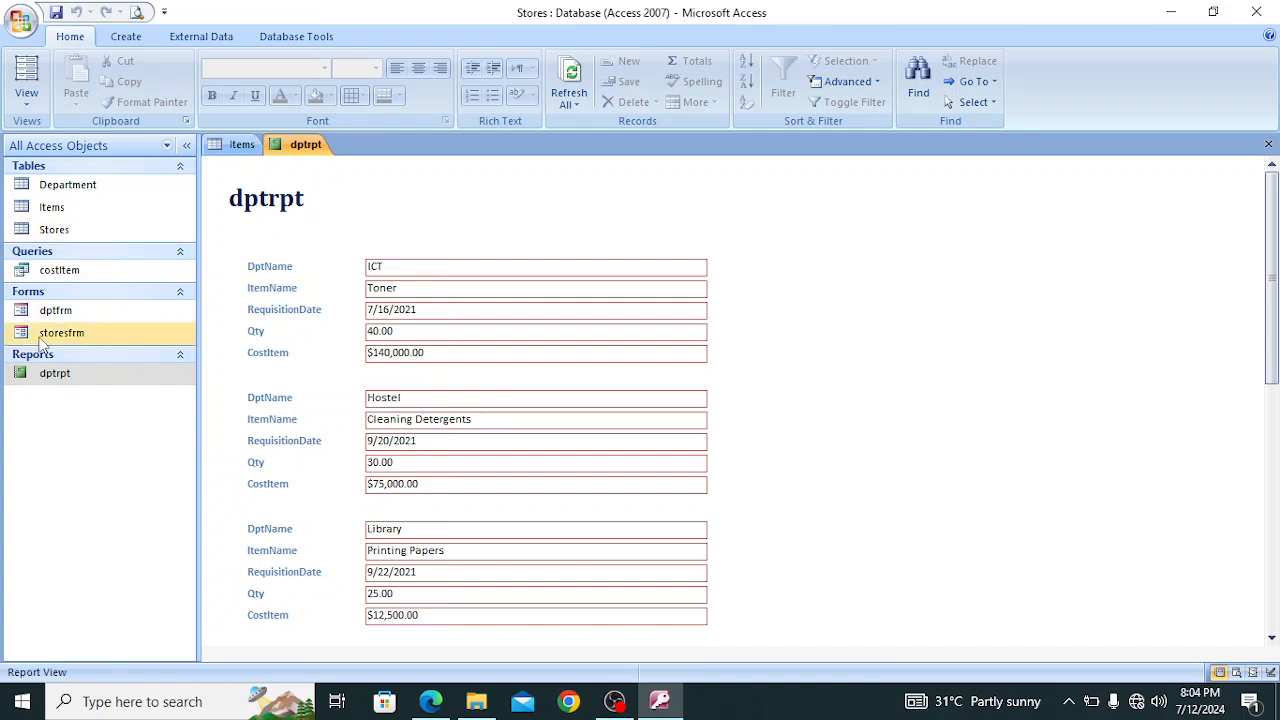
{"action": "double_click", "coordinate": [56, 311]}
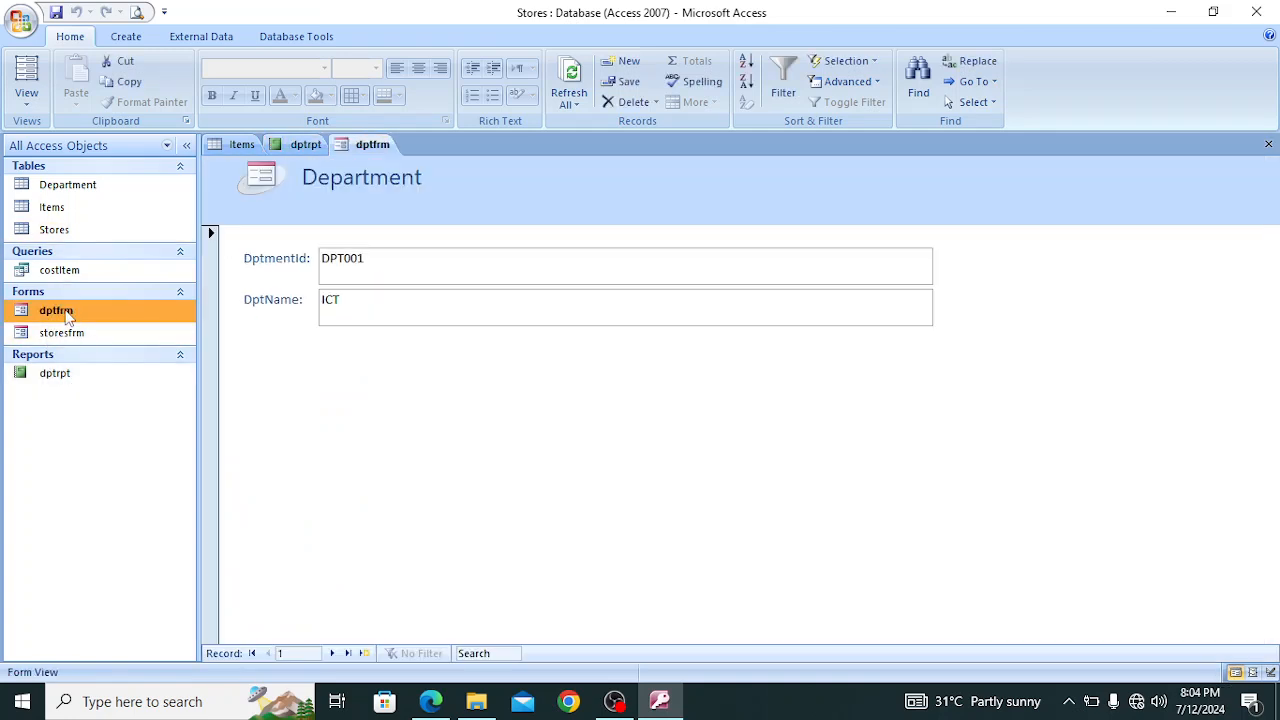
{"action": "left_click", "coordinate": [70, 337]}
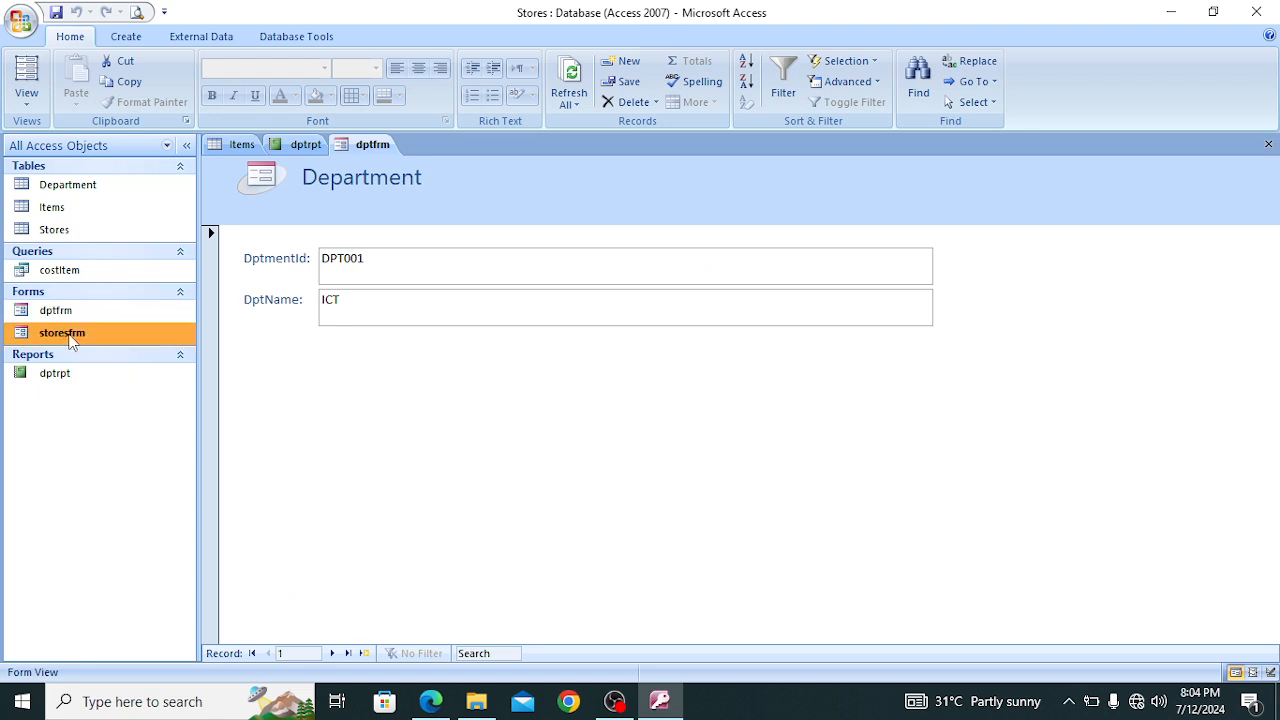
{"action": "double_click", "coordinate": [70, 340]}
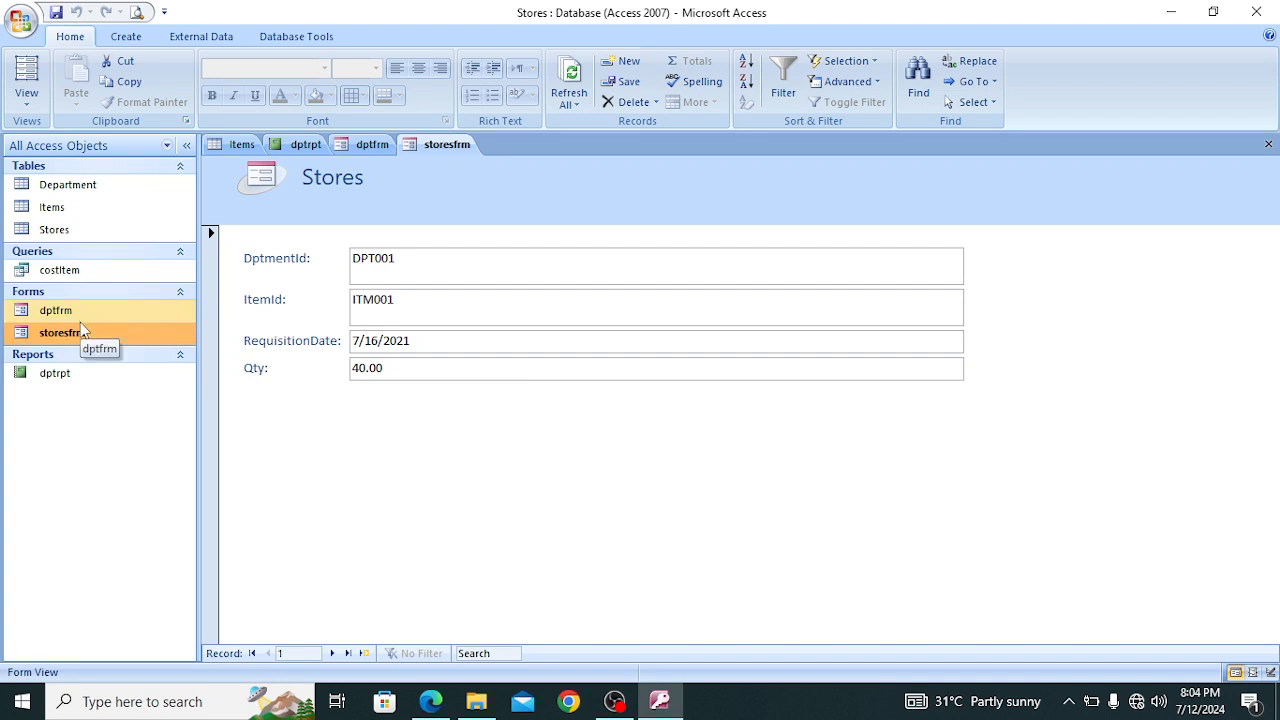
{"action": "double_click", "coordinate": [62, 270]}
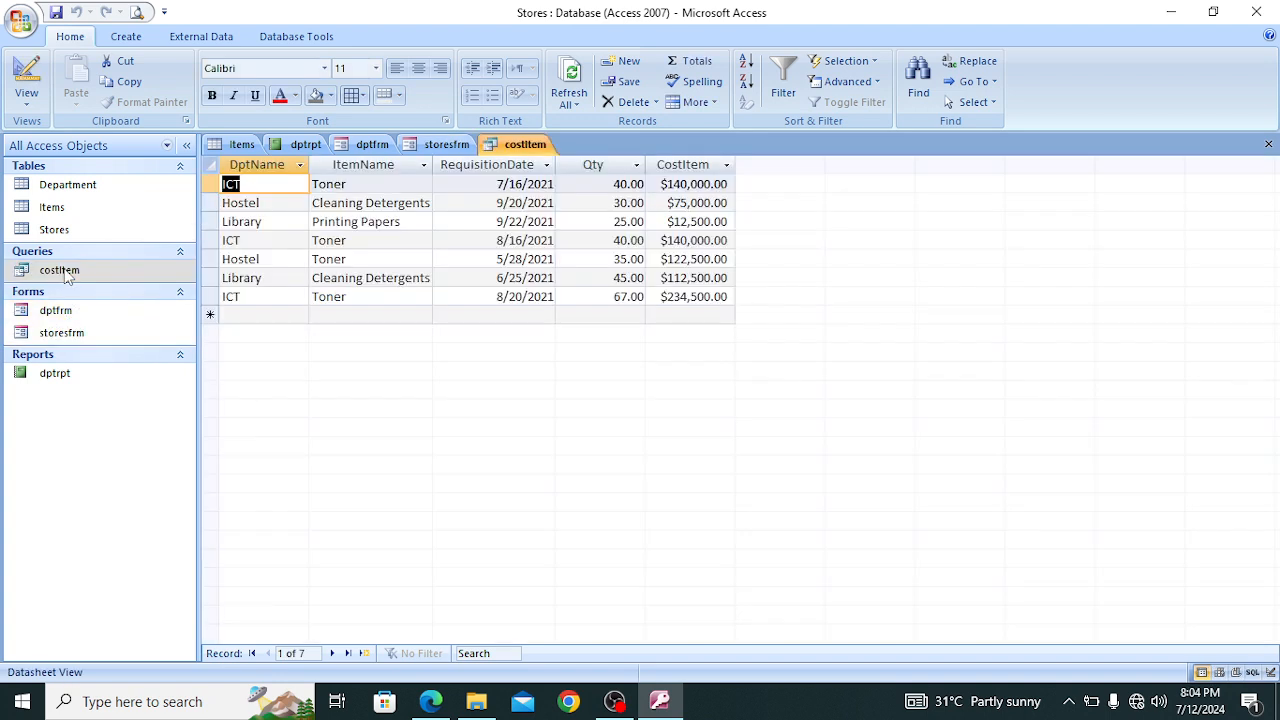
{"action": "left_click", "coordinate": [100, 184]}
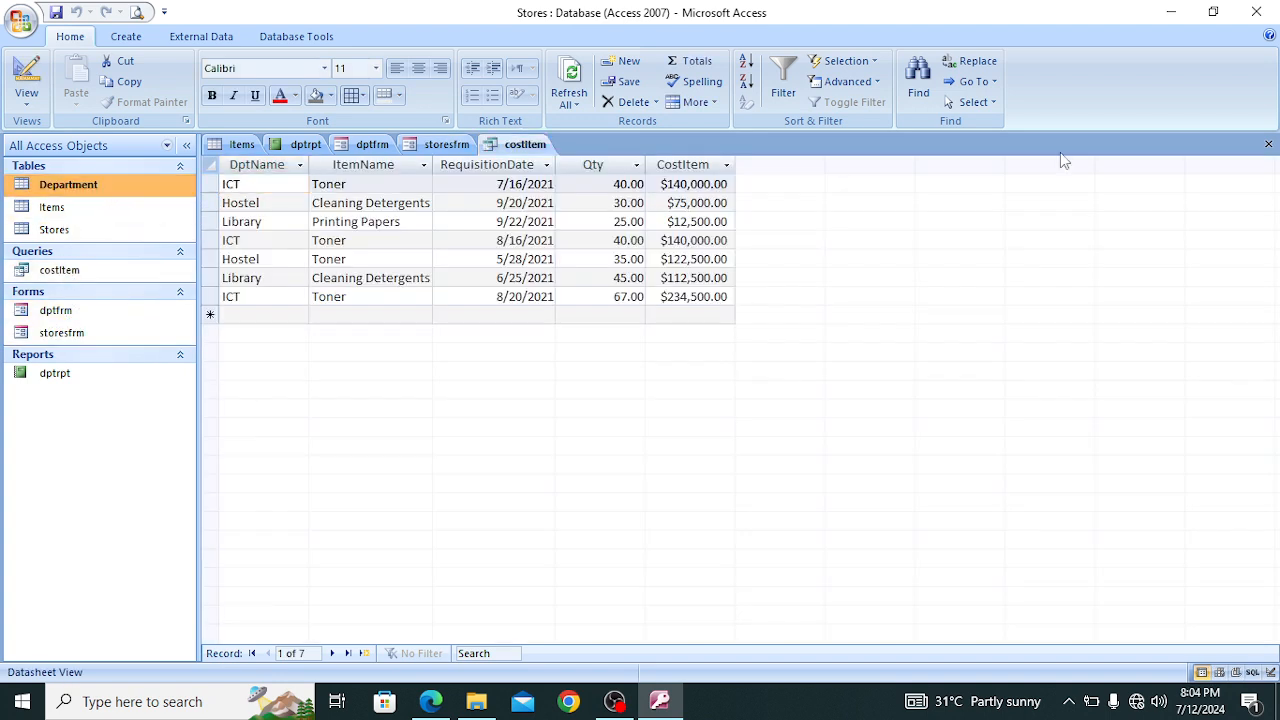
Close the costItem query, both forms, the dptrpt report and the Items table
{"action": "left_click", "coordinate": [1268, 144]}
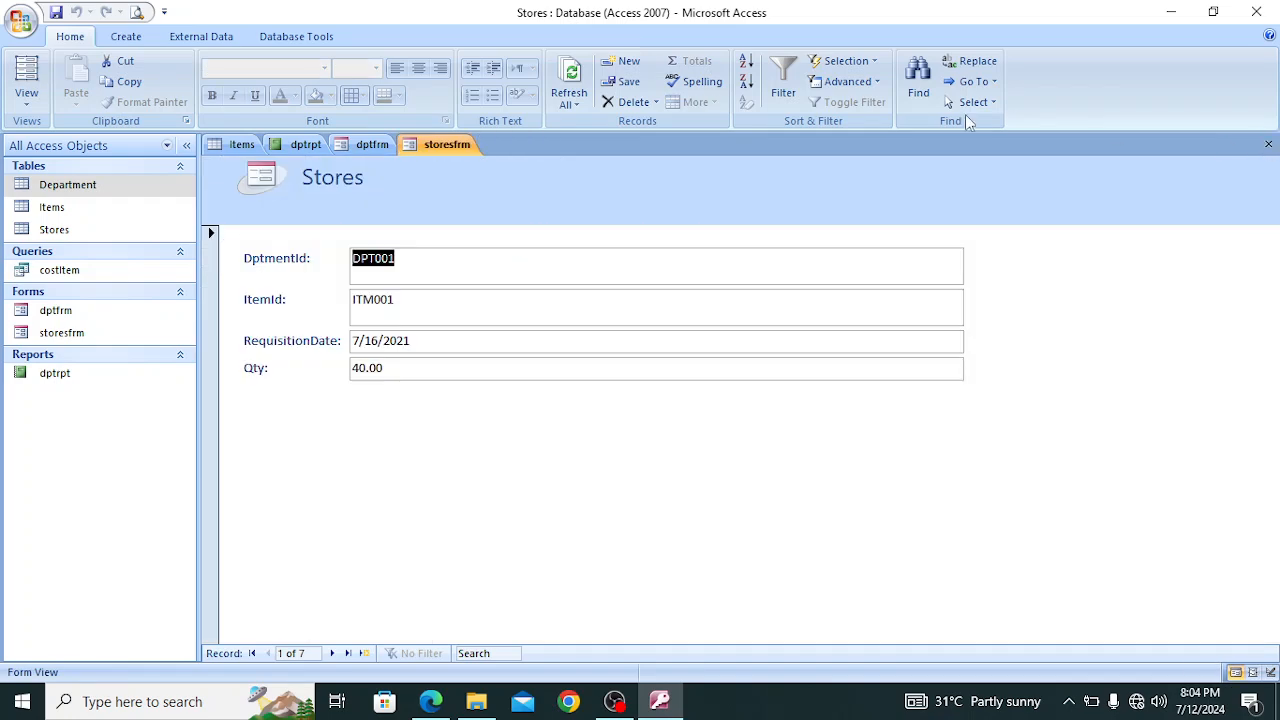
{"action": "left_click", "coordinate": [1268, 144]}
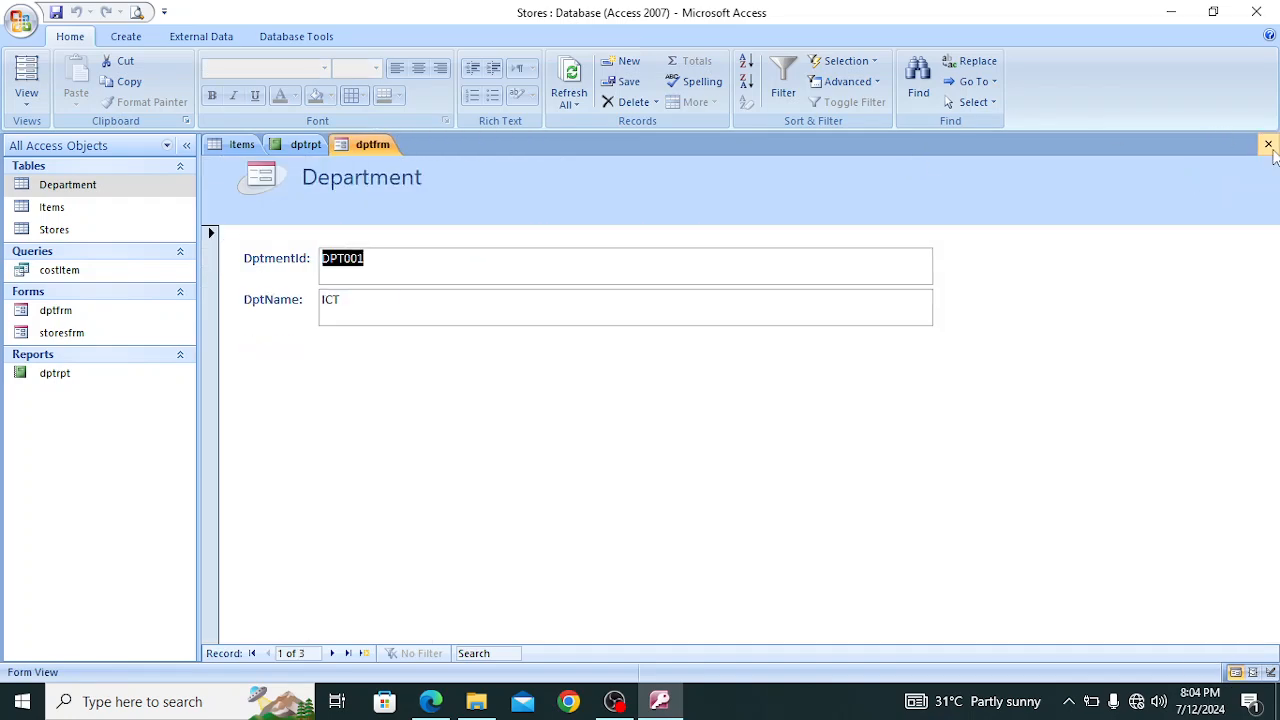
{"action": "left_click", "coordinate": [1268, 144]}
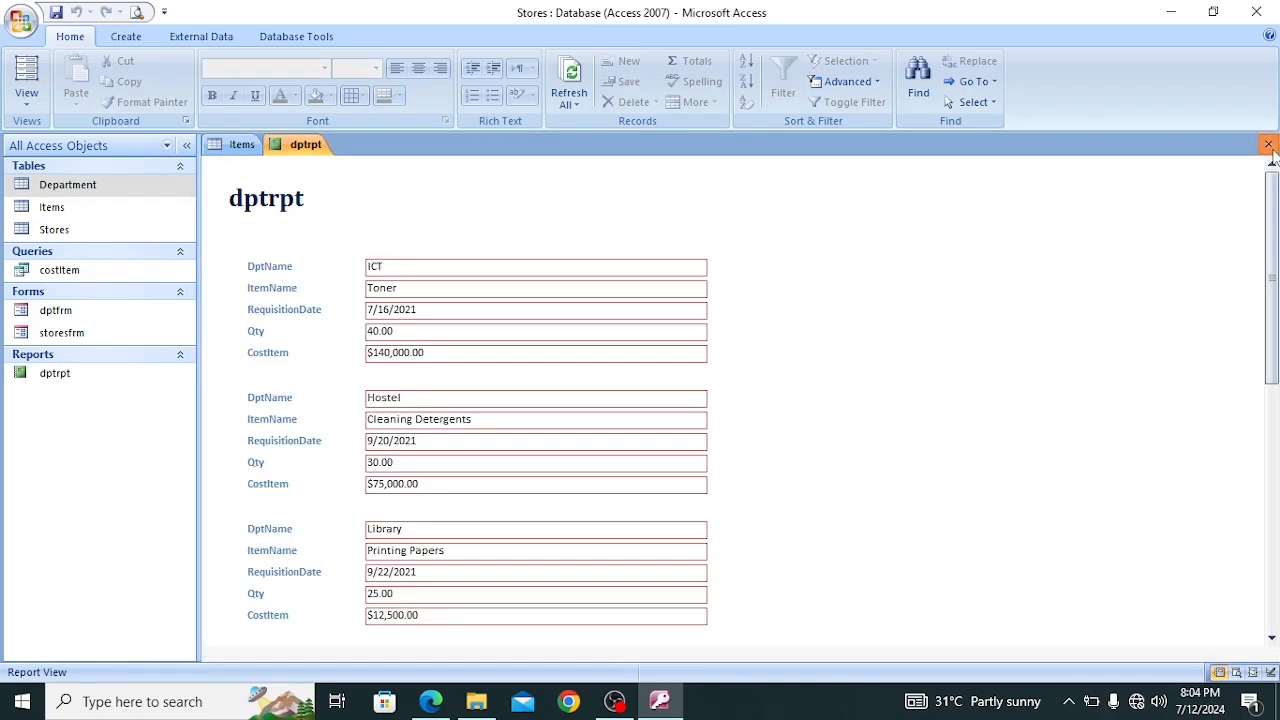
{"action": "left_click", "coordinate": [1268, 144]}
{"action": "left_click", "coordinate": [1268, 144]}
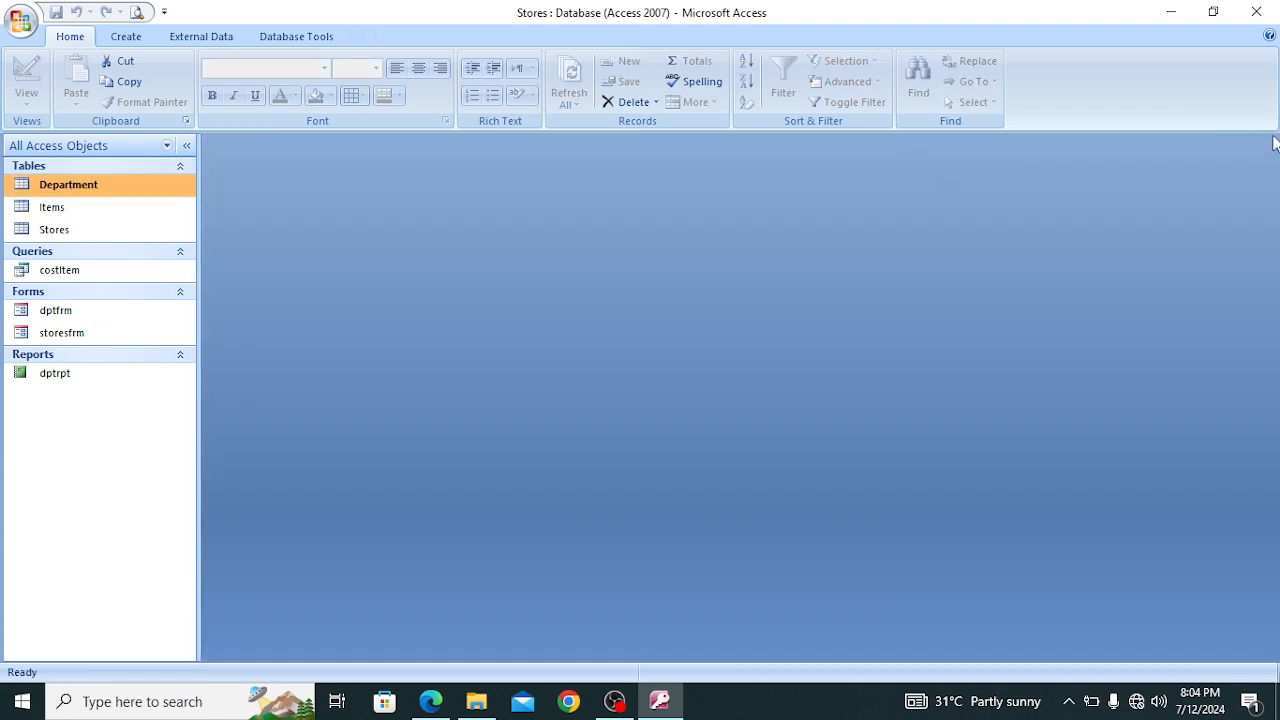
Exit Access and close the exam paper in Edge
{"action": "left_click", "coordinate": [1256, 12]}
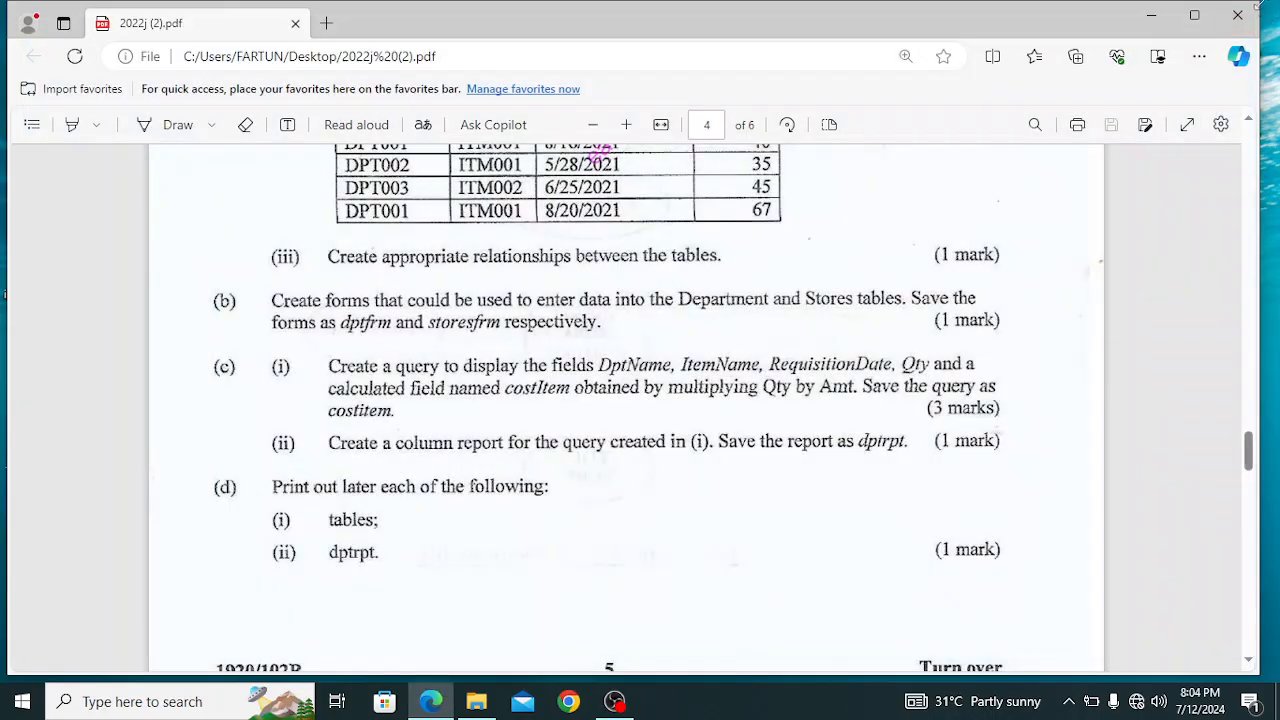
{"action": "left_click", "coordinate": [1240, 15]}
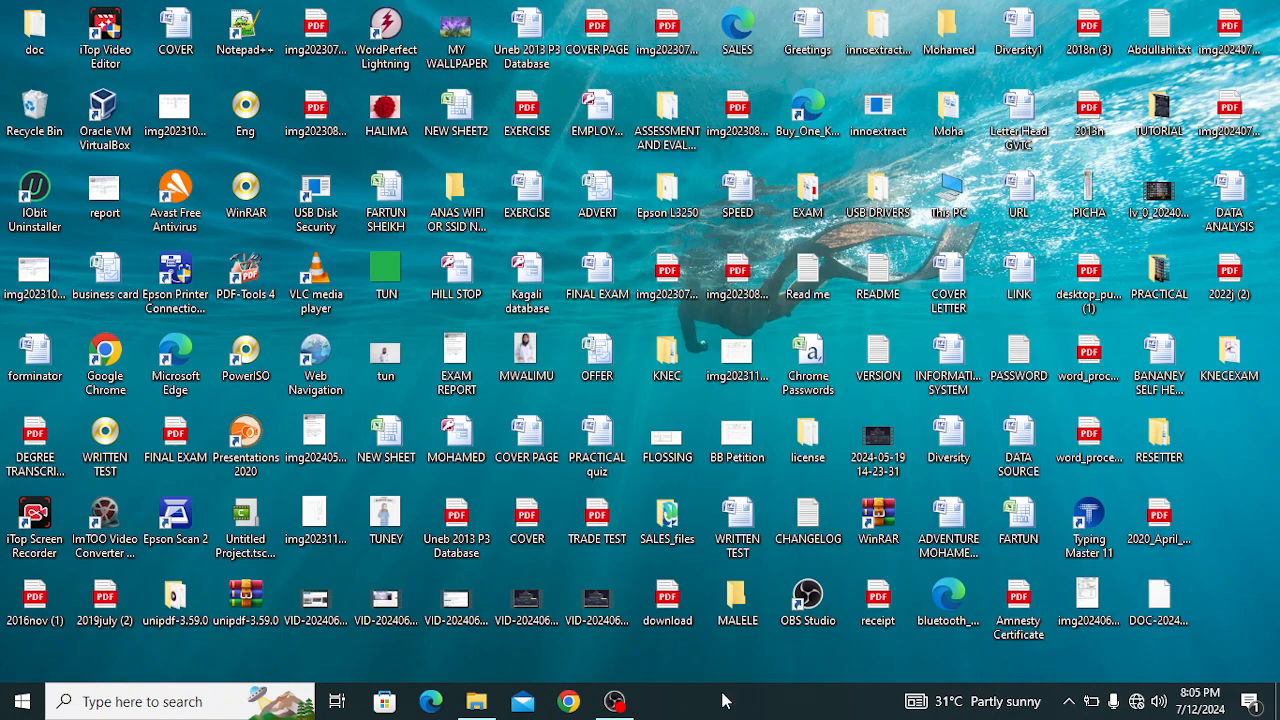
{"action": "left_click", "coordinate": [614, 701]}
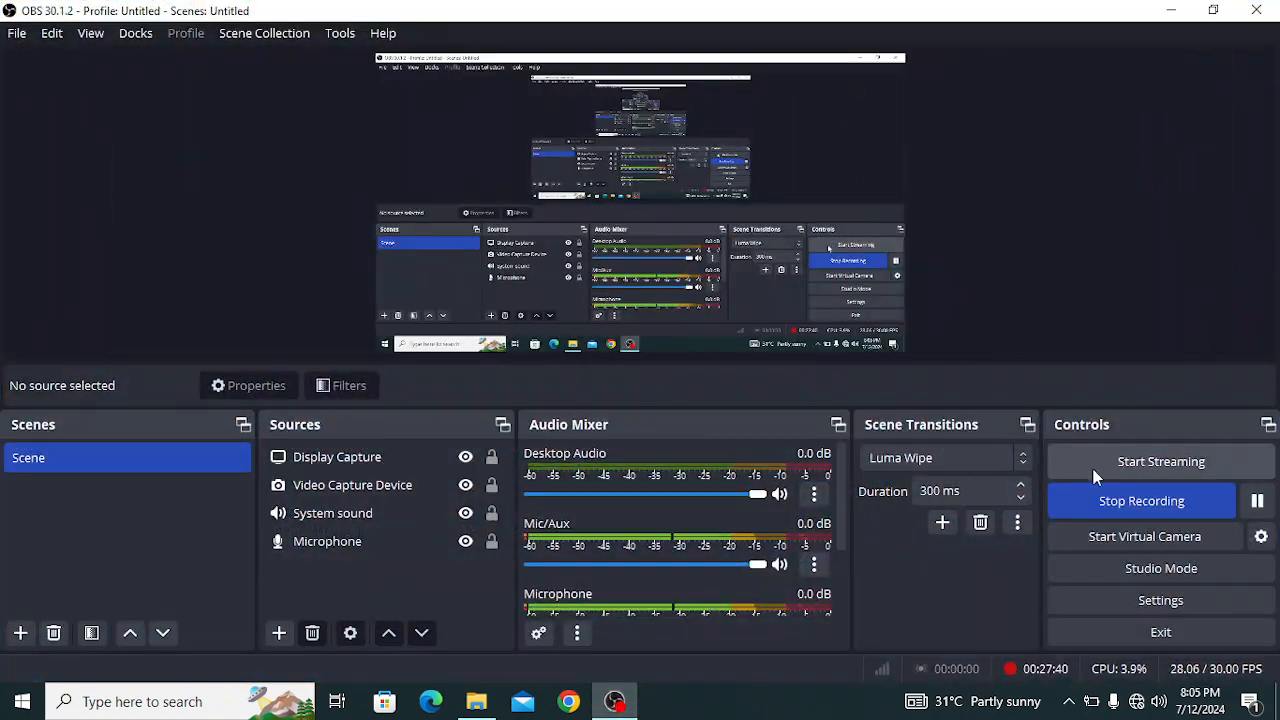